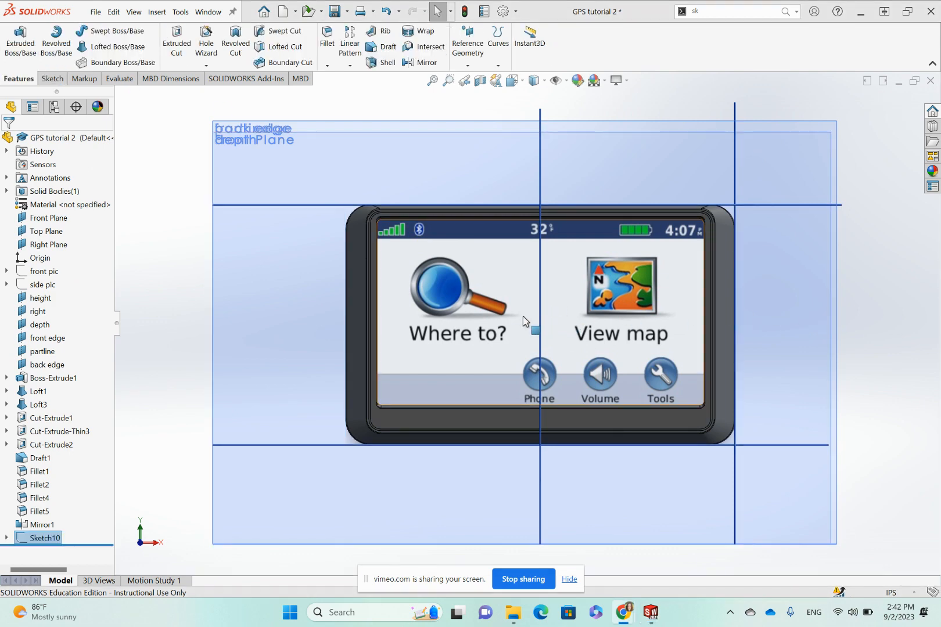
# Examine the placement and orientation of the sketch picture on the back of the GPS housing from the back view.
pyautogui.click(524, 83)
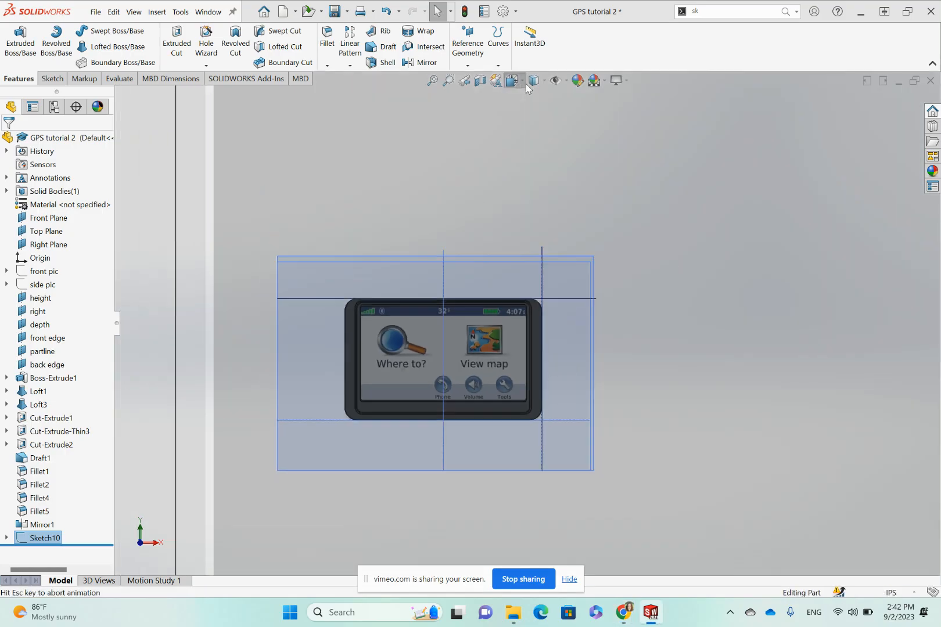
pyautogui.click(535, 82)
pyautogui.click(512, 80)
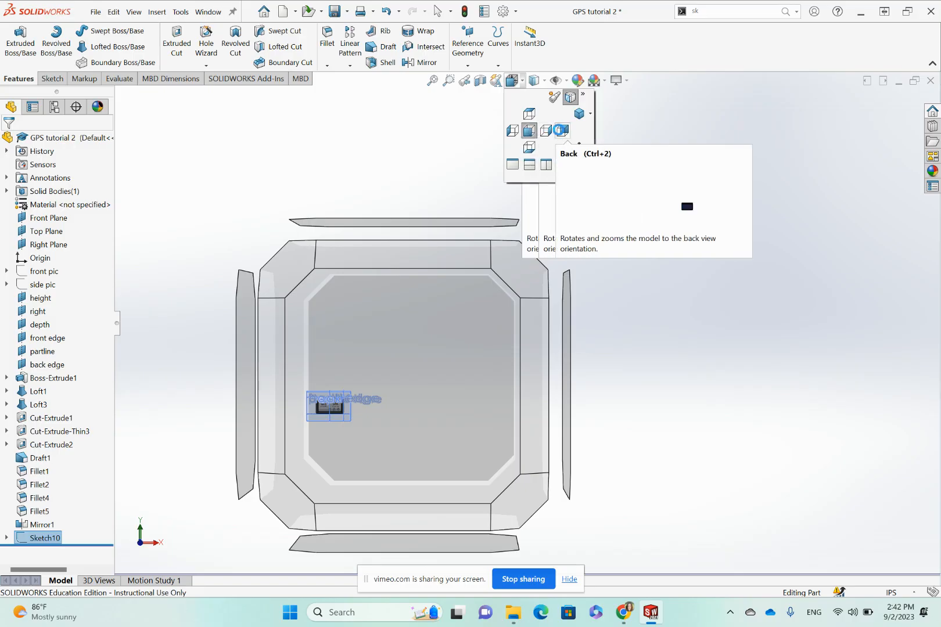
pyautogui.click(571, 97)
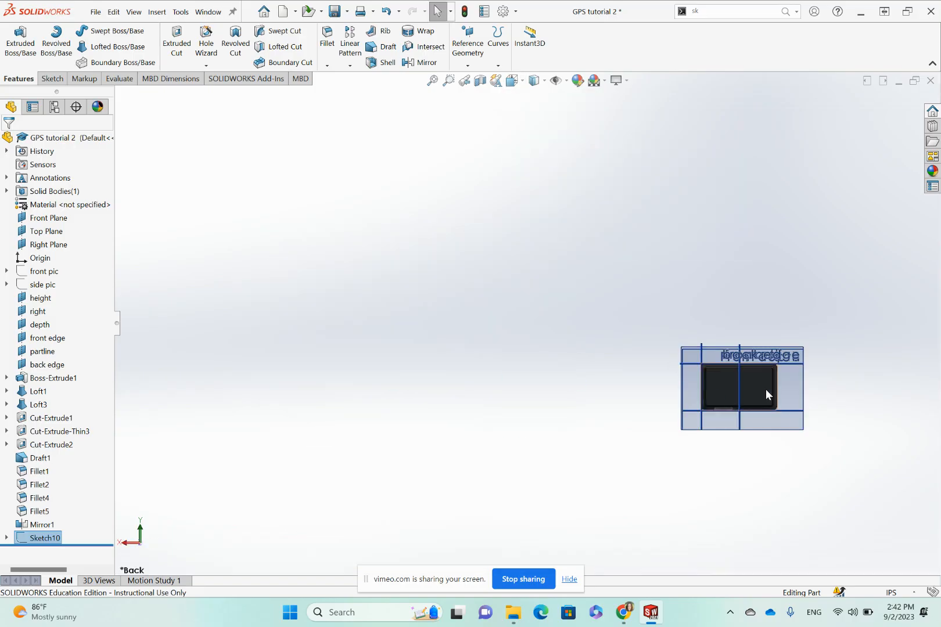
pyautogui.scroll(-5, 767, 393)
pyautogui.scroll(-4, 646, 398)
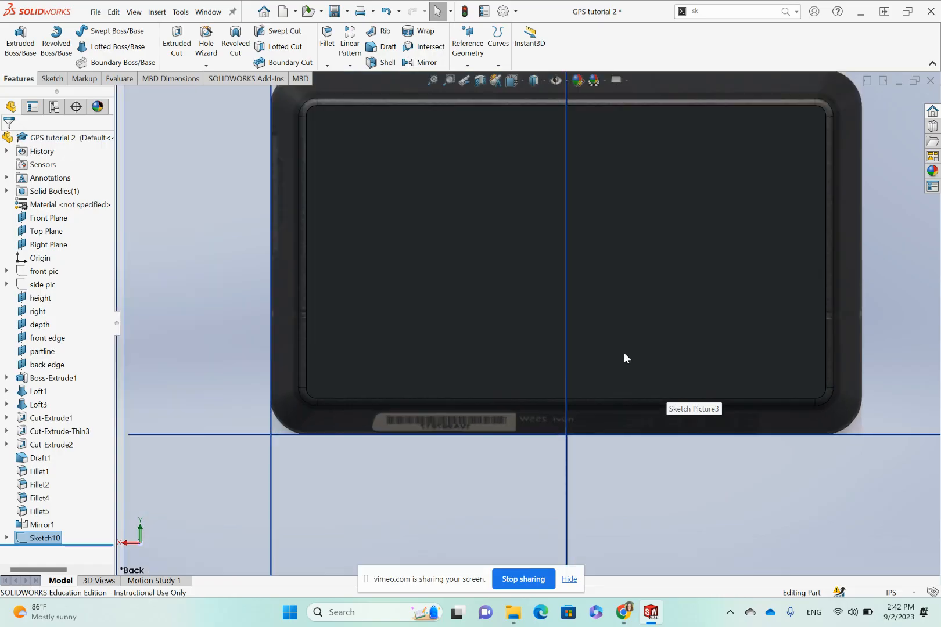
pyautogui.scroll(5, 601, 325)
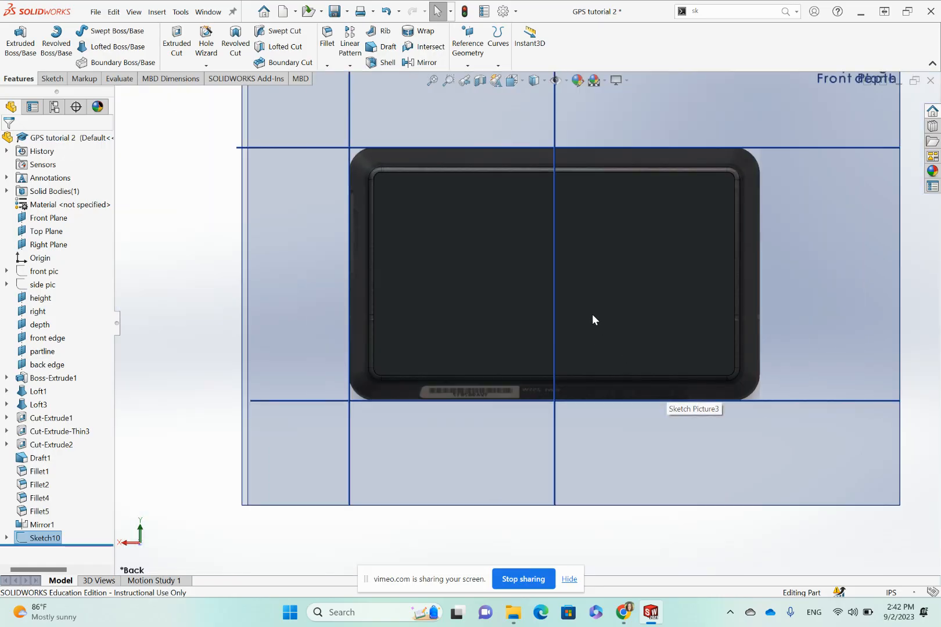
pyautogui.moveTo(592, 313); pyautogui.dragTo(633, 359, button='middle')
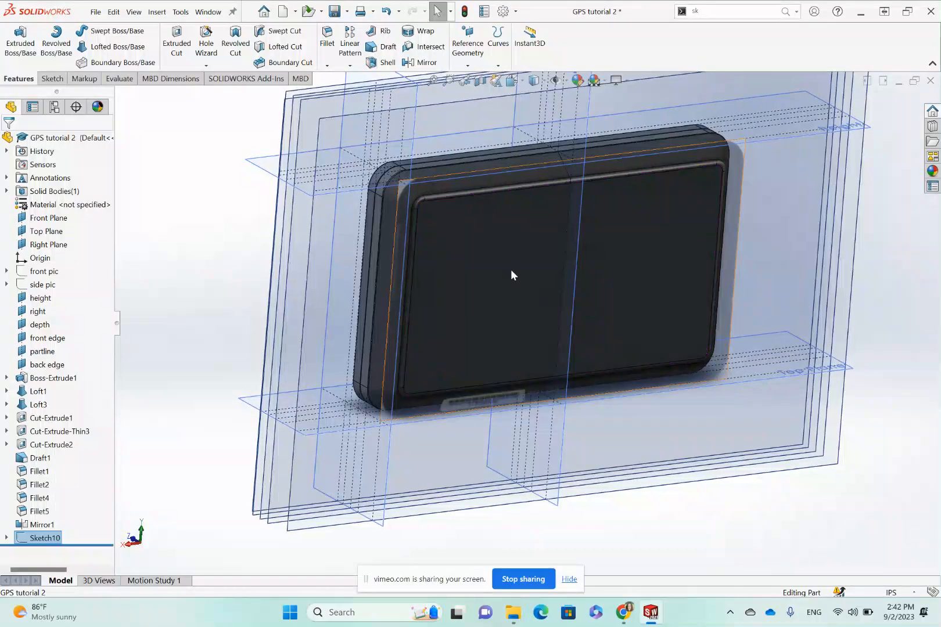
pyautogui.scroll(-3, 524, 261)
pyautogui.moveTo(524, 261); pyautogui.dragTo(491, 224, button='middle')
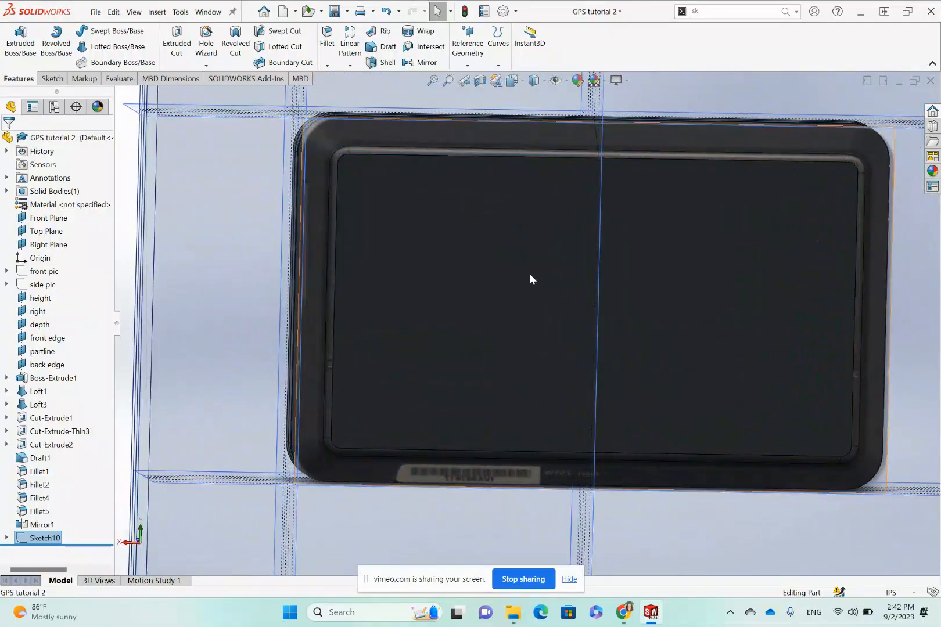
pyautogui.scroll(2, 535, 278)
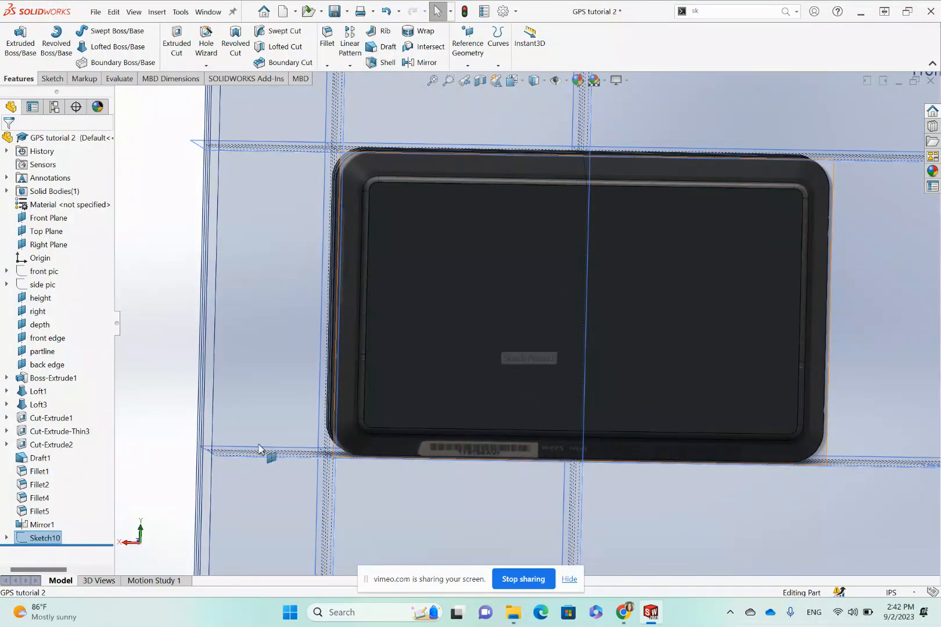
# Flip Sketch Picture3 in Sketch10 horizontally and exit the sketch.
pyautogui.click(7, 538)
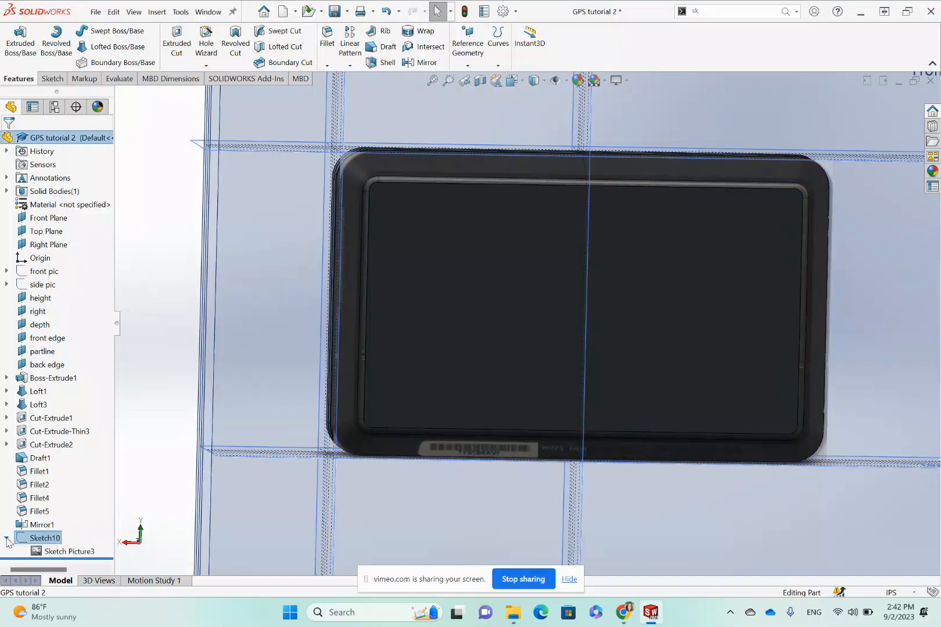
pyautogui.rightClick(58, 552)
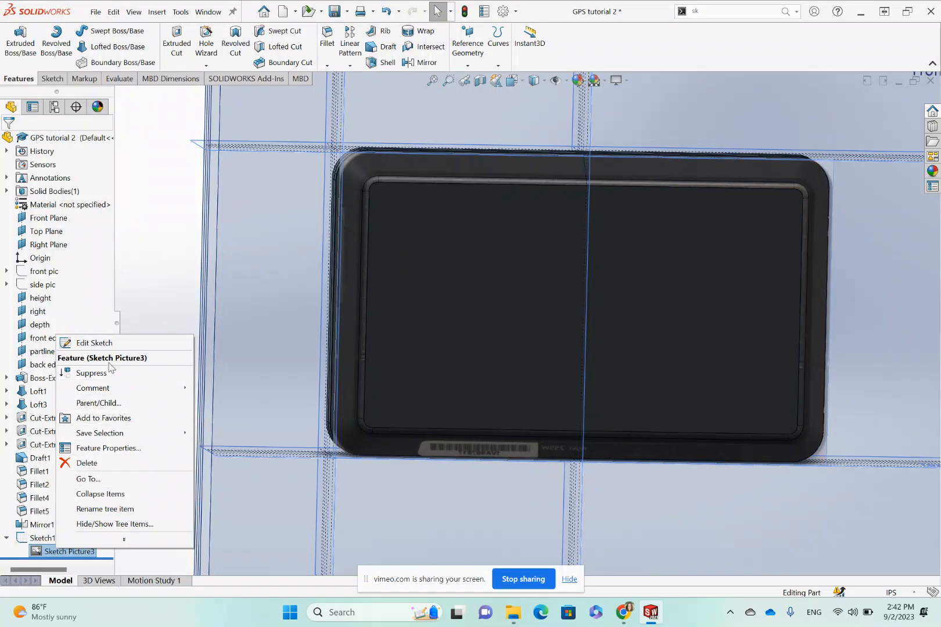
pyautogui.click(93, 343)
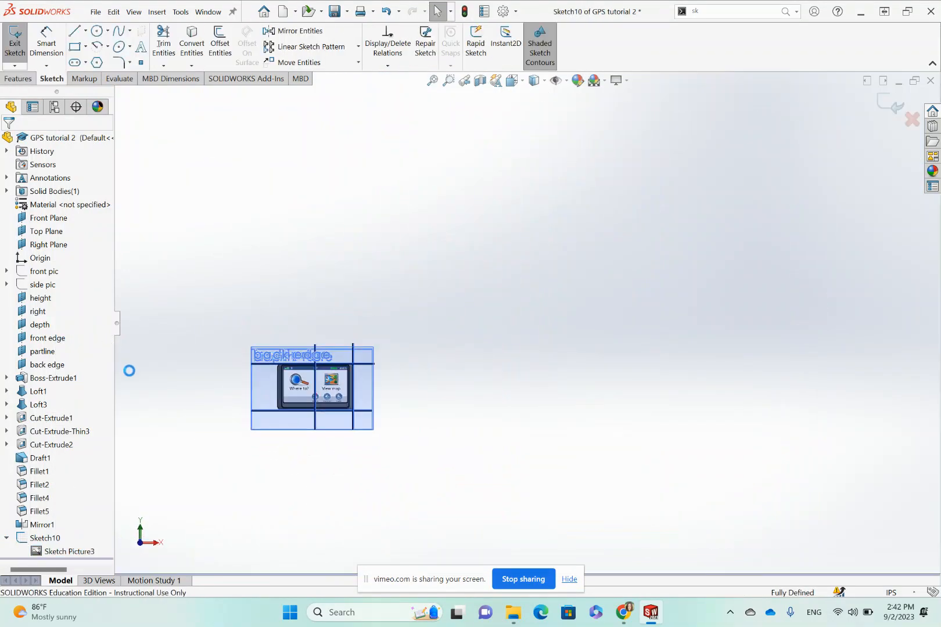
pyautogui.scroll(-5, 295, 428)
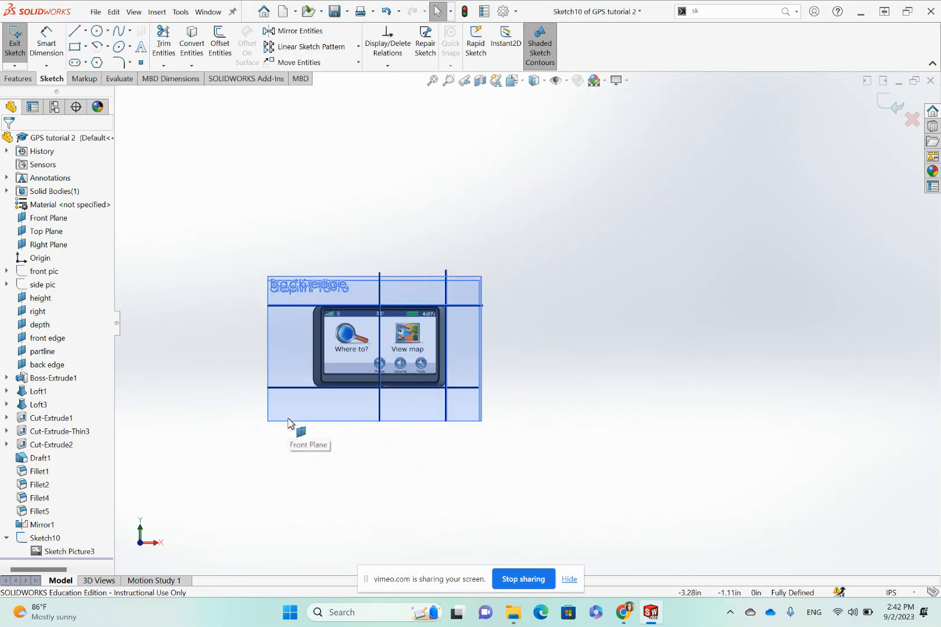
pyautogui.scroll(-1, 375, 369)
pyautogui.click(79, 550)
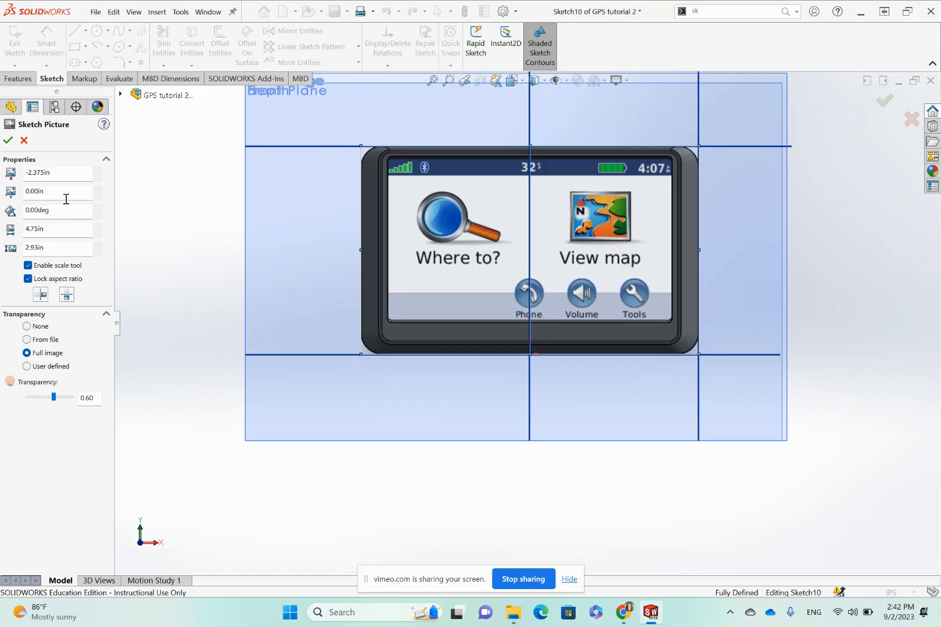
pyautogui.click(40, 295)
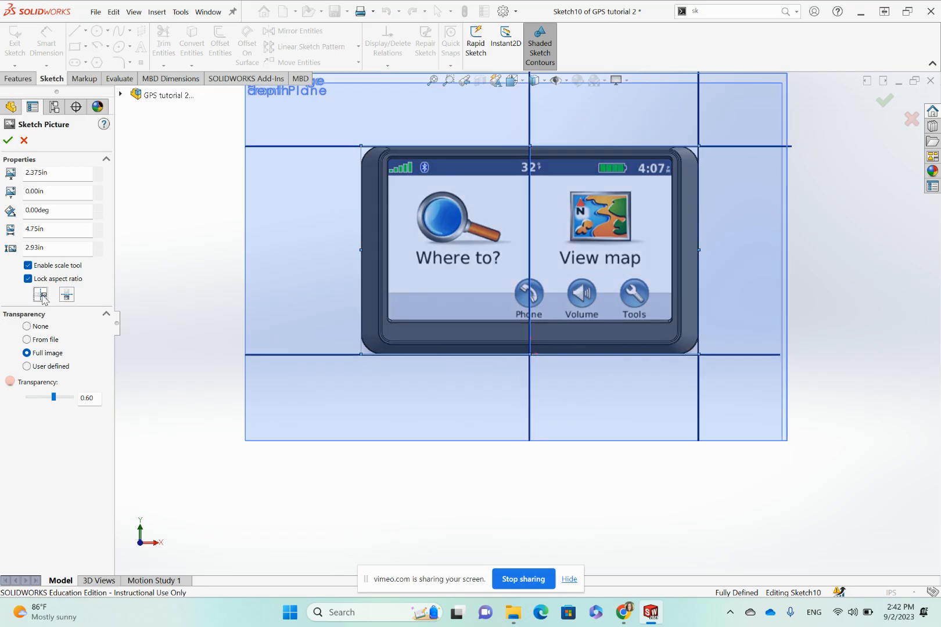
pyautogui.click(7, 140)
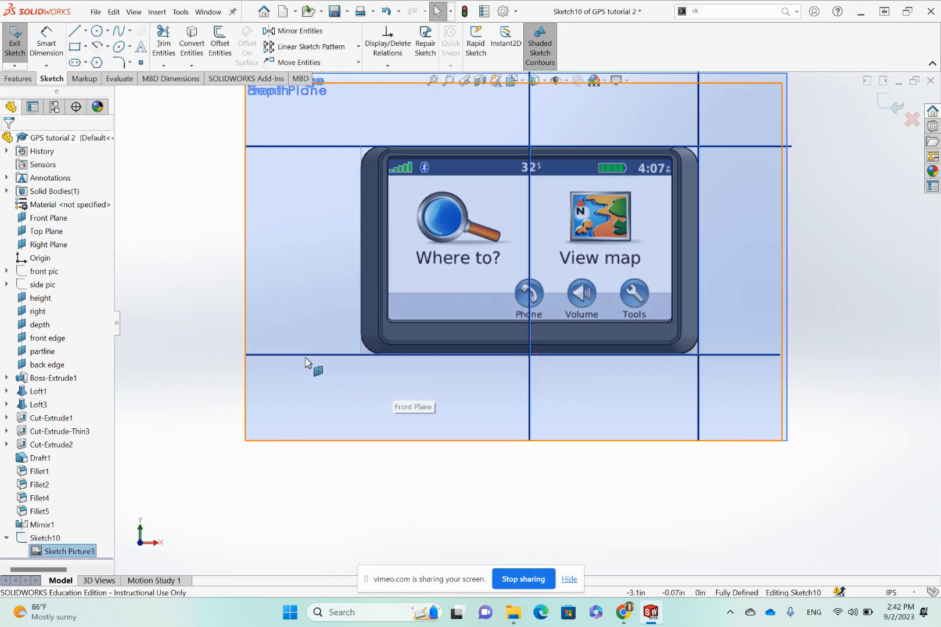
pyautogui.click(14, 44)
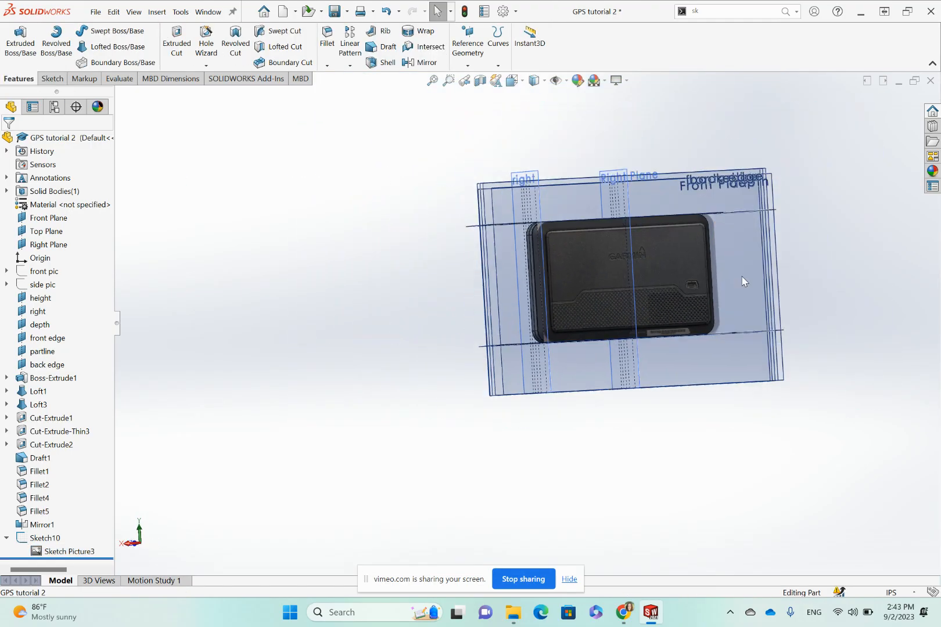
# Rename Sketch10, which holds the rear image, as "back pic" and collapse its contents.
pyautogui.scroll(-8, 743, 282)
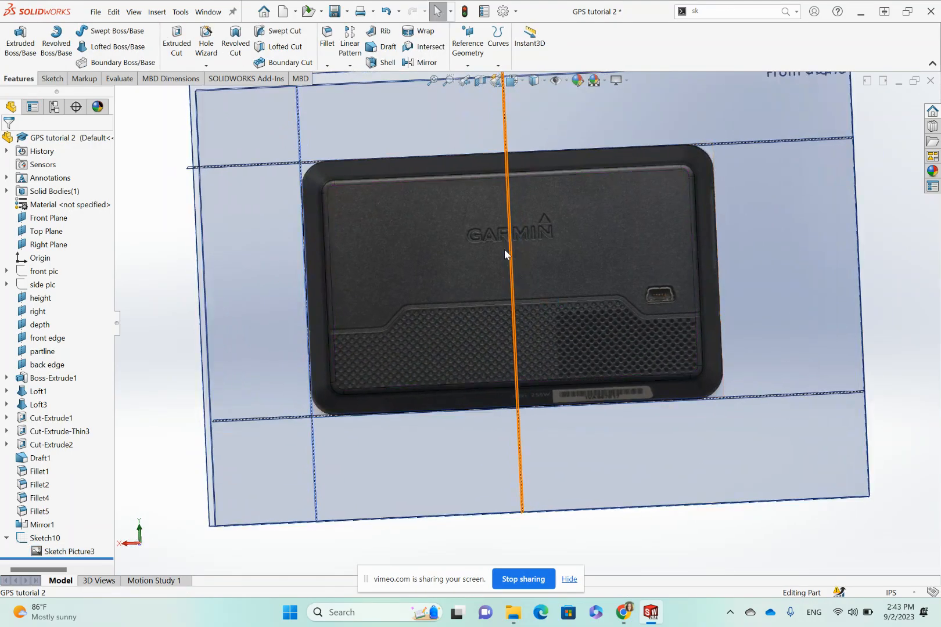
pyautogui.scroll(-3, 504, 249)
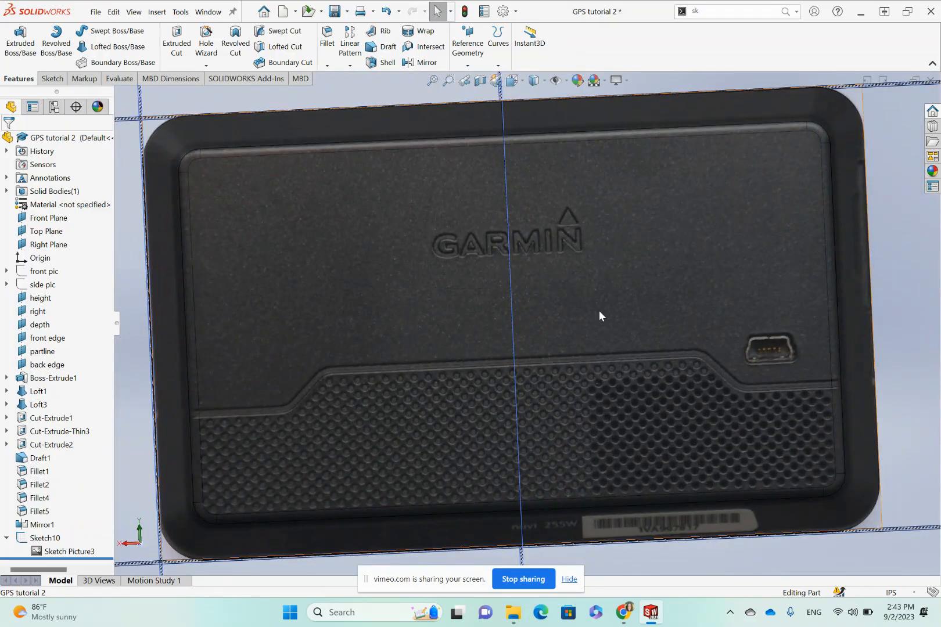
pyautogui.scroll(3, 599, 316)
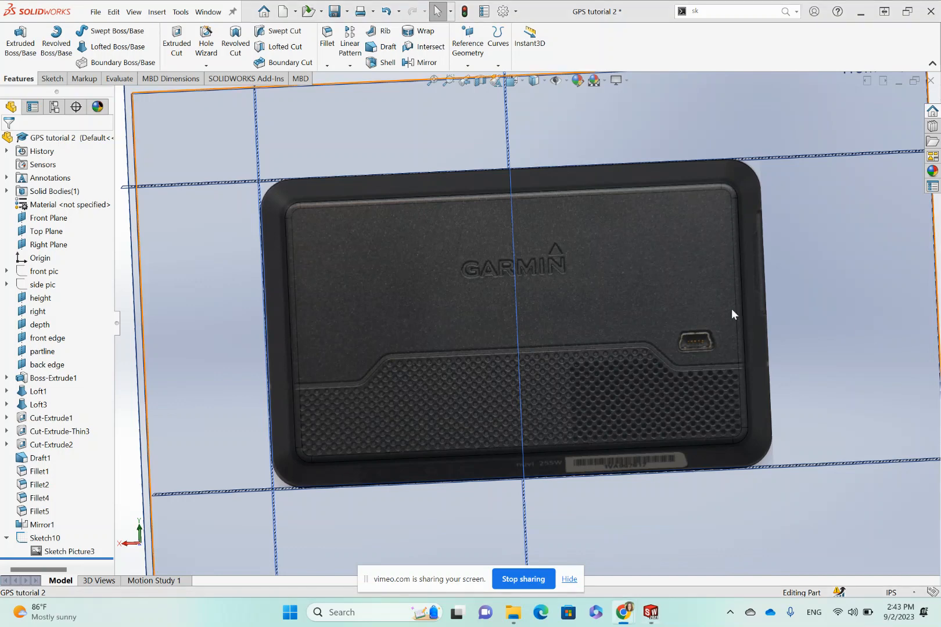
pyautogui.click(49, 539)
pyautogui.click(49, 538)
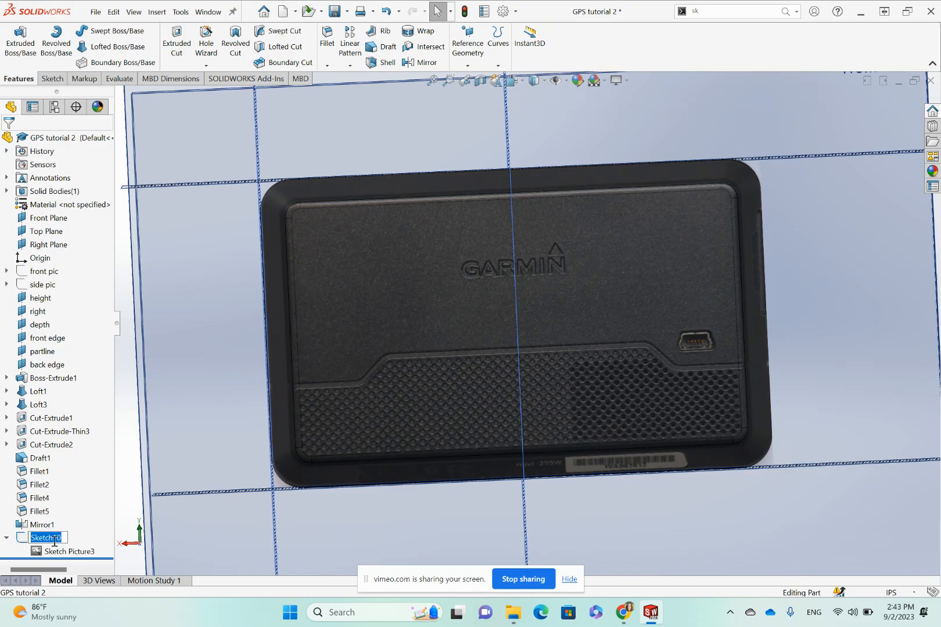
pyautogui.write('back pic')
pyautogui.press('Return')
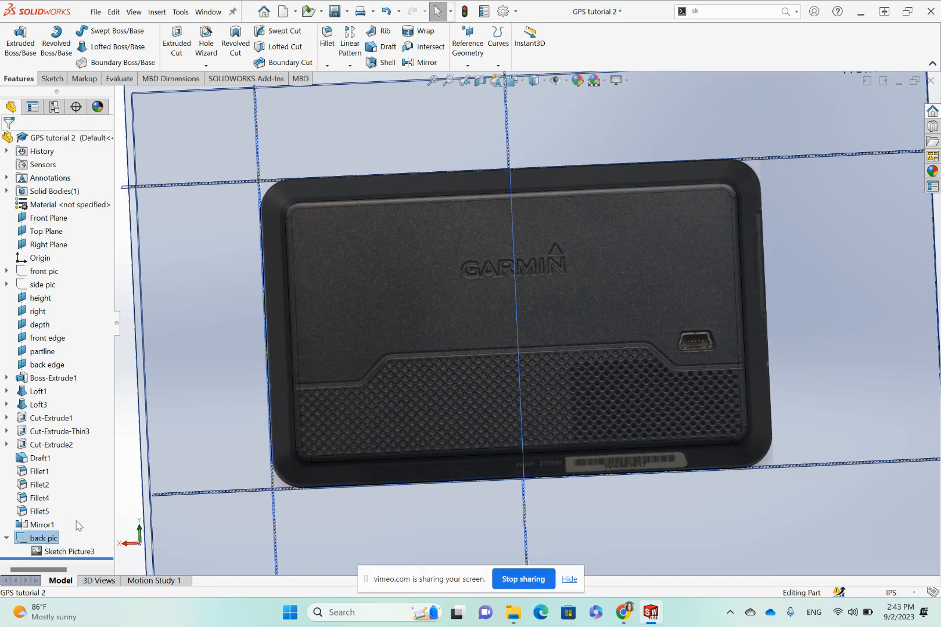
pyautogui.click(7, 541)
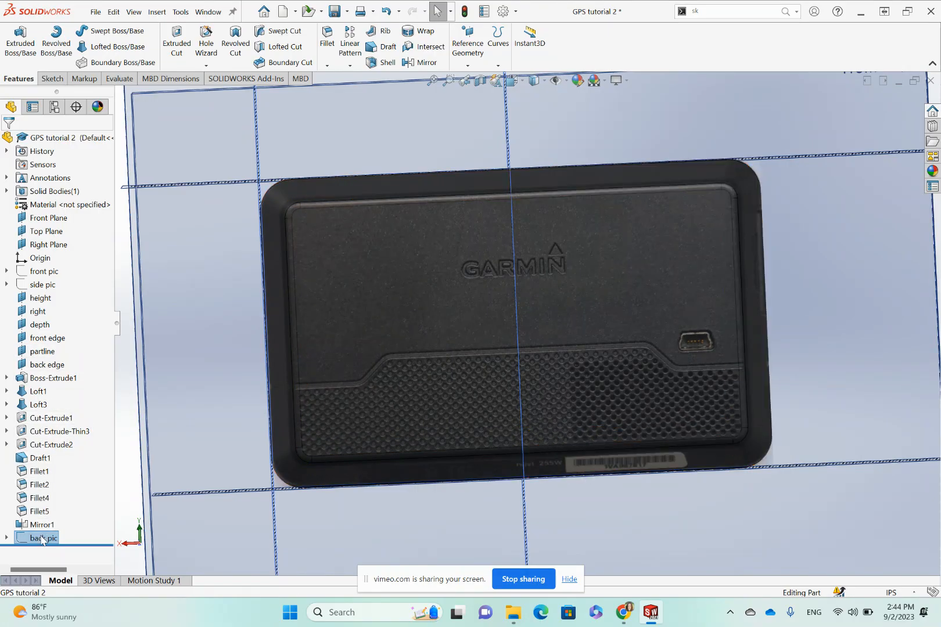
# Move the back pic sketch up in the feature order to directly below the depth plane.
pyautogui.moveTo(42, 541); pyautogui.dragTo(40, 321)
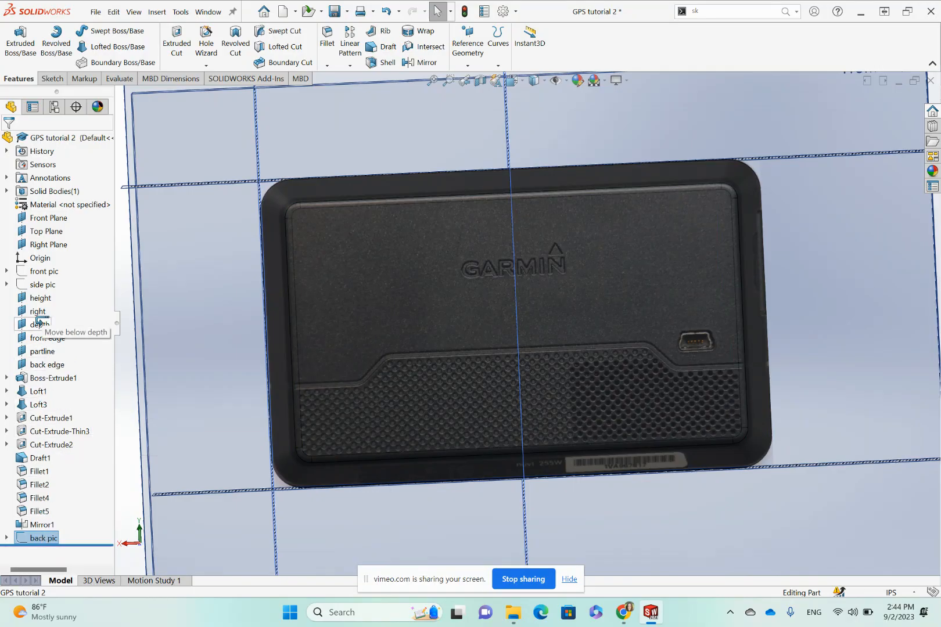
pyautogui.moveTo(39, 321); pyautogui.dragTo(42, 540)
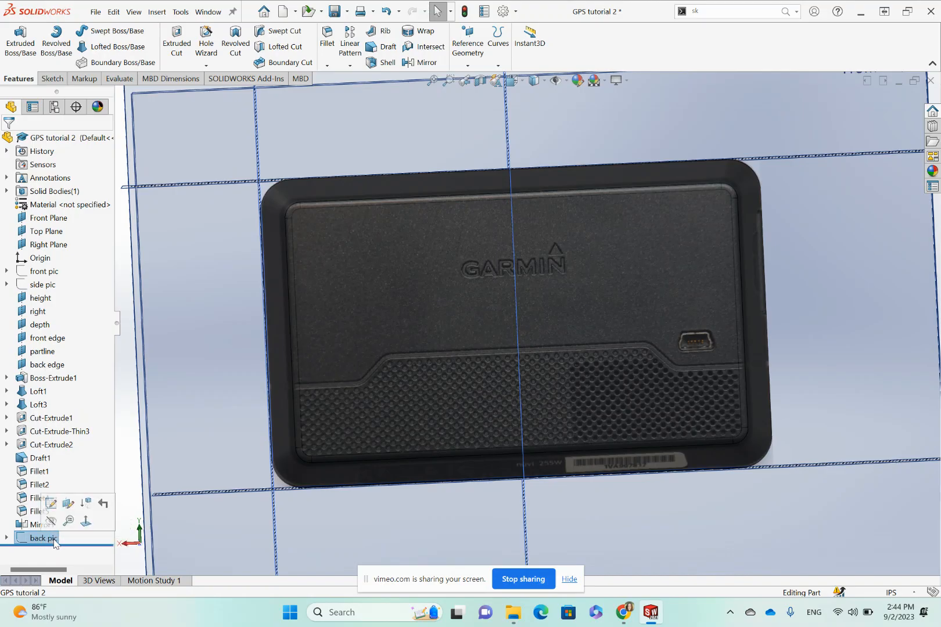
pyautogui.moveTo(52, 540); pyautogui.dragTo(53, 329)
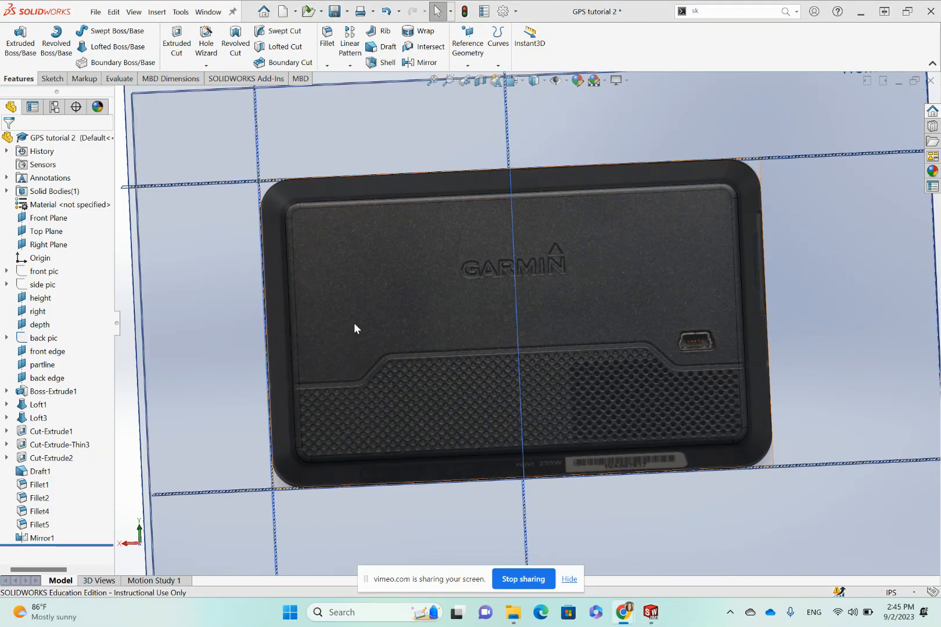
# Delete the Cut-Extrude1 feature that forms the part-line groove around the housing, without deleting its absorbed sketch.
pyautogui.moveTo(354, 323); pyautogui.dragTo(443, 341, button='middle')
pyautogui.scroll(-5, 308, 254)
pyautogui.scroll(-3, 348, 248)
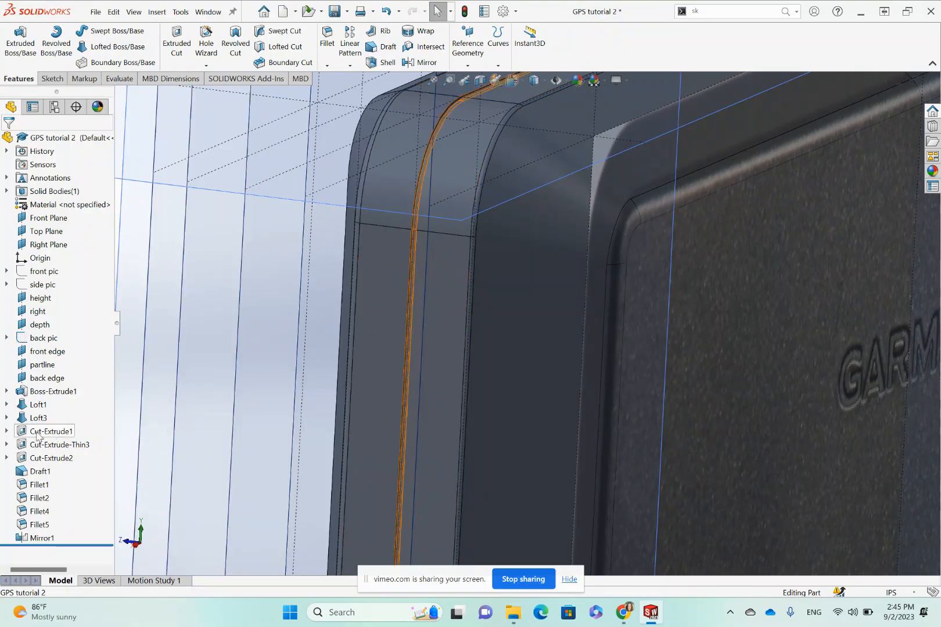
pyautogui.scroll(-3, 421, 218)
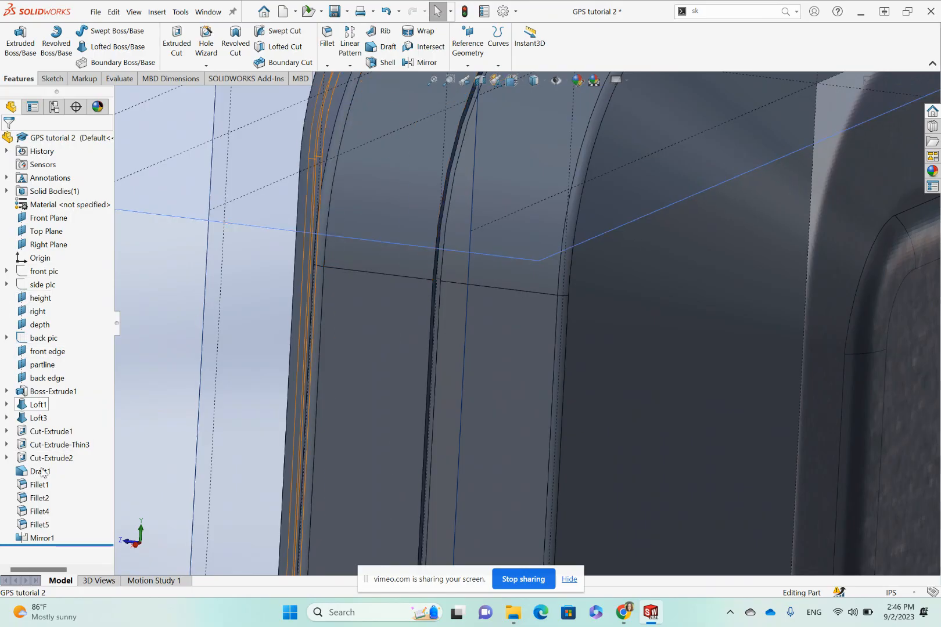
pyautogui.click(55, 366)
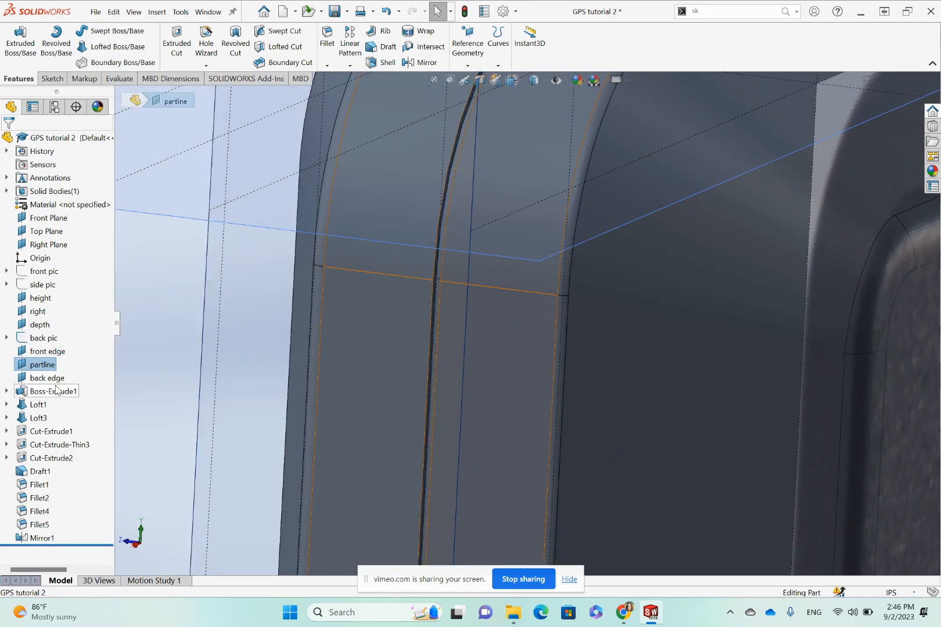
pyautogui.click(62, 433)
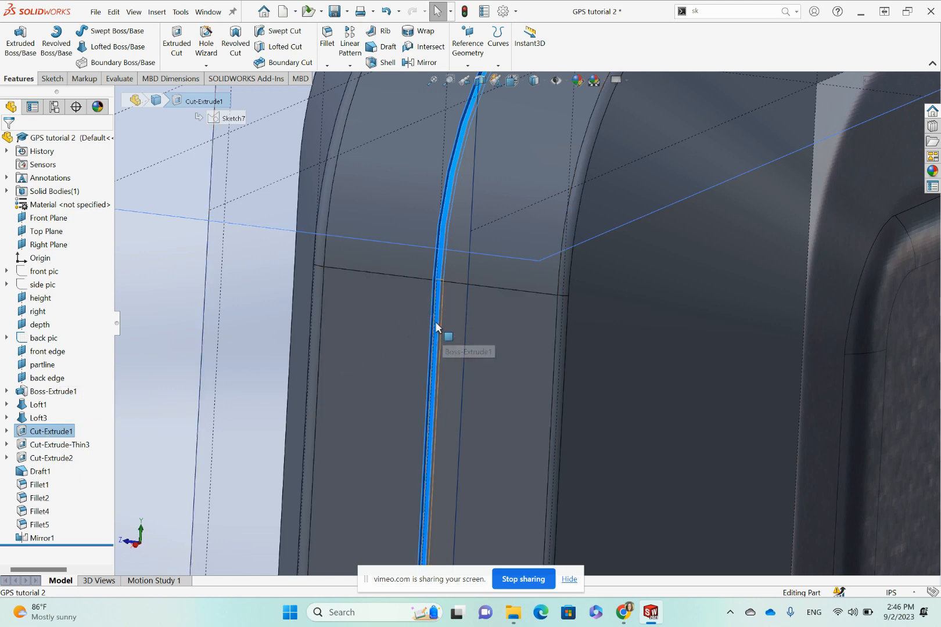
pyautogui.rightClick(55, 433)
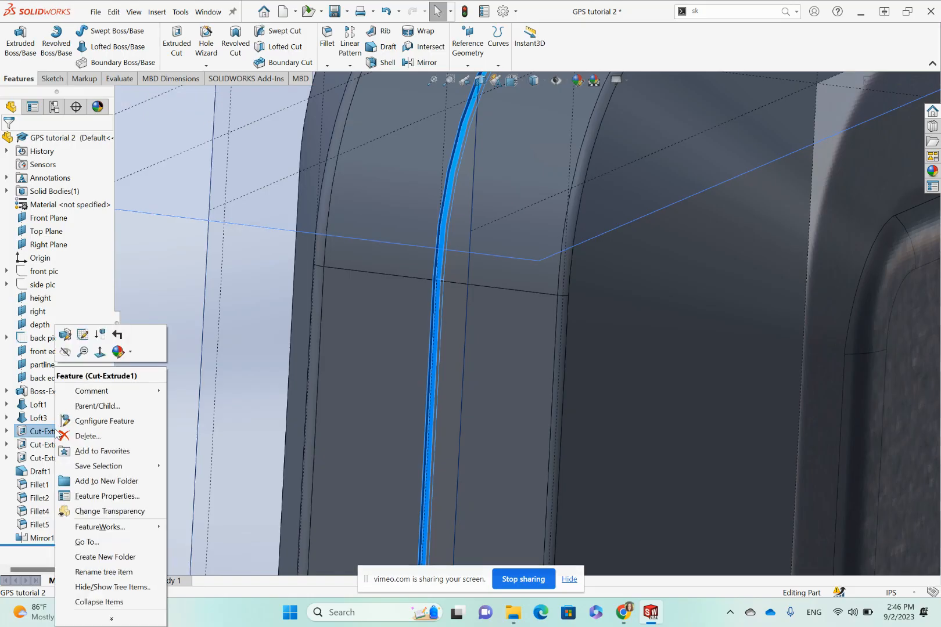
pyautogui.click(64, 432)
pyautogui.press('Delete')
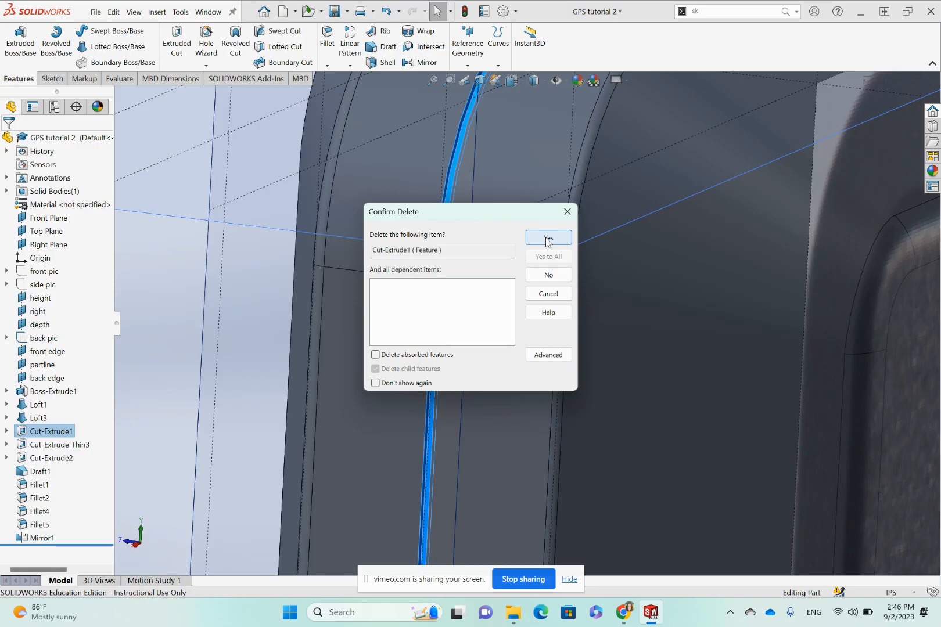
pyautogui.click(547, 240)
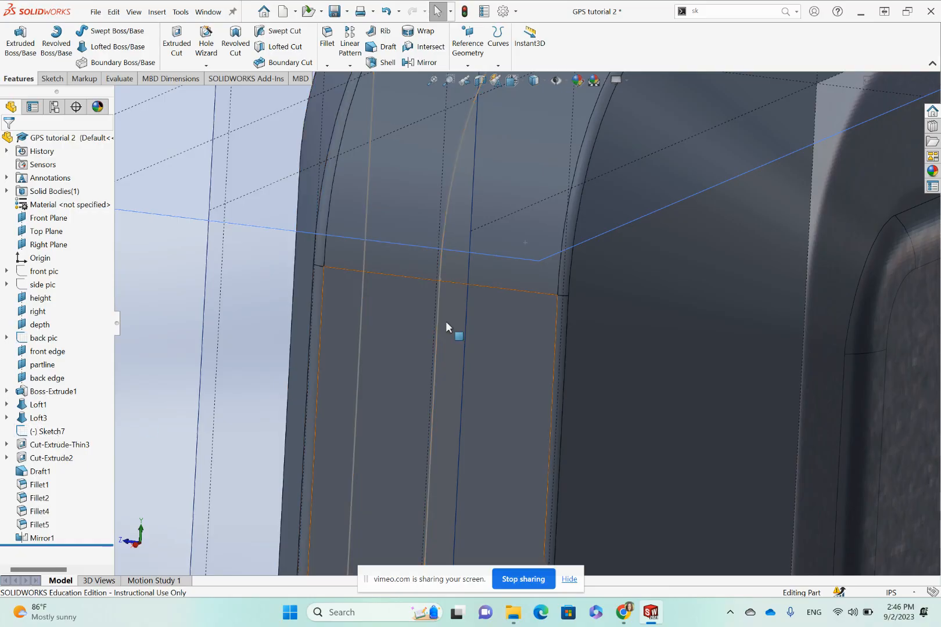
# Examine the housing's rear against the back picture with Sketch7 highlighted, finishing in the standard Back view.
pyautogui.click(47, 436)
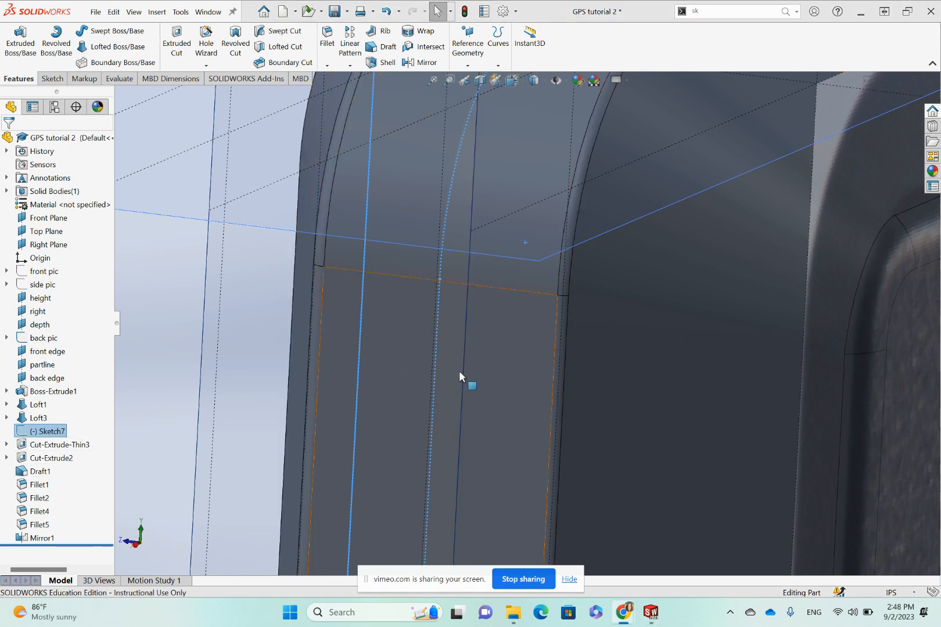
pyautogui.scroll(10, 495, 377)
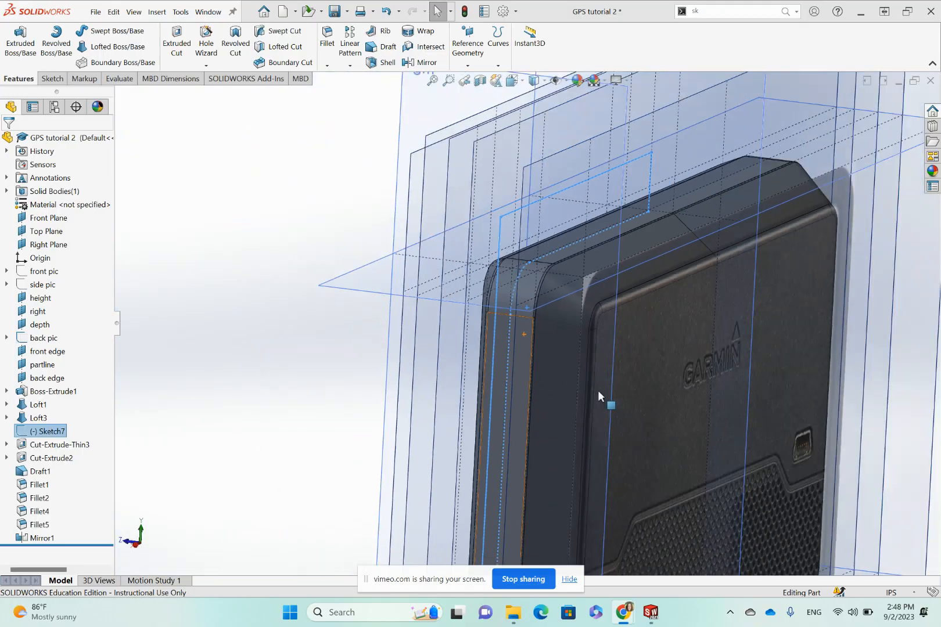
pyautogui.moveTo(598, 391); pyautogui.dragTo(653, 536, button='middle')
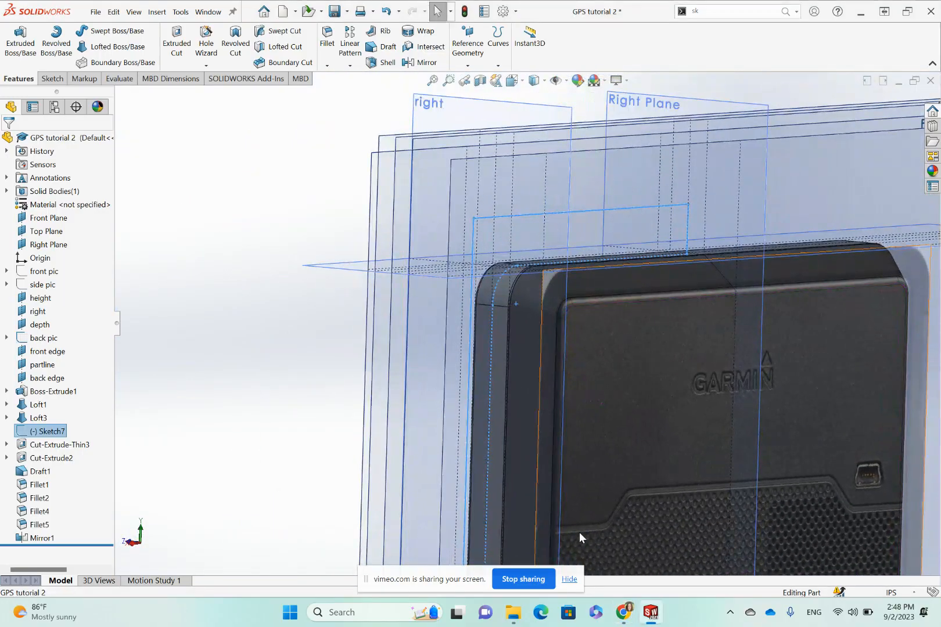
pyautogui.scroll(5, 605, 508)
pyautogui.scroll(-8, 597, 454)
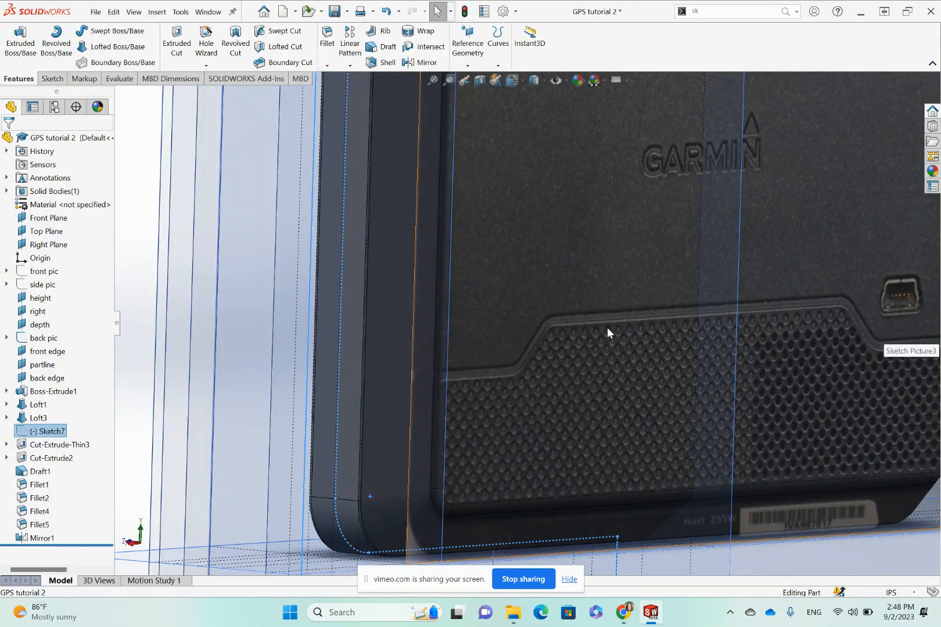
pyautogui.scroll(5, 607, 328)
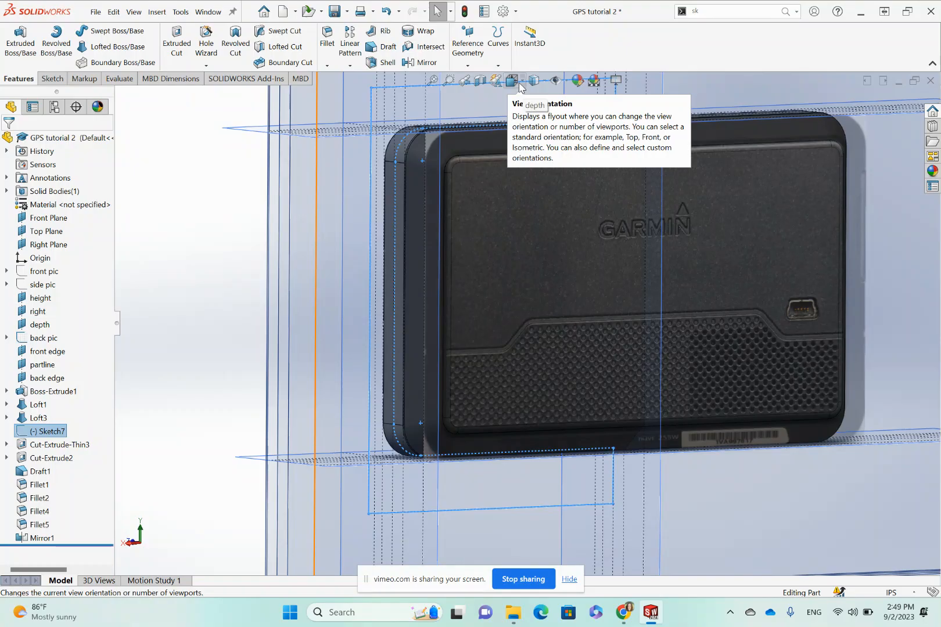
pyautogui.click(520, 85)
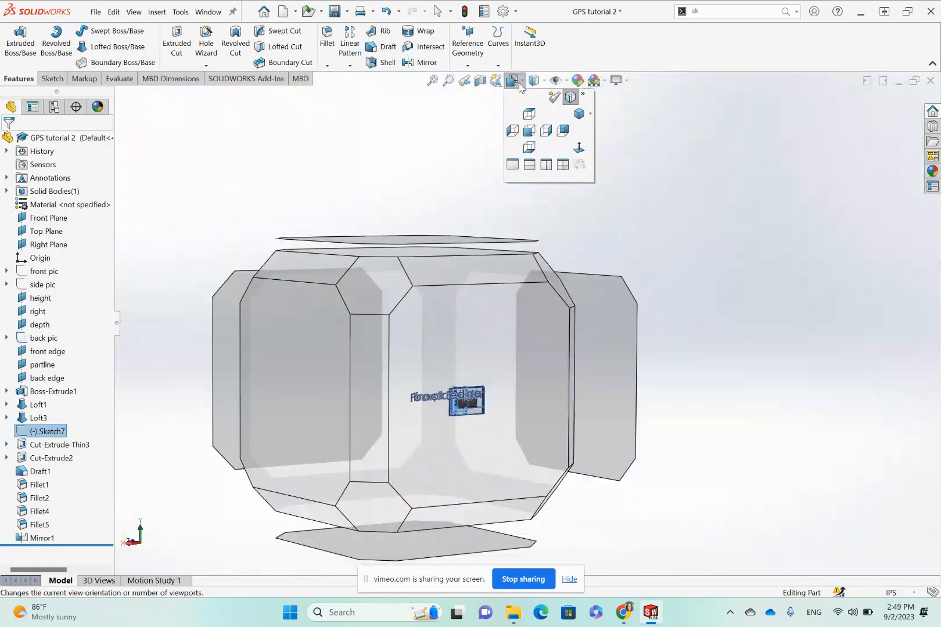
pyautogui.click(563, 133)
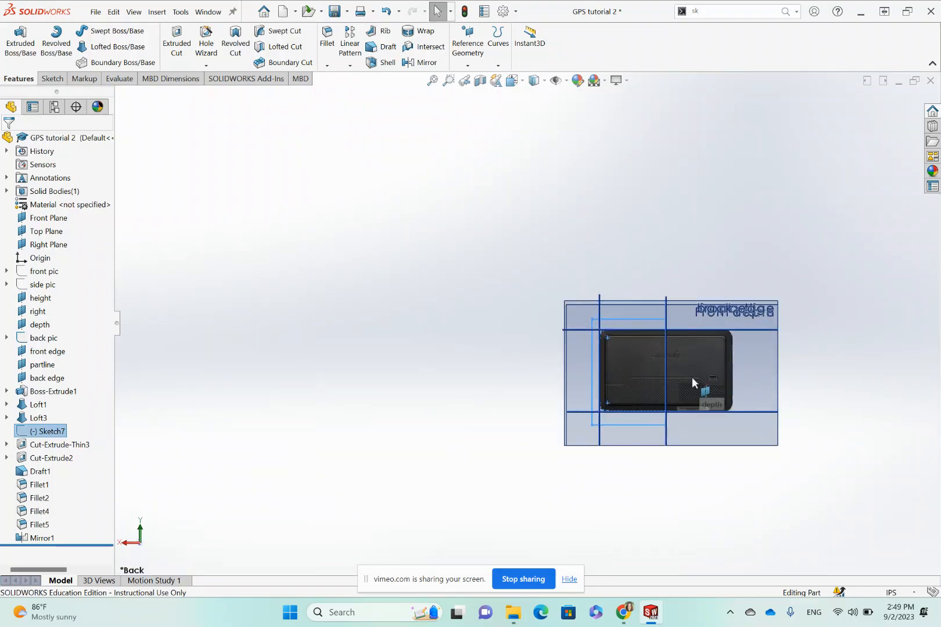
pyautogui.scroll(-8, 692, 378)
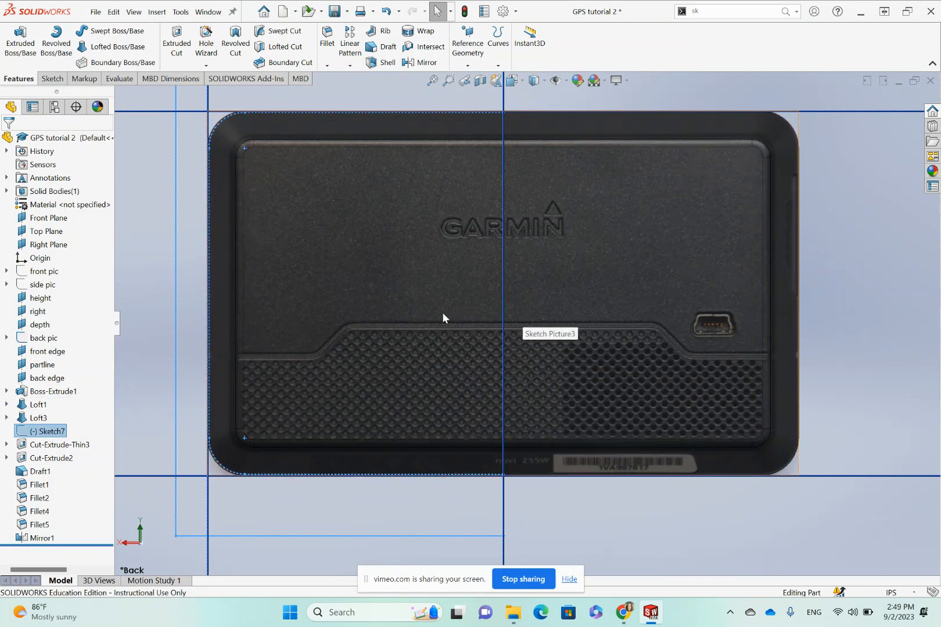
# Start a new sketch on the depth plane and orient the view normal to it, facing the back picture.
pyautogui.rightClick(36, 324)
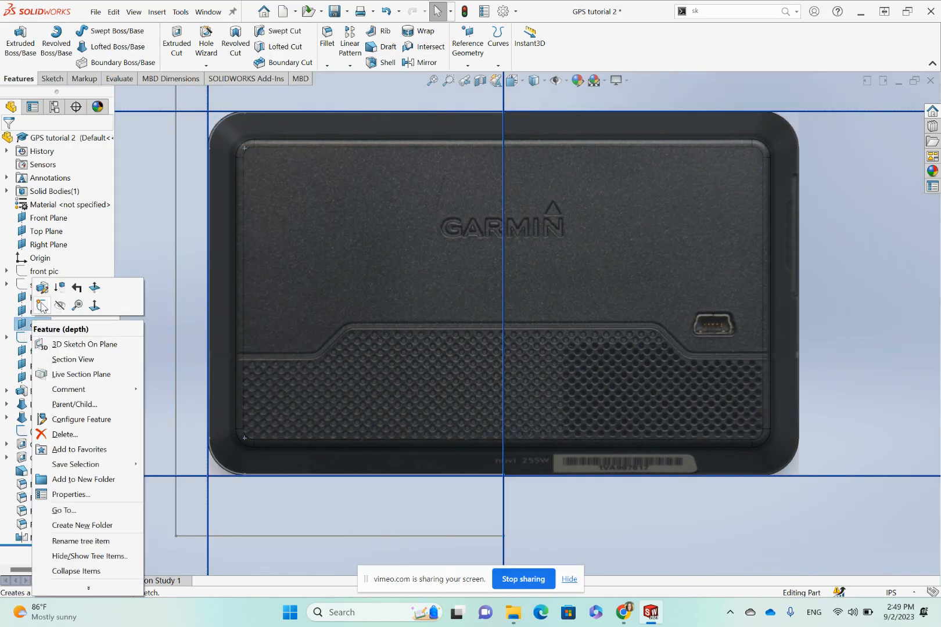
pyautogui.click(41, 305)
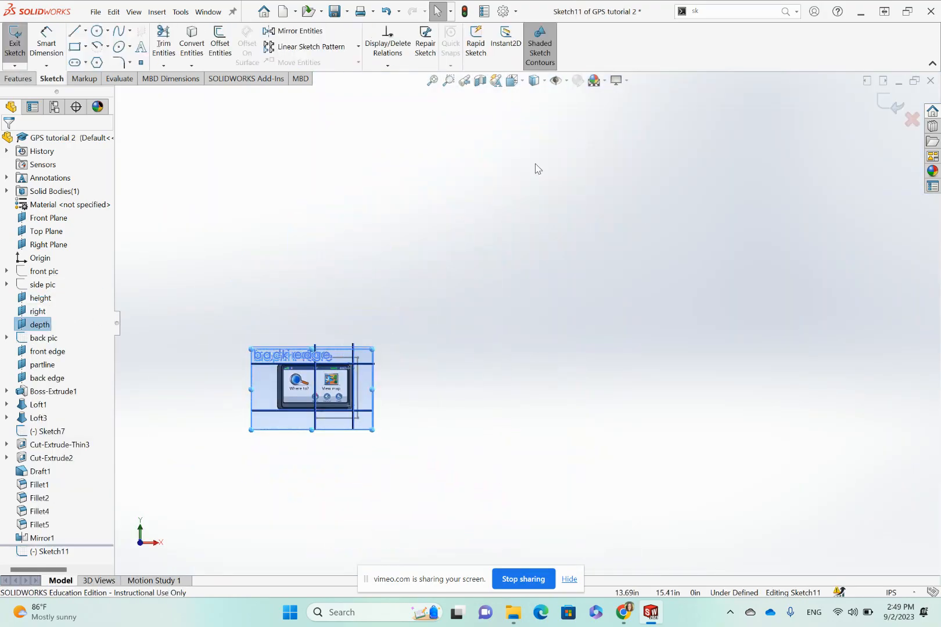
pyautogui.click(511, 80)
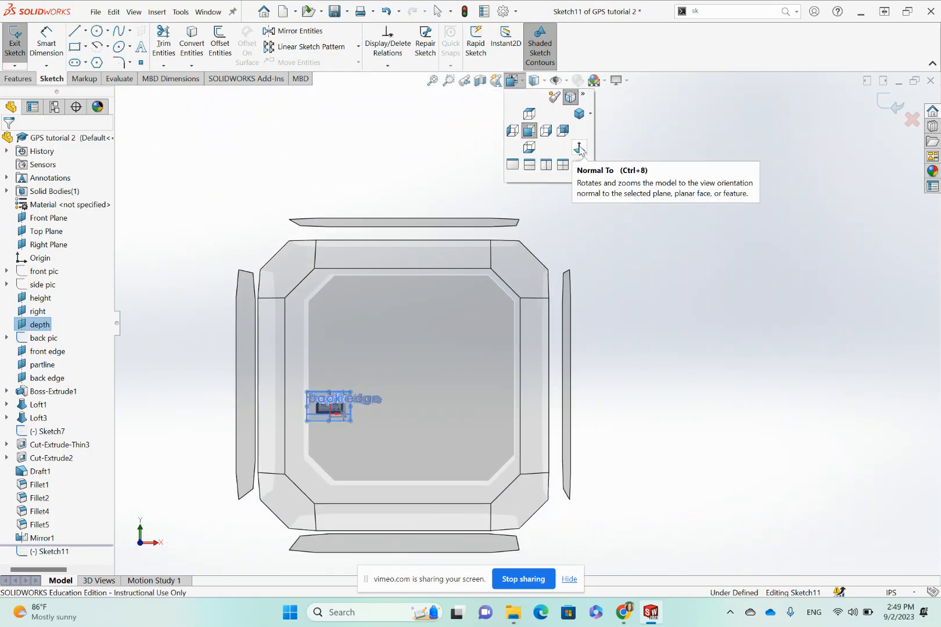
pyautogui.click(579, 148)
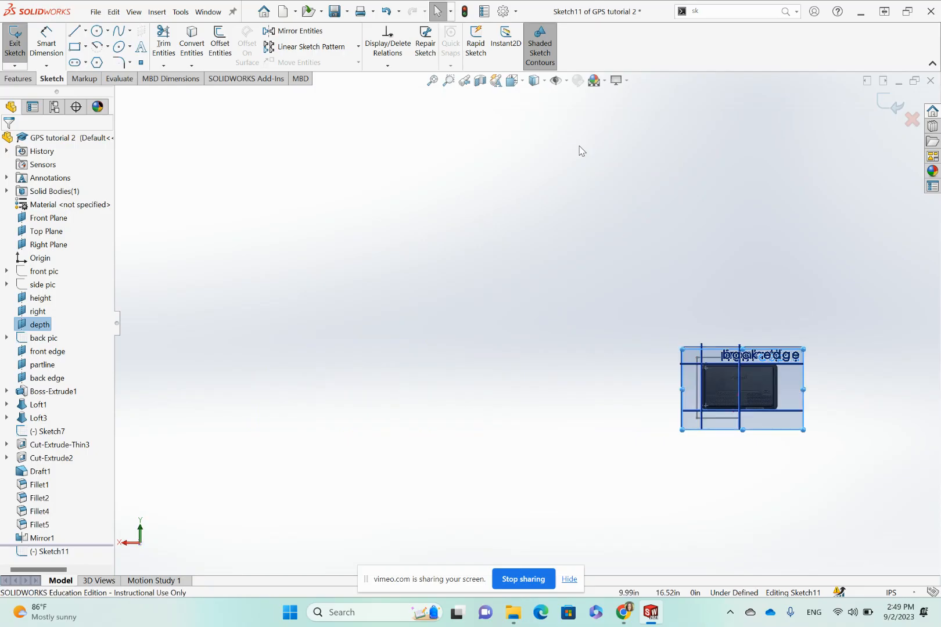
pyautogui.scroll(-5, 733, 381)
pyautogui.scroll(-3, 691, 388)
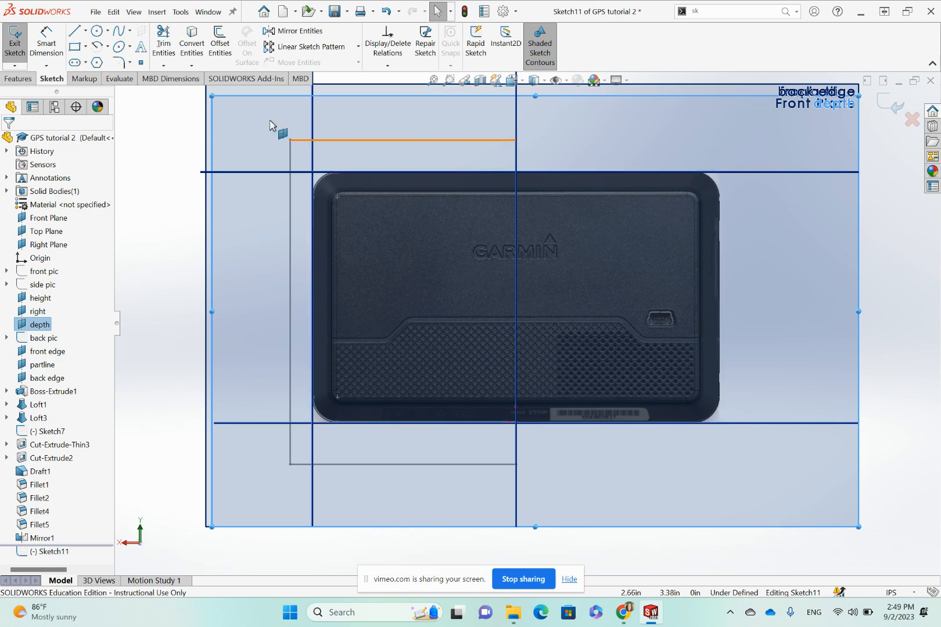
# Sketch a horizontal line about 1.23 in long from the Right Plane along the raised border above the speaker grille to its corner.
pyautogui.click(82, 32)
pyautogui.scroll(-4, 543, 320)
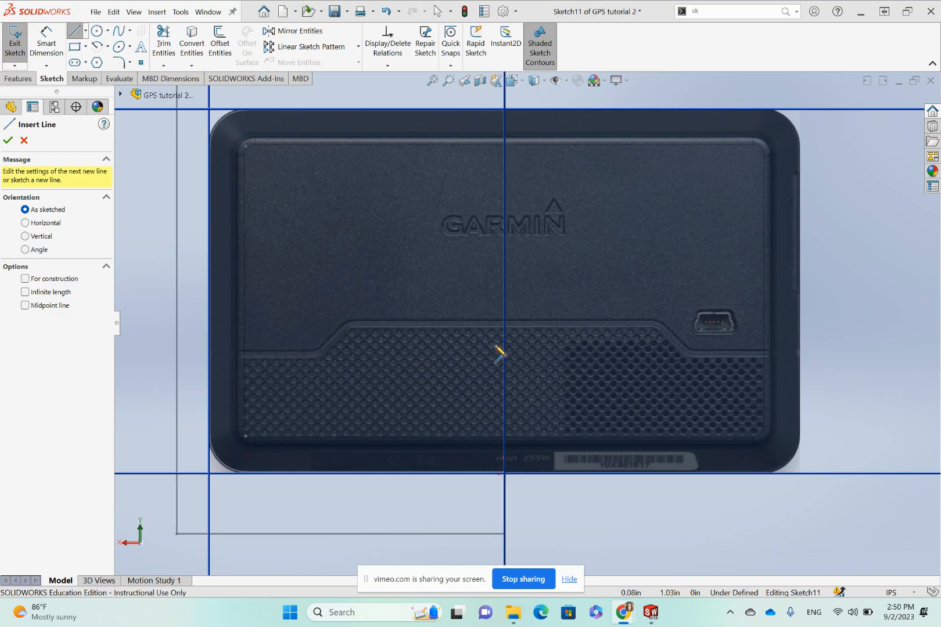
pyautogui.scroll(-5, 498, 349)
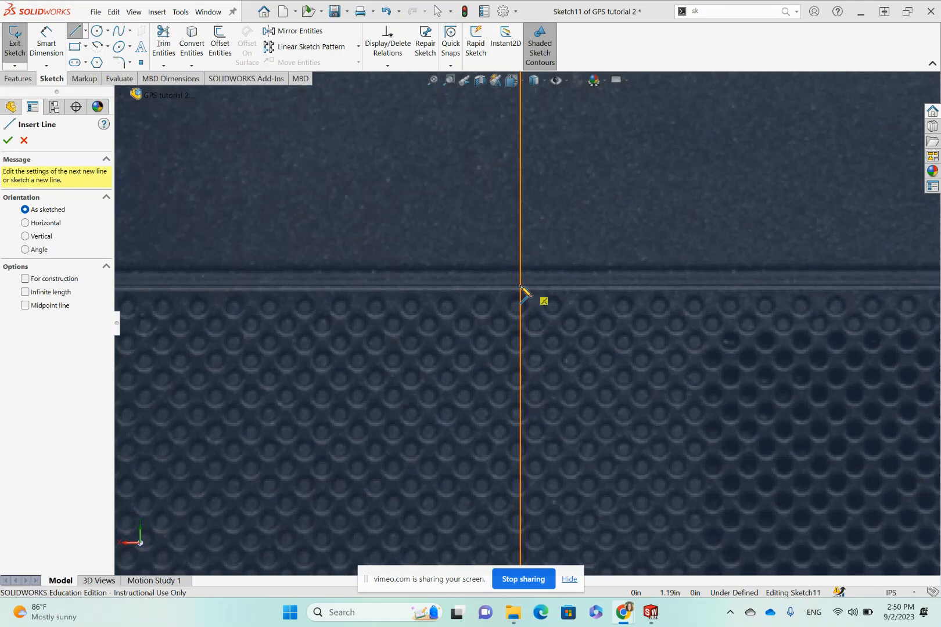
pyautogui.click(521, 286)
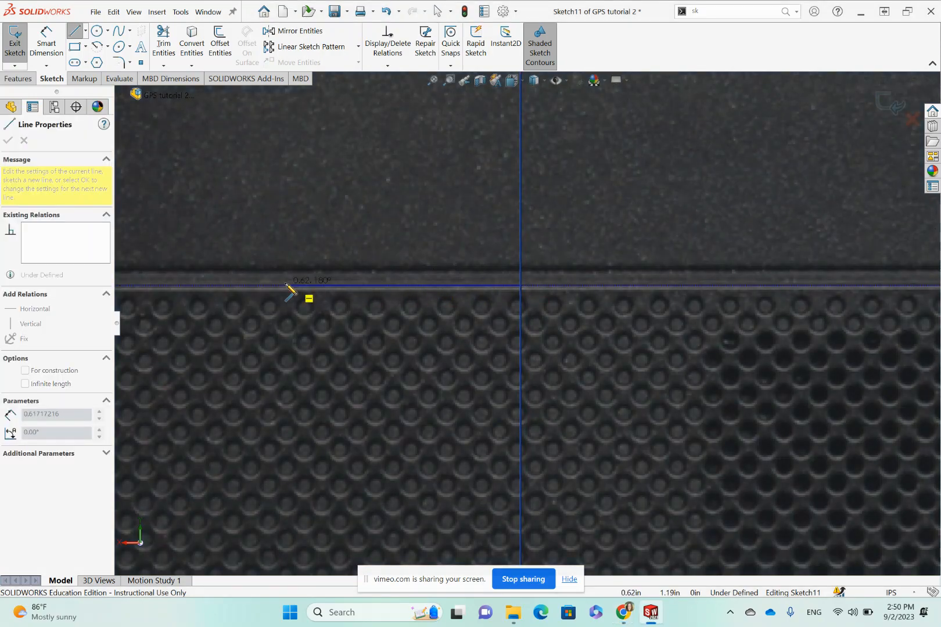
pyautogui.scroll(3, 288, 290)
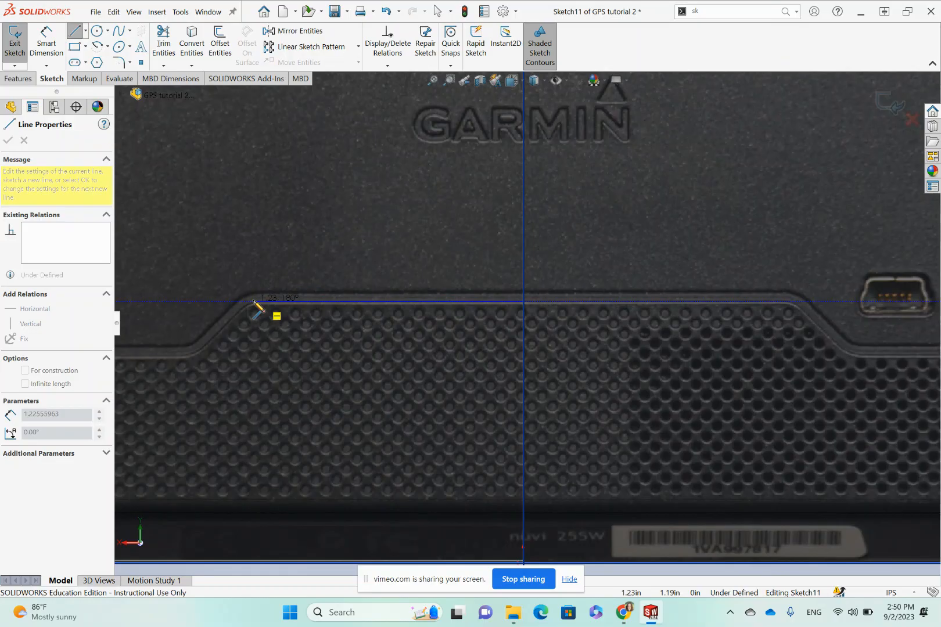
pyautogui.click(253, 301)
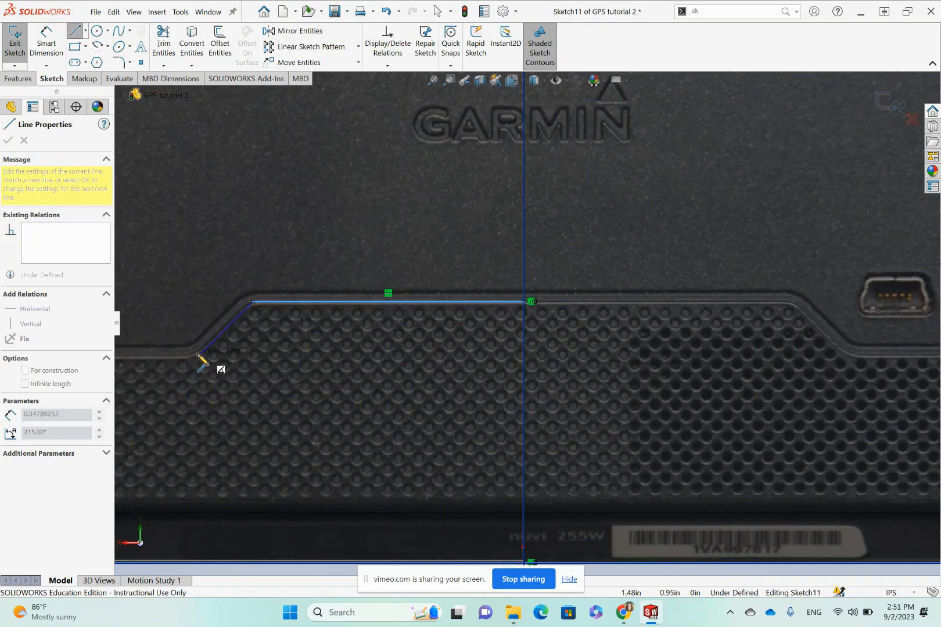
# Continue the chain with a 45° downward line about 0.35 in long and a horizontal line running past the housing's side edge.
pyautogui.click(198, 354)
pyautogui.scroll(2, 199, 355)
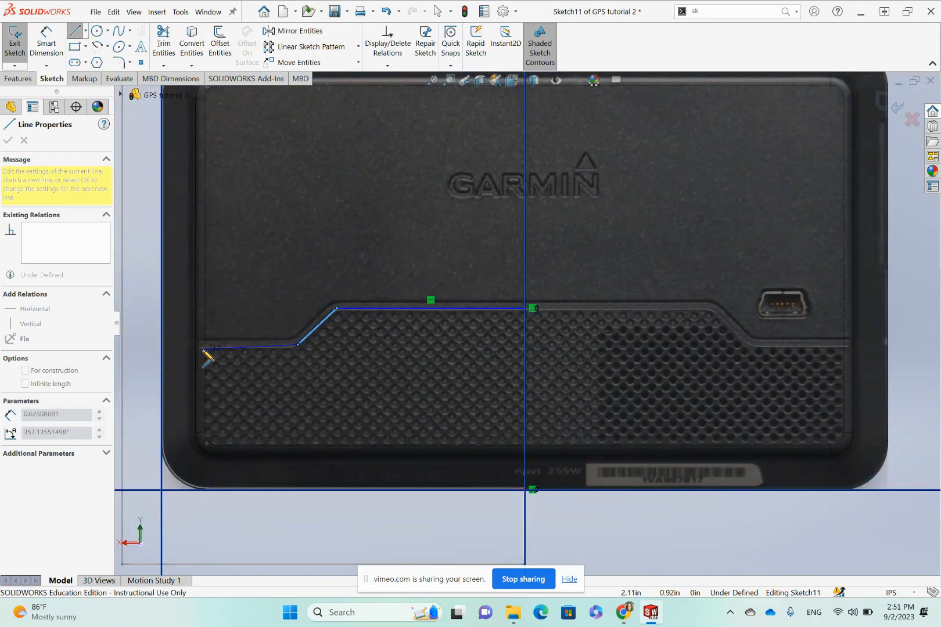
pyautogui.scroll(-5, 207, 358)
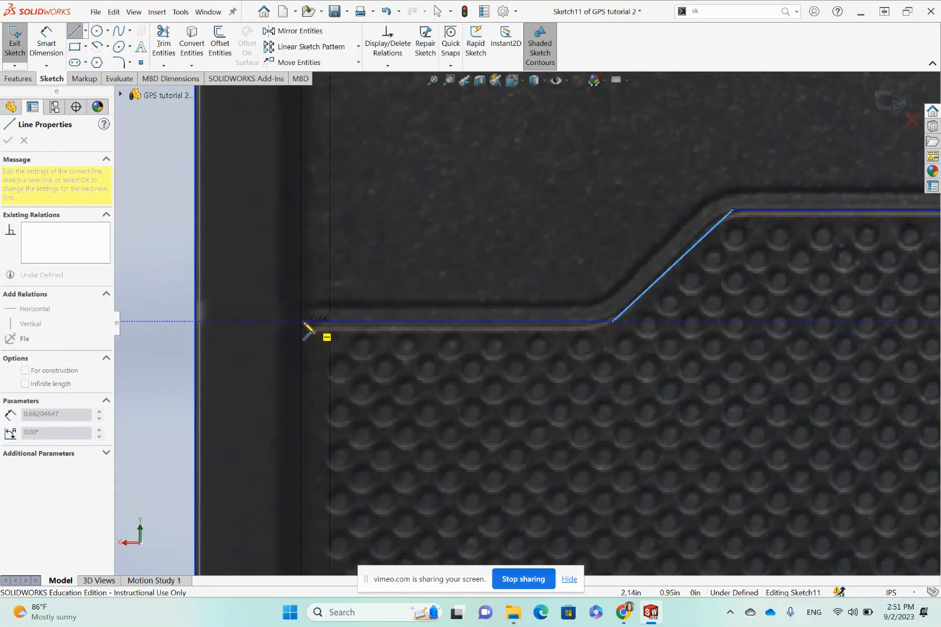
pyautogui.click(149, 321)
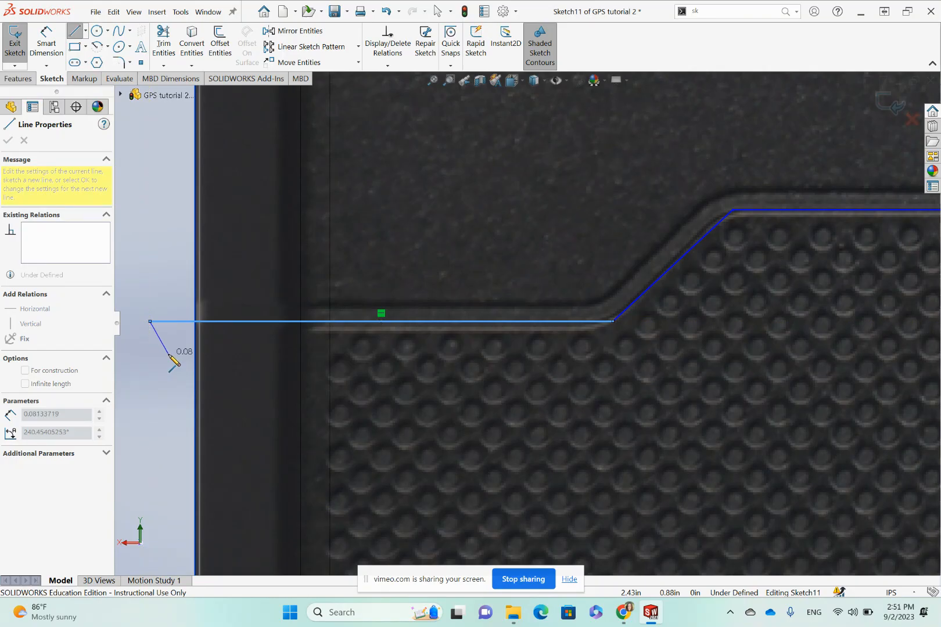
pyautogui.rightClick(175, 359)
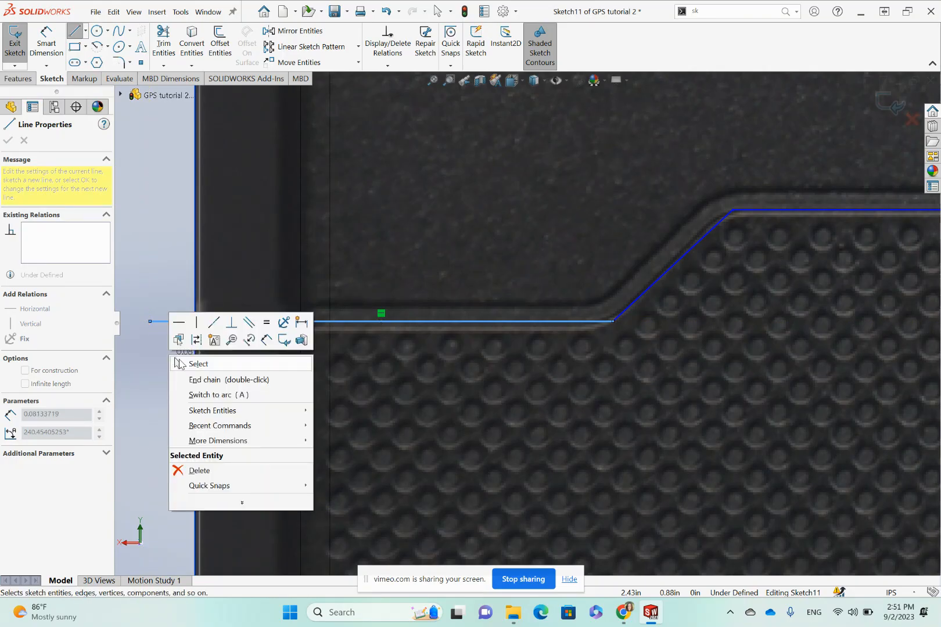
pyautogui.click(196, 364)
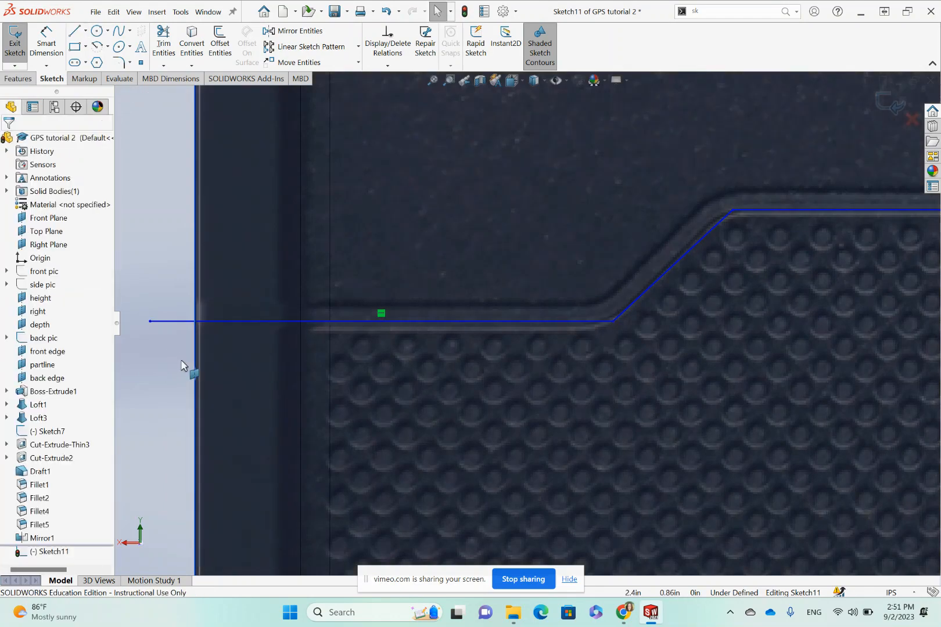
# Move the lower corner point of the line chain to about X 1.49, Y 0.94 in, onto the pictured grille border.
pyautogui.click(613, 321)
pyautogui.moveTo(609, 327)
pyautogui.mouseDown()
pyautogui.moveTo(599, 327)
pyautogui.moveTo(607, 326)
pyautogui.mouseUp()
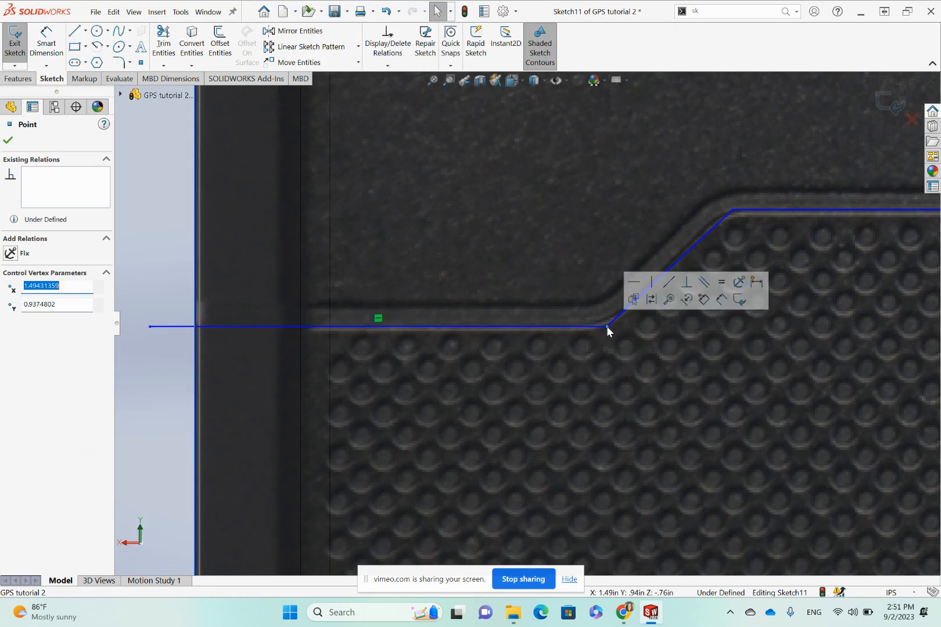
pyautogui.click(9, 141)
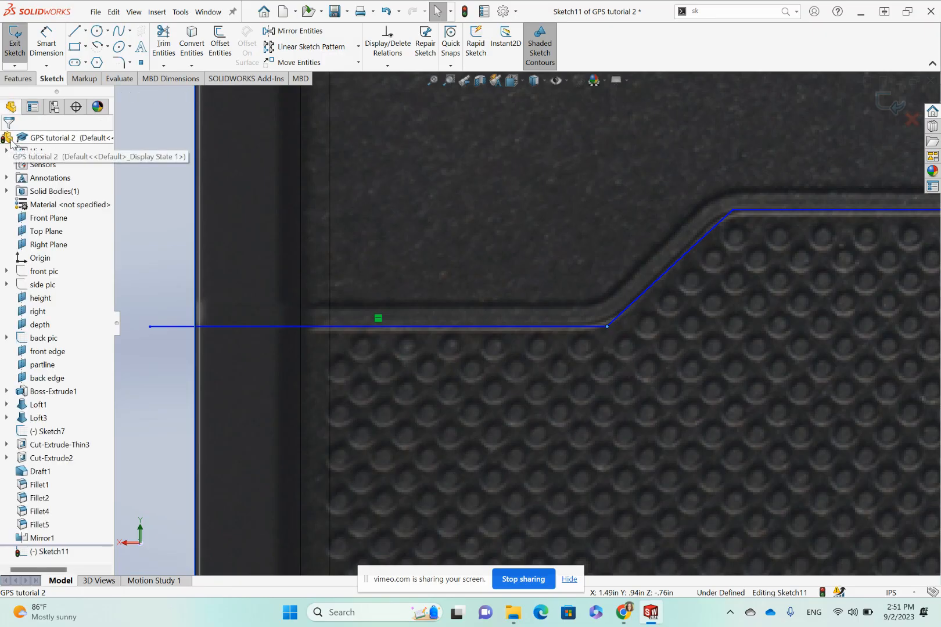
# Exit the grille border sketch and save the part.
pyautogui.click(16, 44)
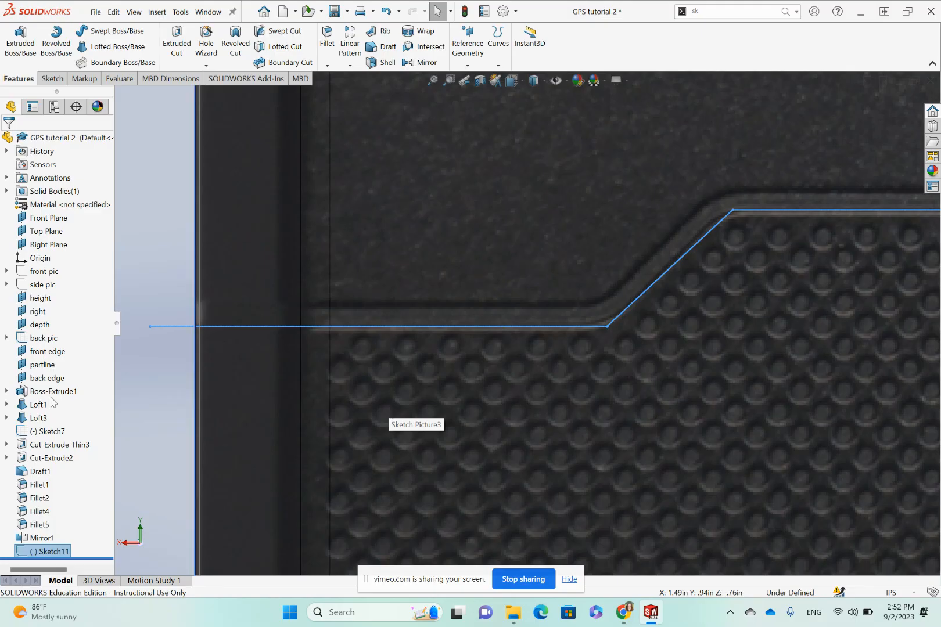
pyautogui.click(95, 12)
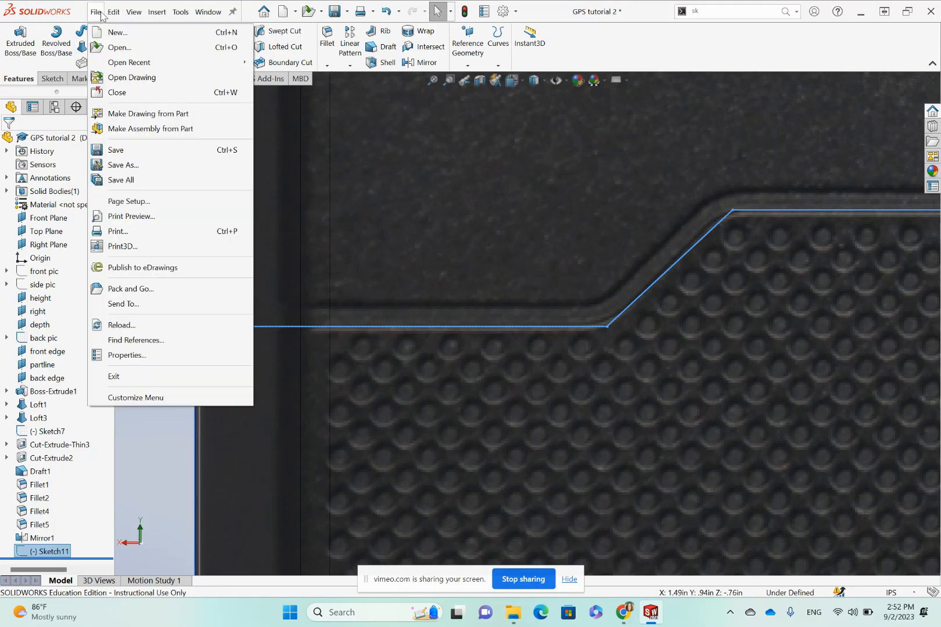
pyautogui.click(143, 150)
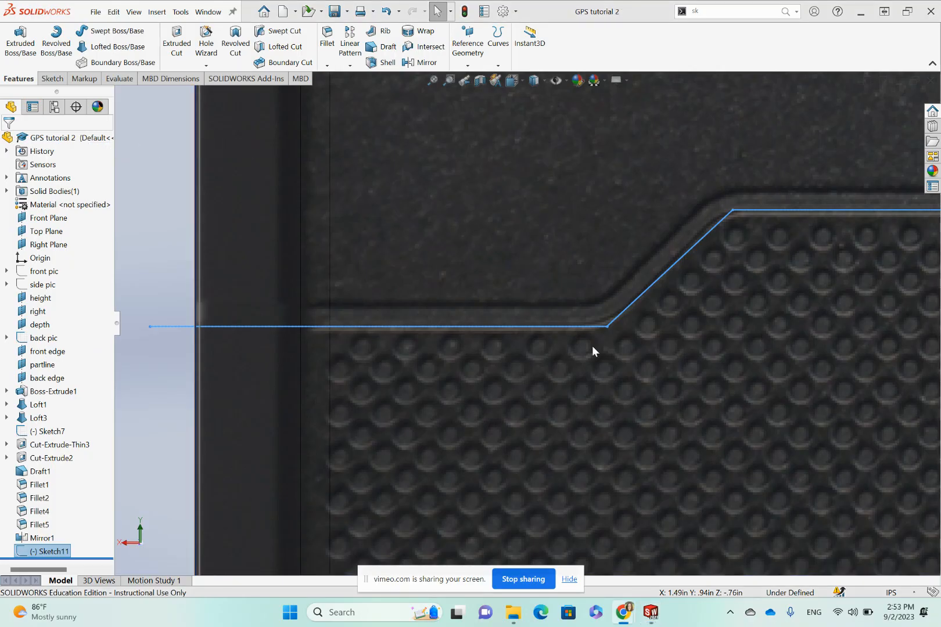
# Reopen the grille border sketch for editing and orient the view normal to its plane.
pyautogui.scroll(2, 508, 353)
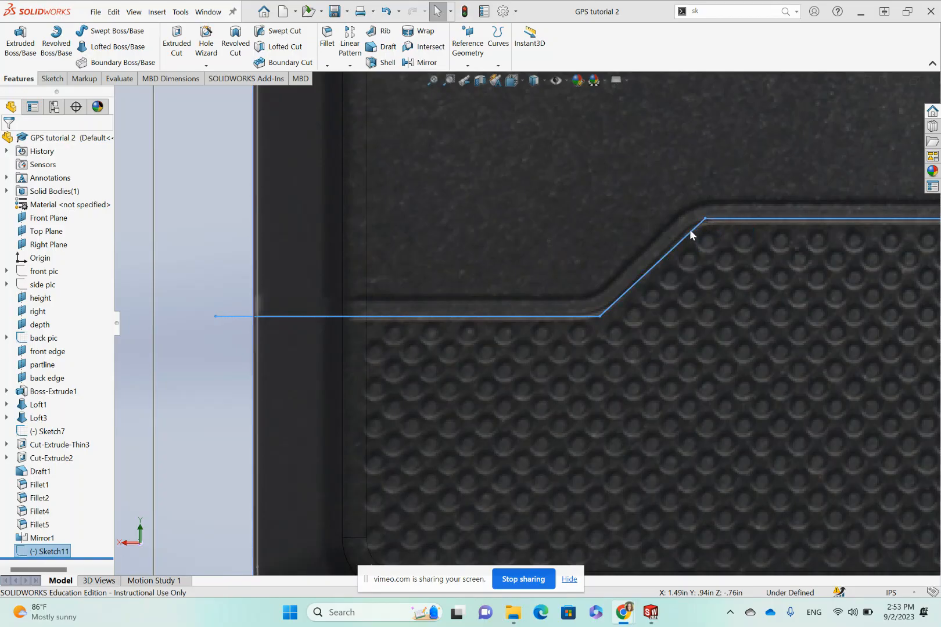
pyautogui.rightClick(62, 557)
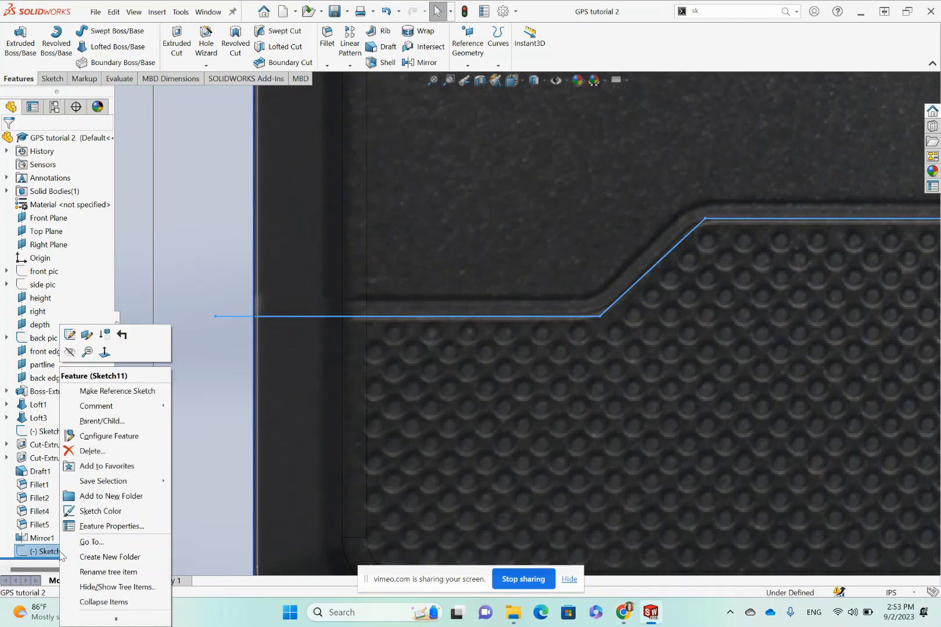
pyautogui.click(70, 336)
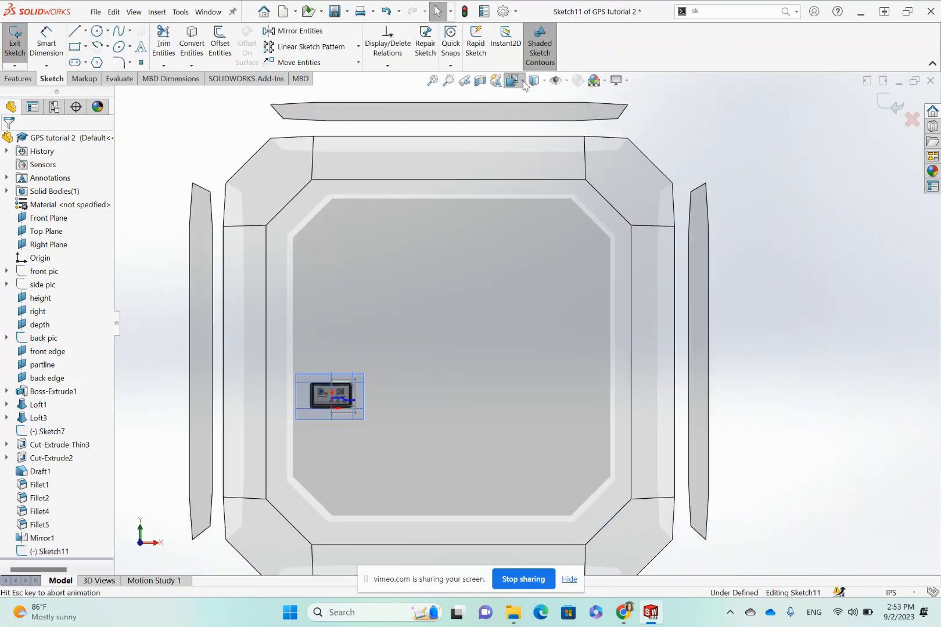
pyautogui.click(524, 82)
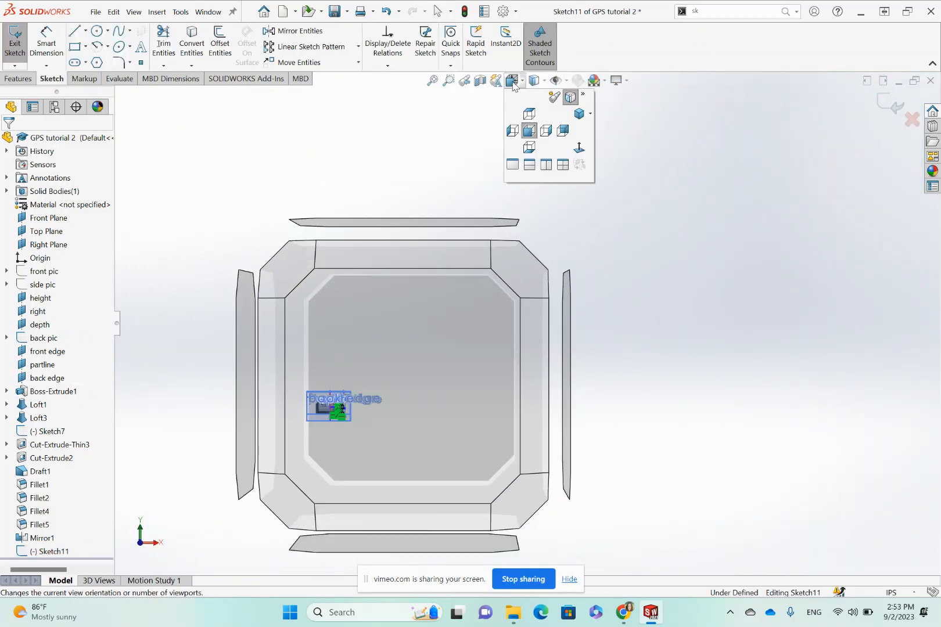
pyautogui.click(581, 148)
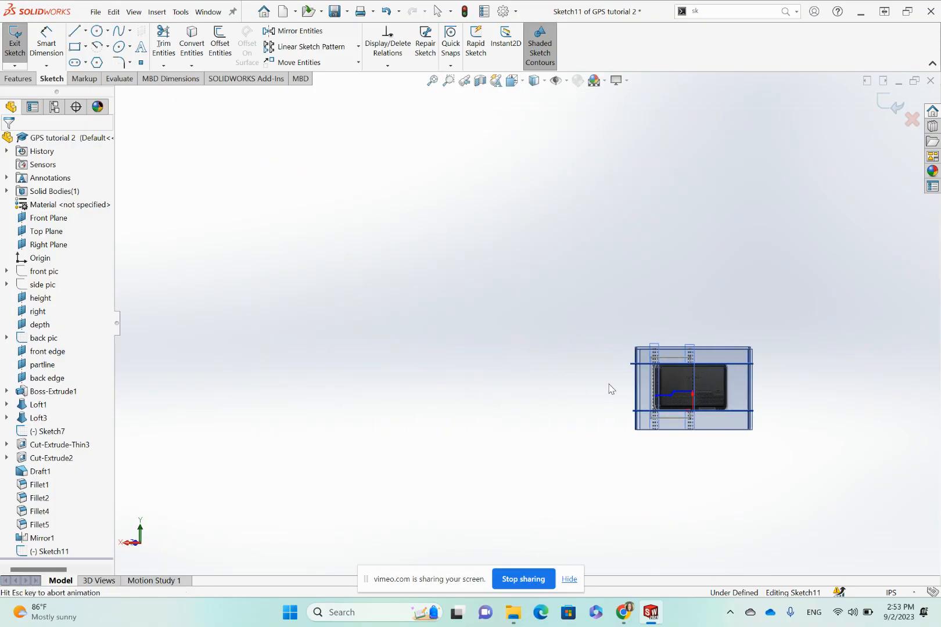
pyautogui.scroll(-10, 563, 323)
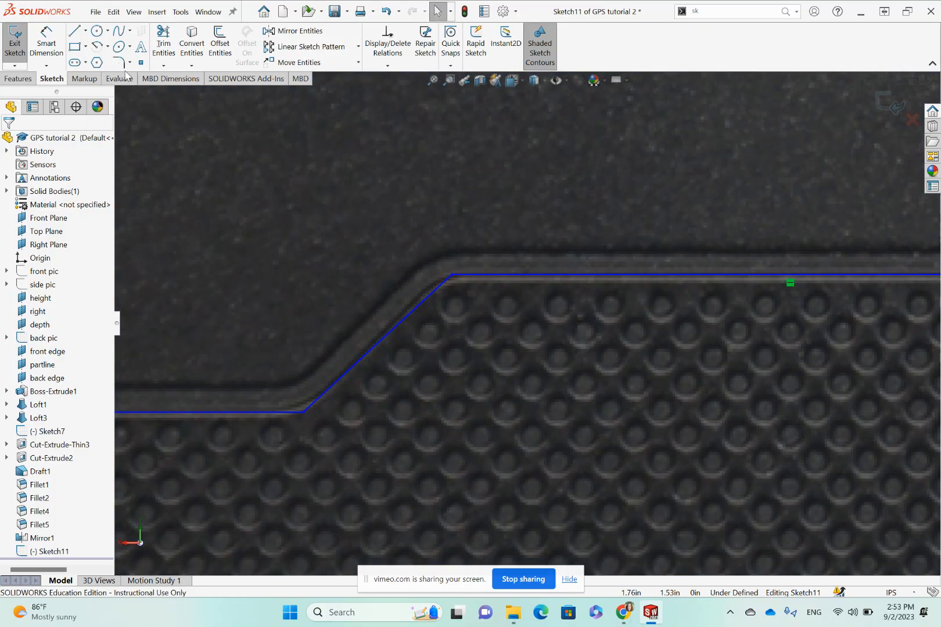
# Round both corners of the border line chain with 0.10 in sketch fillets and nudge the slanted segment onto the pictured border.
pyautogui.click(120, 62)
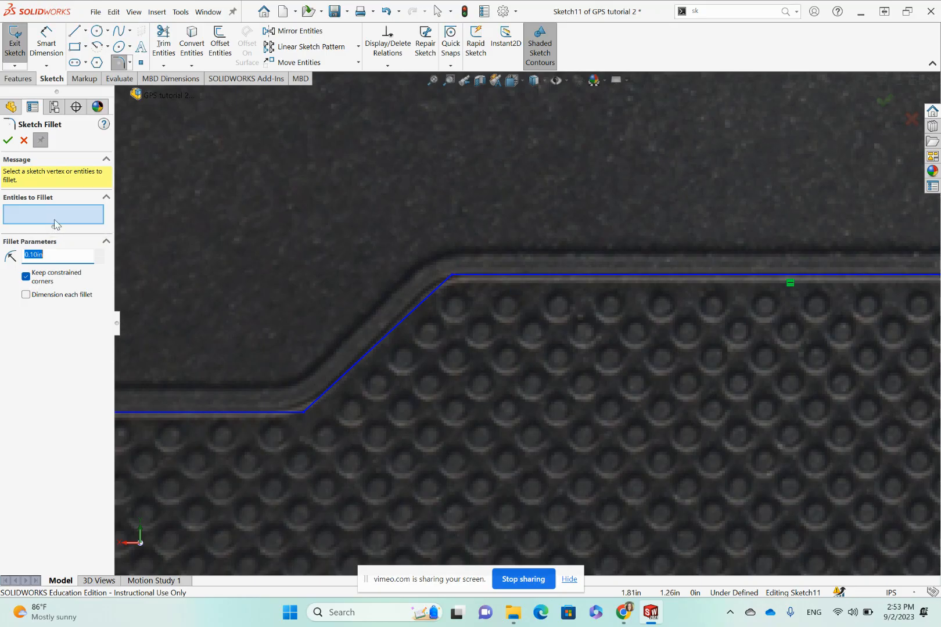
pyautogui.click(489, 273)
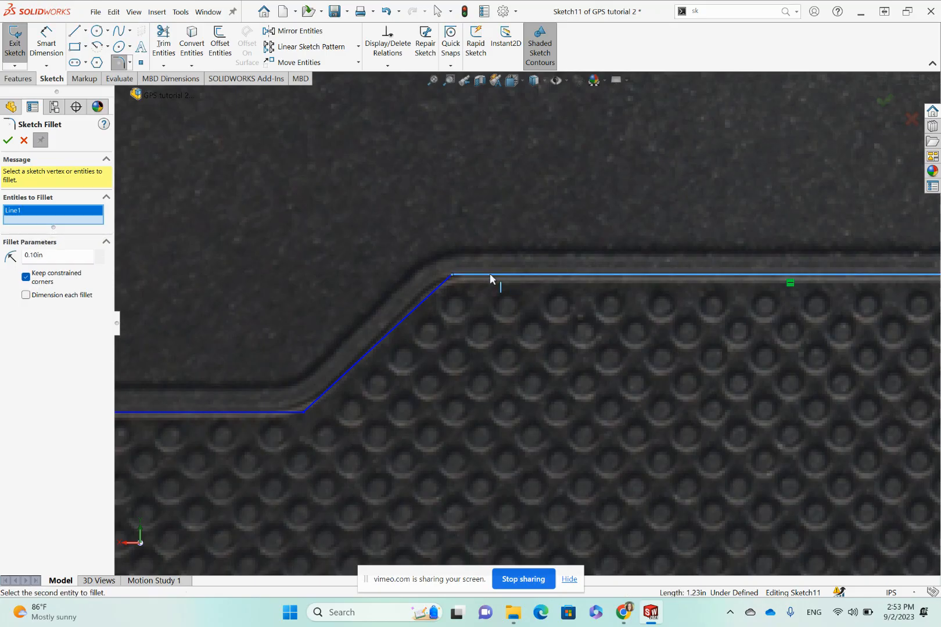
pyautogui.click(431, 294)
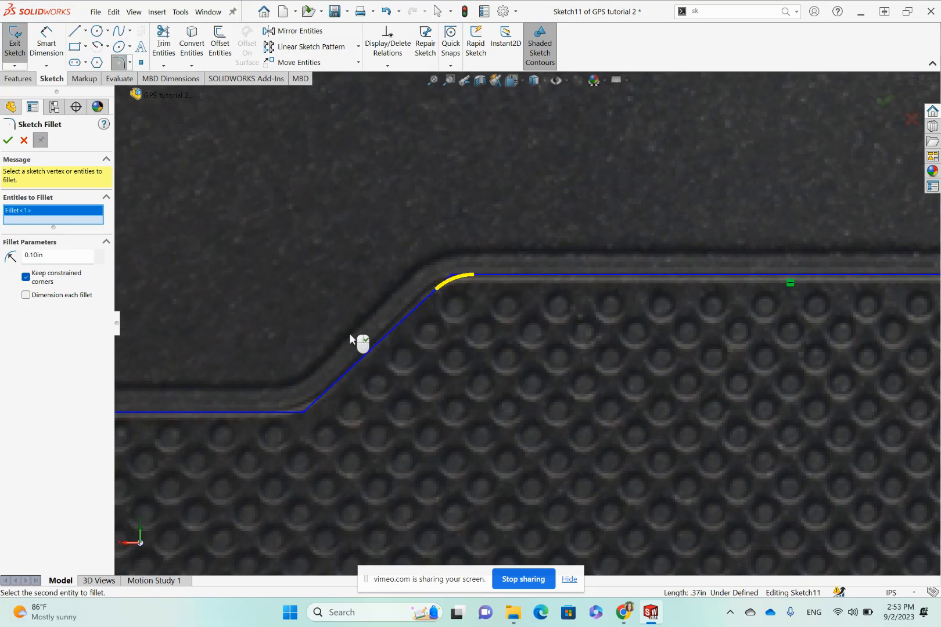
pyautogui.click(327, 391)
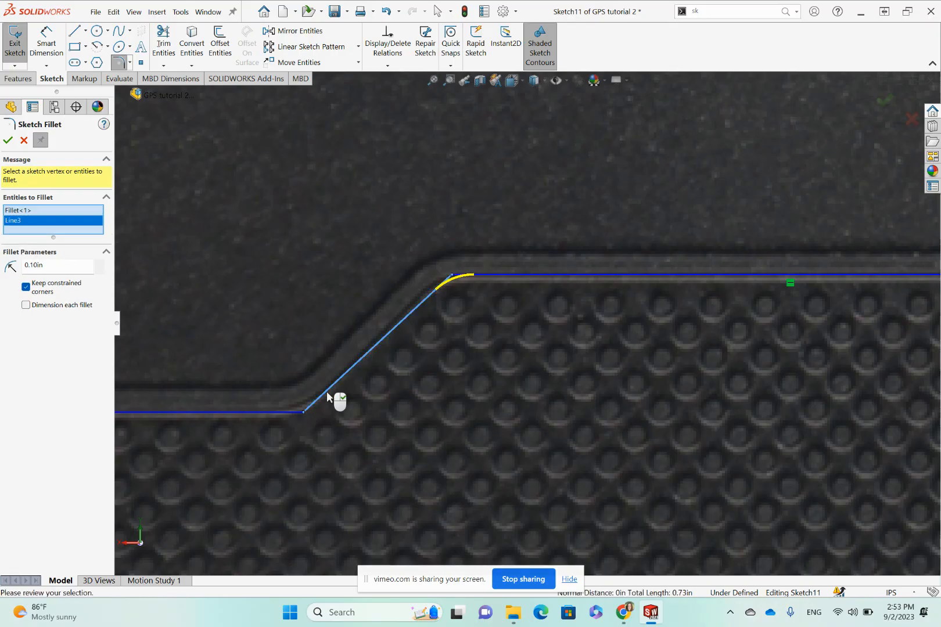
pyautogui.click(271, 413)
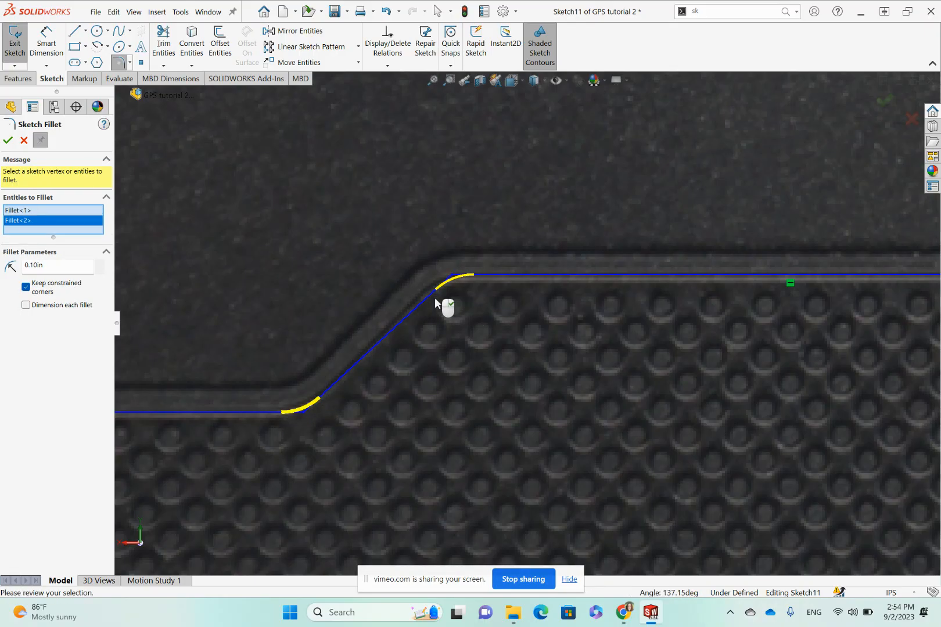
pyautogui.click(10, 144)
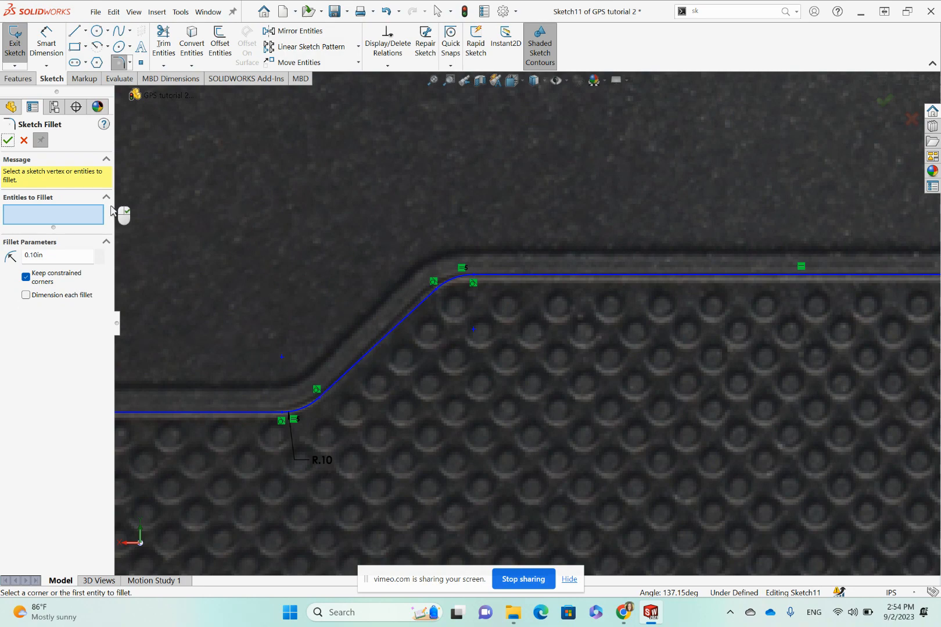
pyautogui.click(8, 143)
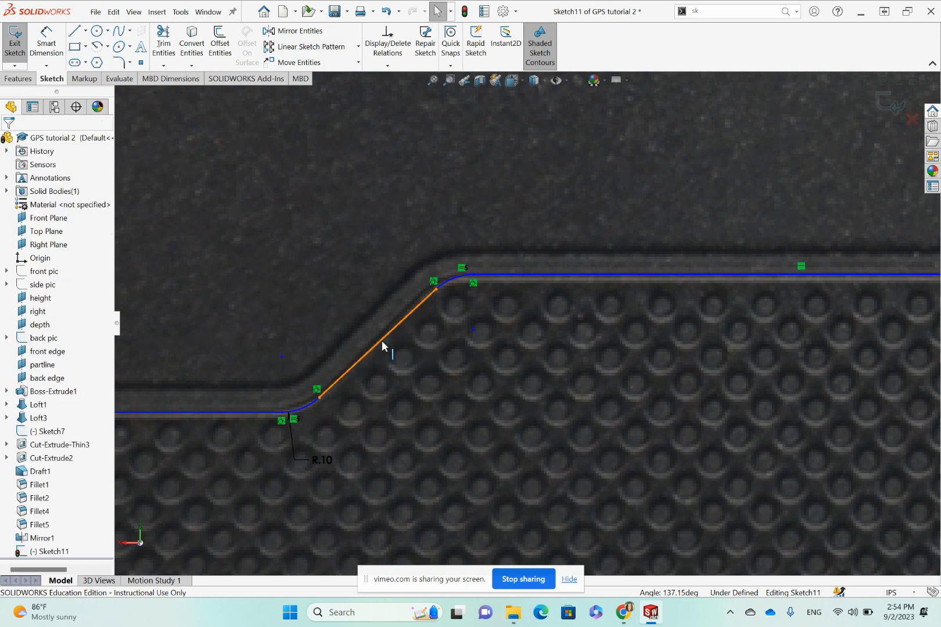
pyautogui.moveTo(381, 342); pyautogui.dragTo(374, 341)
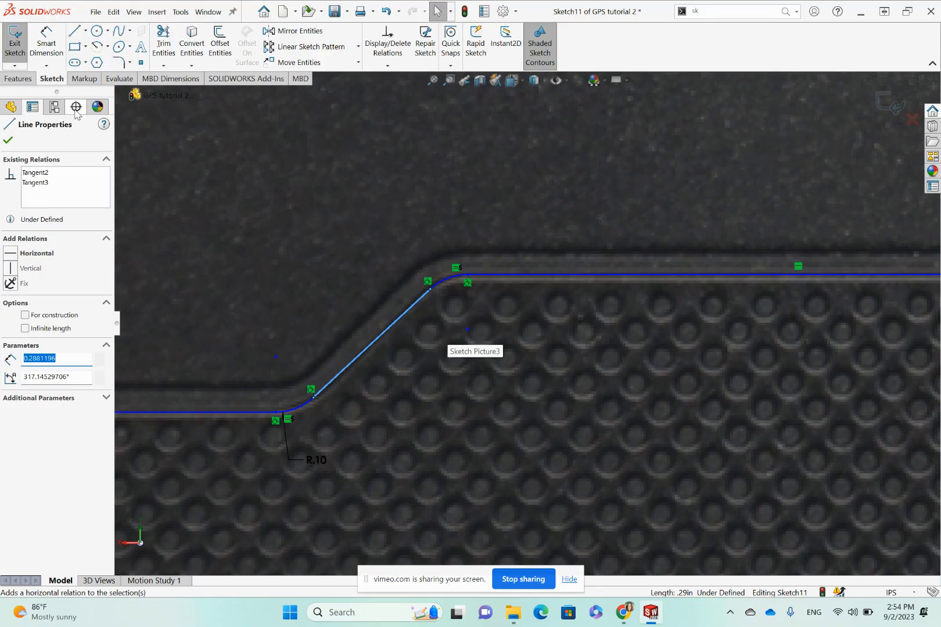
# Start a blind 0.10 in boss extrusion of the border sketch as a one-direction thin feature and examine its preview from several angles.
pyautogui.click(23, 80)
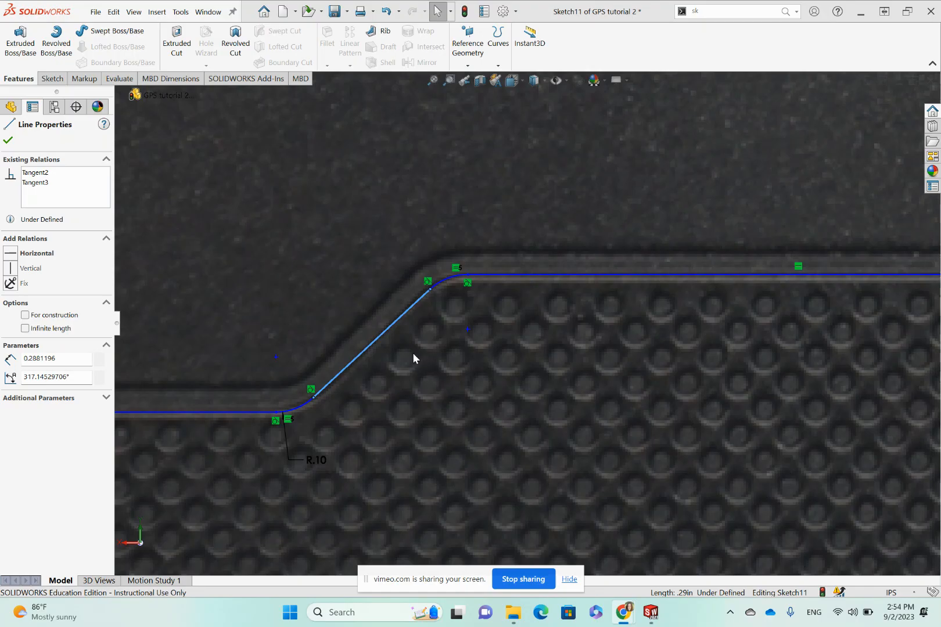
pyautogui.click(20, 53)
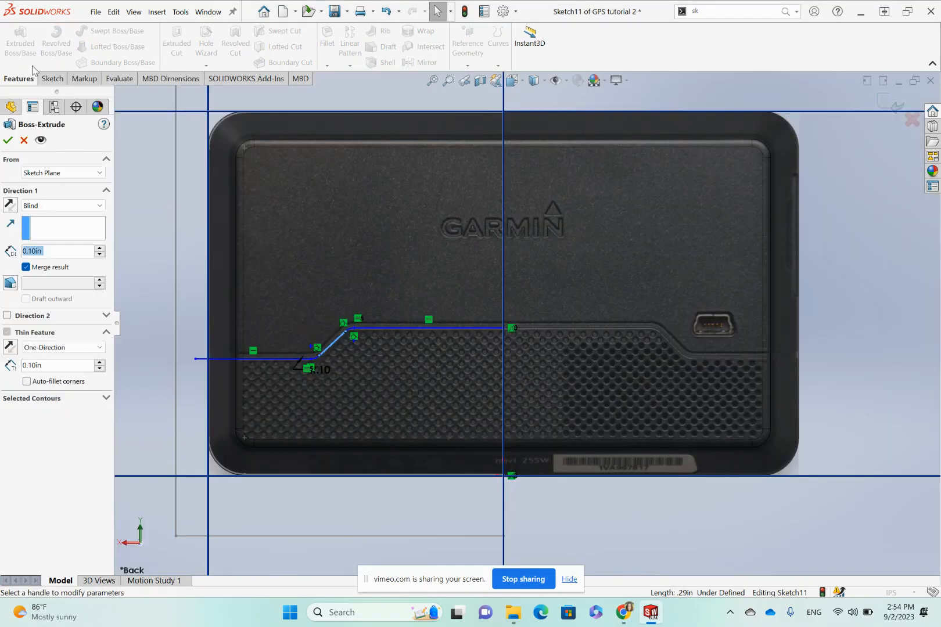
pyautogui.scroll(-4, 350, 372)
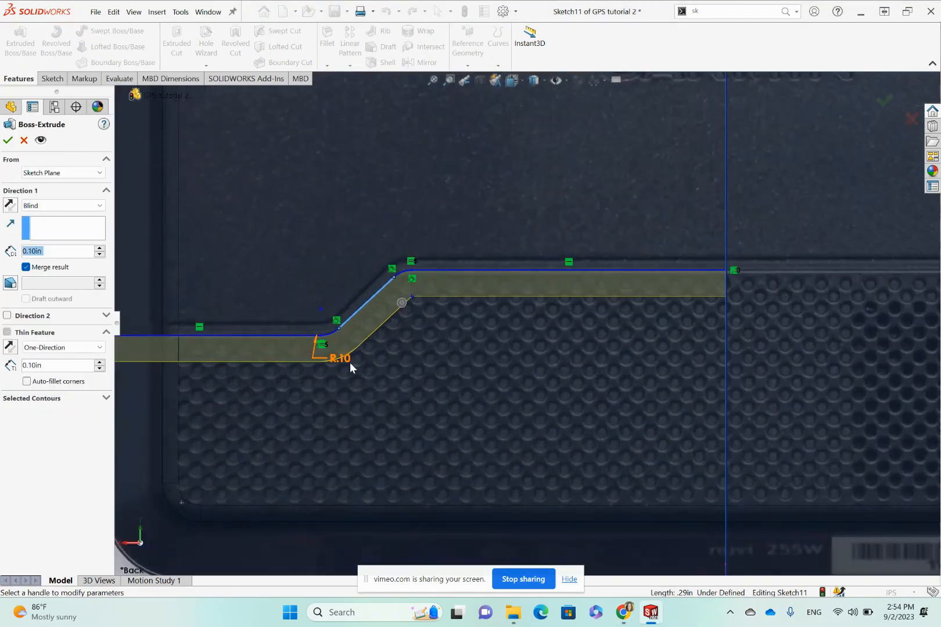
pyautogui.press('z')
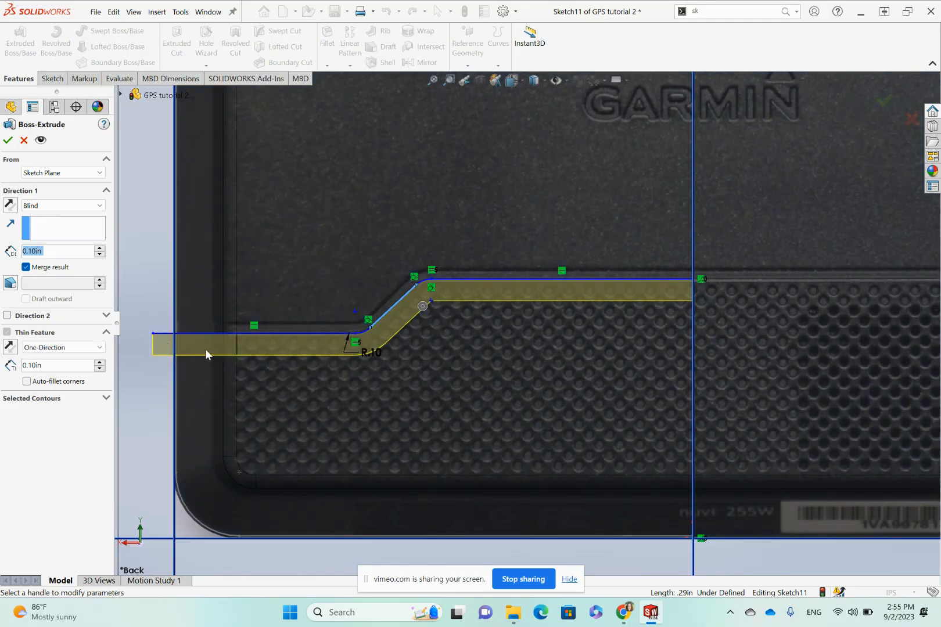
pyautogui.moveTo(203, 347); pyautogui.dragTo(273, 358, button='middle')
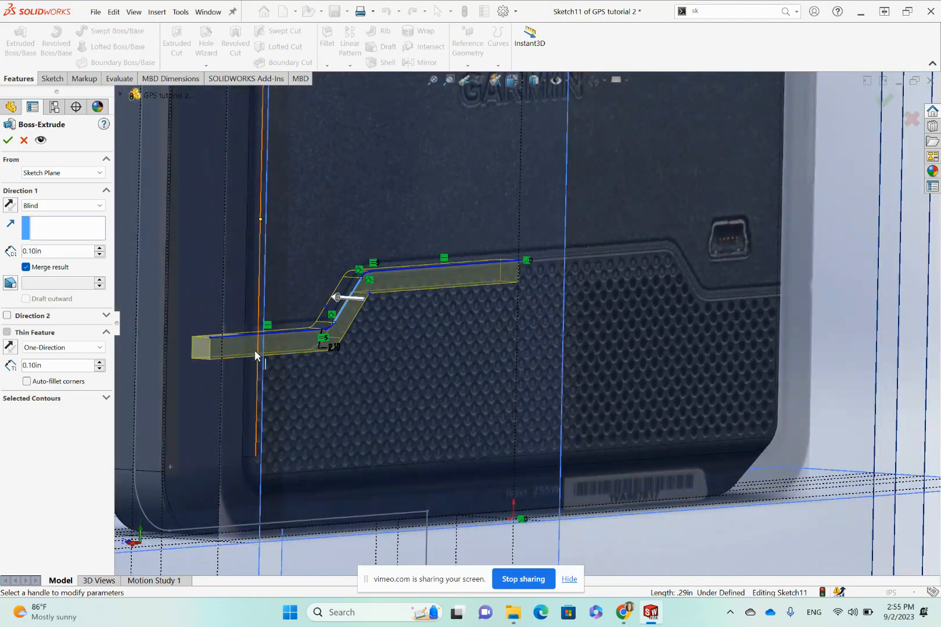
pyautogui.scroll(2, 284, 347)
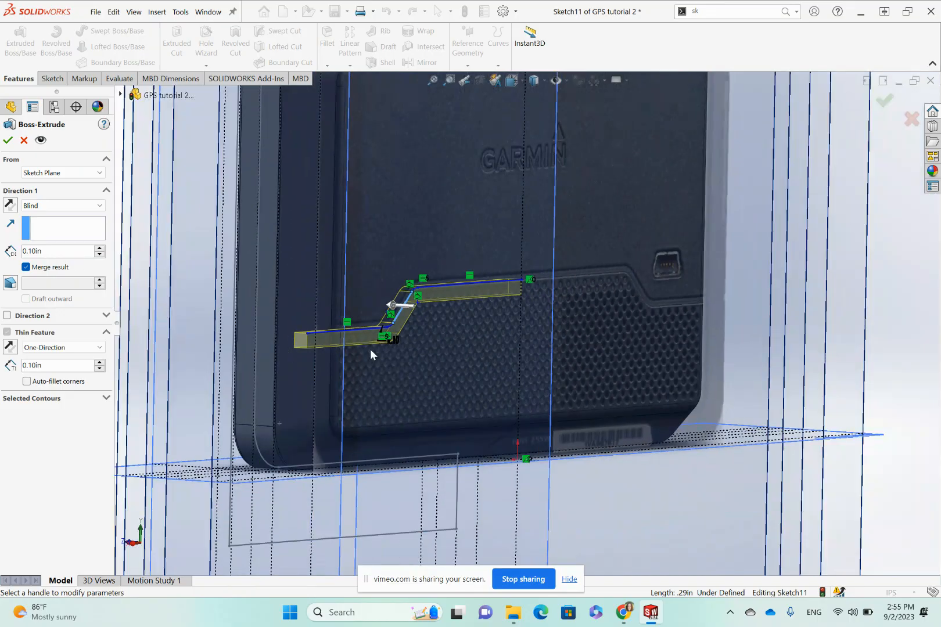
pyautogui.moveTo(371, 349); pyautogui.dragTo(297, 340, button='middle')
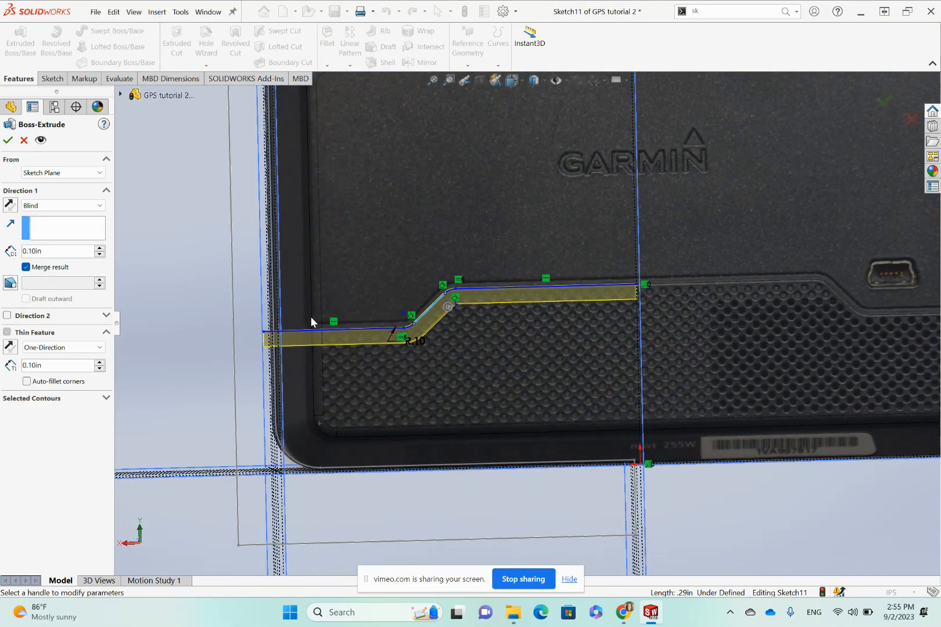
pyautogui.moveTo(311, 322)
pyautogui.mouseDown(button='middle')
pyautogui.moveTo(378, 351)
pyautogui.moveTo(447, 330)
pyautogui.moveTo(498, 361)
pyautogui.mouseUp(button='middle')
pyautogui.scroll(-2, 368, 338)
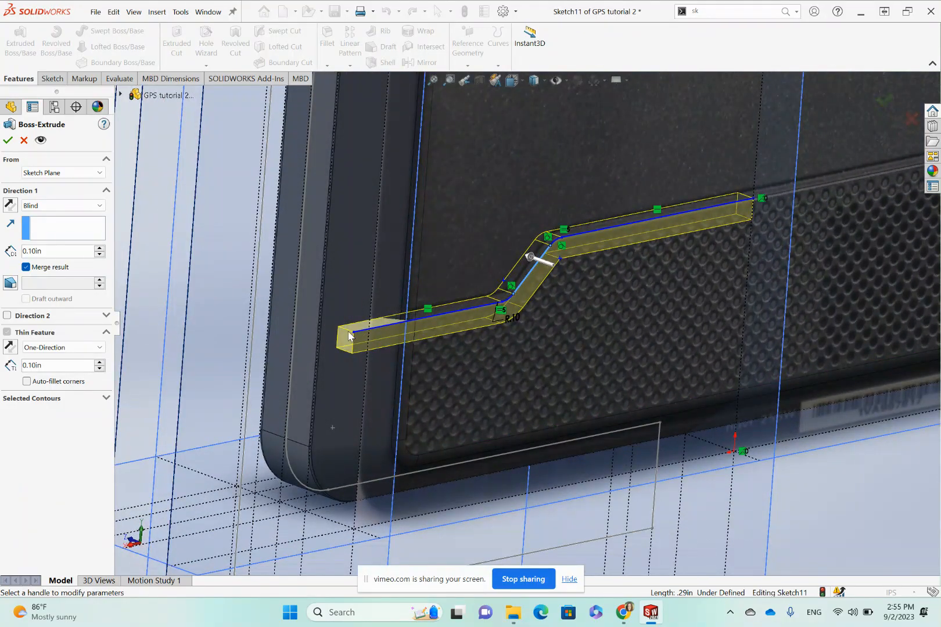
# Try thin-feature thicknesses of up to 0.50 in on the border extrusion.
pyautogui.click(100, 363)
pyautogui.click(100, 363)
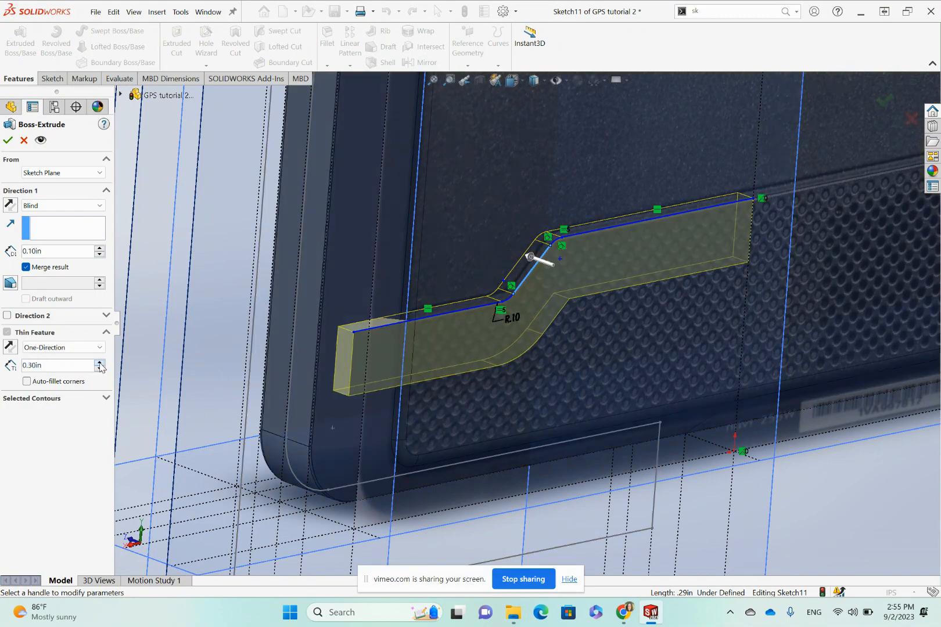
pyautogui.click(100, 364)
pyautogui.click(100, 363)
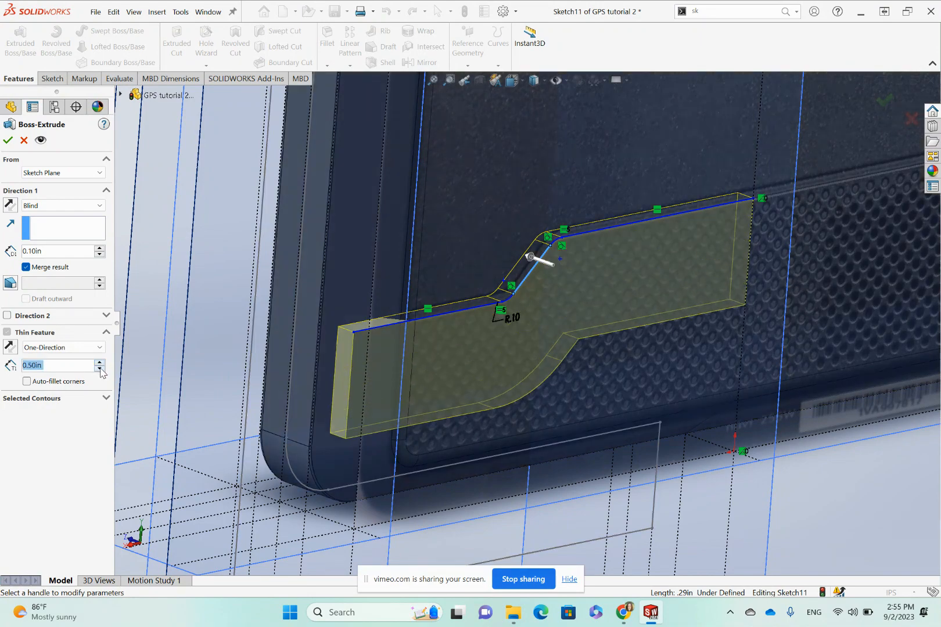
pyautogui.click(100, 369)
pyautogui.click(100, 369)
pyautogui.click(100, 369)
pyautogui.click(100, 369)
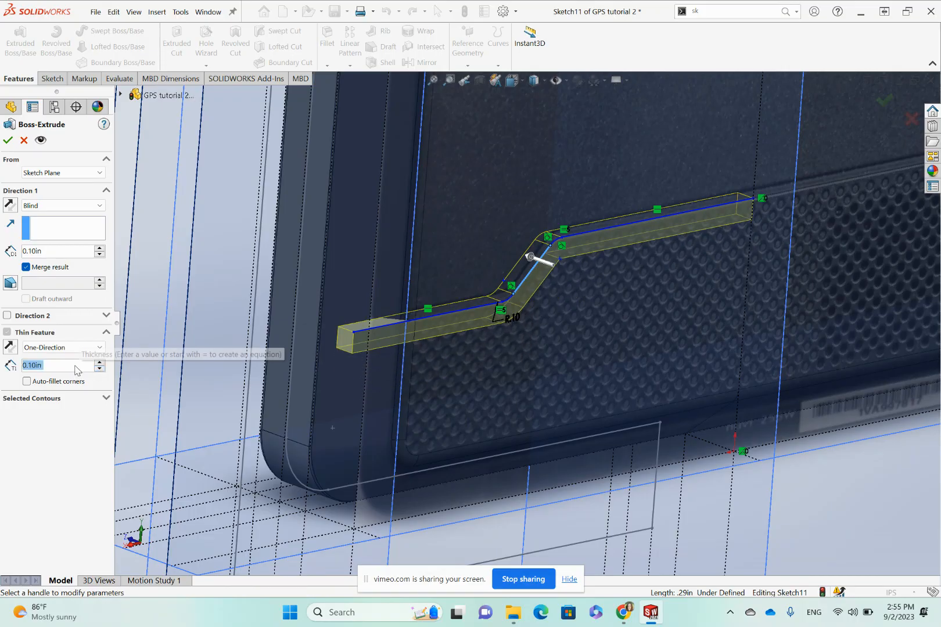
# Set the thin-feature thickness to 0.05 in and reverse the wall to the side of the sketch line away from the grille dots.
pyautogui.press('BackSpace')
pyautogui.write('.05')
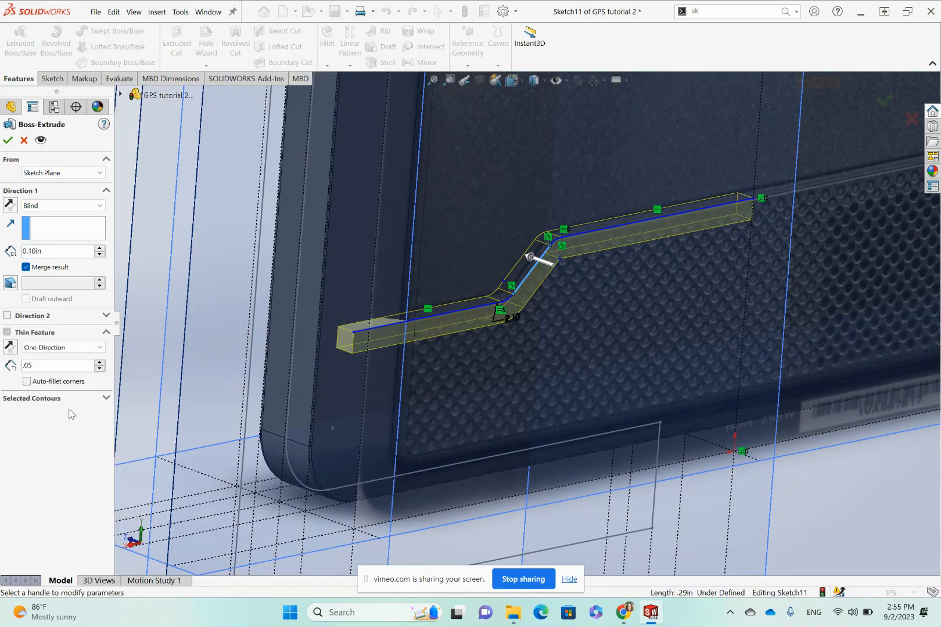
pyautogui.scroll(3, 534, 325)
pyautogui.scroll(-3, 537, 323)
pyautogui.moveTo(537, 309); pyautogui.dragTo(473, 257, button='middle')
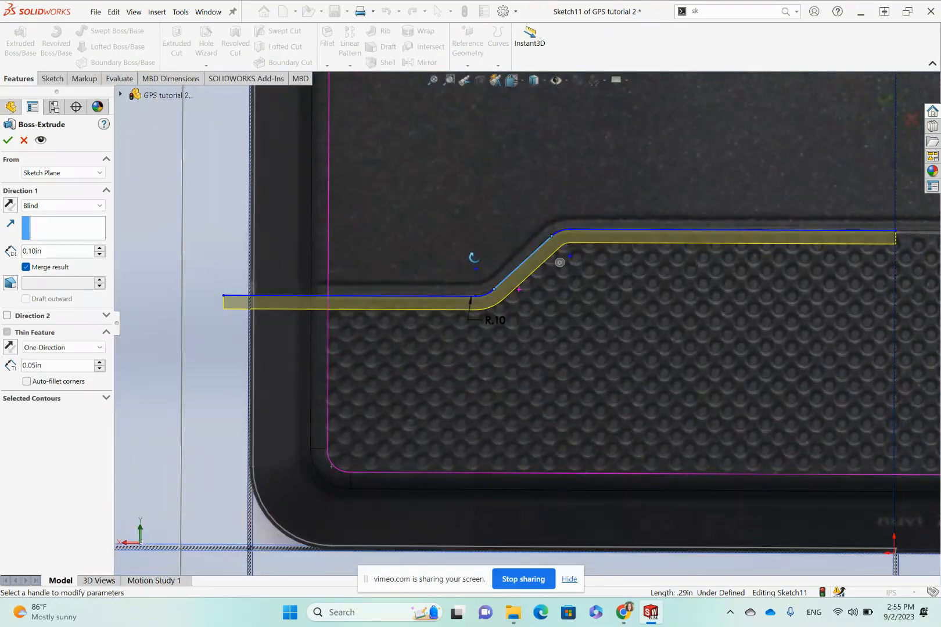
pyautogui.scroll(-5, 553, 259)
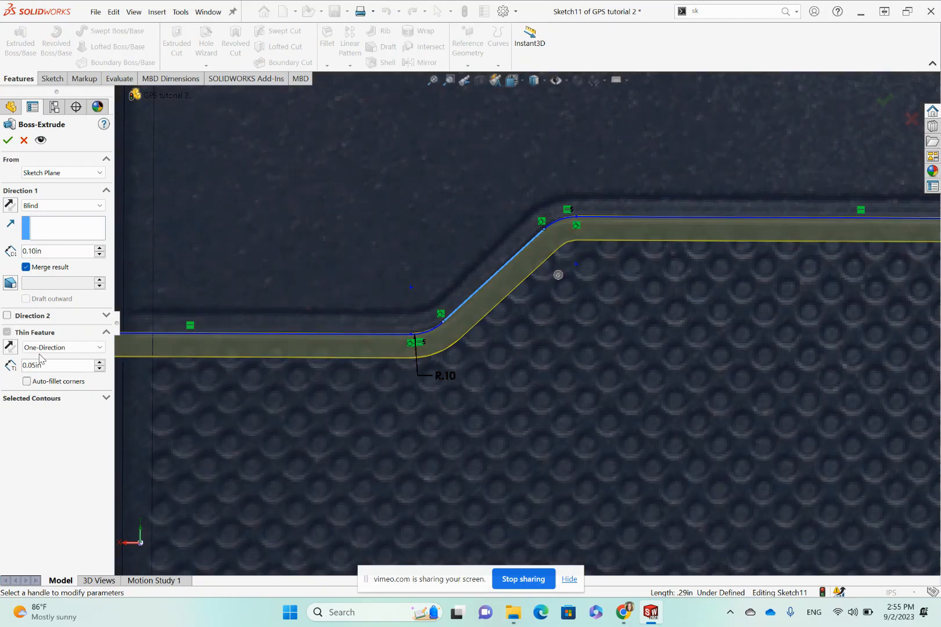
pyautogui.click(10, 347)
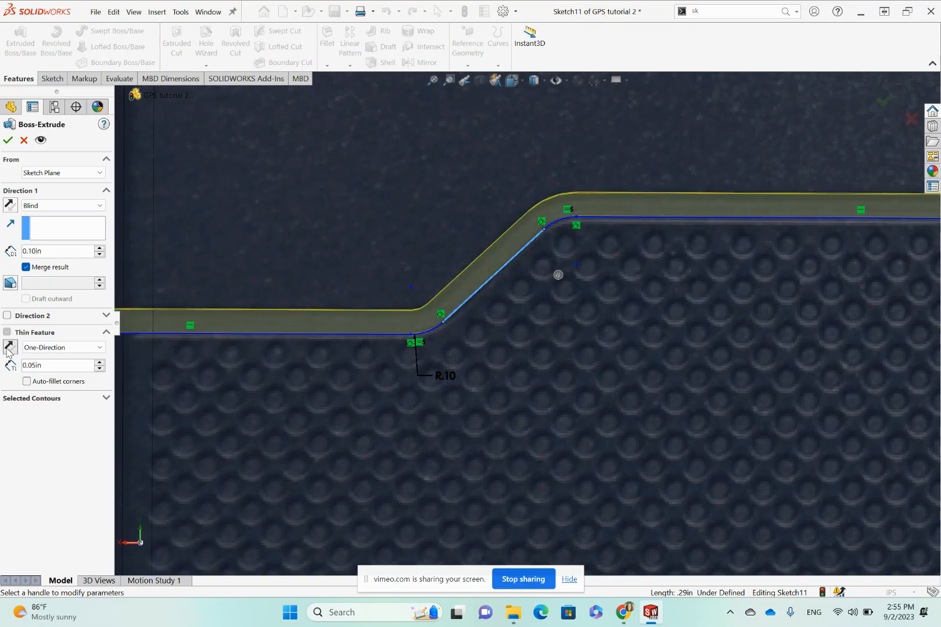
# Set the border extrusion's thin-feature thickness to 0.04 in and compare the preview with the pictured border.
pyautogui.scroll(2, 425, 348)
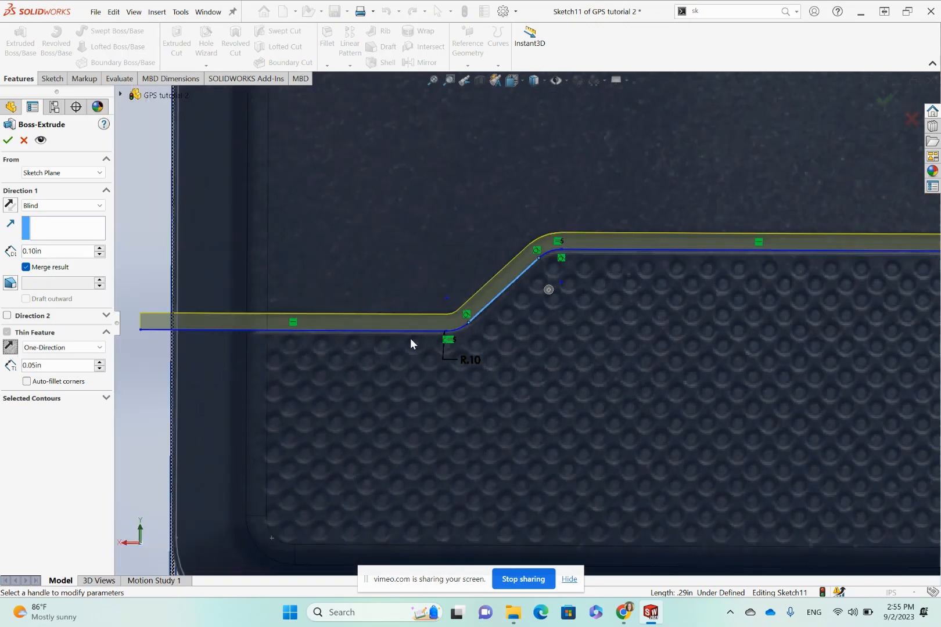
pyautogui.scroll(-3, 446, 321)
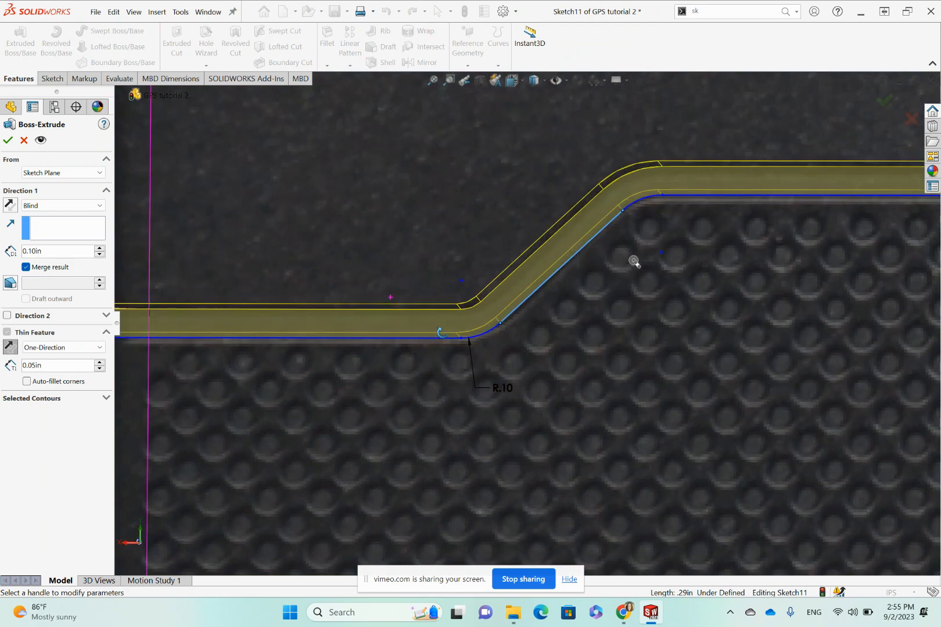
pyautogui.scroll(1, 377, 355)
pyautogui.scroll(3, 639, 357)
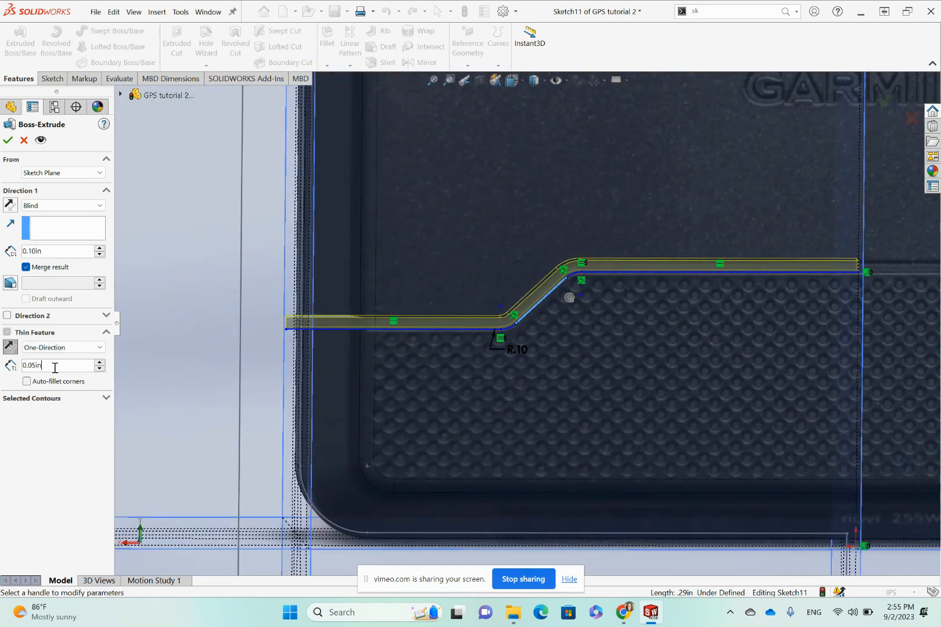
pyautogui.click(37, 366)
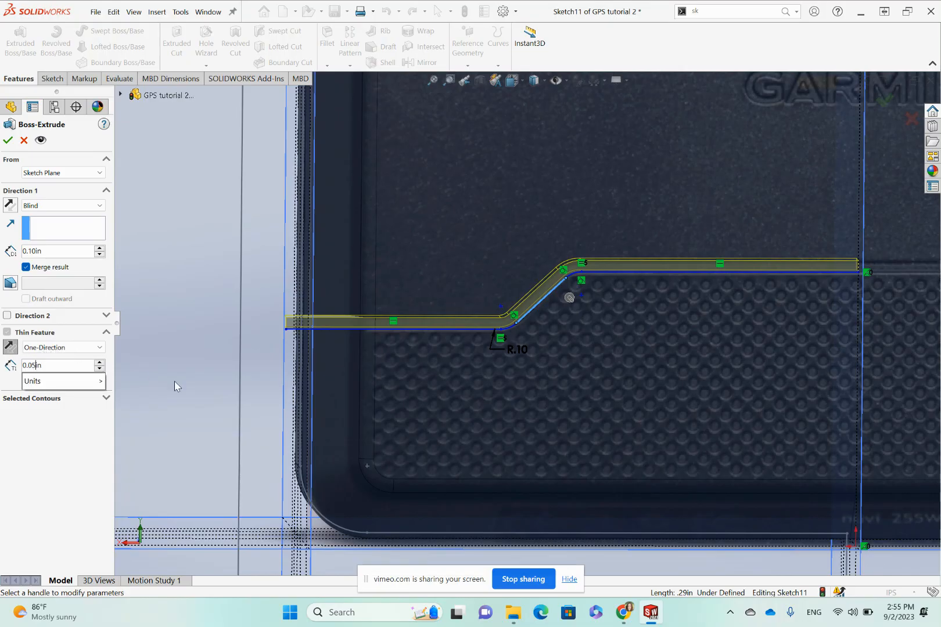
pyautogui.press('BackSpace')
pyautogui.write('4')
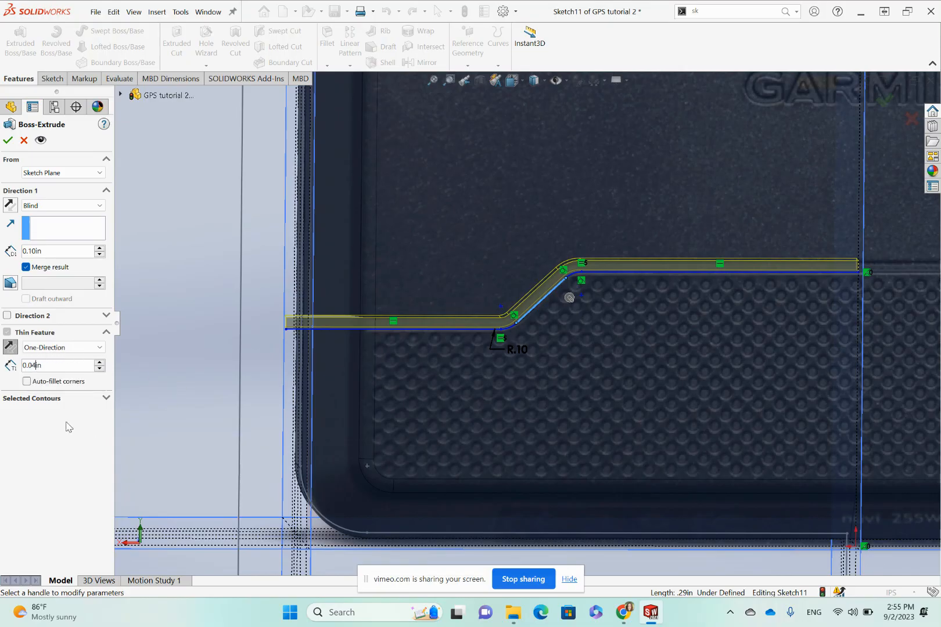
pyautogui.scroll(-4, 499, 320)
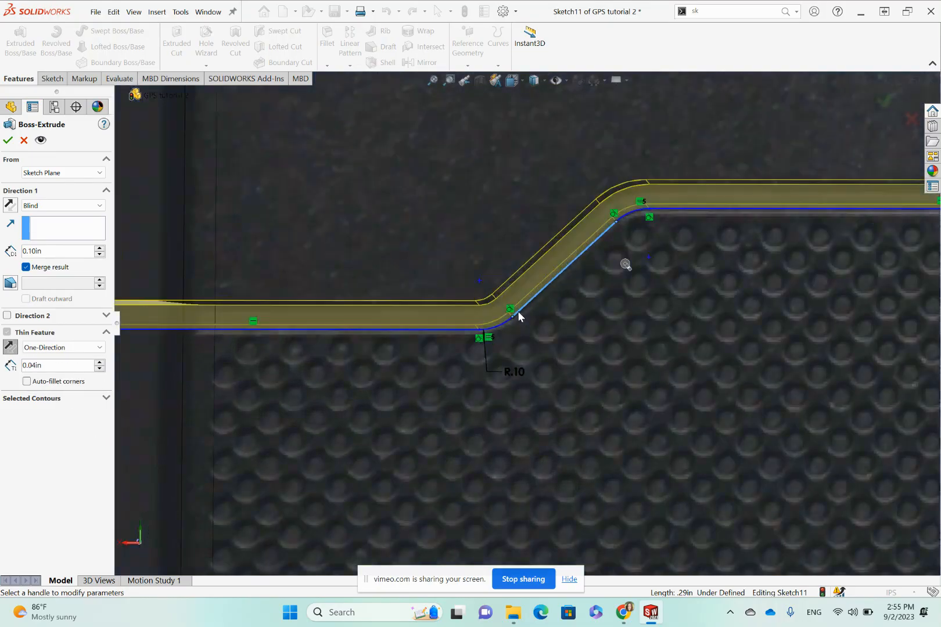
# Examine how the 0.04 in thick border extrusion preview lines up with the pictured grille edge and passes into the housing from several angles.
pyautogui.moveTo(509, 295)
pyautogui.mouseDown(button='middle')
pyautogui.moveTo(502, 266)
pyautogui.moveTo(508, 294)
pyautogui.mouseUp(button='middle')
pyautogui.scroll(1, 455, 298)
pyautogui.scroll(2, 454, 298)
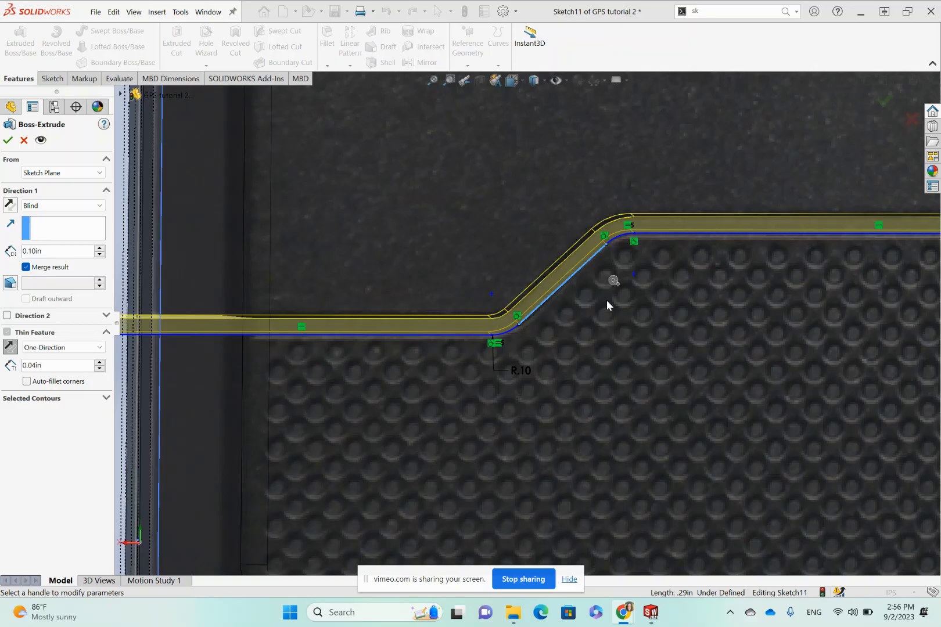
pyautogui.scroll(2, 452, 358)
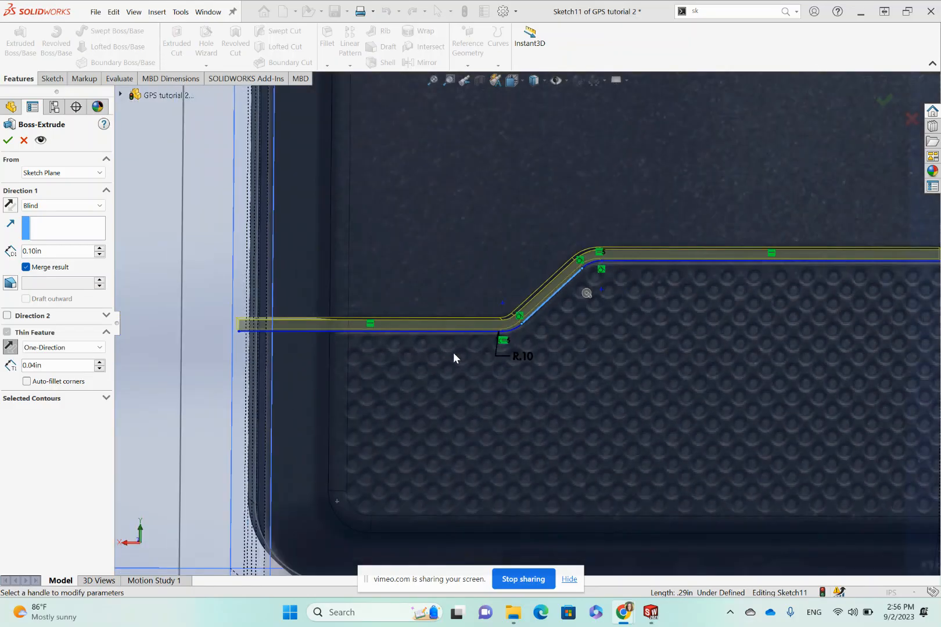
pyautogui.moveTo(453, 358); pyautogui.dragTo(437, 322, button='middle')
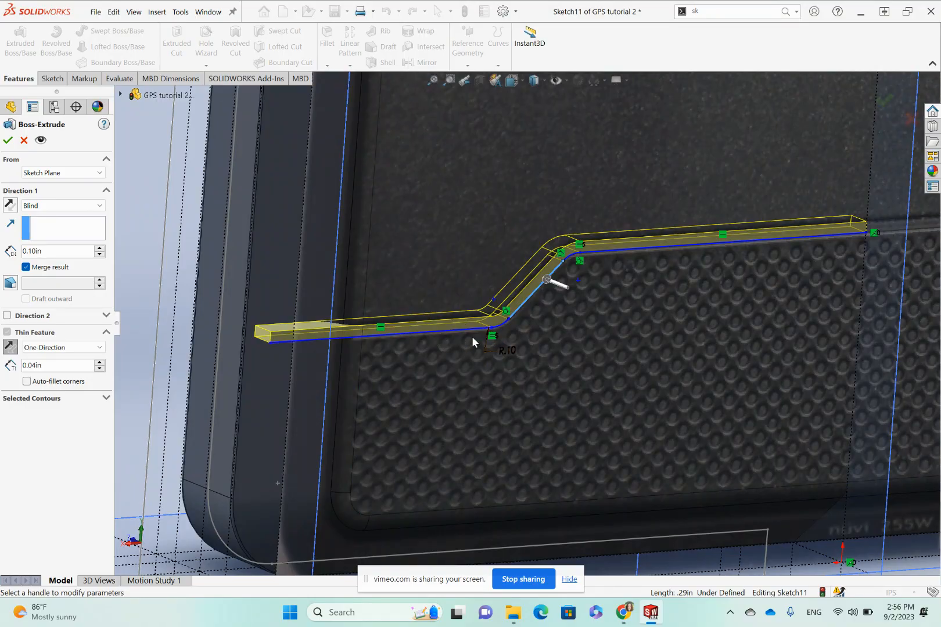
pyautogui.moveTo(472, 336); pyautogui.dragTo(512, 327, button='middle')
pyautogui.scroll(3, 387, 320)
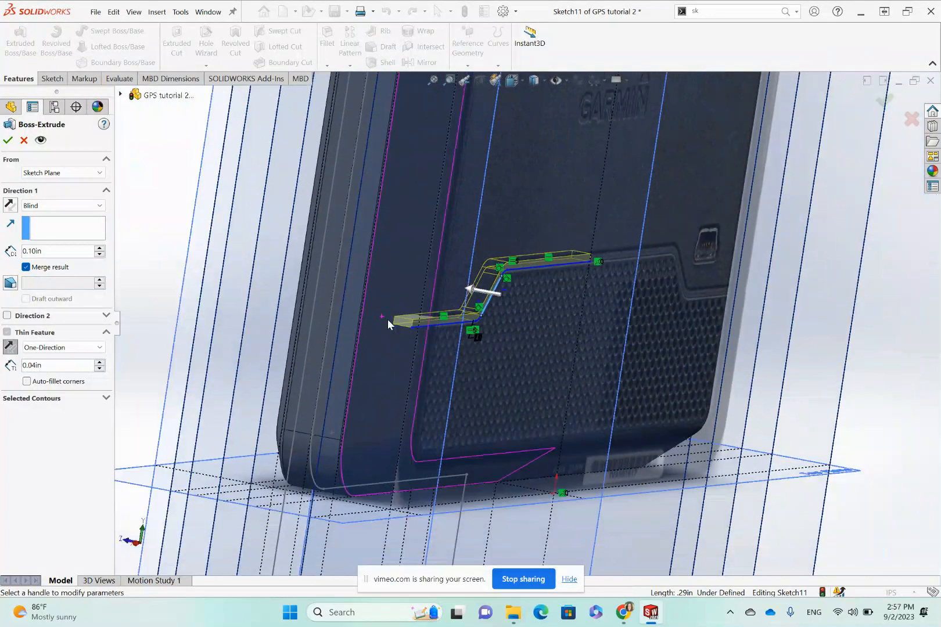
pyautogui.moveTo(387, 320); pyautogui.dragTo(371, 306, button='middle')
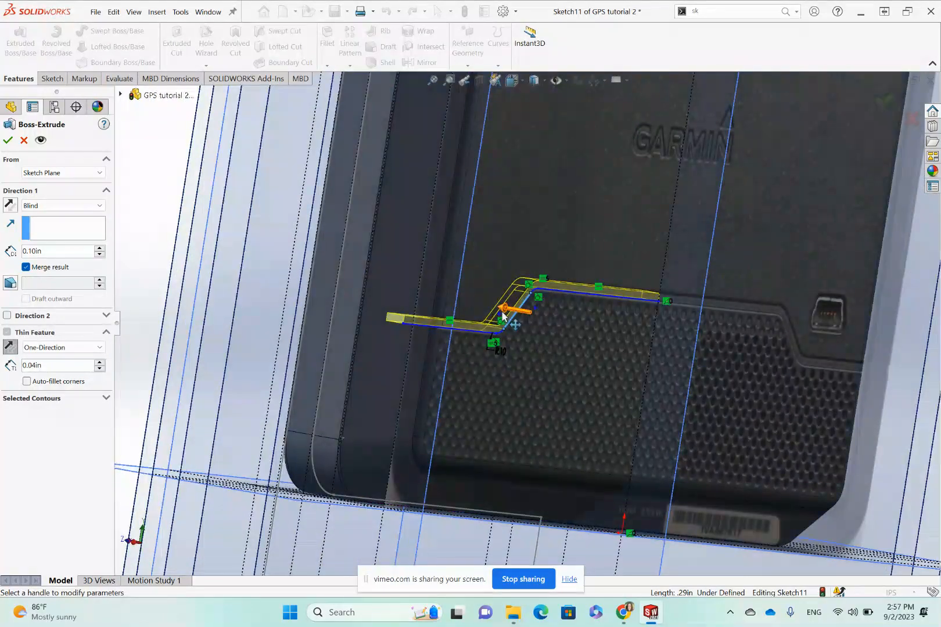
# Change the border extrusion's first direction from a blind depth to Up To Surface, ending at the Front Plane.
pyautogui.moveTo(503, 316)
pyautogui.mouseDown()
pyautogui.moveTo(420, 294)
pyautogui.moveTo(529, 311)
pyautogui.moveTo(244, 243)
pyautogui.moveTo(487, 308)
pyautogui.mouseUp()
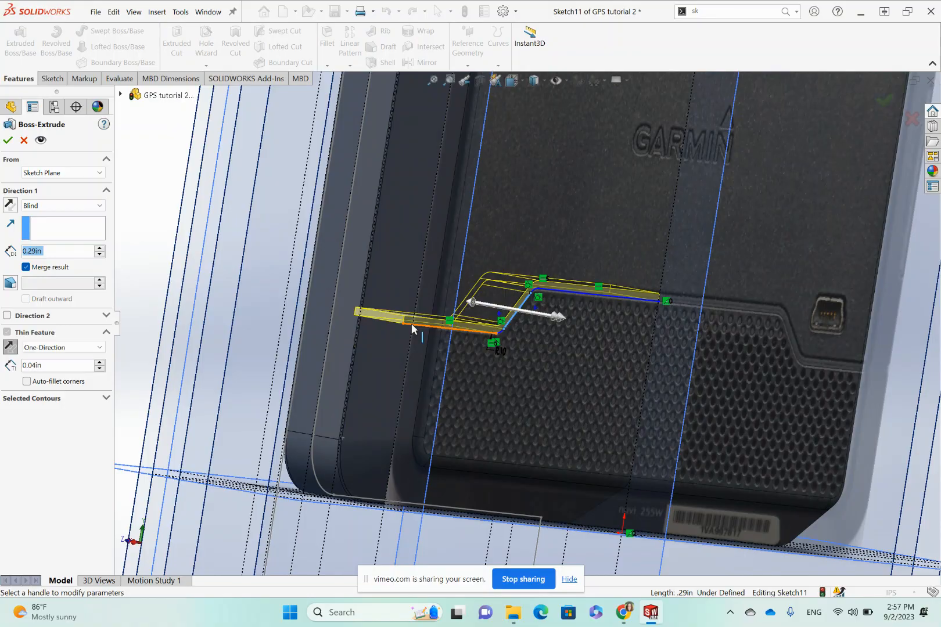
pyautogui.click(93, 213)
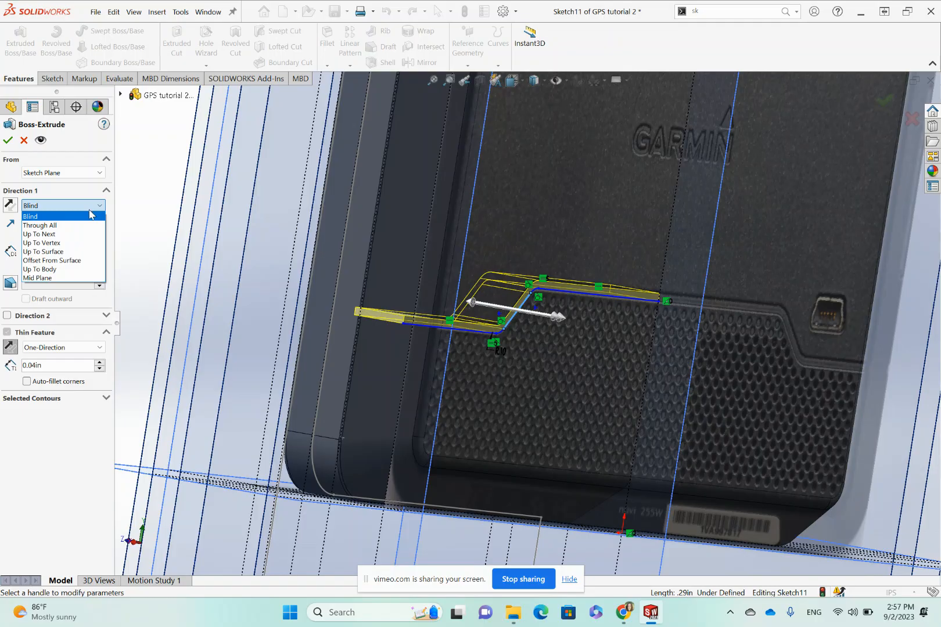
pyautogui.click(80, 252)
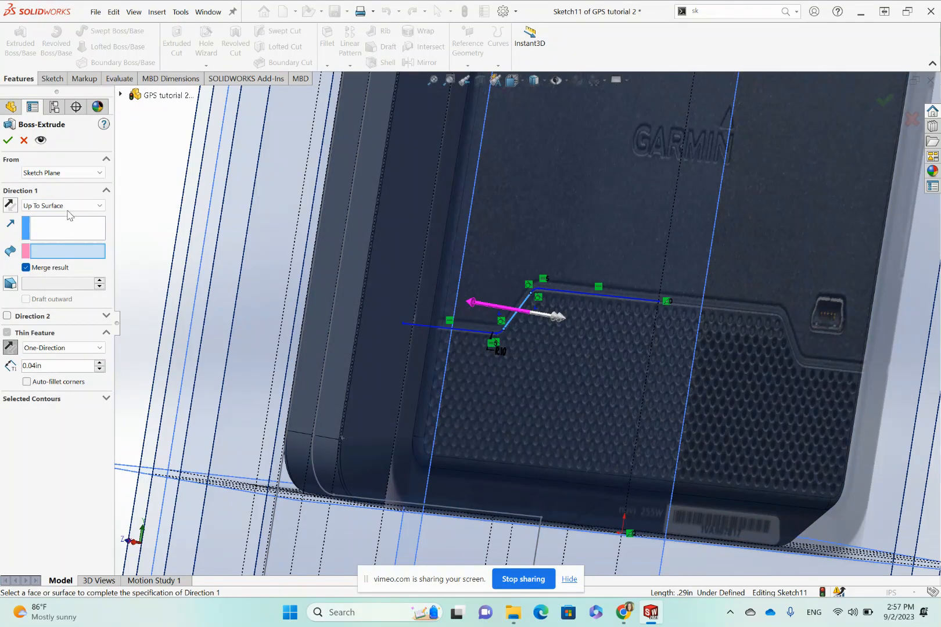
pyautogui.scroll(5, 383, 249)
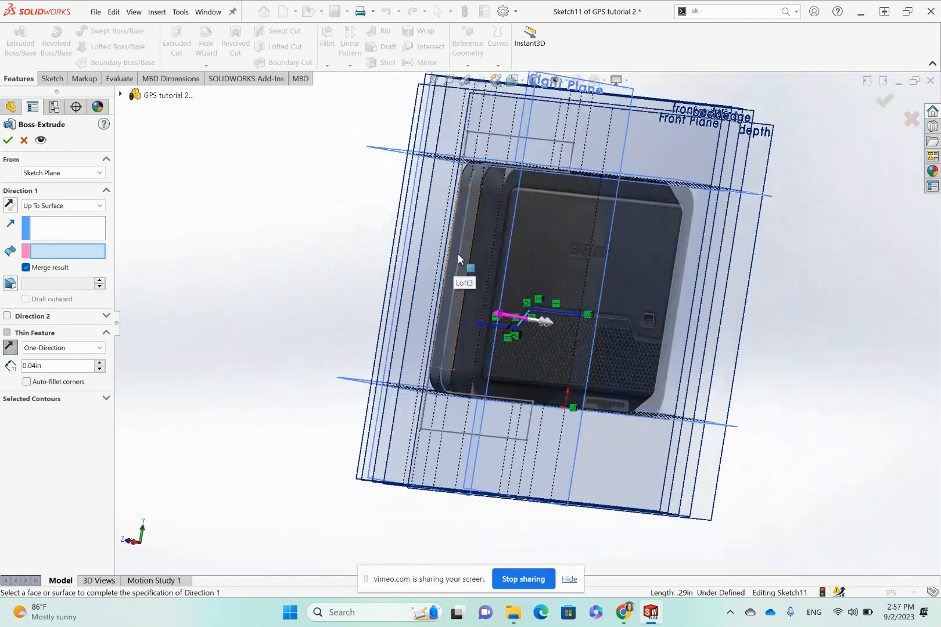
pyautogui.moveTo(457, 255); pyautogui.dragTo(604, 197, button='middle')
pyautogui.scroll(-5, 613, 192)
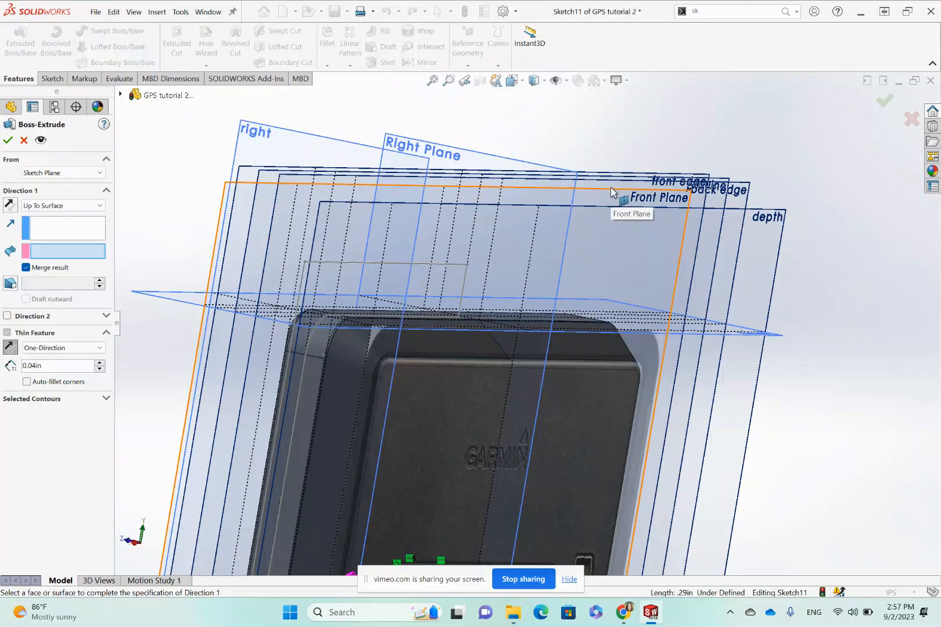
pyautogui.click(611, 193)
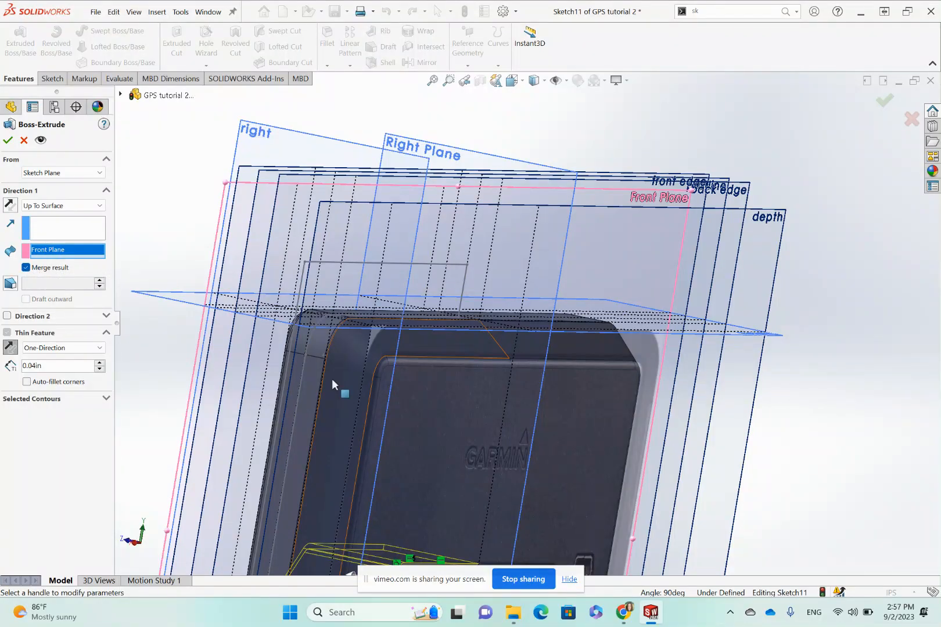
# Turn off merging of the result and add a blind second direction about 0.17 in deep, projecting out of the housing's back.
pyautogui.scroll(2, 332, 378)
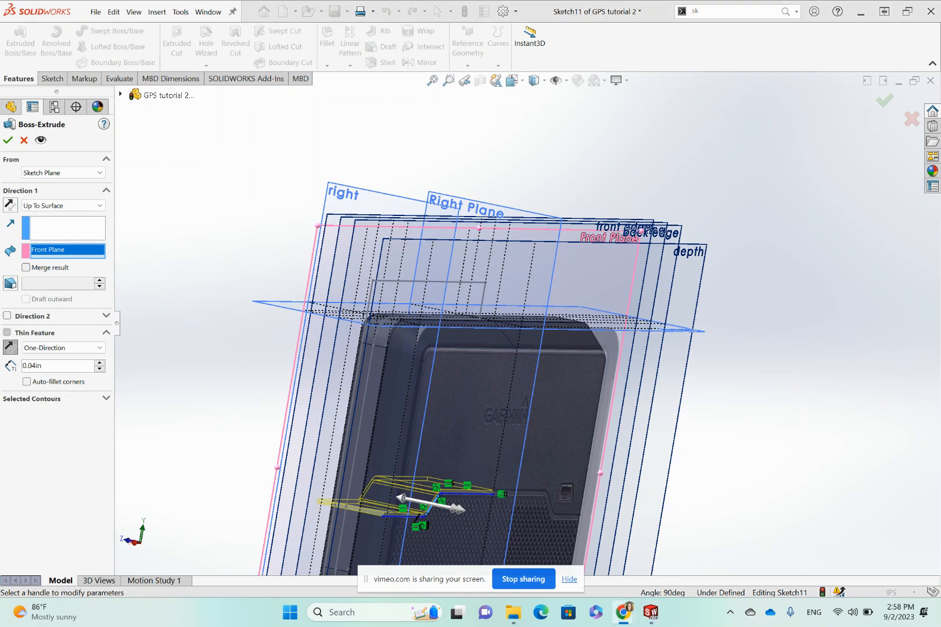
pyautogui.scroll(-2, 439, 415)
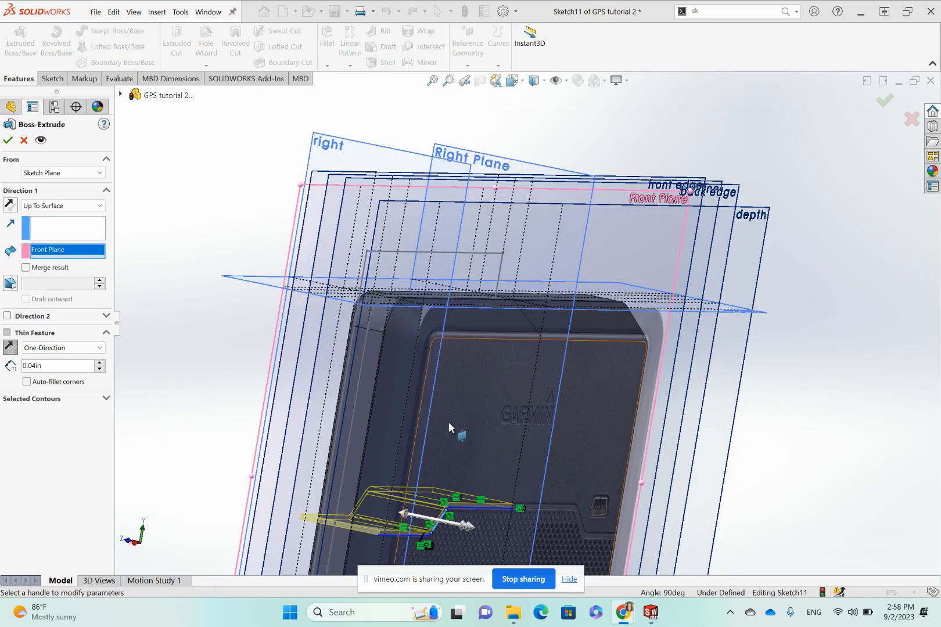
pyautogui.scroll(2, 448, 428)
pyautogui.moveTo(465, 457); pyautogui.dragTo(431, 485, button='middle')
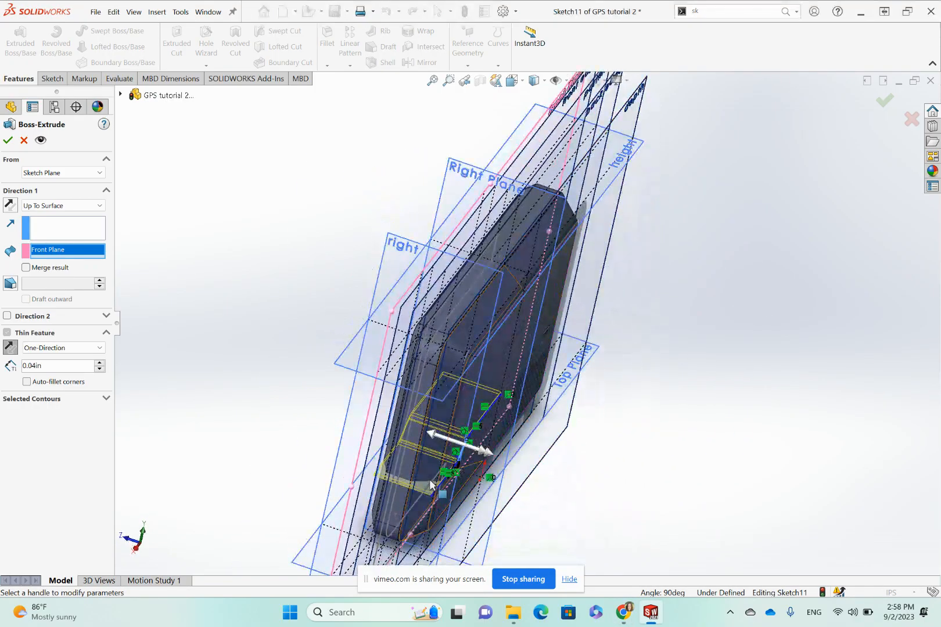
pyautogui.scroll(-6, 430, 477)
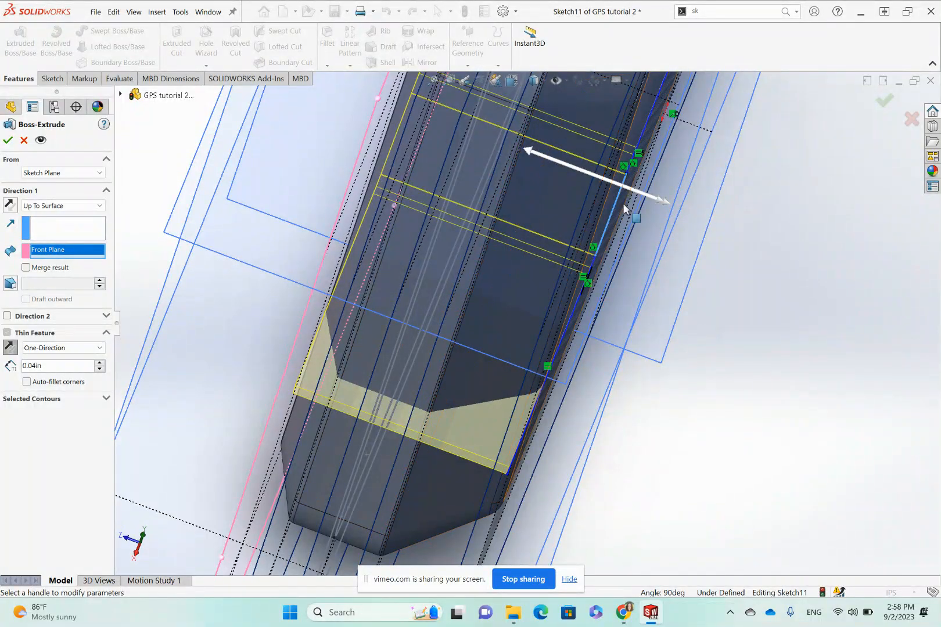
pyautogui.click(668, 205)
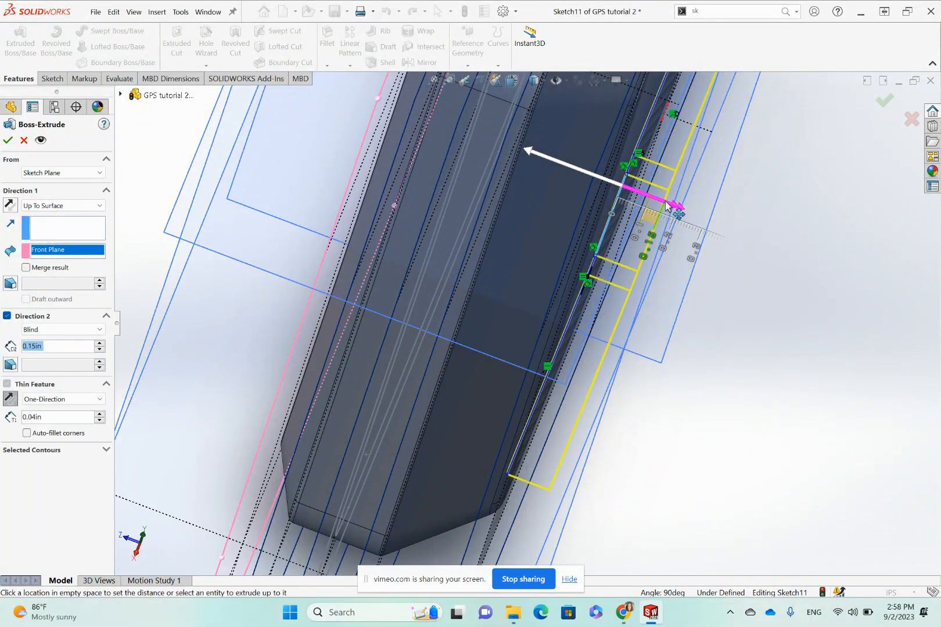
pyautogui.click(682, 208)
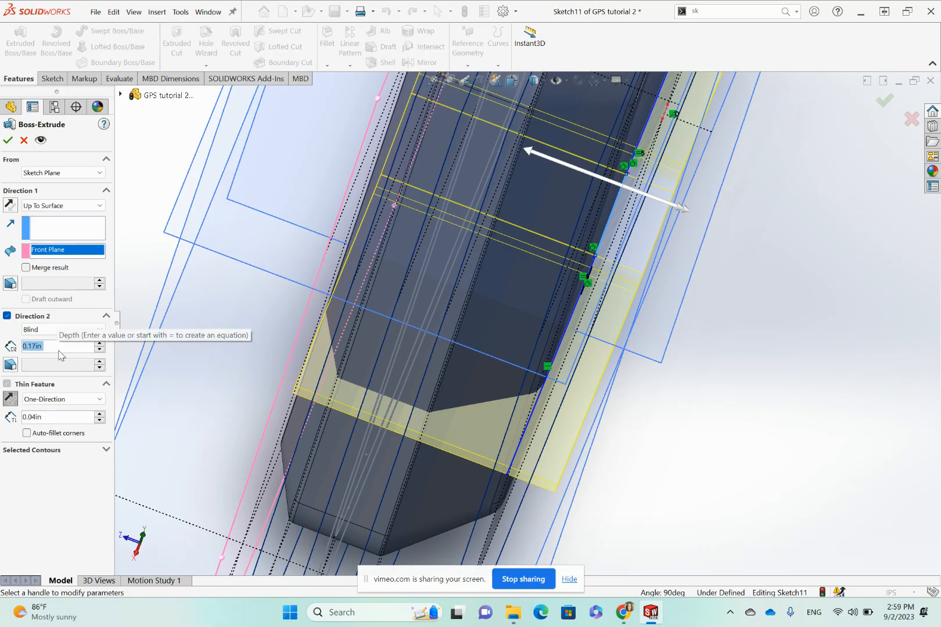
# Set the second direction's depth to 0.25 in and complete the thin border extrusion.
pyautogui.scroll(2, 574, 357)
pyautogui.moveTo(575, 361); pyautogui.dragTo(546, 277, button='middle')
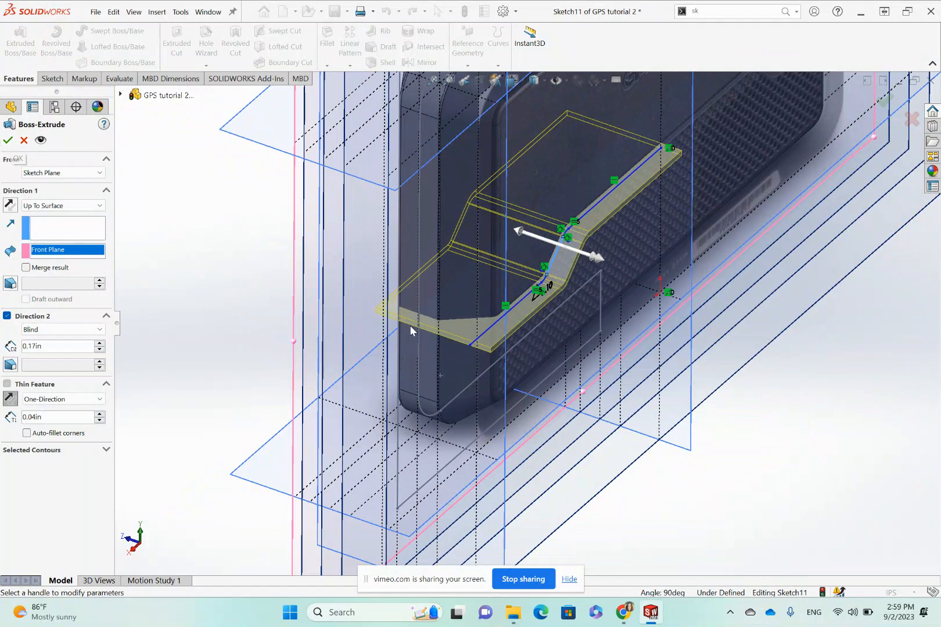
pyautogui.click(595, 259)
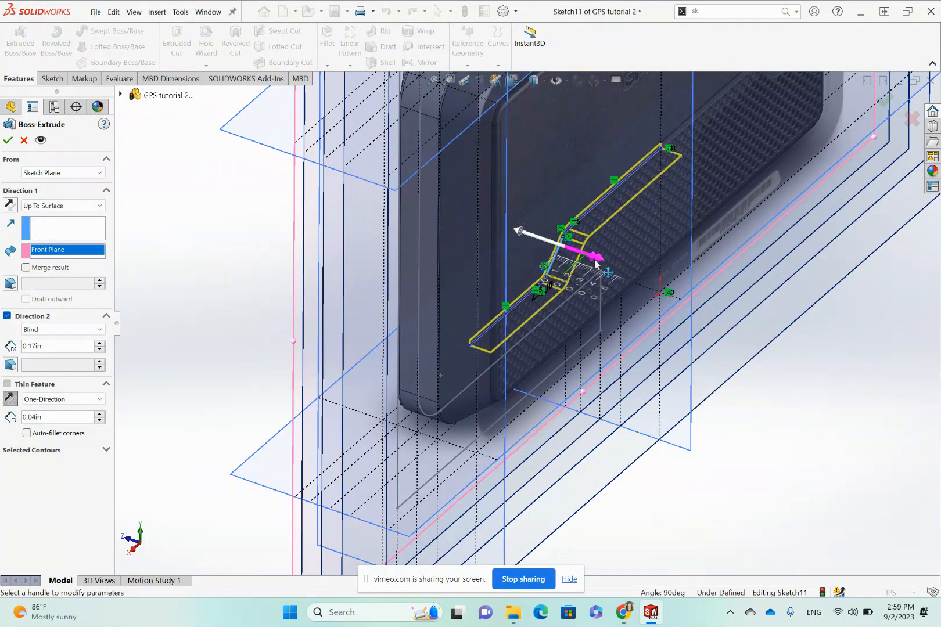
pyautogui.click(525, 277)
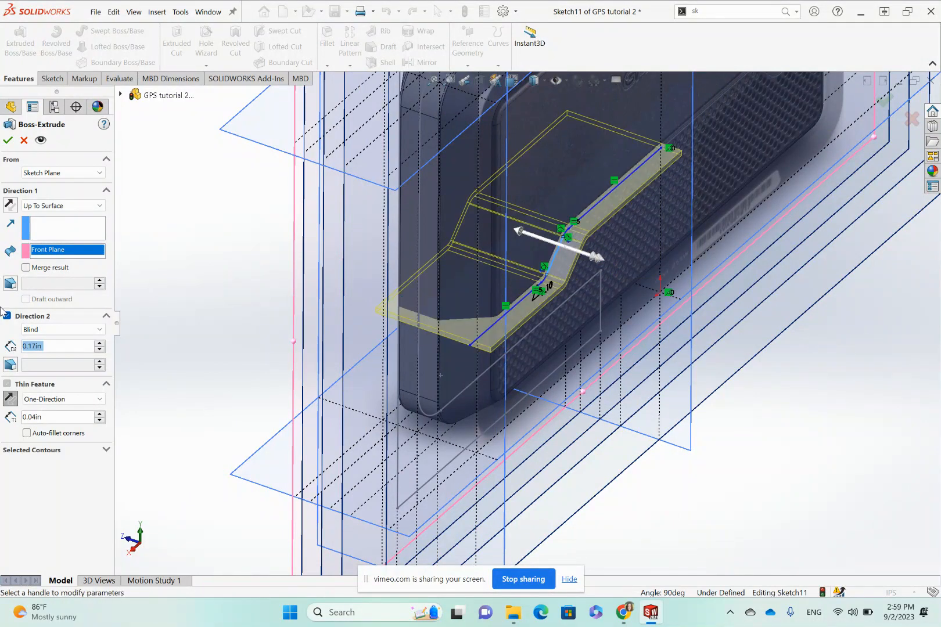
pyautogui.write('.25')
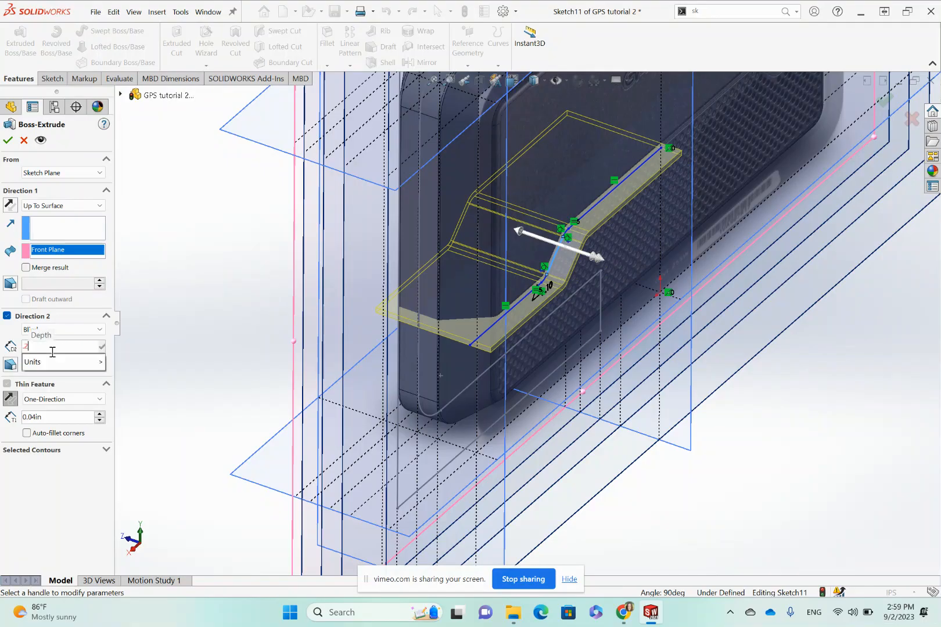
pyautogui.click(70, 483)
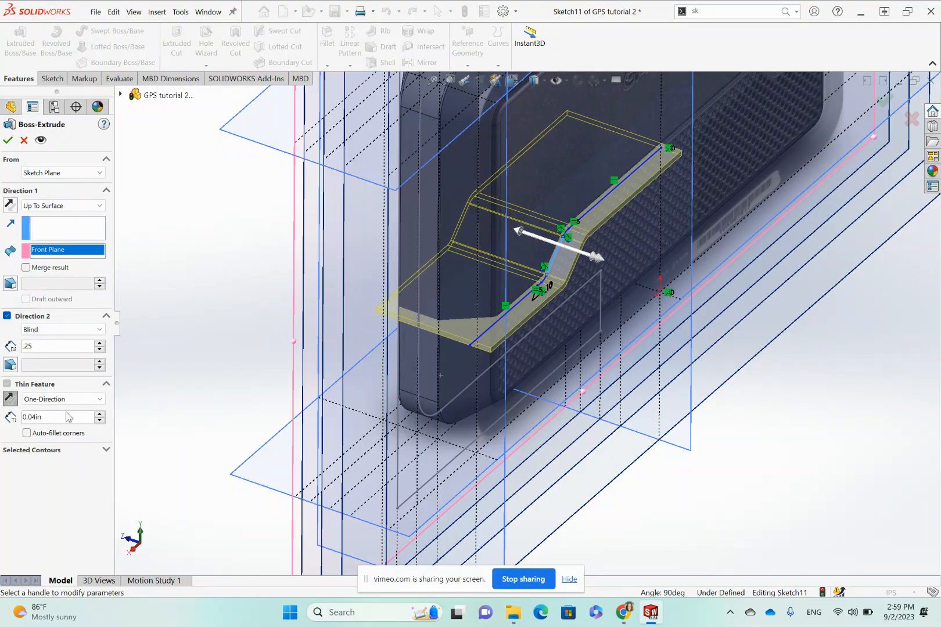
pyautogui.click(69, 232)
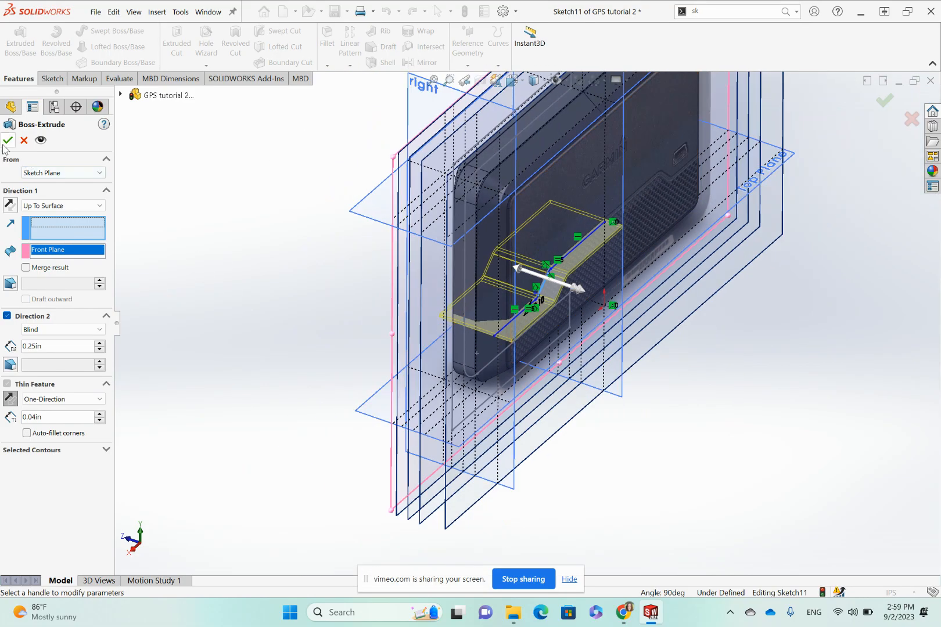
pyautogui.click(7, 140)
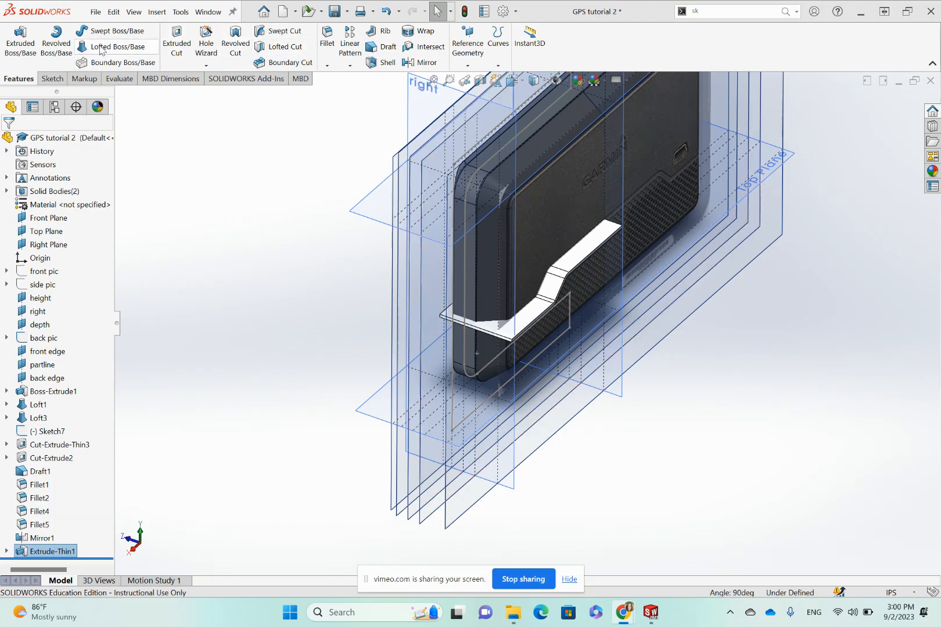
# Hide all reference item types so that only the solid bodies are displayed.
pyautogui.click(134, 12)
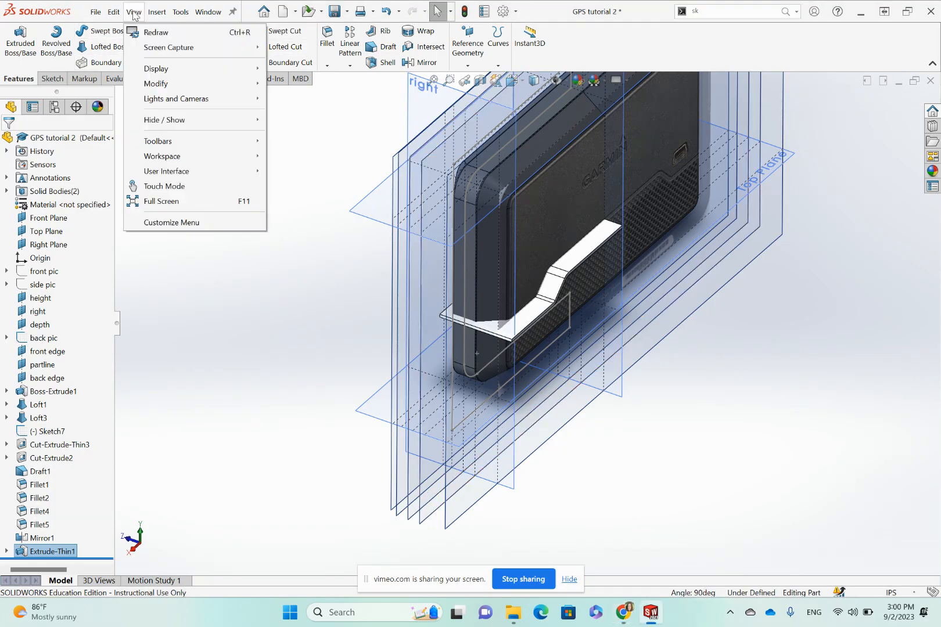
pyautogui.moveTo(169, 120)
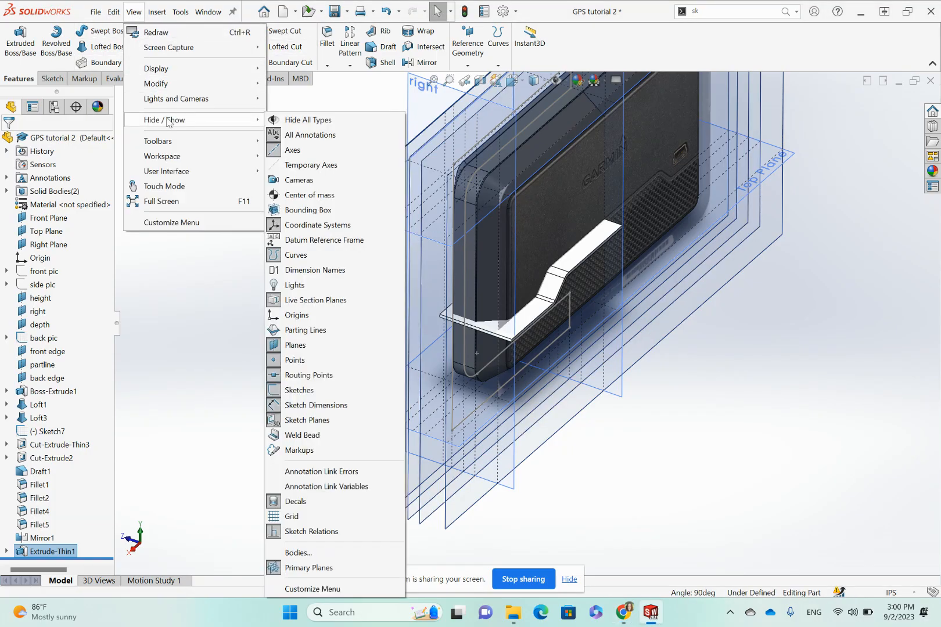
pyautogui.click(336, 122)
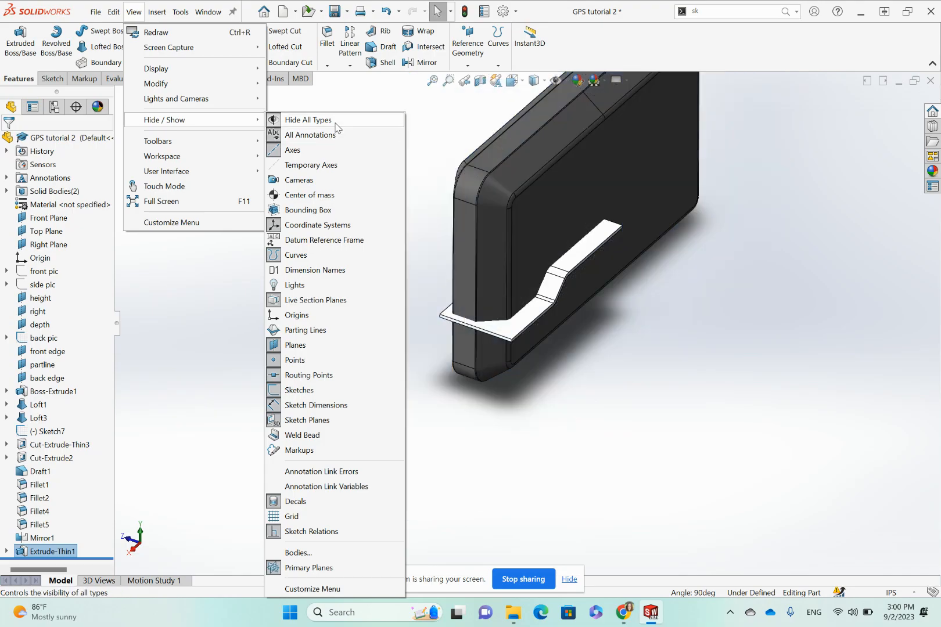
pyautogui.click(320, 125)
pyautogui.click(320, 125)
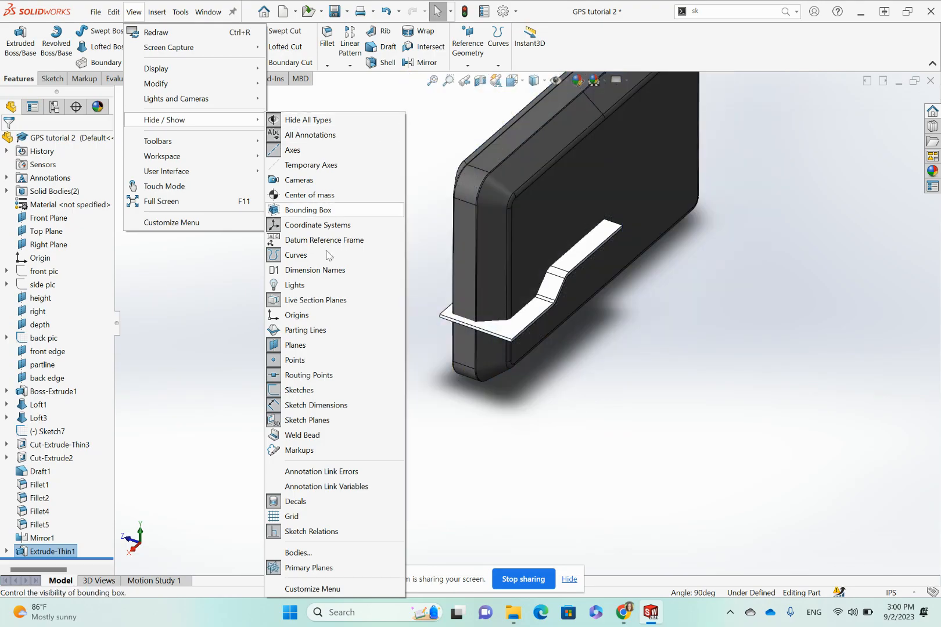
pyautogui.click(202, 380)
# Inspect the thin border extrusion on the housing and move it ahead of the mirror feature in the history, directly after Fillet5.
pyautogui.scroll(-3, 534, 260)
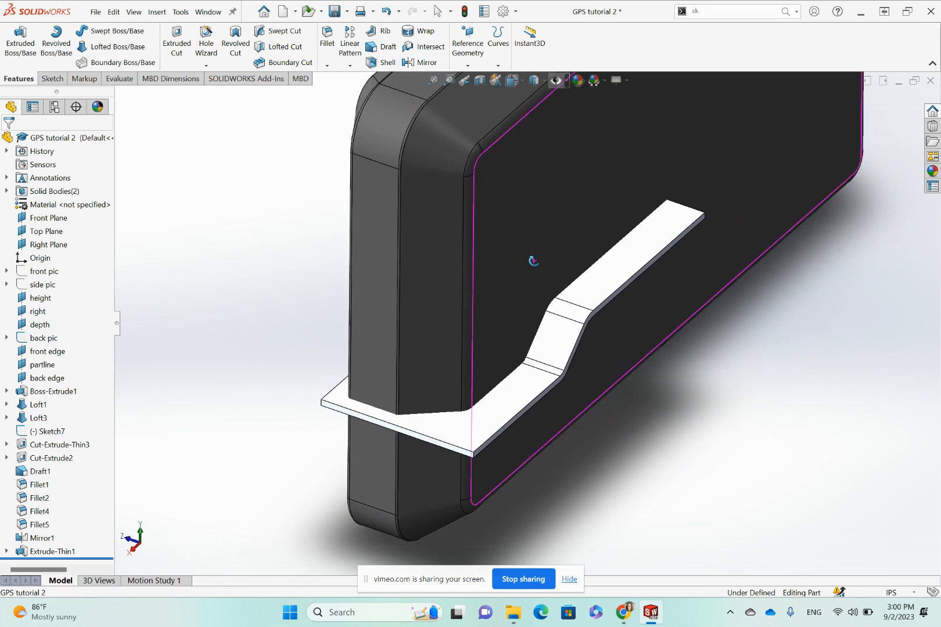
pyautogui.scroll(5, 528, 240)
pyautogui.moveTo(569, 307); pyautogui.dragTo(531, 315, button='middle')
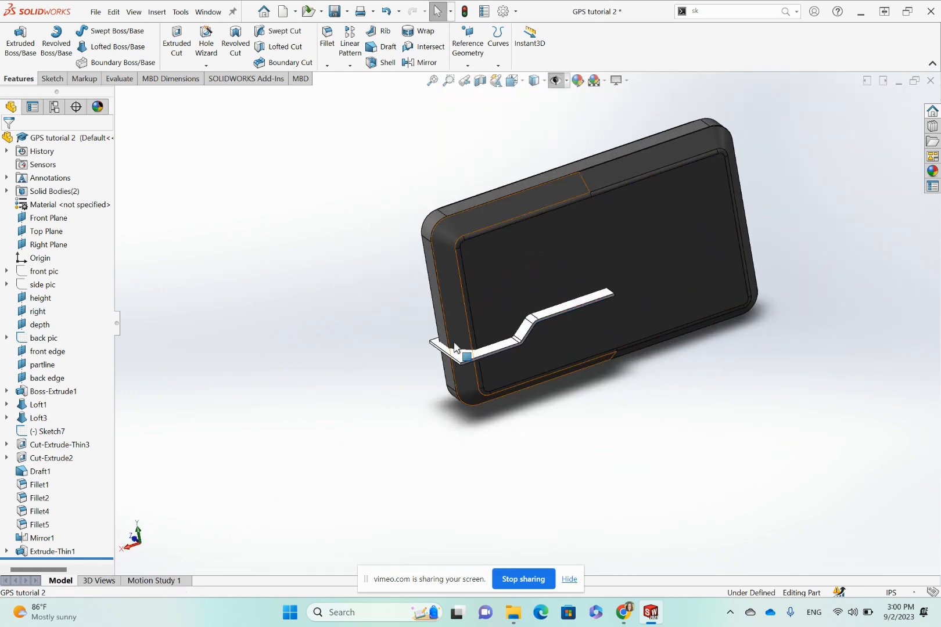
pyautogui.scroll(-3, 541, 323)
pyautogui.scroll(-2, 543, 328)
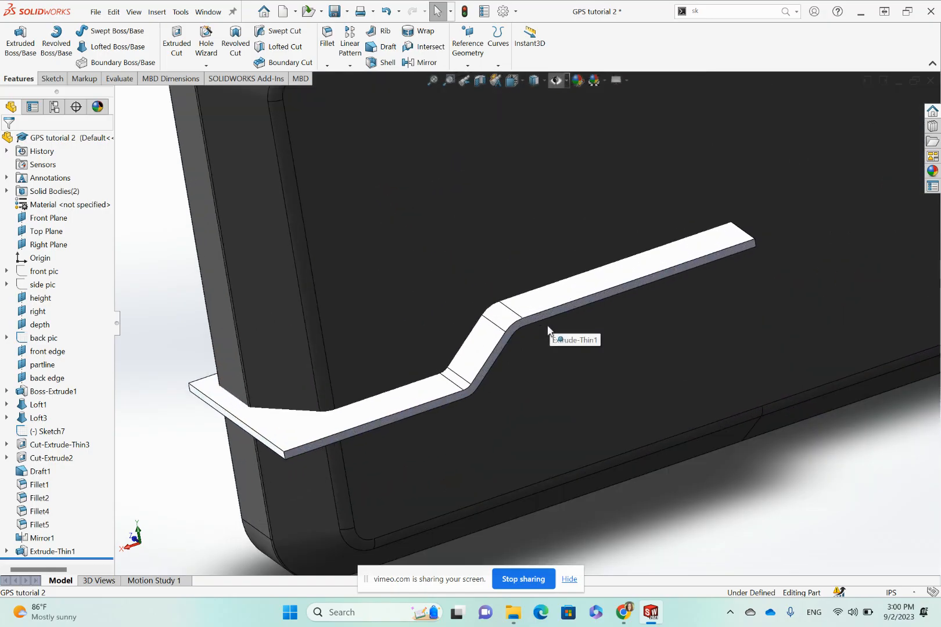
pyautogui.scroll(-1, 525, 327)
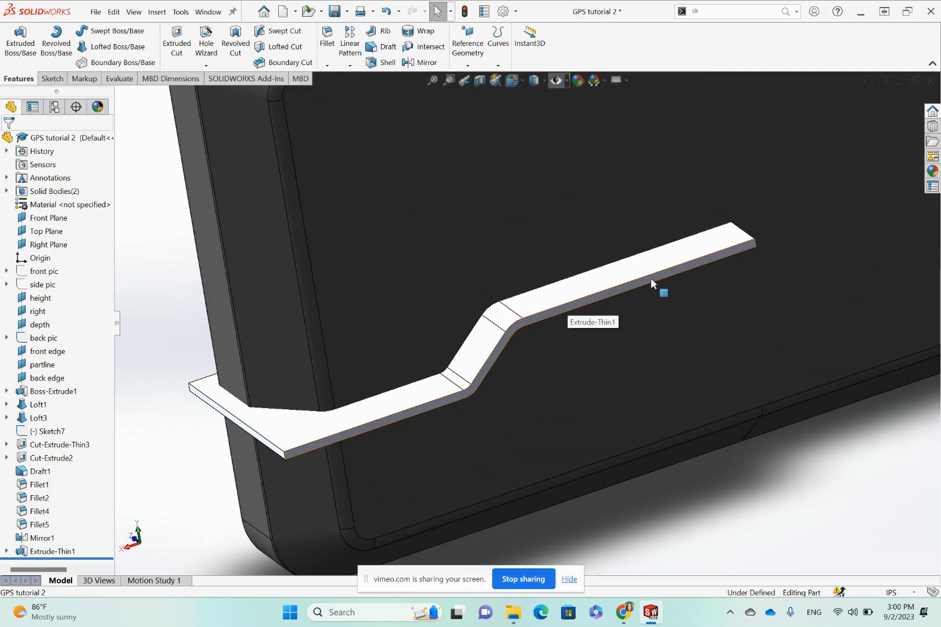
pyautogui.scroll(3, 651, 280)
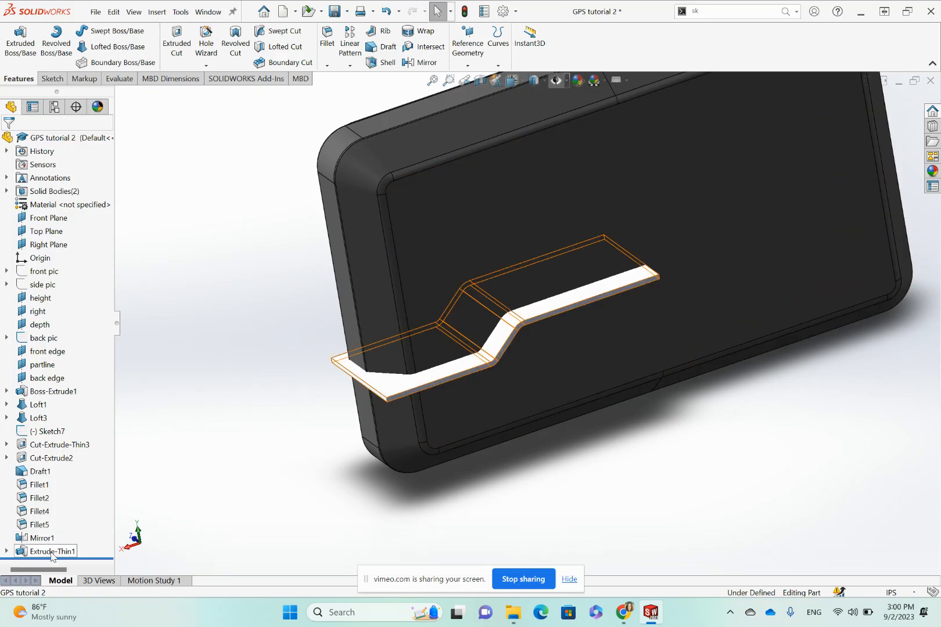
pyautogui.moveTo(51, 553); pyautogui.dragTo(48, 527)
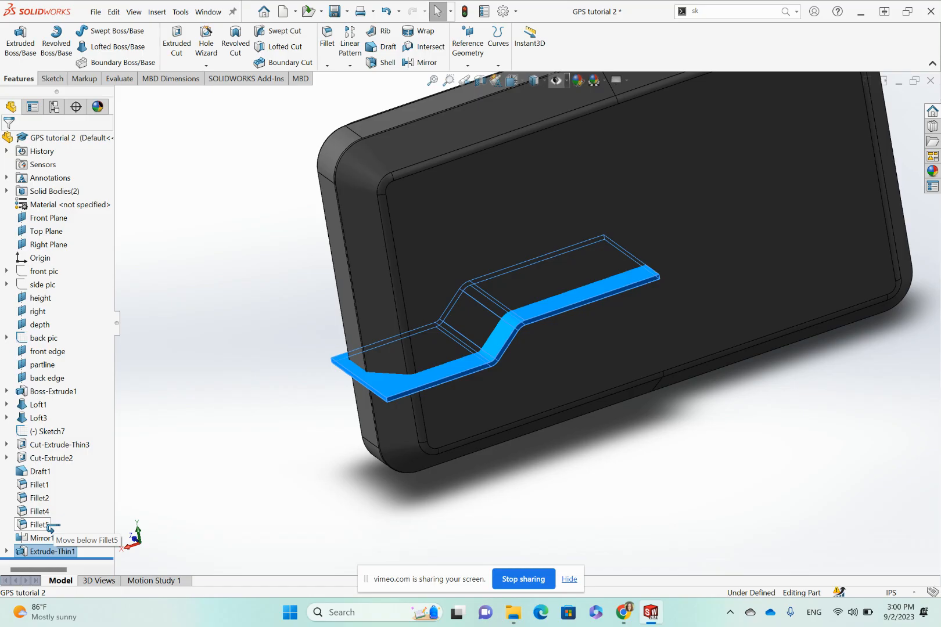
pyautogui.moveTo(49, 527); pyautogui.dragTo(49, 528)
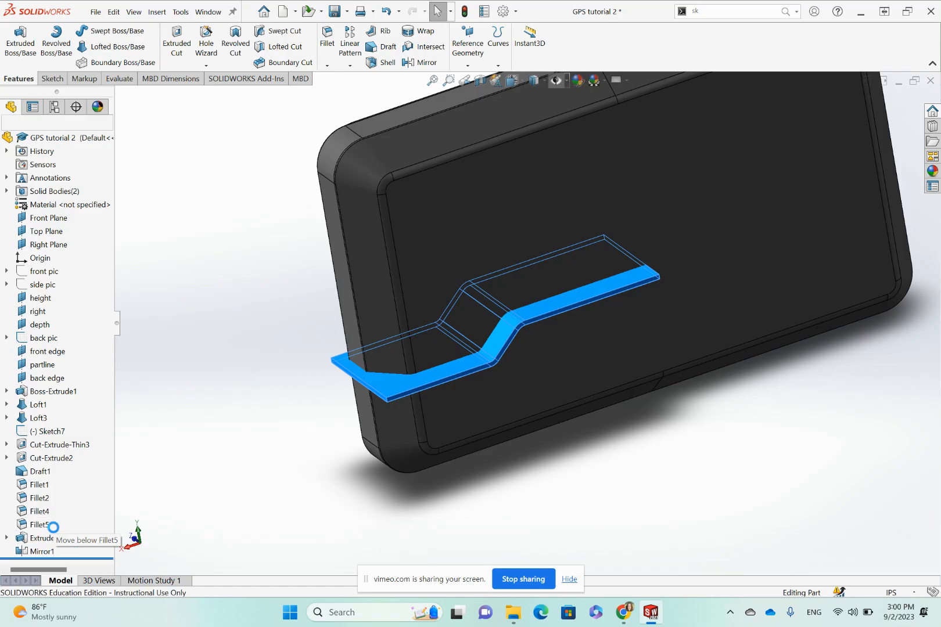
# Roll the model history back to just after the thin border extrusion, leaving the mirror feature inactive.
pyautogui.click(83, 559)
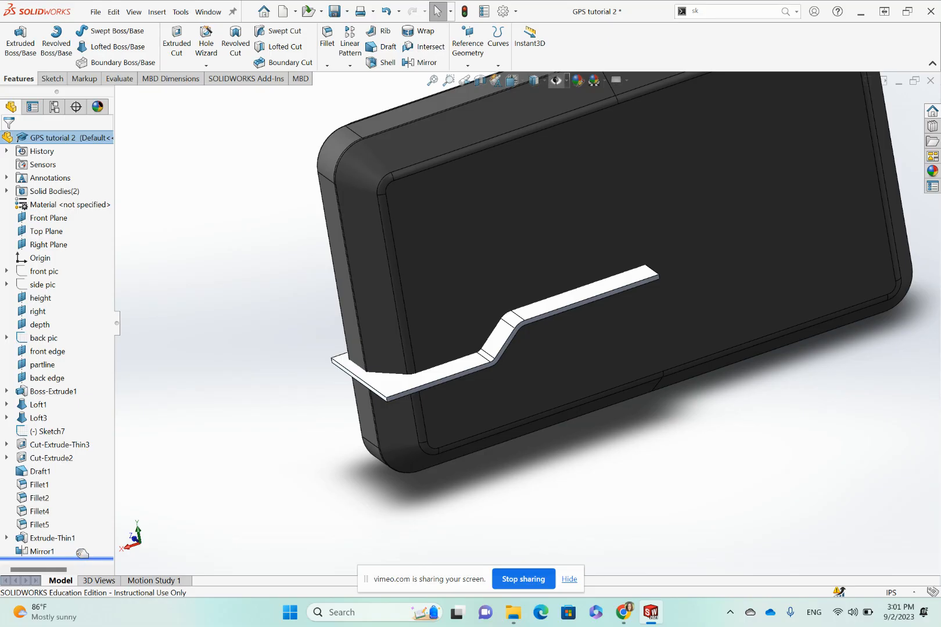
pyautogui.moveTo(82, 554); pyautogui.dragTo(83, 544)
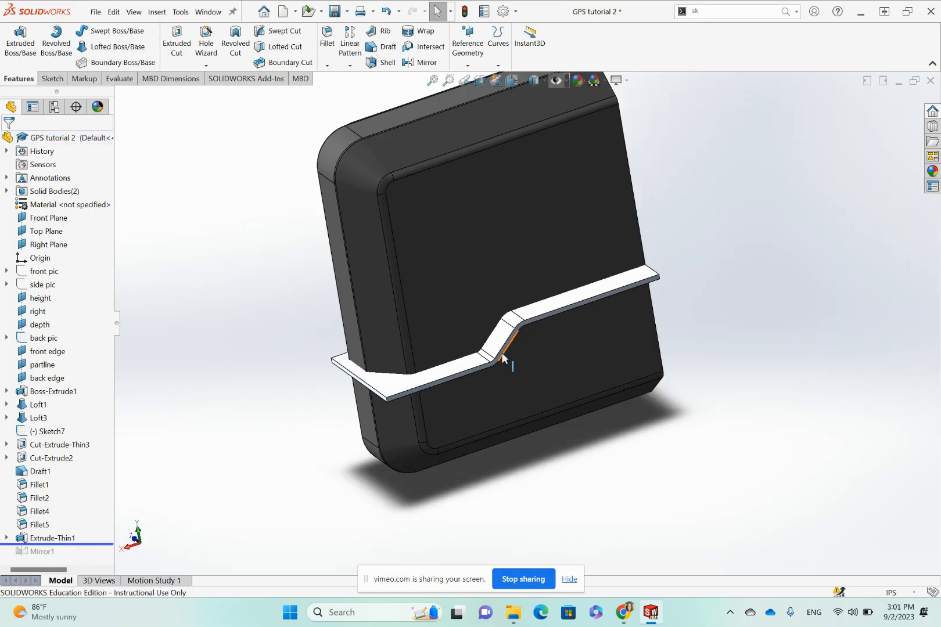
pyautogui.moveTo(503, 359); pyautogui.dragTo(465, 334, button='middle')
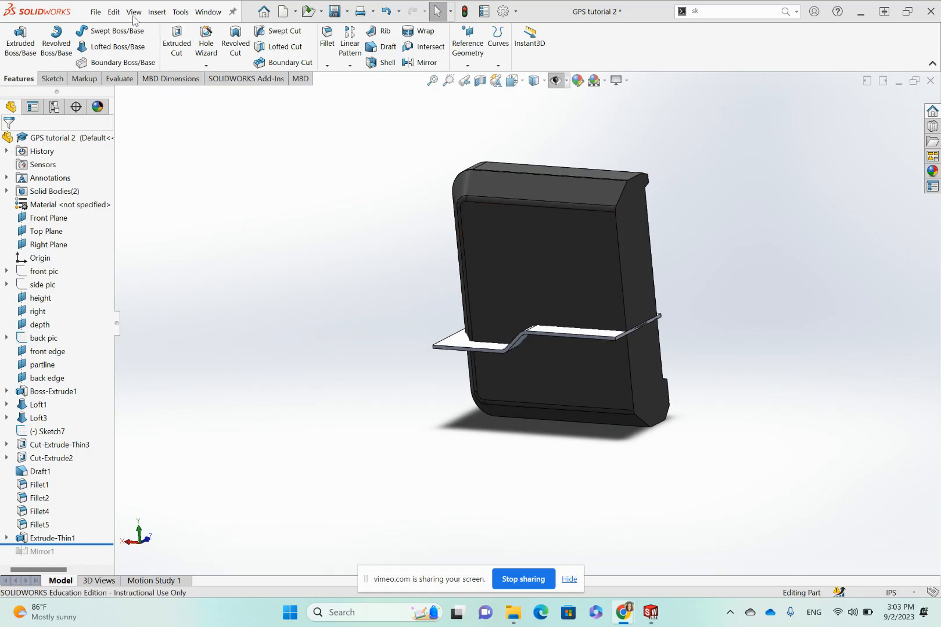
# Turn off the hiding of all item types so that the reference planes, sketches and pictures are displayed again.
pyautogui.click(134, 12)
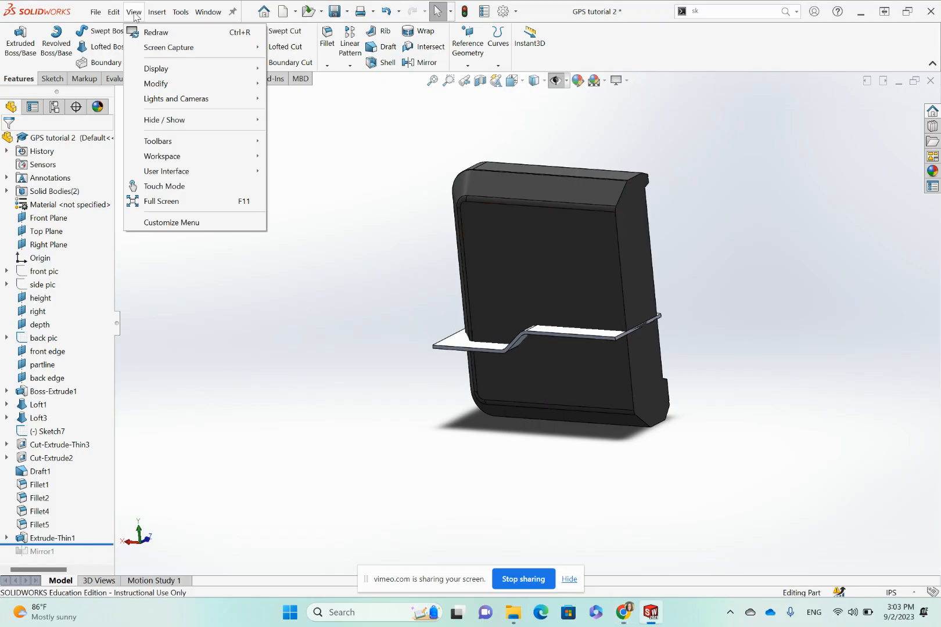
pyautogui.click(215, 12)
pyautogui.click(360, 225)
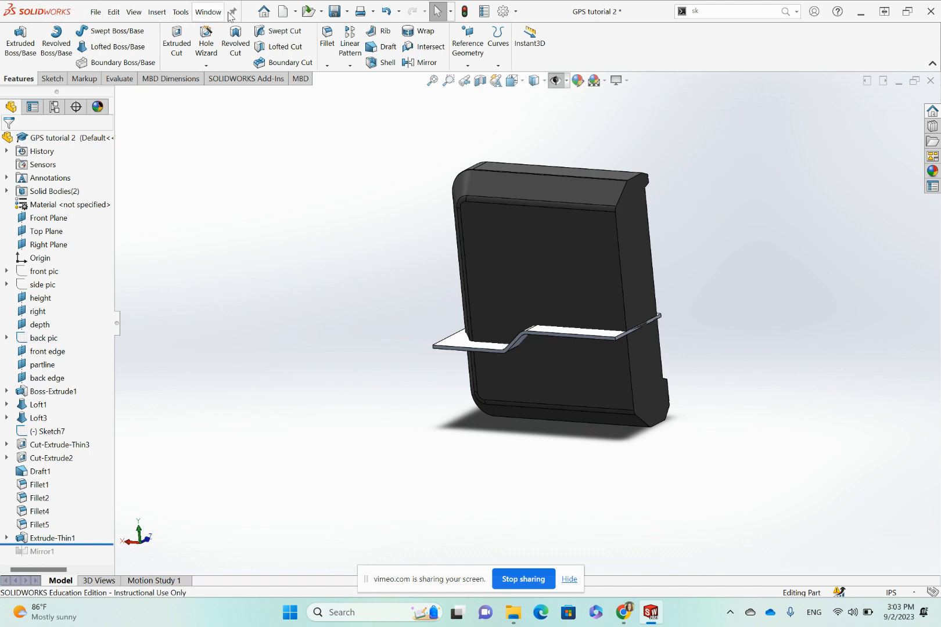
pyautogui.click(134, 12)
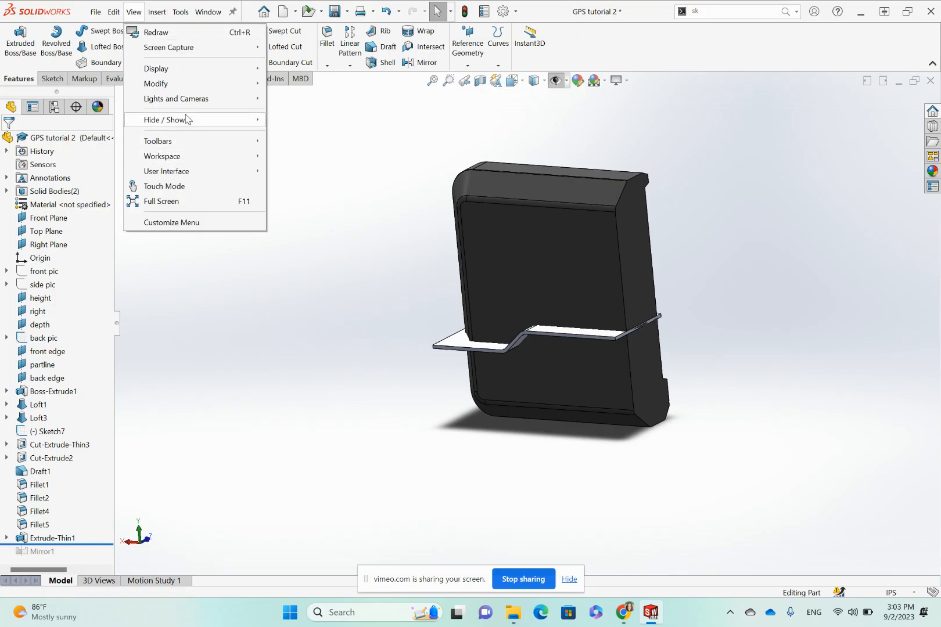
pyautogui.moveTo(187, 119)
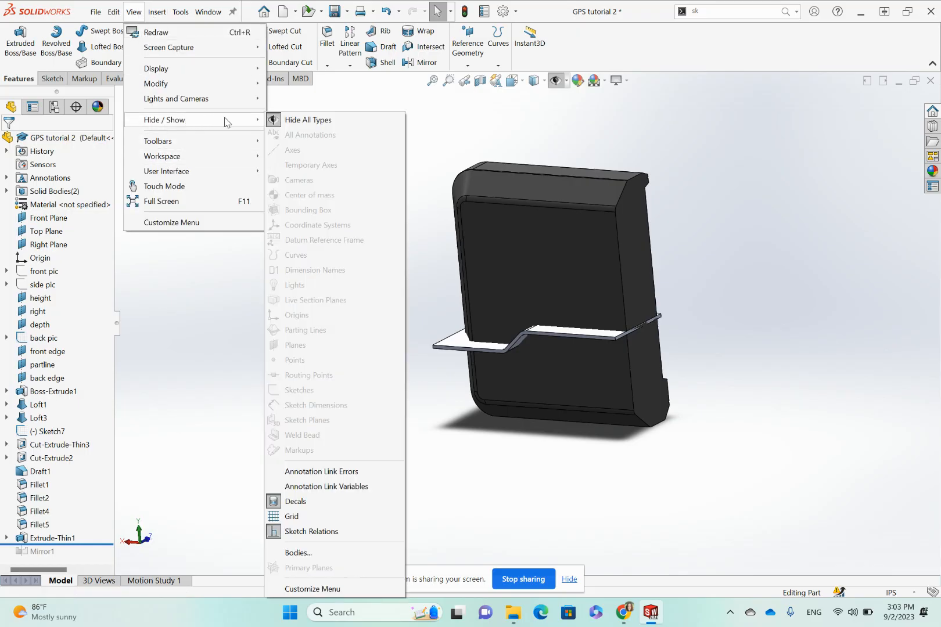
pyautogui.click(301, 122)
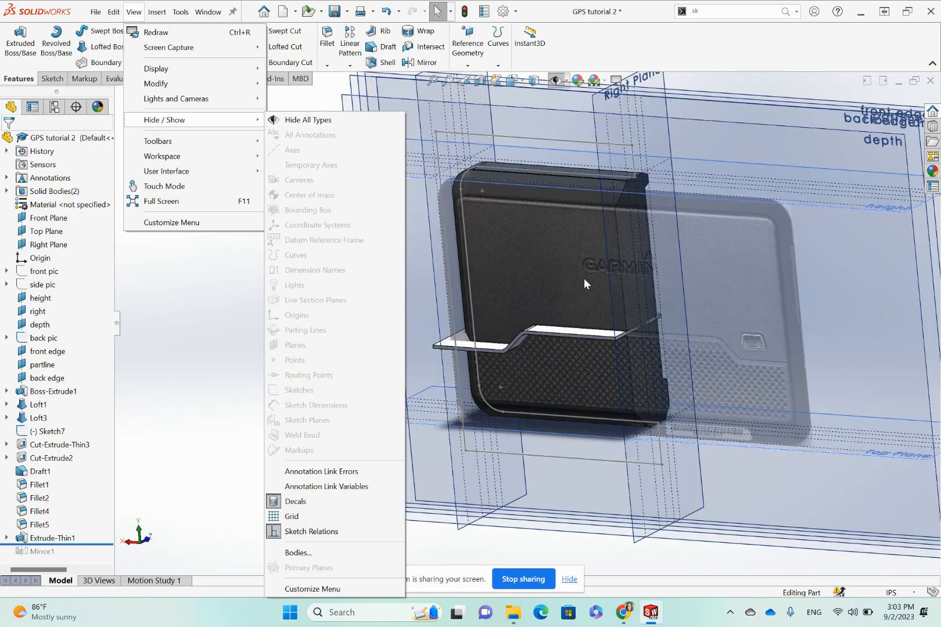
pyautogui.click(221, 350)
pyautogui.scroll(-2, 560, 252)
pyautogui.scroll(3, 566, 254)
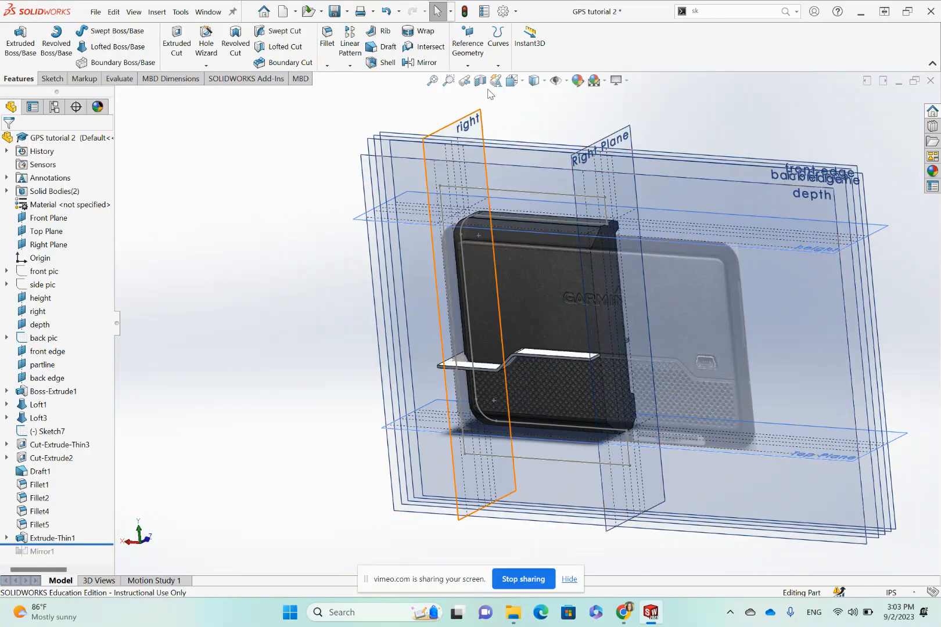
# Start a new sketch on the "height" plane above the housing.
pyautogui.click(520, 83)
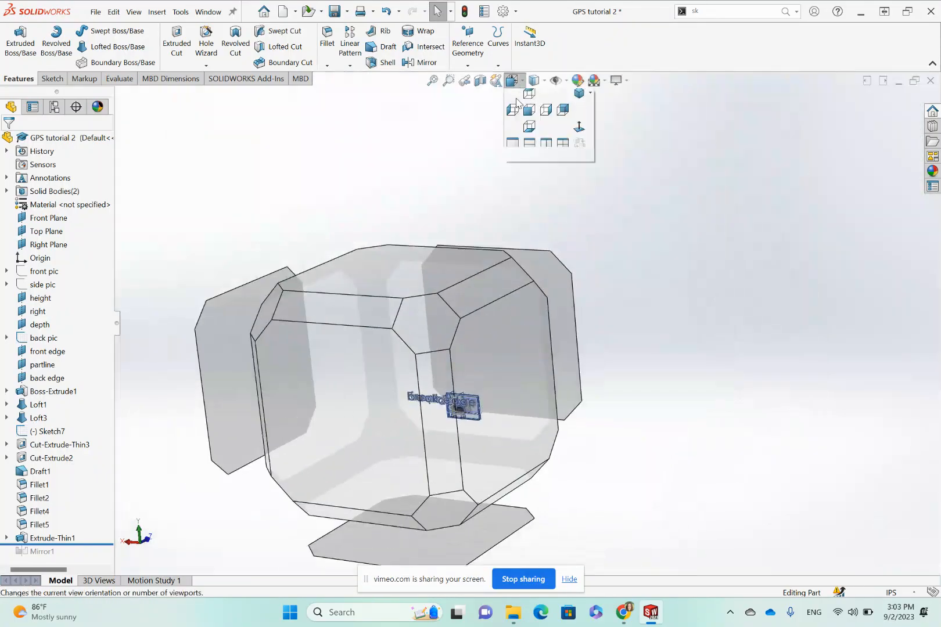
pyautogui.click(530, 116)
pyautogui.scroll(-6, 337, 329)
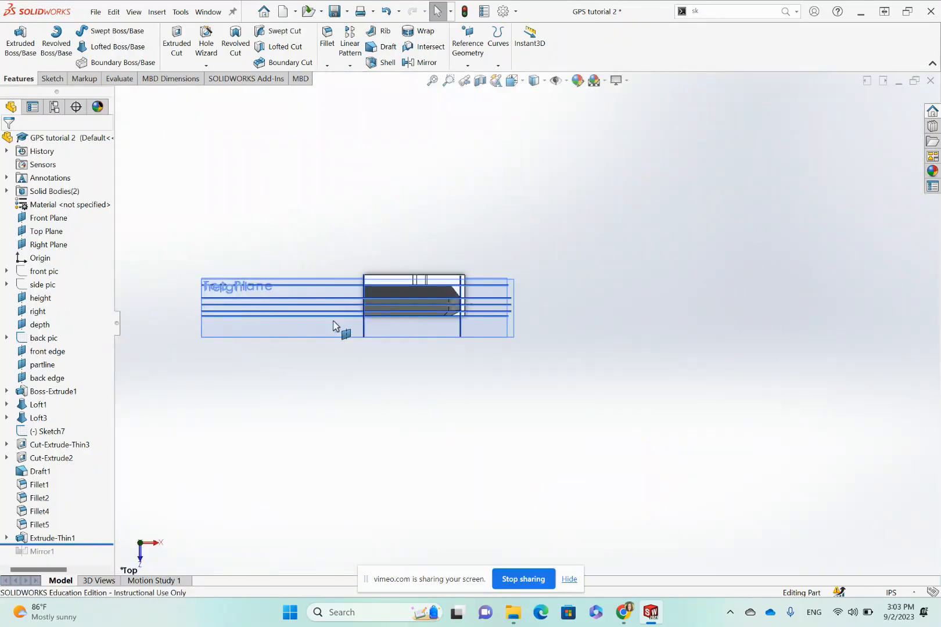
pyautogui.scroll(-1, 549, 337)
pyautogui.scroll(4, 557, 338)
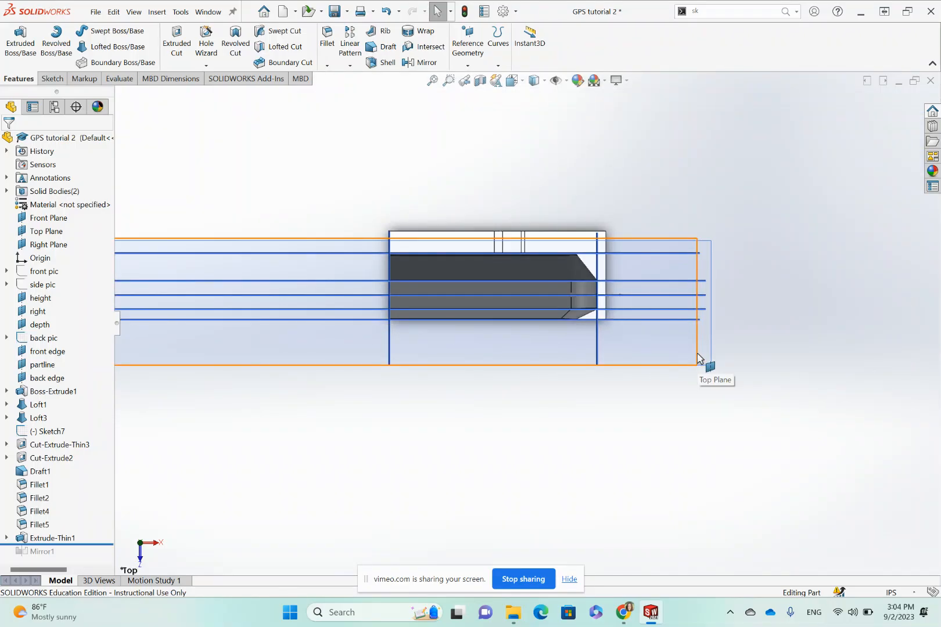
pyautogui.moveTo(632, 359); pyautogui.dragTo(658, 267, button='middle')
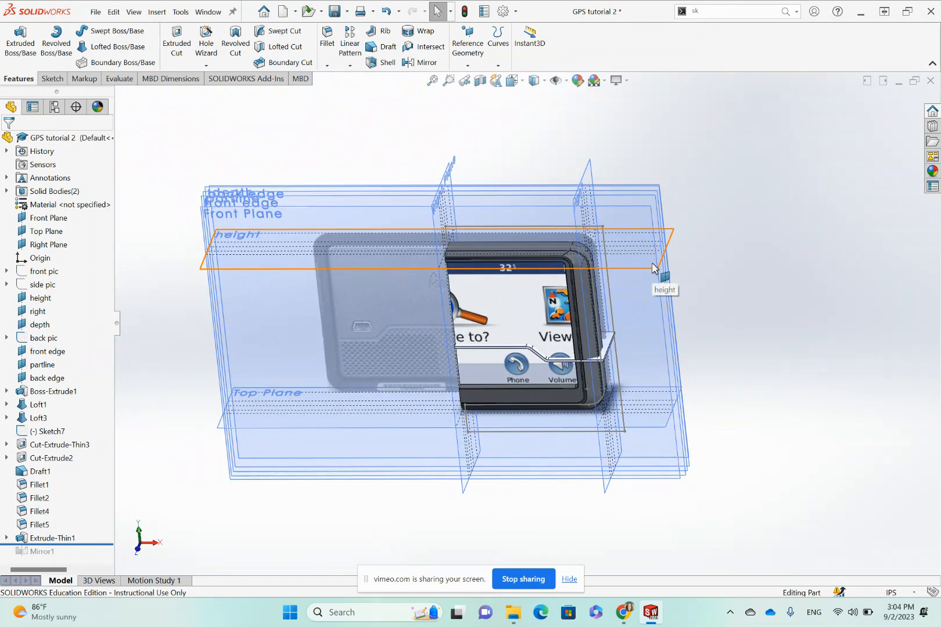
pyautogui.click(654, 268)
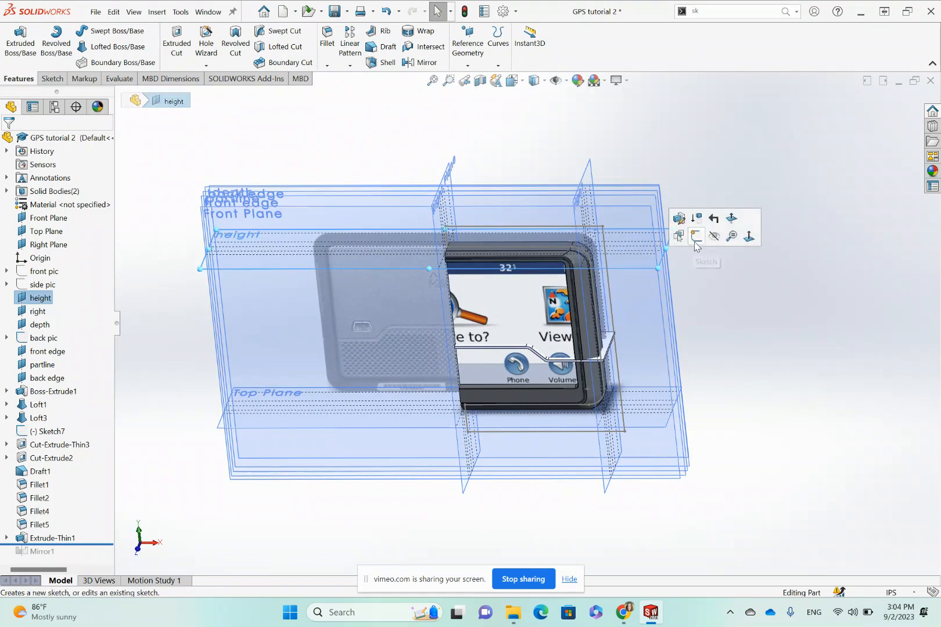
pyautogui.click(696, 236)
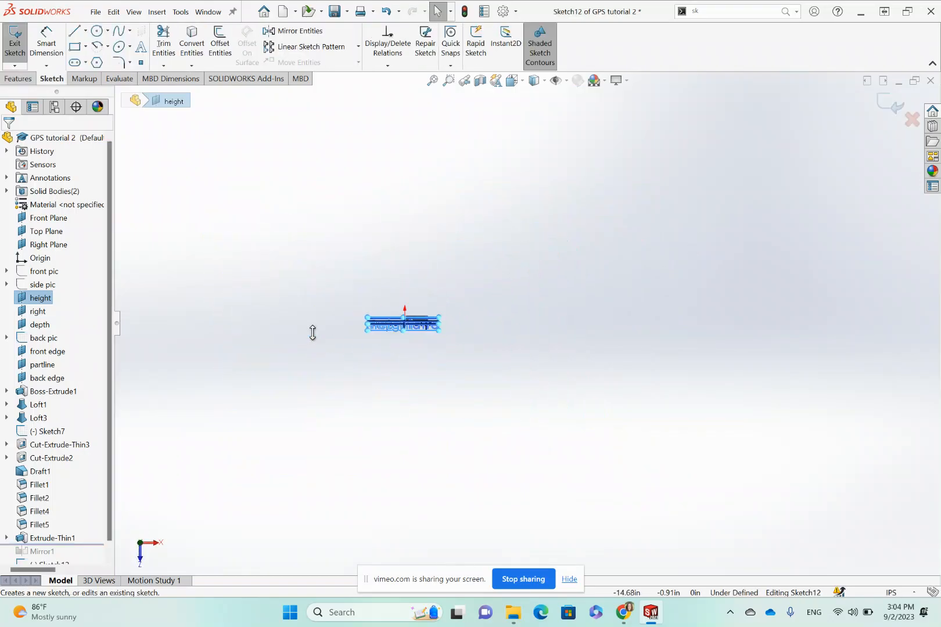
pyautogui.scroll(-10, 431, 329)
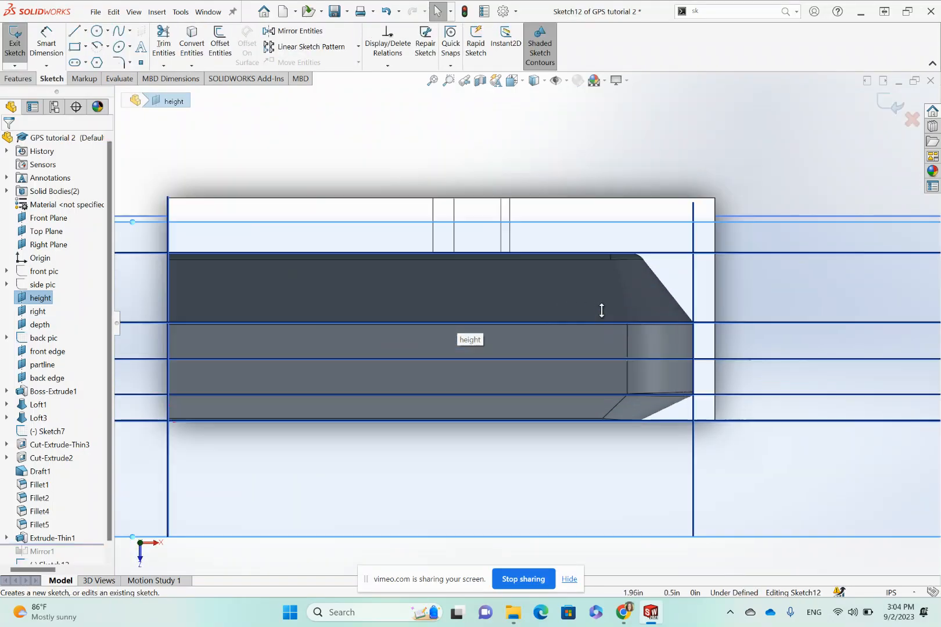
# Sketch a horizontal line from just beyond the center plane along the front bevel's start, ending in a vertical line about 0.25 in long past the front face.
pyautogui.click(77, 36)
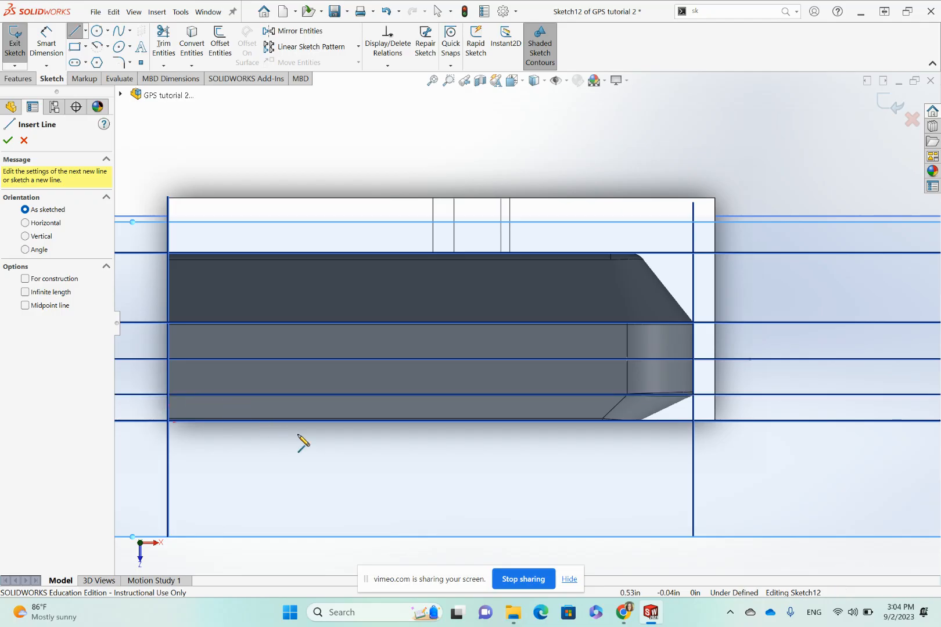
pyautogui.click(145, 397)
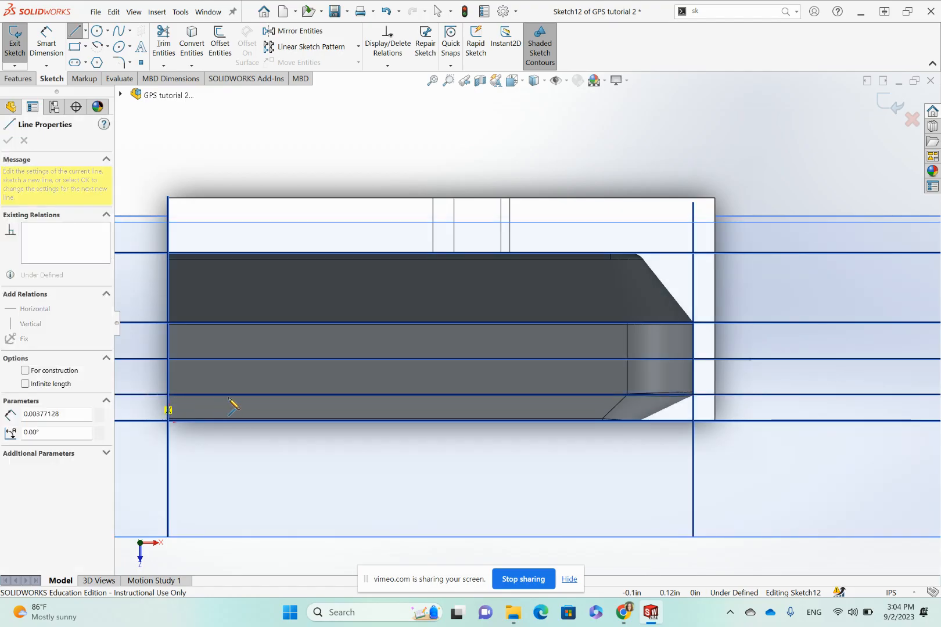
pyautogui.click(628, 396)
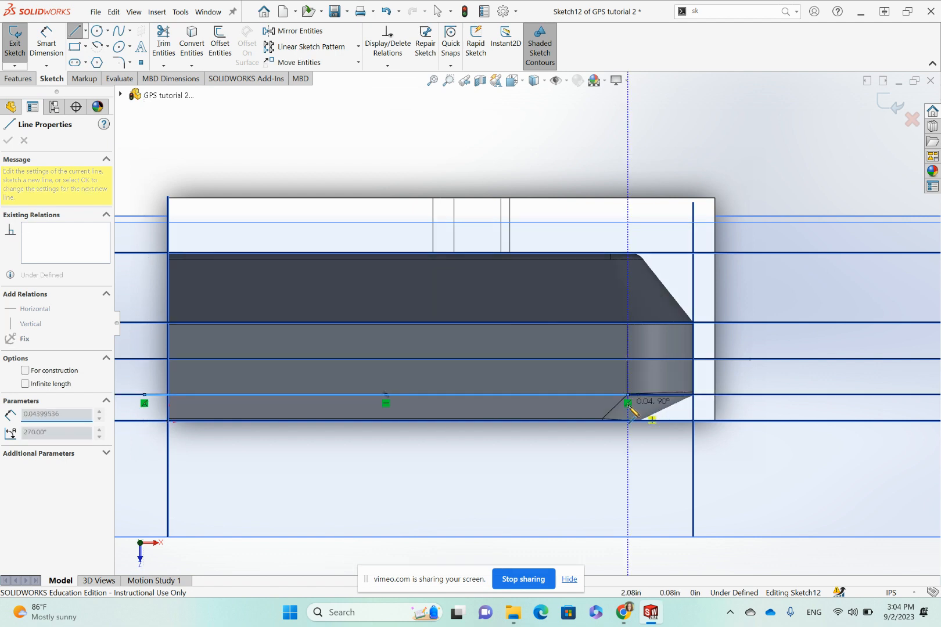
pyautogui.click(627, 450)
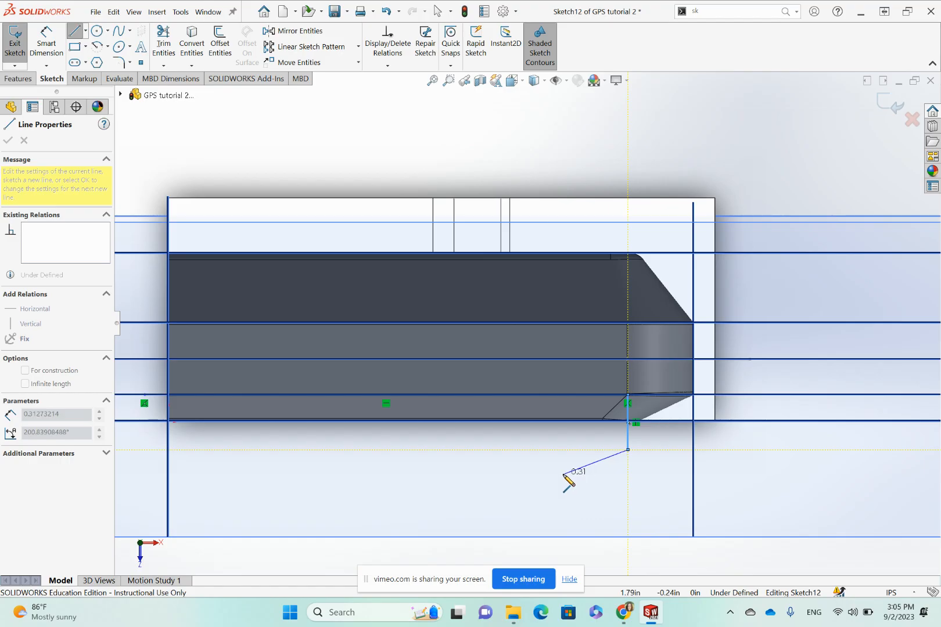
pyautogui.press('Escape')
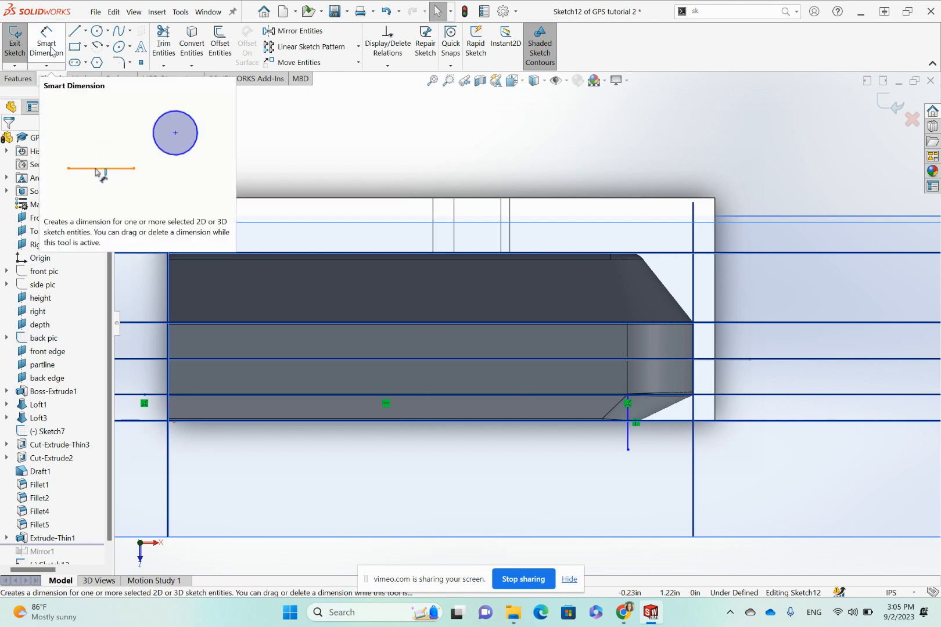
# Dimension the distance between the vertical line and the "right" plane at the housing's side to 0.1875 in.
pyautogui.click(51, 51)
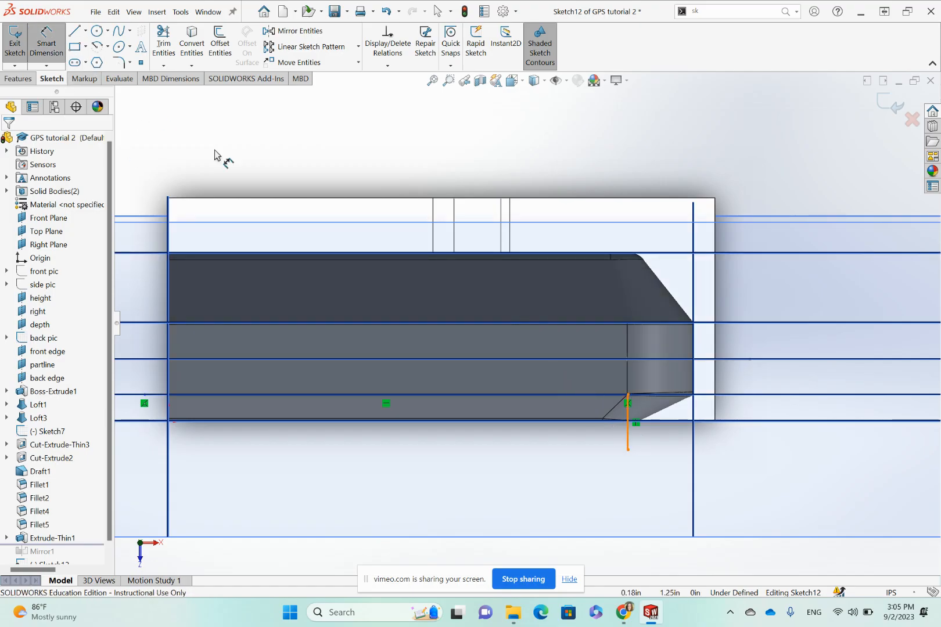
pyautogui.click(628, 440)
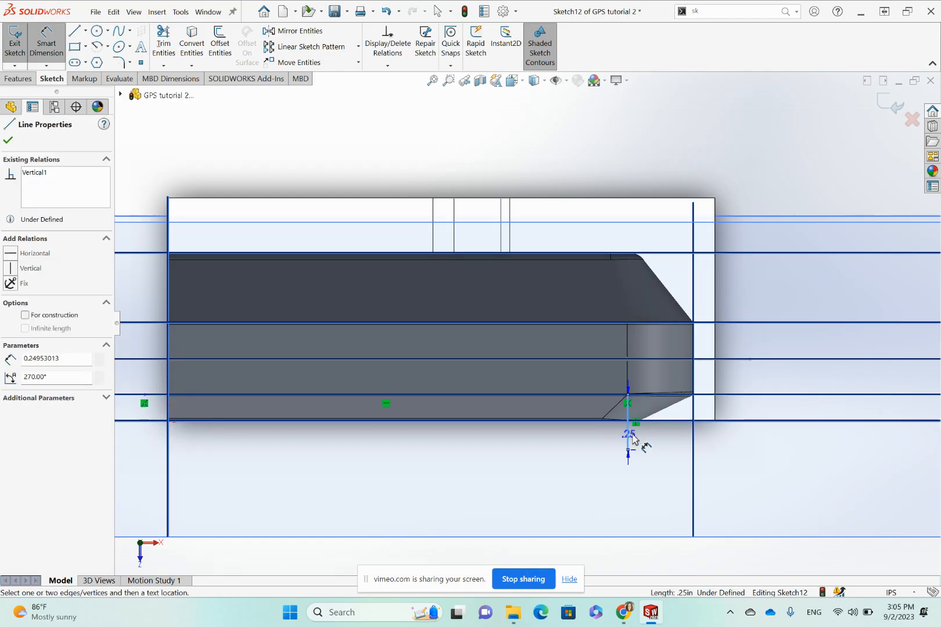
pyautogui.click(696, 441)
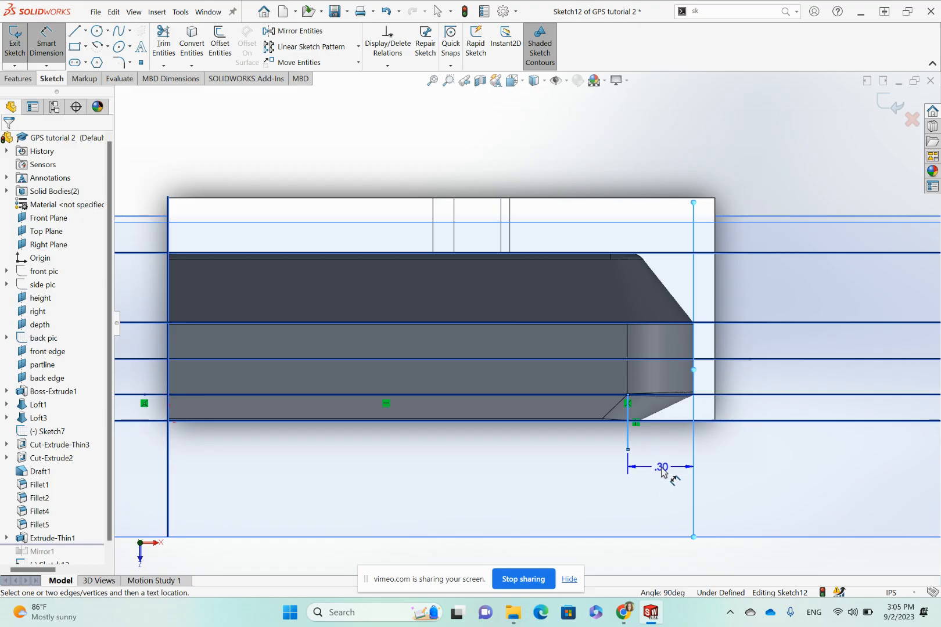
pyautogui.click(652, 477)
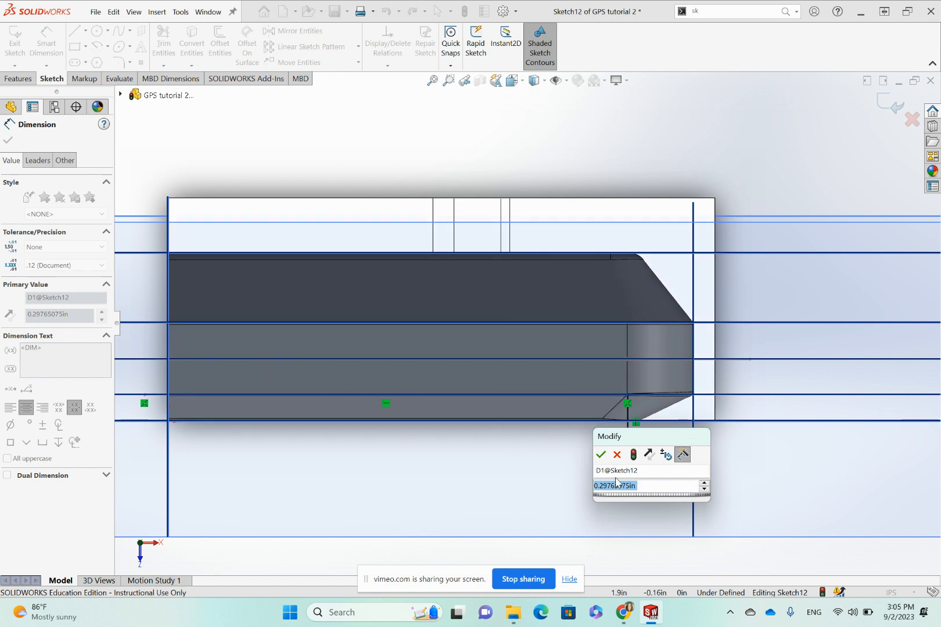
pyautogui.write('.187')
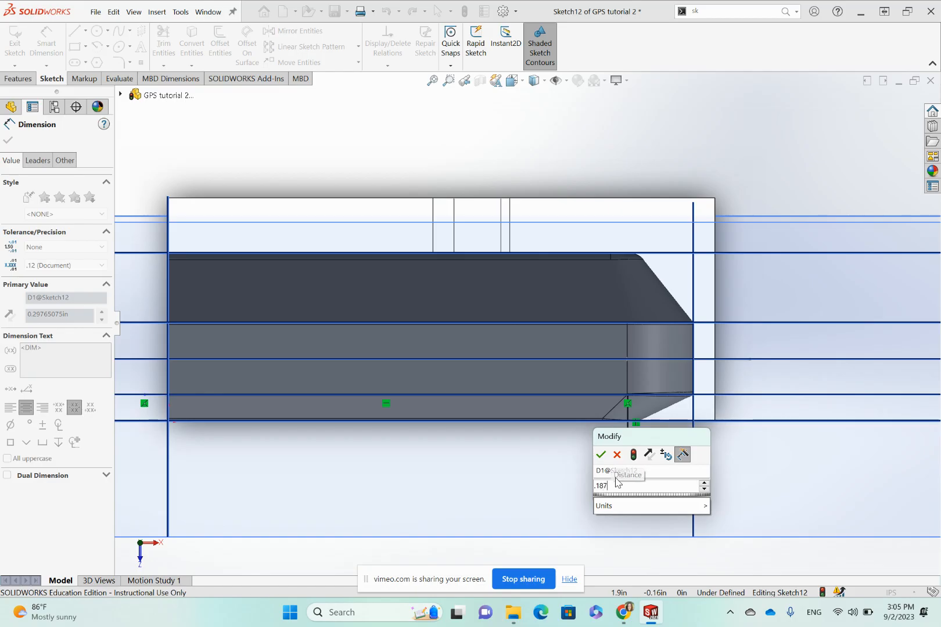
pyautogui.write('5')
pyautogui.click(602, 456)
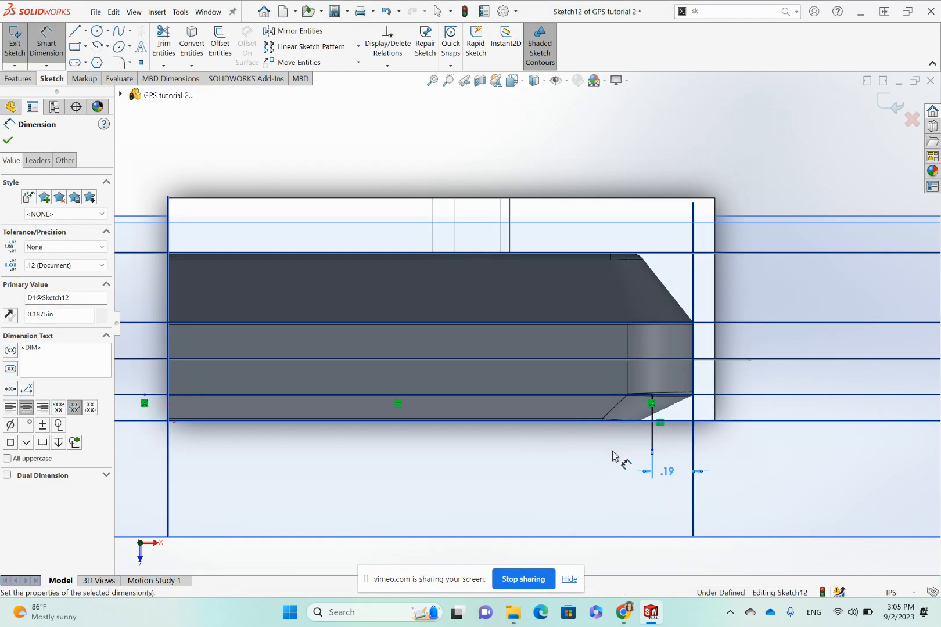
pyautogui.scroll(-3, 660, 448)
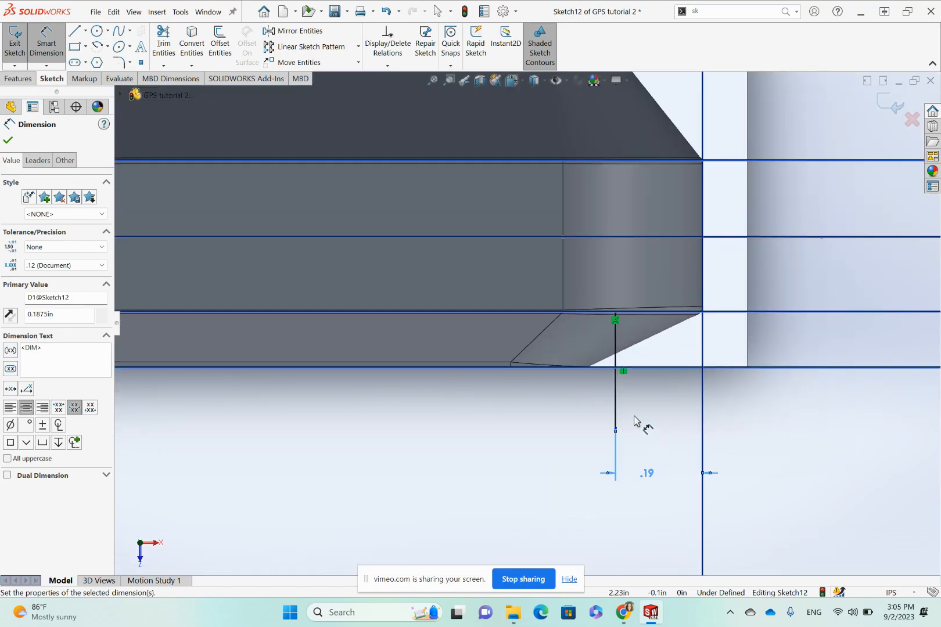
pyautogui.click(8, 142)
# Examine how the new sketch lines sit relative to the border body protruding through the housing's front and side.
pyautogui.scroll(3, 575, 418)
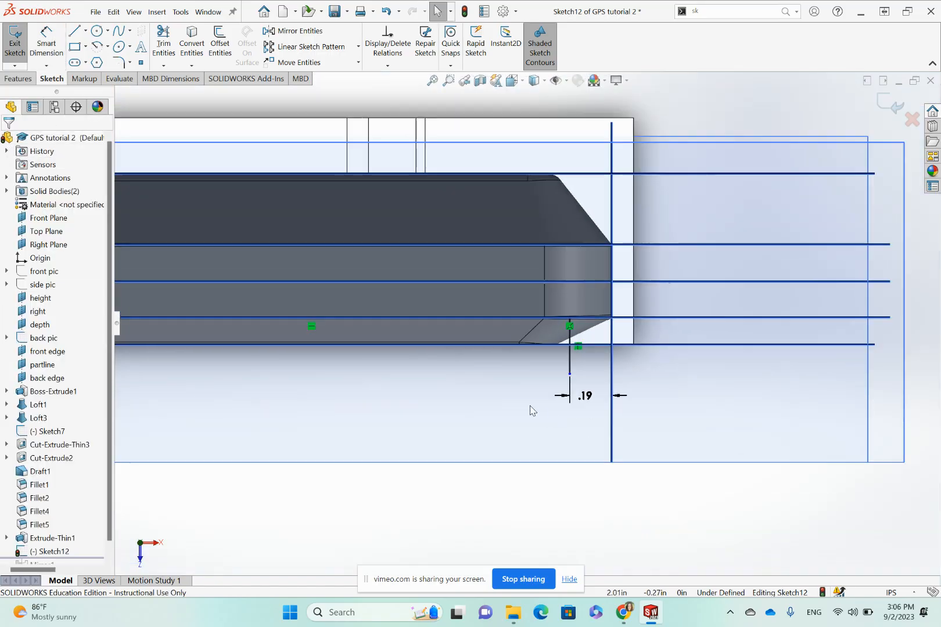
pyautogui.scroll(2, 529, 410)
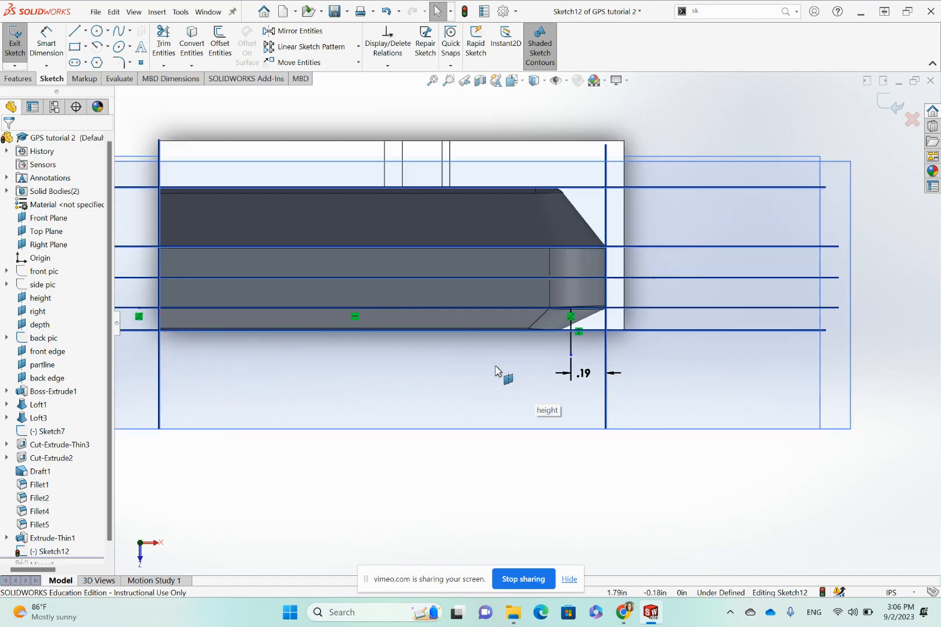
pyautogui.moveTo(481, 372); pyautogui.dragTo(471, 300, button='middle')
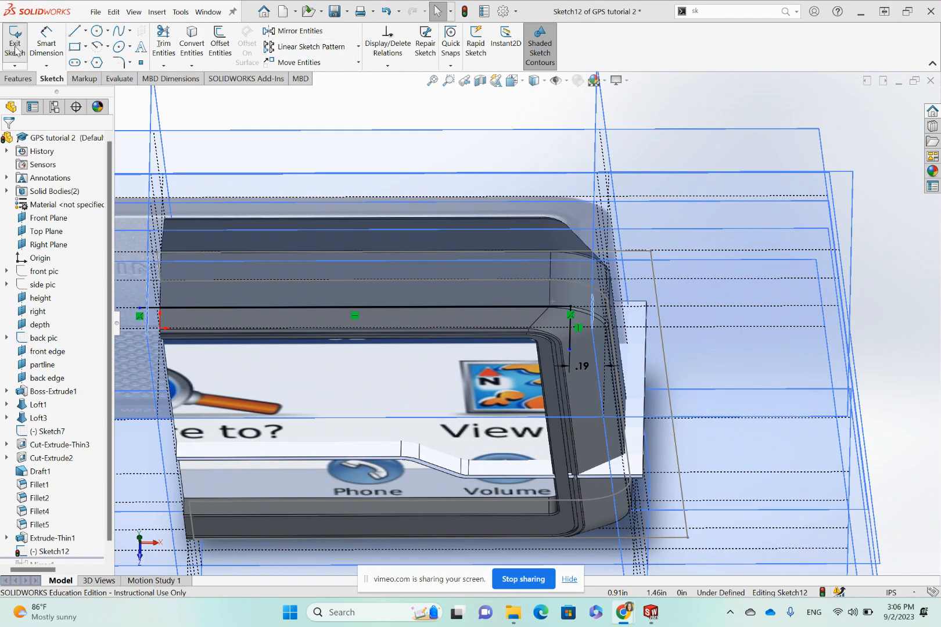
pyautogui.scroll(2, 513, 424)
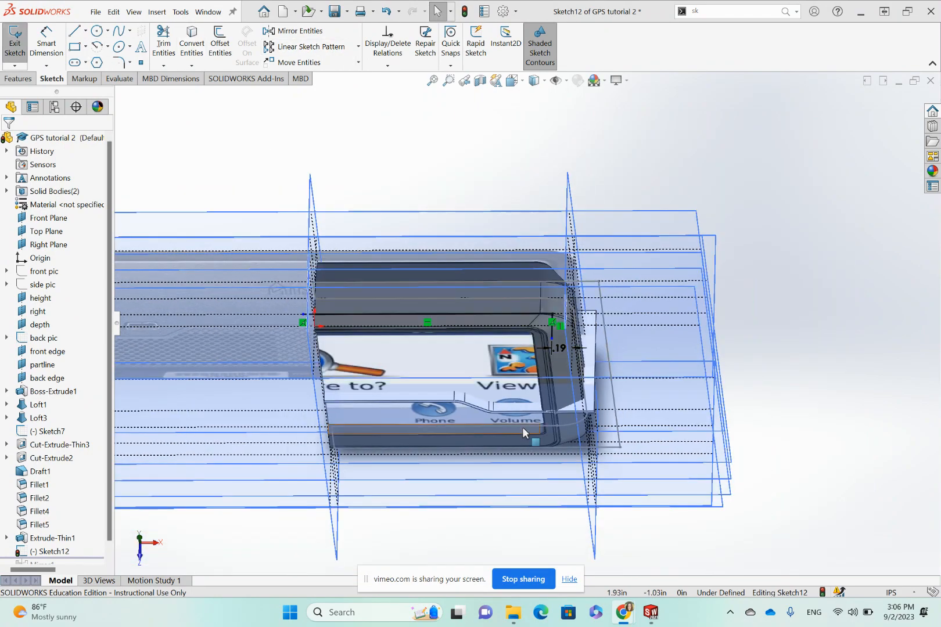
pyautogui.scroll(-3, 527, 424)
pyautogui.moveTo(533, 422); pyautogui.dragTo(525, 309, button='middle')
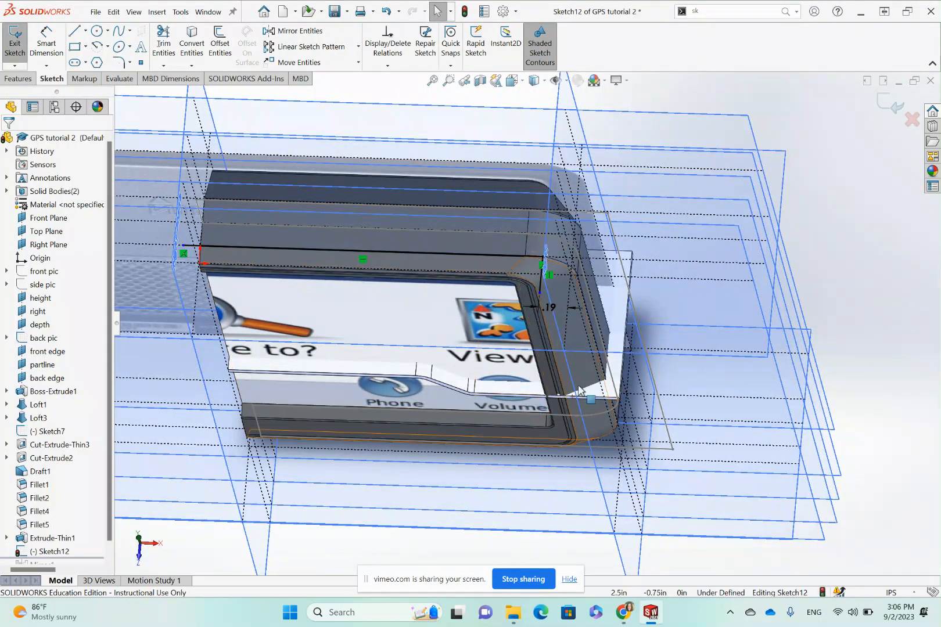
pyautogui.scroll(-3, 566, 392)
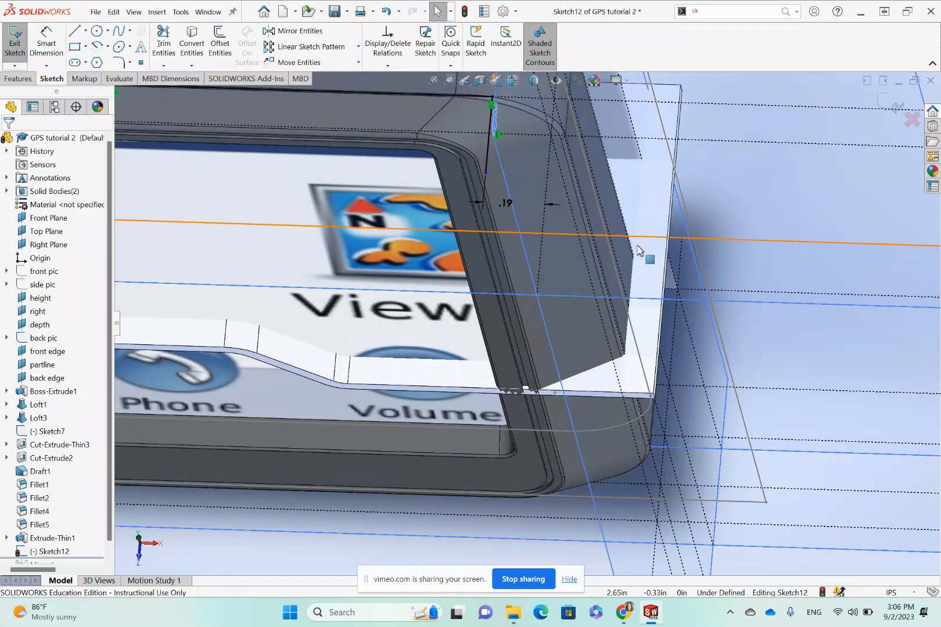
pyautogui.scroll(3, 588, 354)
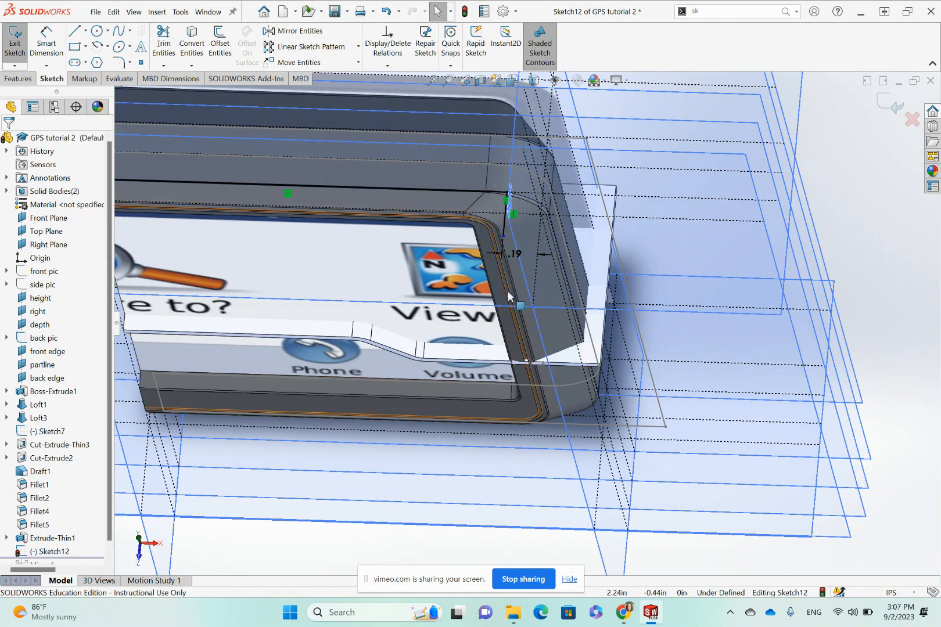
# Start an extruded cut from the open L-shaped sketch with the end condition set to Through All.
pyautogui.scroll(2, 351, 177)
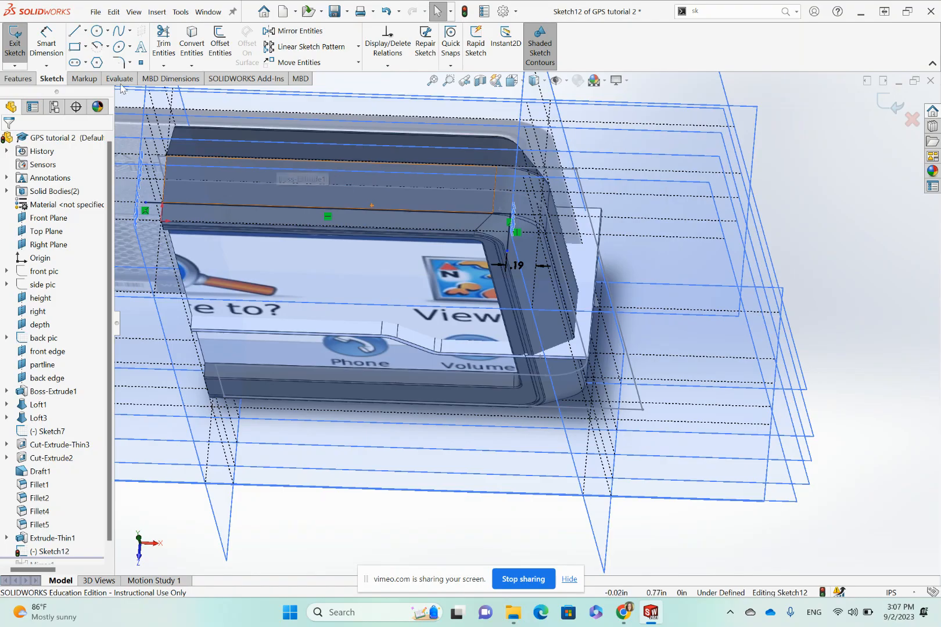
pyautogui.click(18, 78)
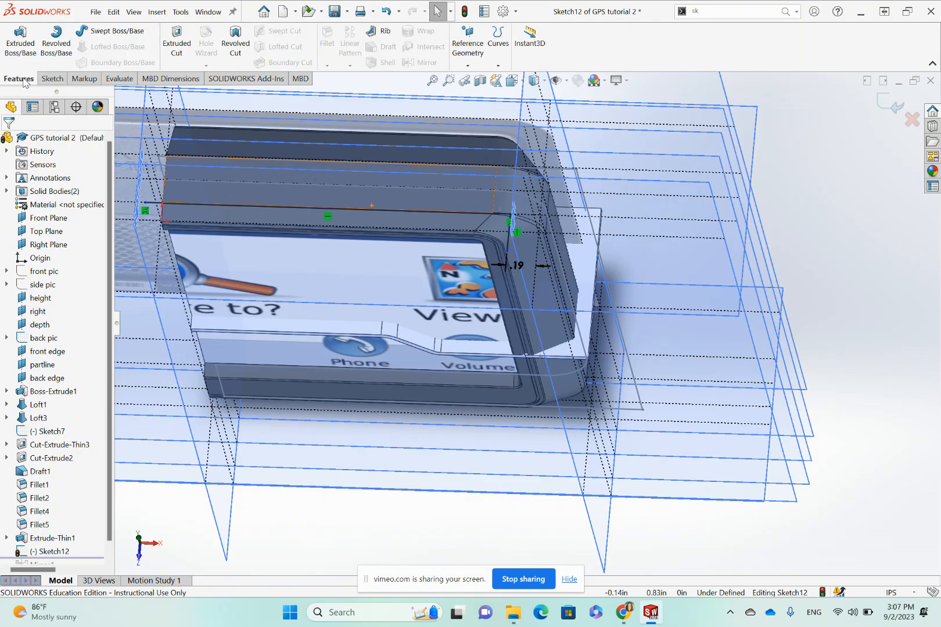
pyautogui.click(177, 41)
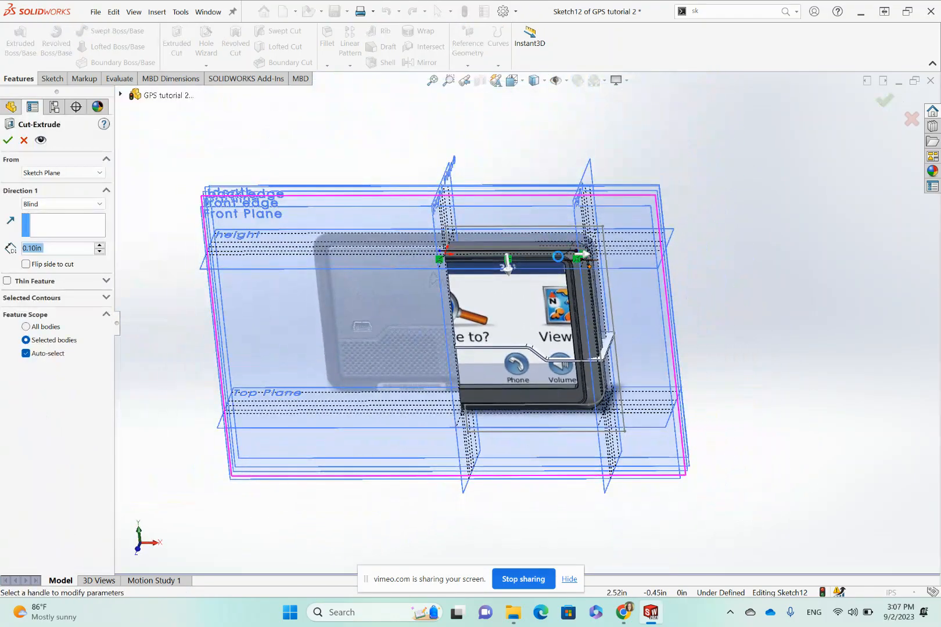
pyautogui.scroll(-3, 559, 256)
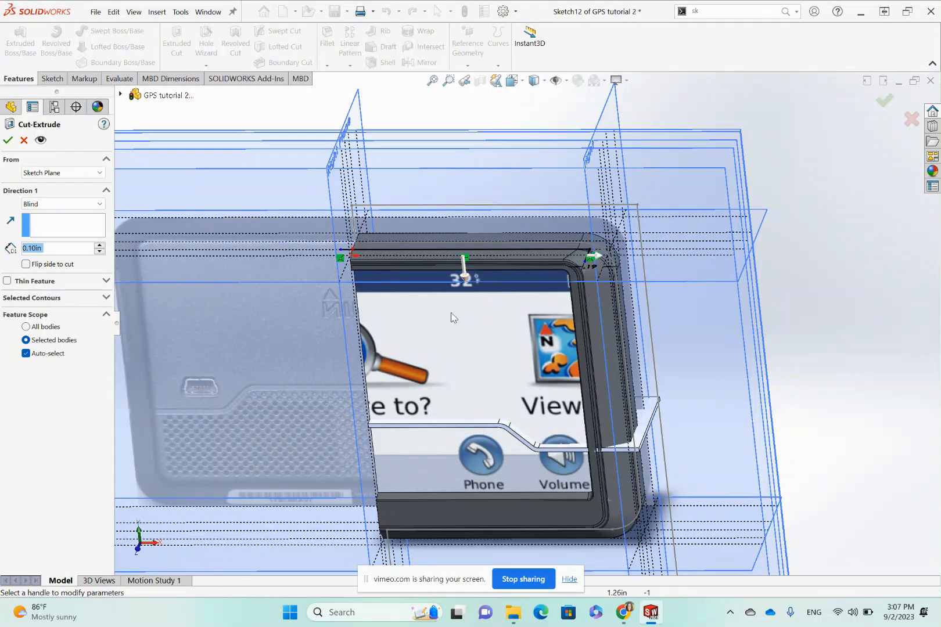
pyautogui.click(93, 204)
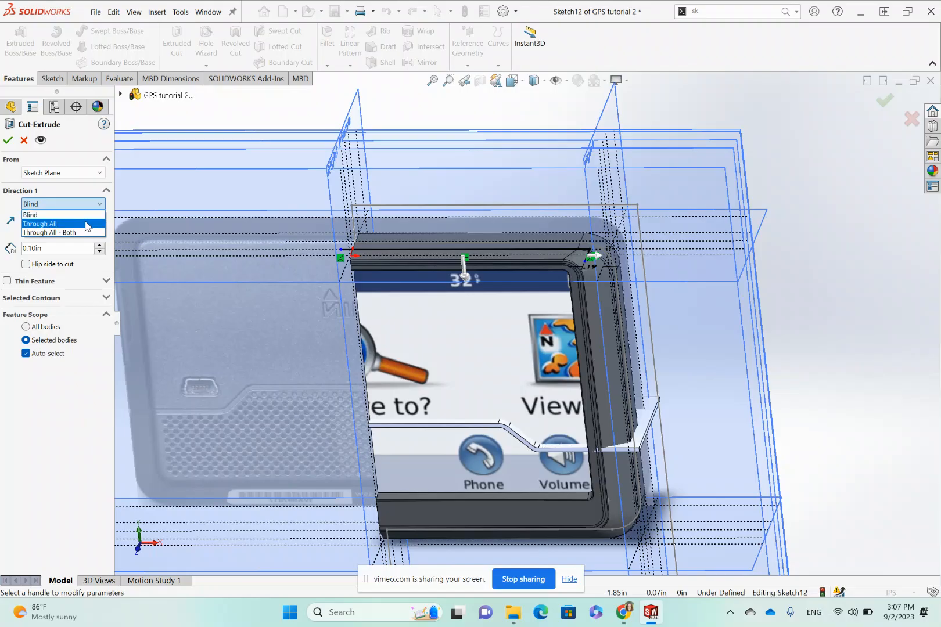
pyautogui.click(88, 224)
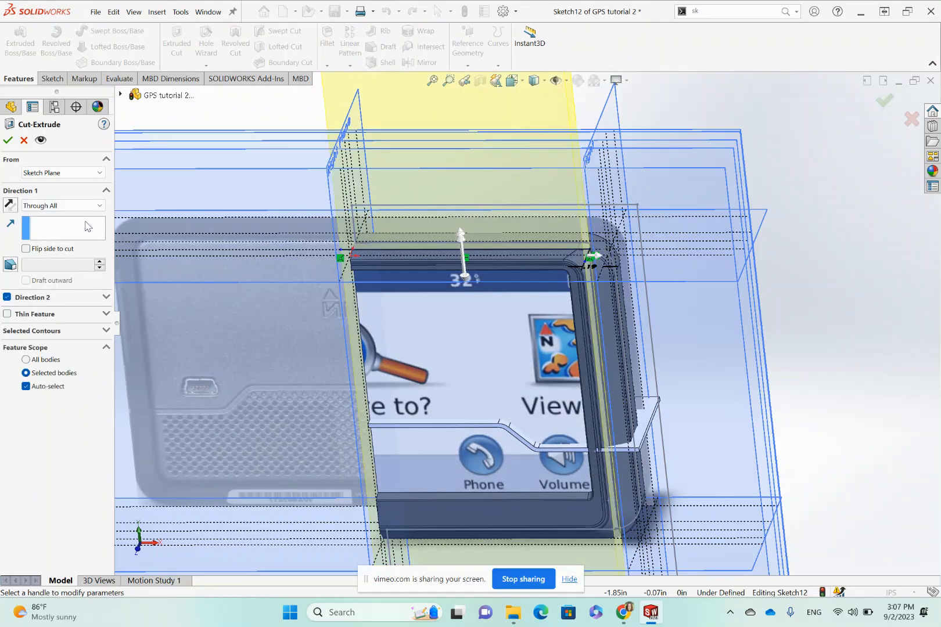
# Flip the side to cut for the Through All cut defined by the L-shaped profile.
pyautogui.scroll(3, 674, 370)
pyautogui.moveTo(575, 373); pyautogui.dragTo(526, 387, button='middle')
pyautogui.scroll(-2, 568, 359)
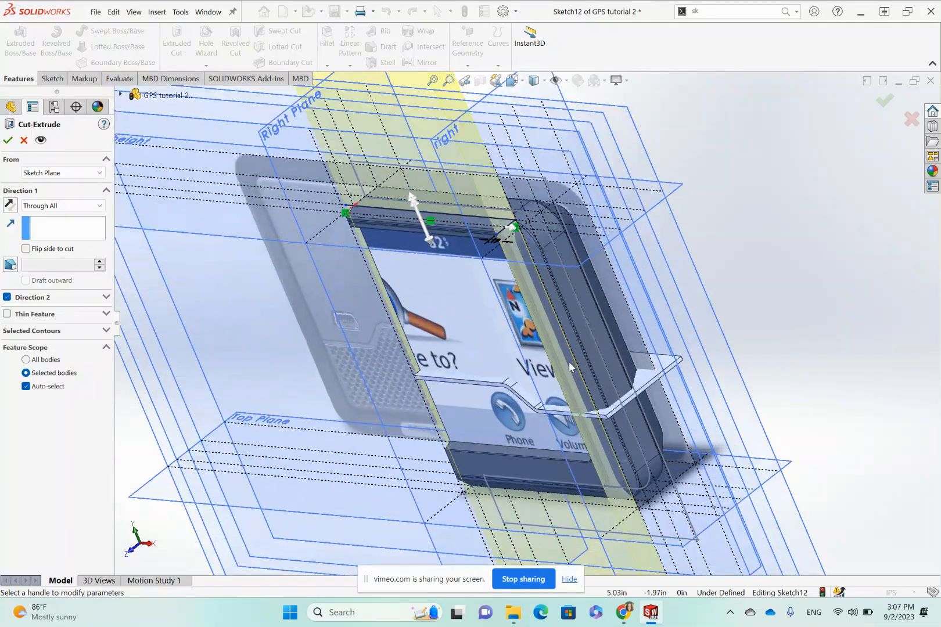
pyautogui.scroll(-1, 570, 361)
pyautogui.scroll(-1, 562, 367)
pyautogui.scroll(1, 560, 365)
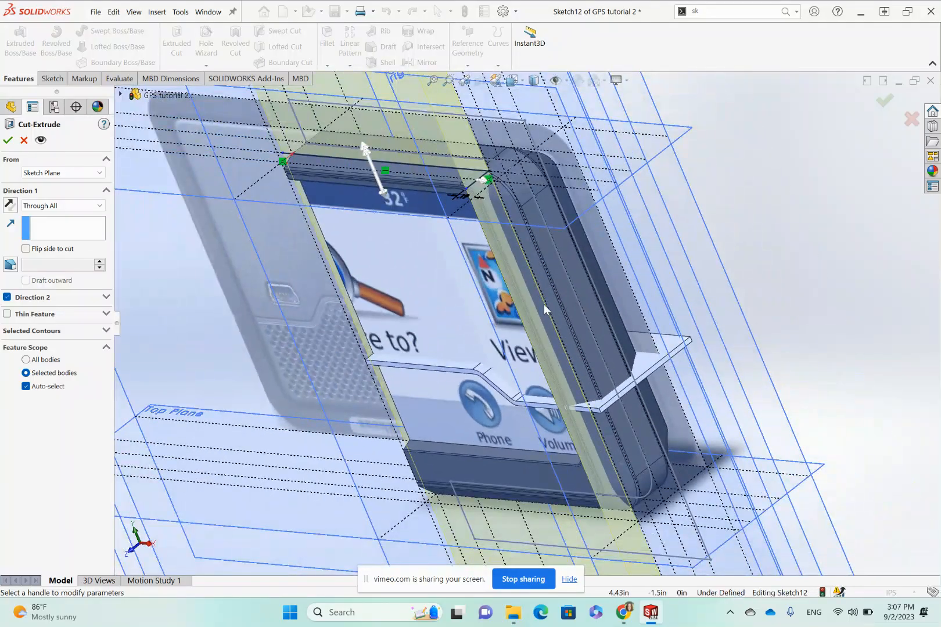
pyautogui.moveTo(545, 310); pyautogui.dragTo(581, 440, button='middle')
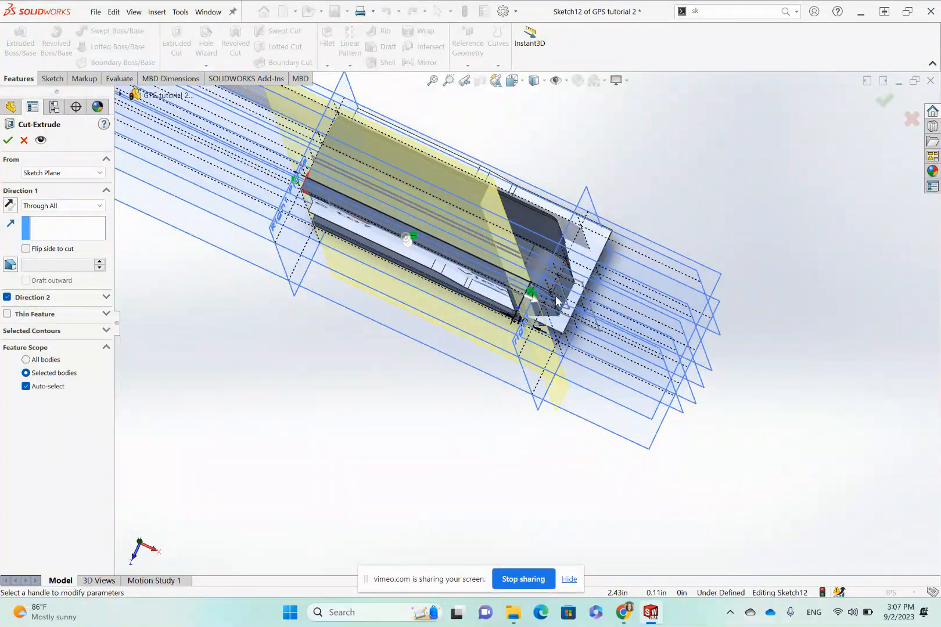
pyautogui.moveTo(556, 301)
pyautogui.mouseDown(button='middle')
pyautogui.moveTo(546, 337)
pyautogui.moveTo(527, 332)
pyautogui.moveTo(561, 281)
pyautogui.mouseUp(button='middle')
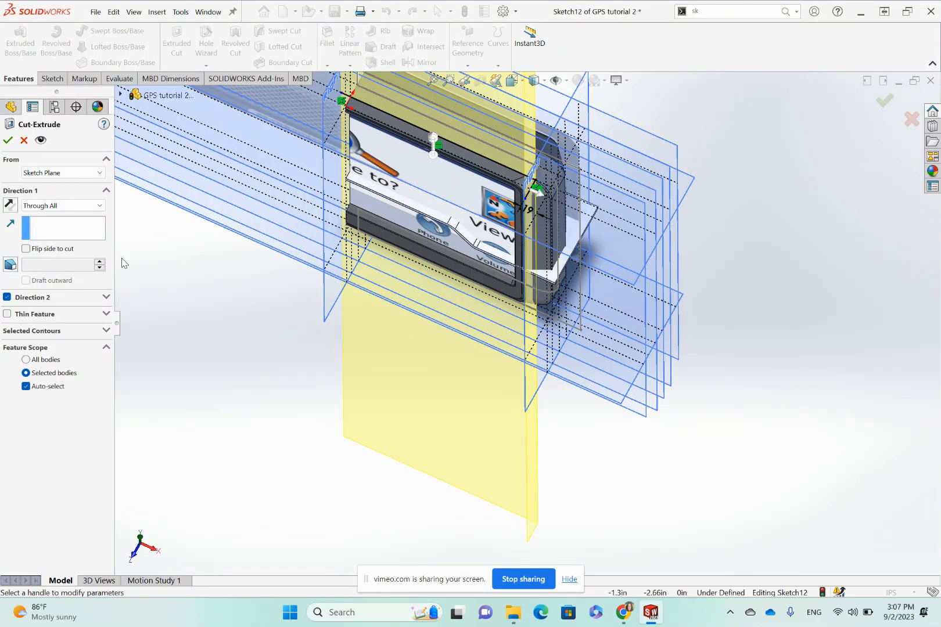
pyautogui.click(26, 249)
# Turn off automatic body selection, limit the cut to the thin speaker border body Extrude-Thin1, and apply it.
pyautogui.click(26, 386)
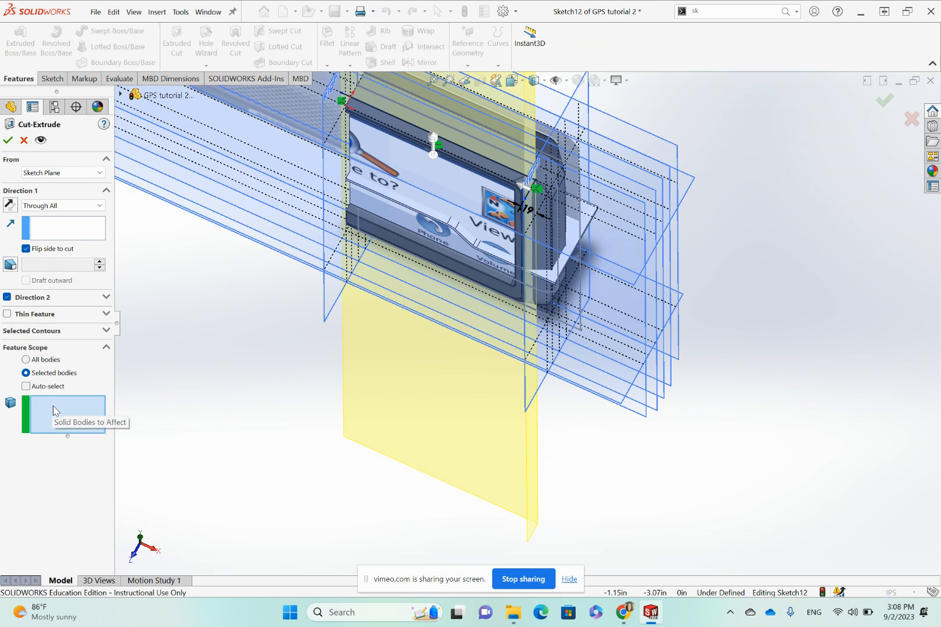
pyautogui.click(65, 414)
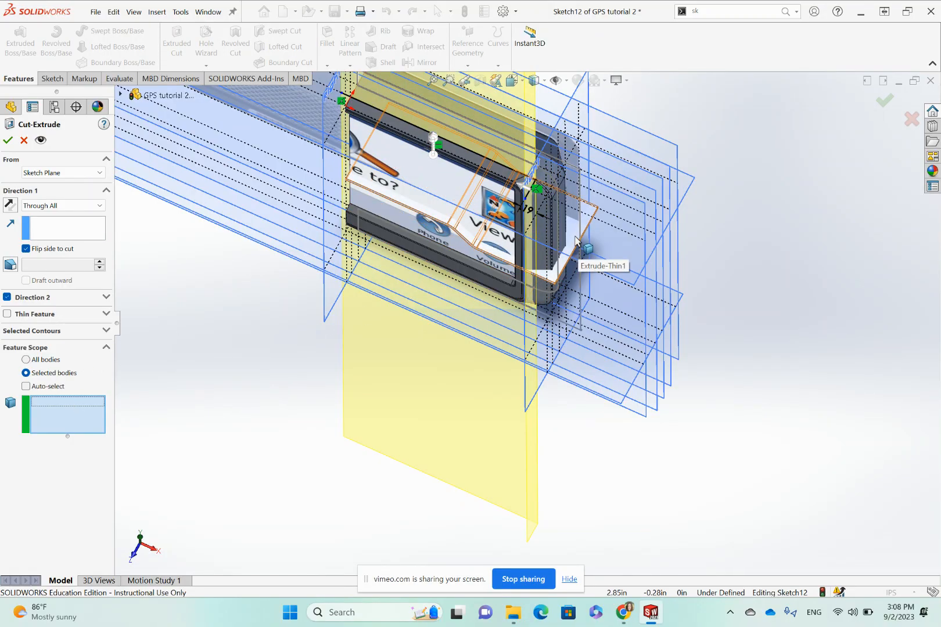
pyautogui.click(120, 94)
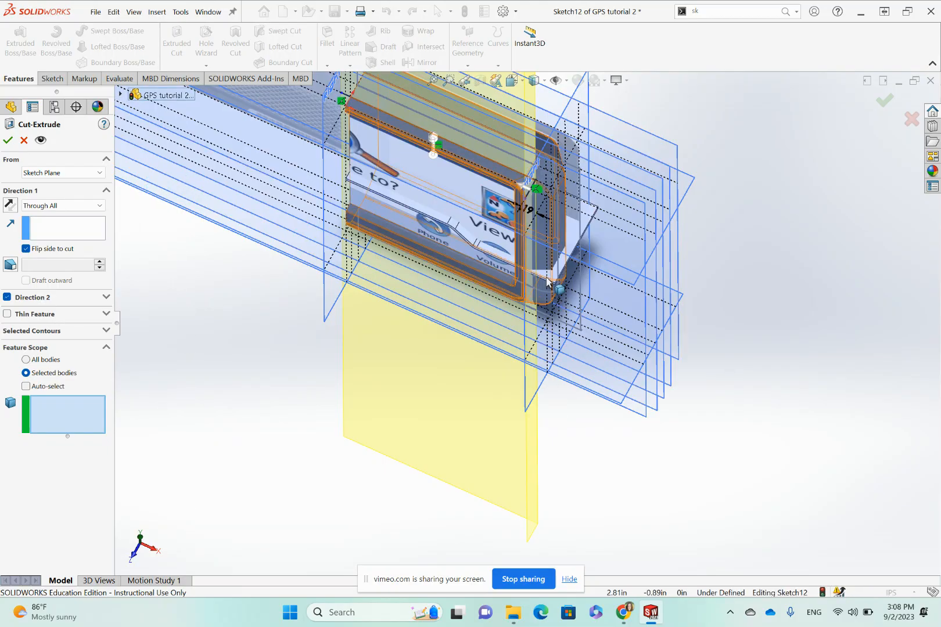
pyautogui.click(590, 225)
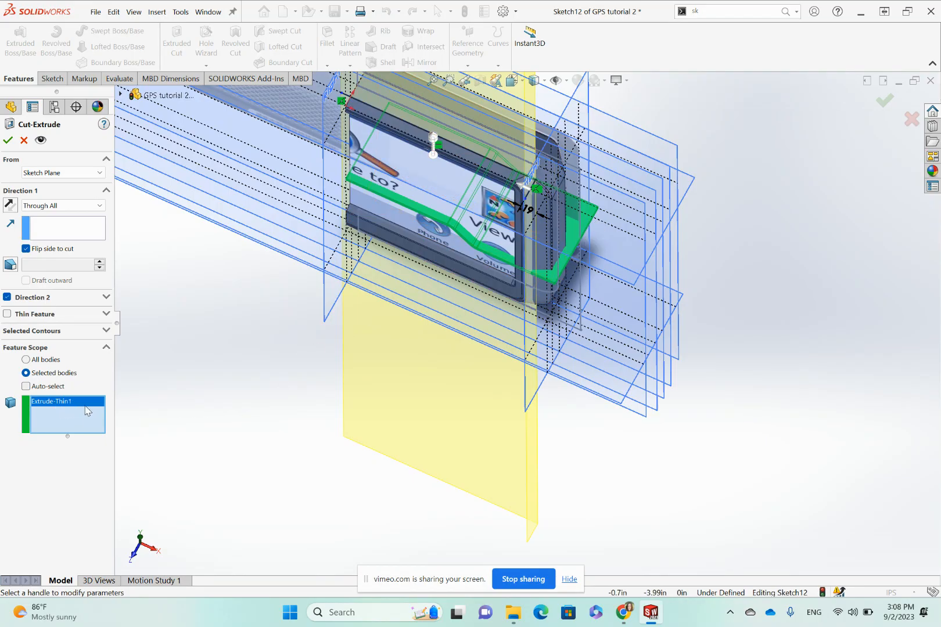
pyautogui.click(8, 141)
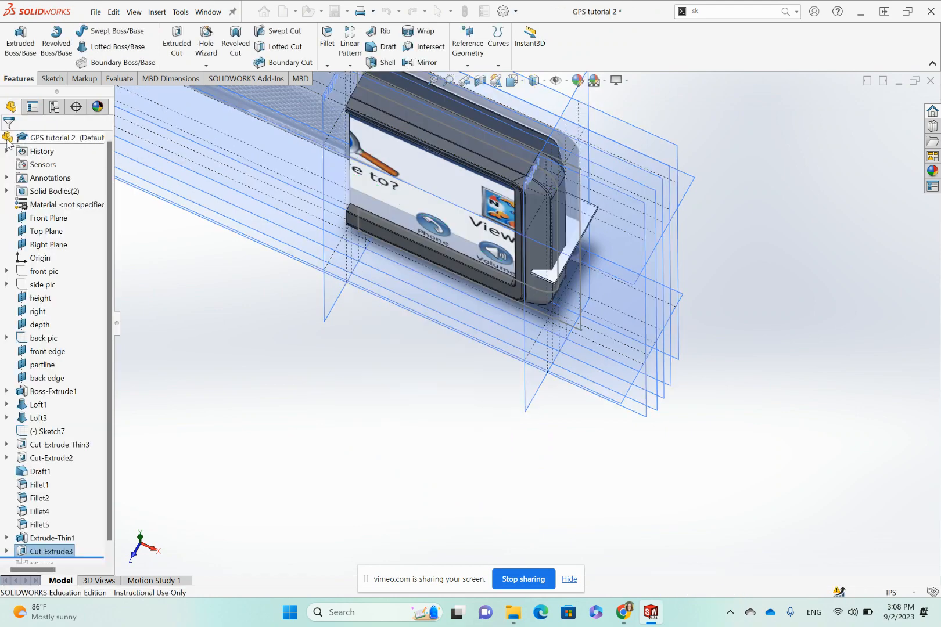
# Check the trimmed border body around the housing's side and save the part.
pyautogui.scroll(-5, 494, 235)
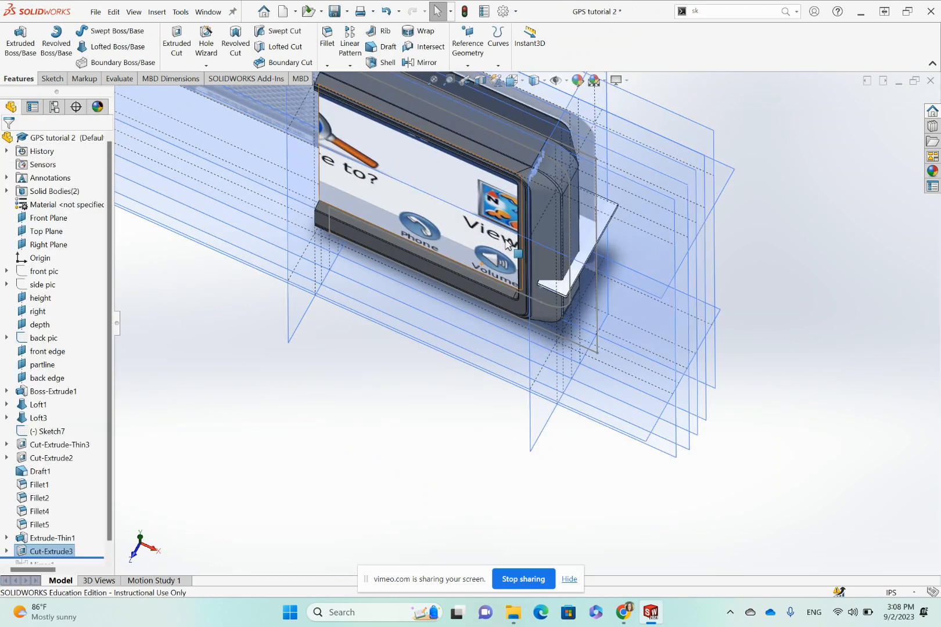
pyautogui.scroll(-3, 567, 342)
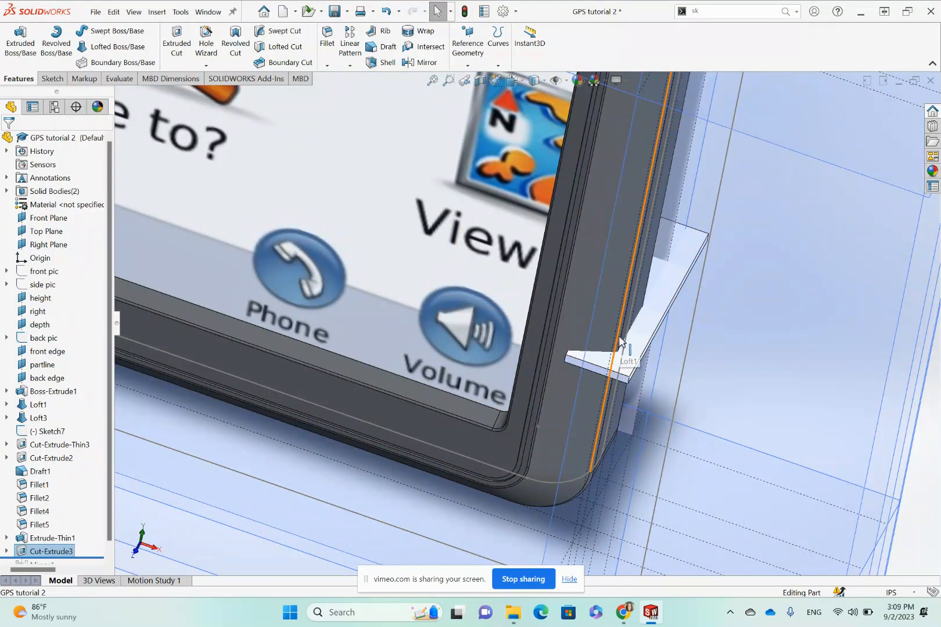
pyautogui.scroll(4, 622, 325)
pyautogui.moveTo(617, 307); pyautogui.dragTo(592, 396, button='middle')
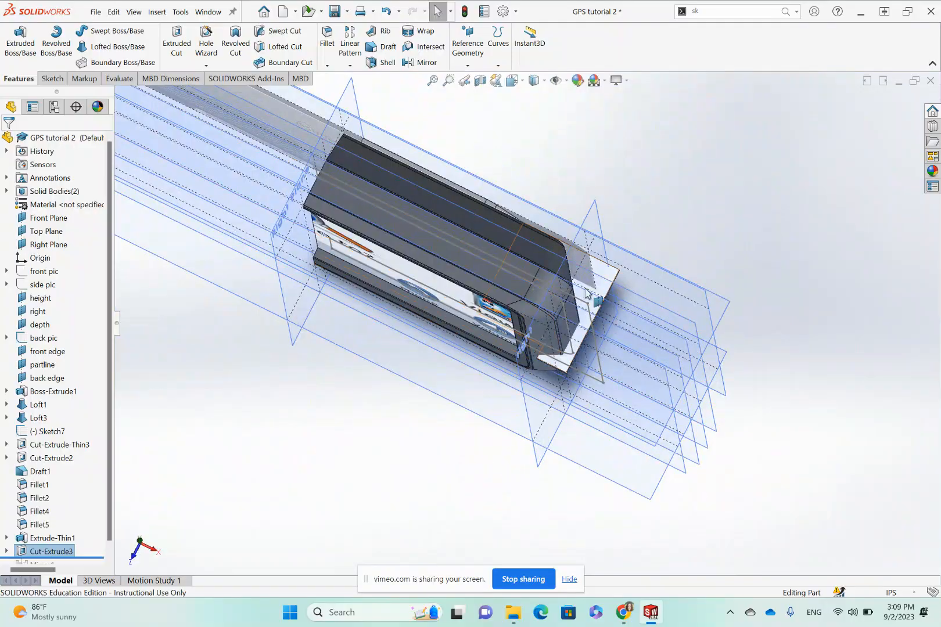
pyautogui.scroll(-2, 563, 323)
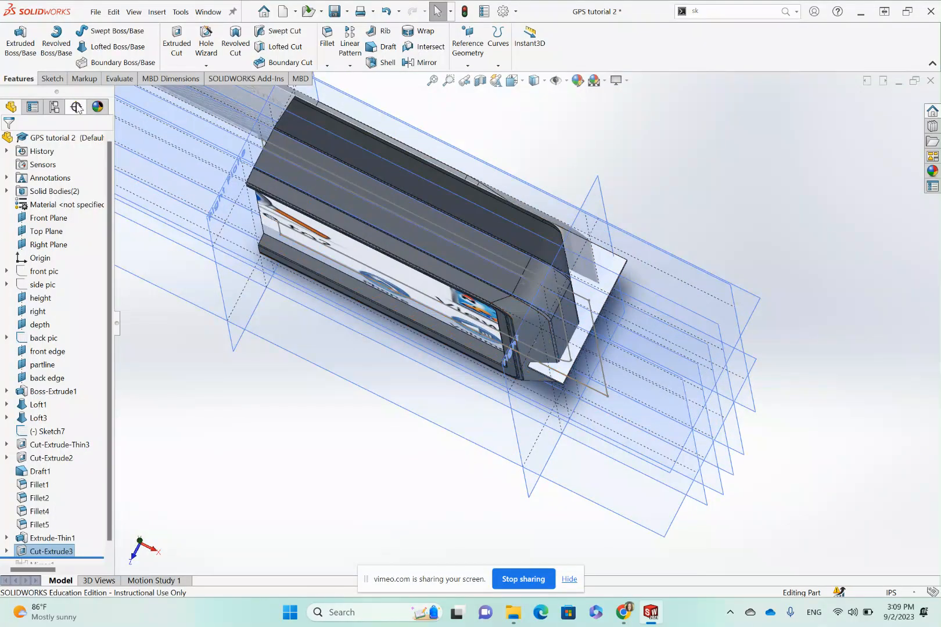
pyautogui.click(101, 12)
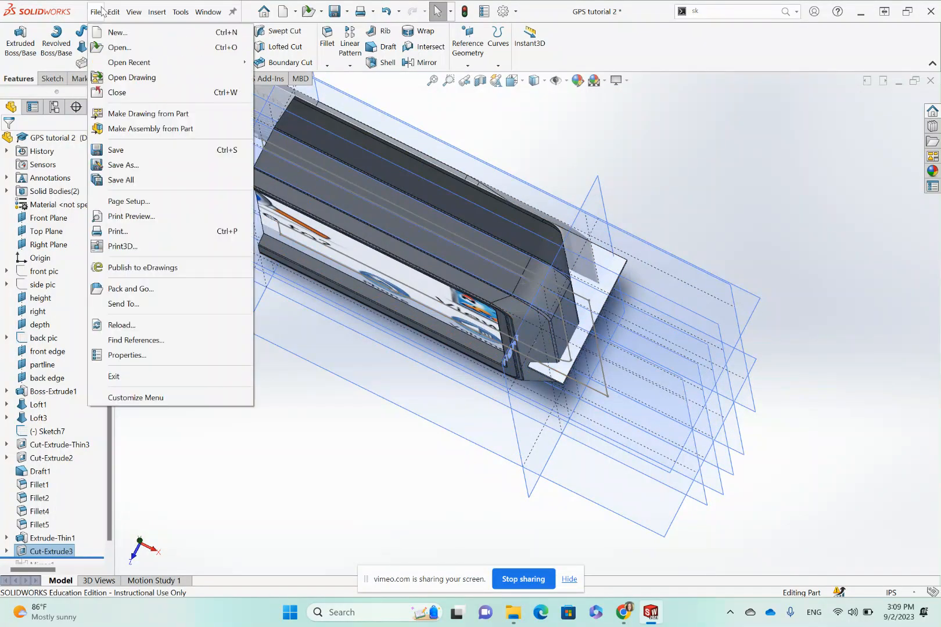
pyautogui.click(116, 150)
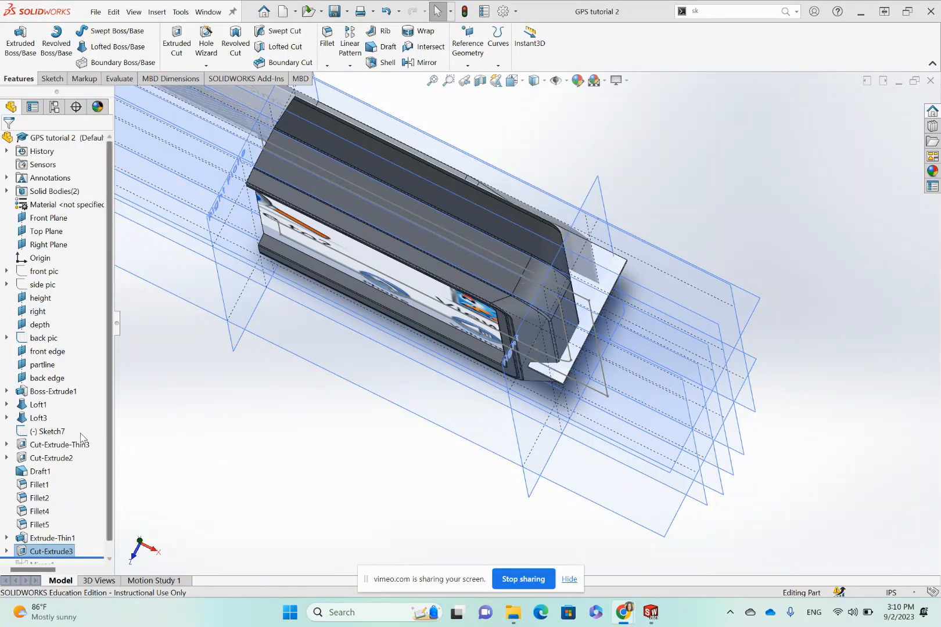
pyautogui.scroll(-1, 79, 446)
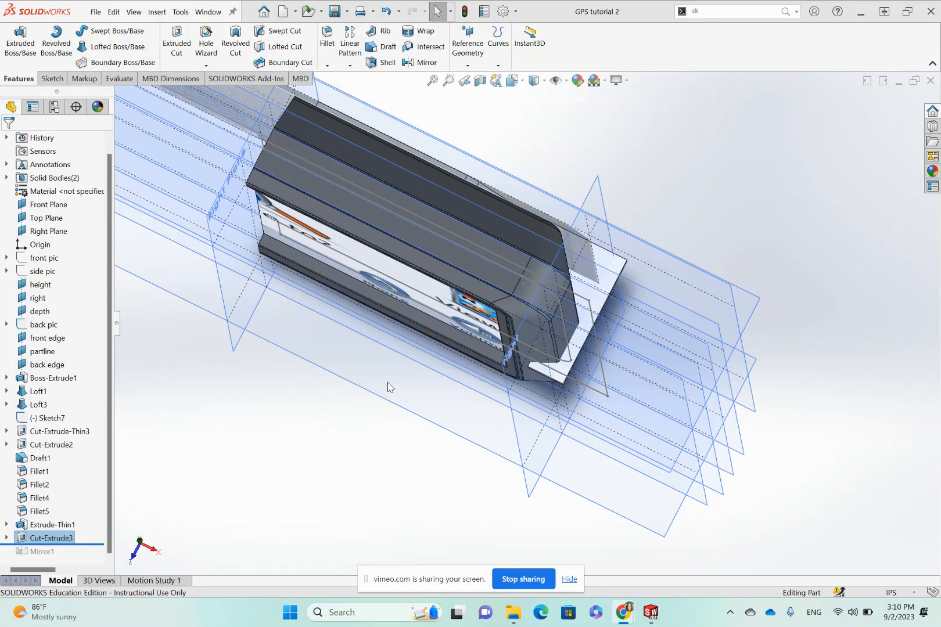
pyautogui.scroll(2, 389, 388)
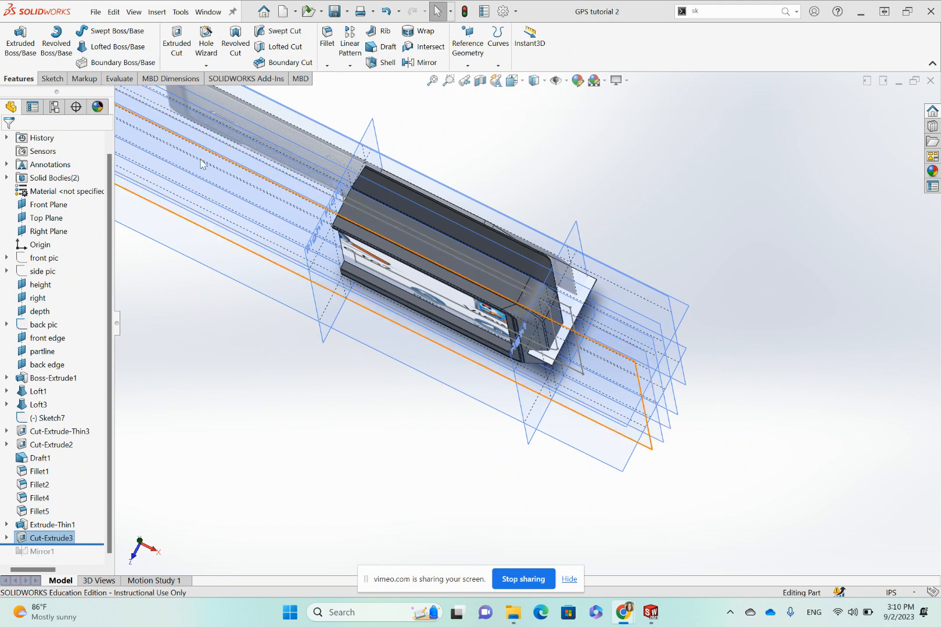
pyautogui.click(715, 13)
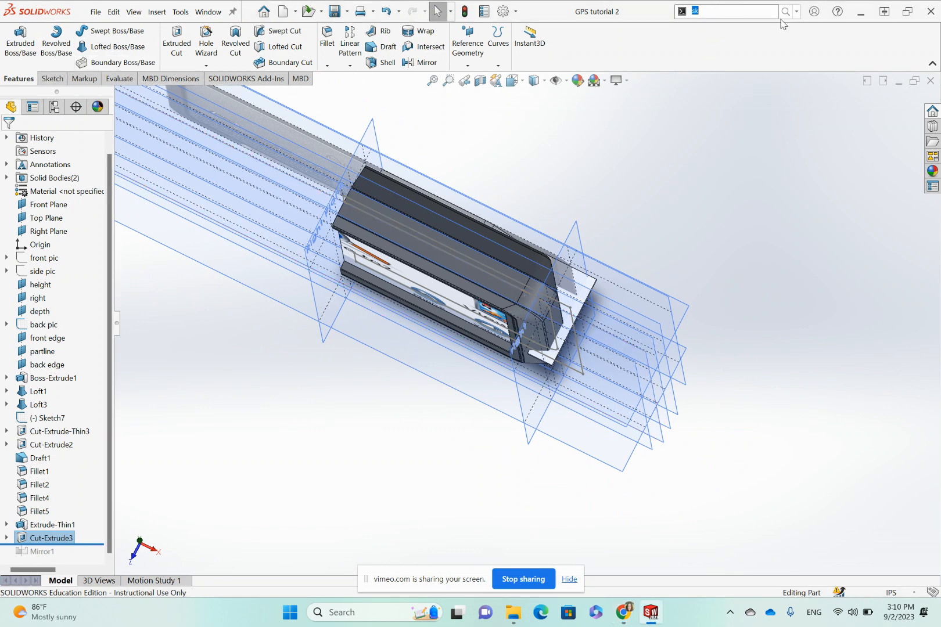
pyautogui.click(177, 12)
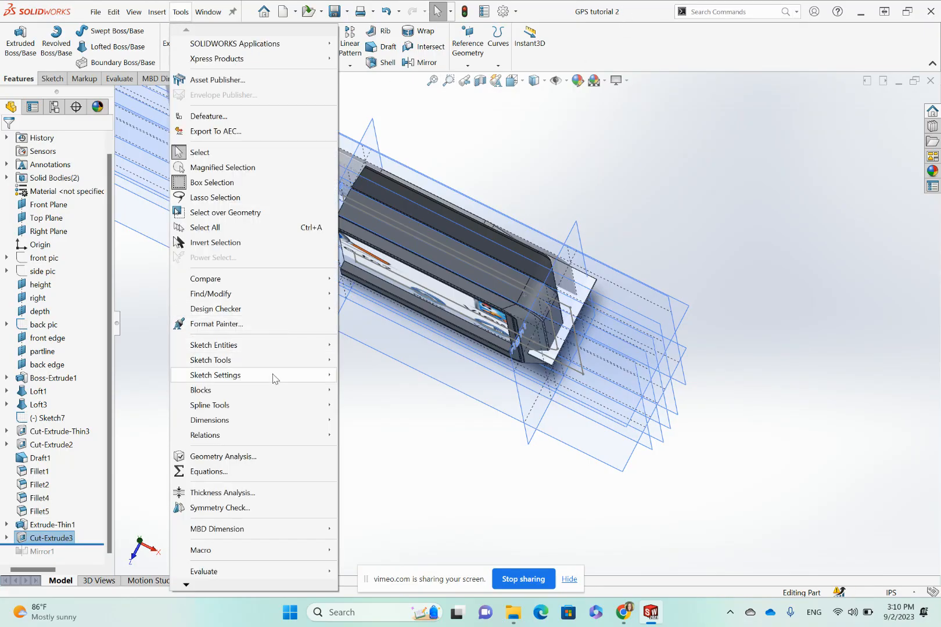
pyautogui.moveTo(241, 549)
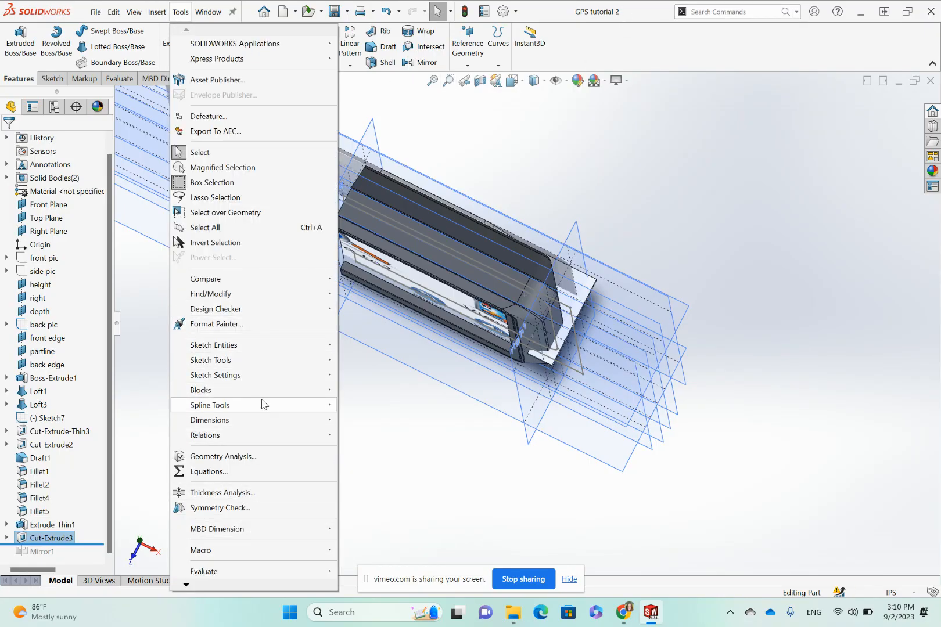
pyautogui.moveTo(187, 585)
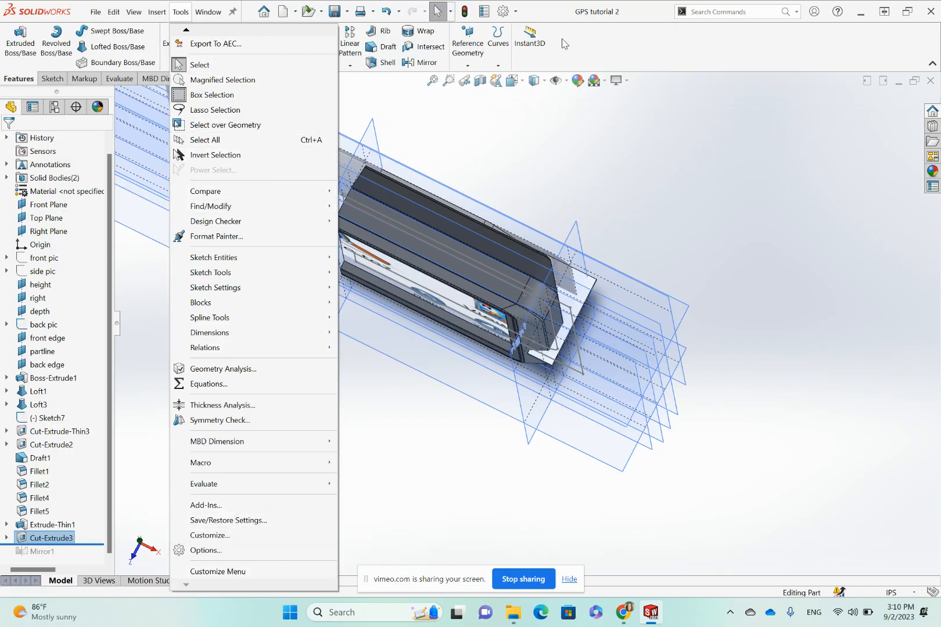
pyautogui.click(592, 40)
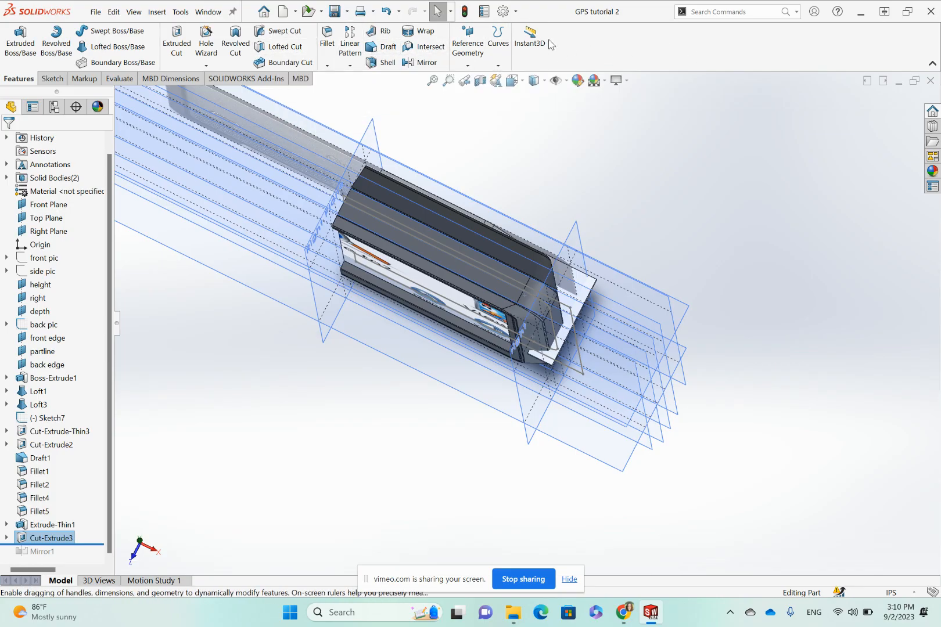
# Show the Surfaces toolbar, look over its surface tools, and hide the toolbar again.
pyautogui.rightClick(586, 42)
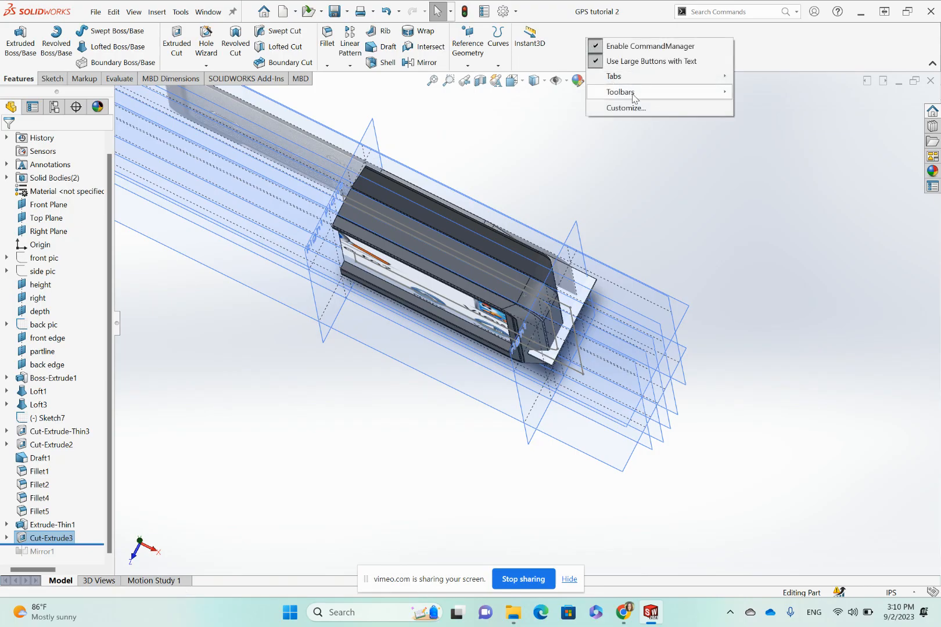
pyautogui.moveTo(633, 96)
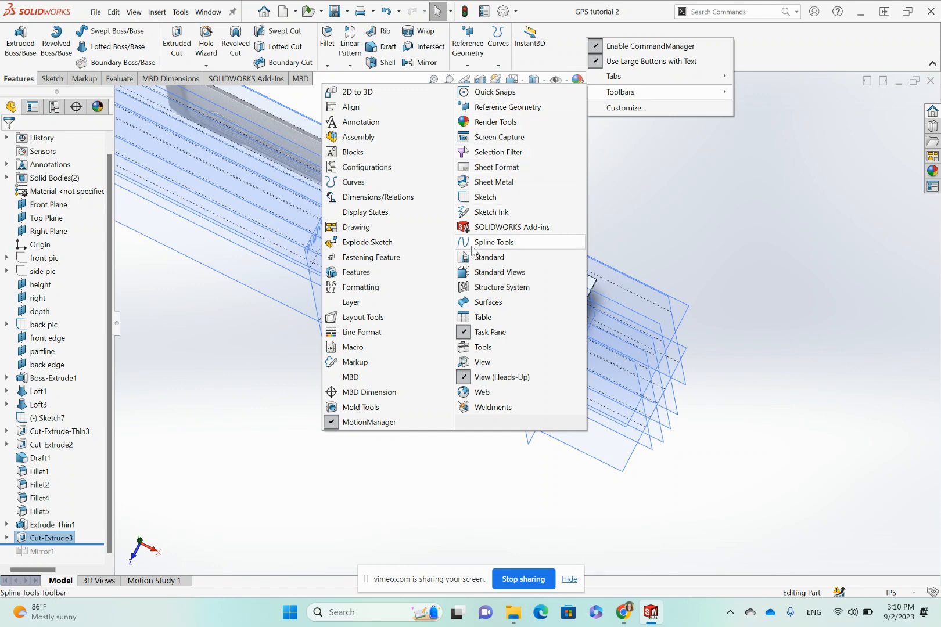
pyautogui.click(494, 305)
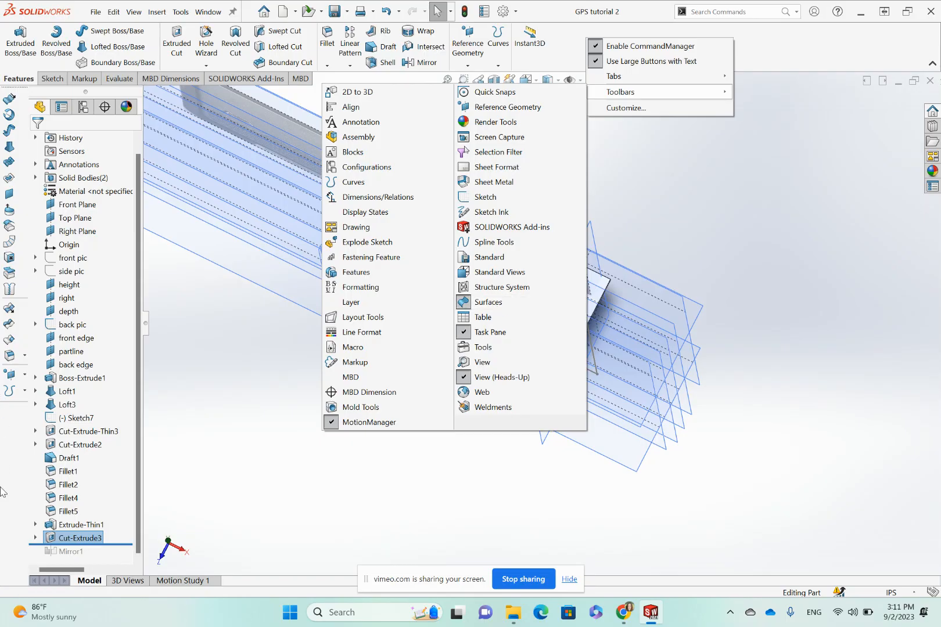
pyautogui.click(7, 452)
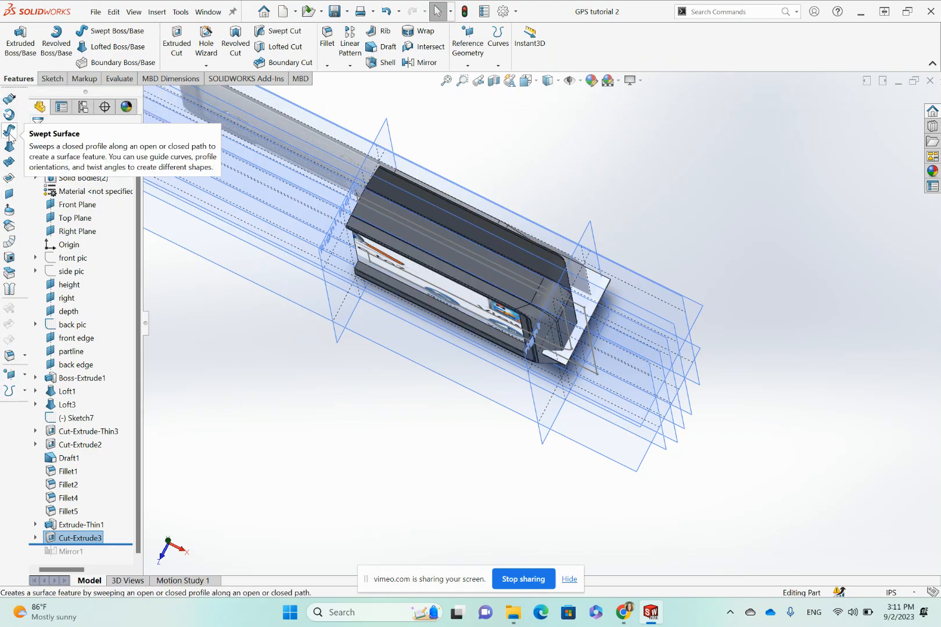
pyautogui.rightClick(583, 52)
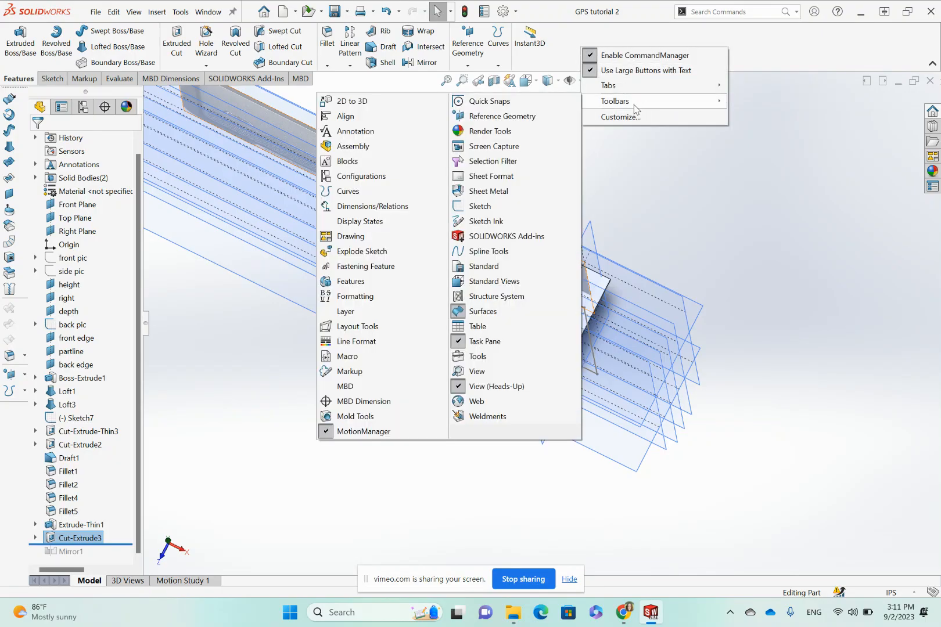
pyautogui.click(482, 312)
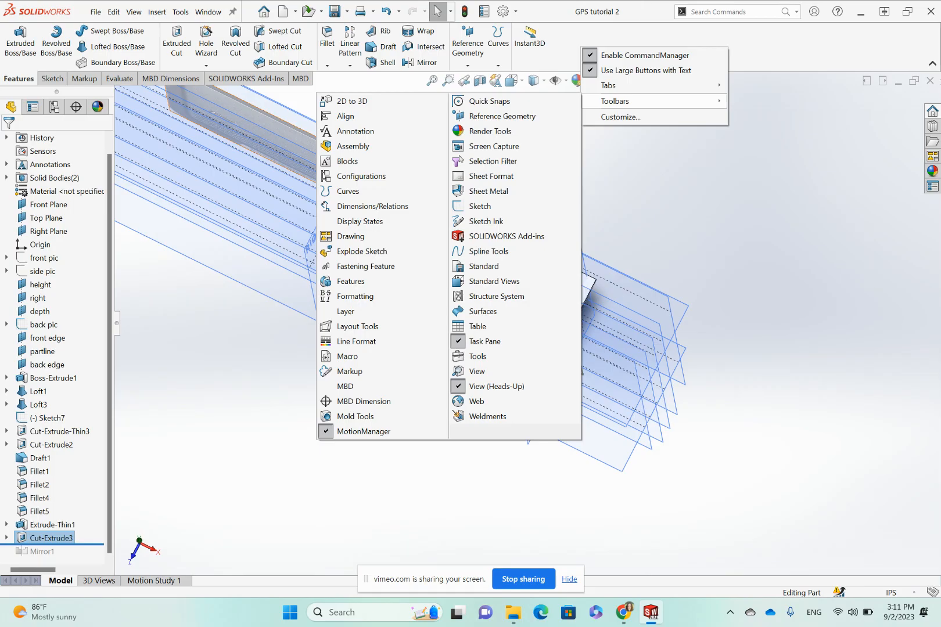
# Add the Surfaces tab to the CommandManager and show its surface tools.
pyautogui.rightClick(544, 11)
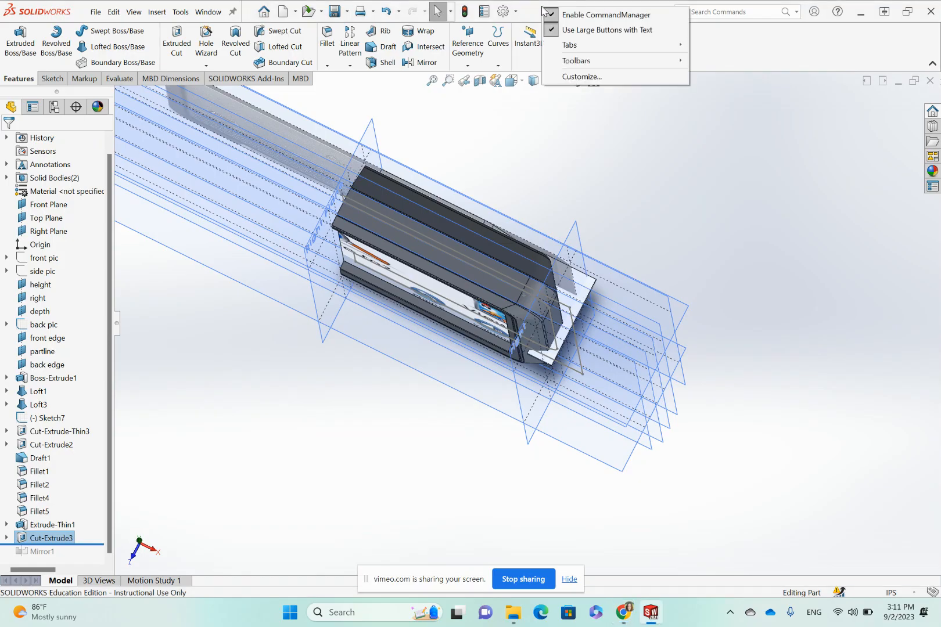
pyautogui.moveTo(568, 66)
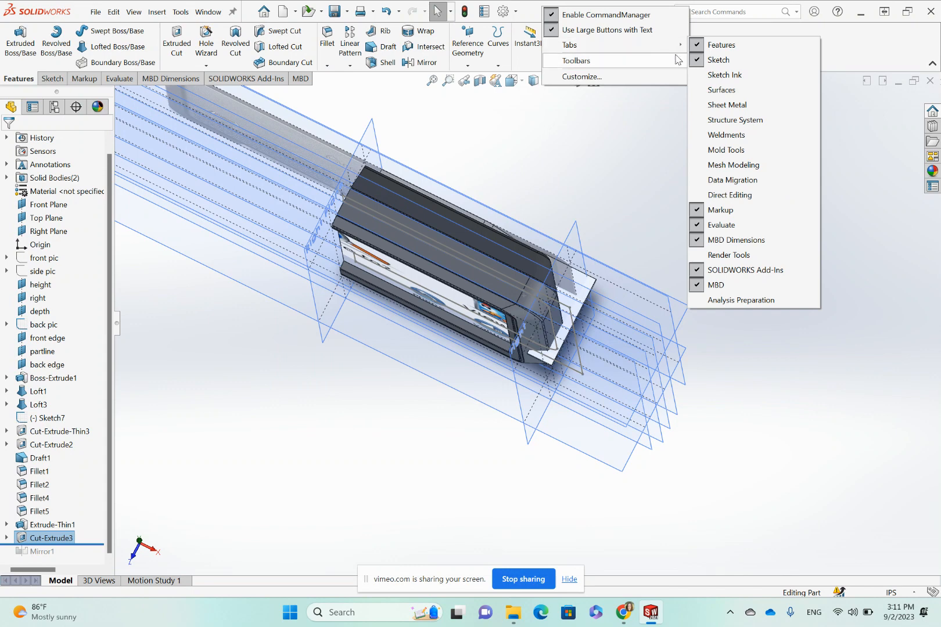
pyautogui.click(720, 91)
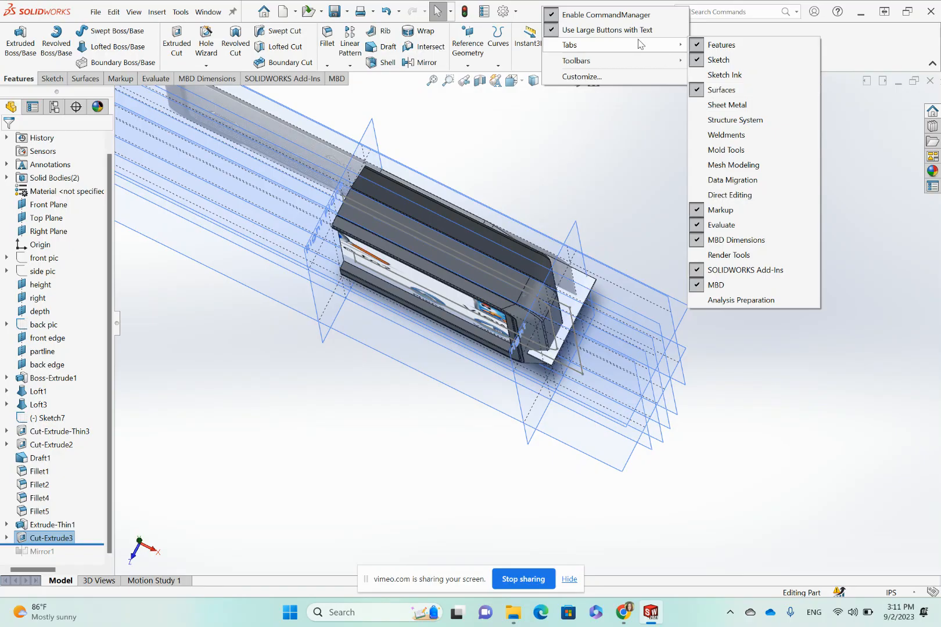
pyautogui.click(852, 58)
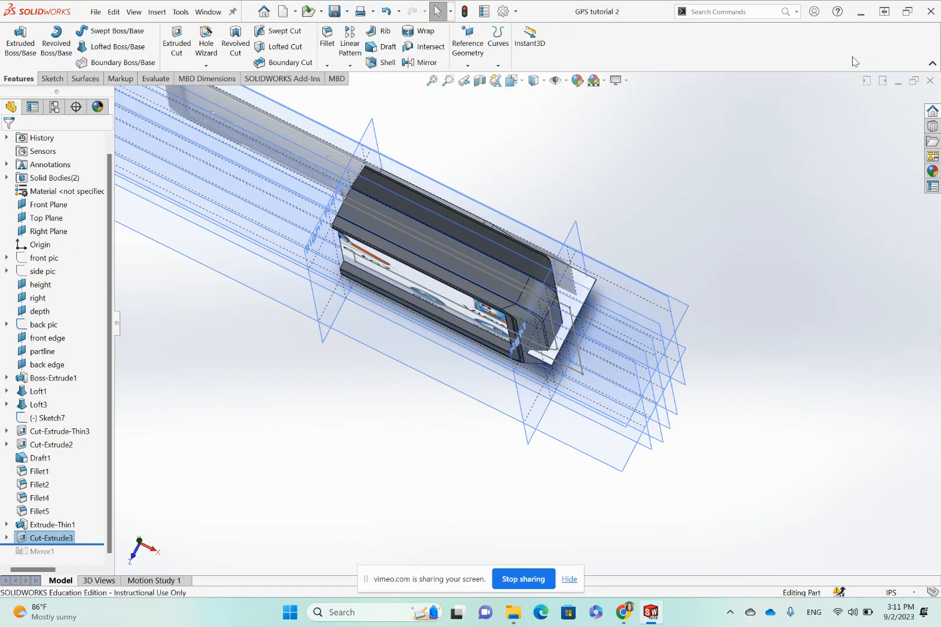
pyautogui.click(95, 81)
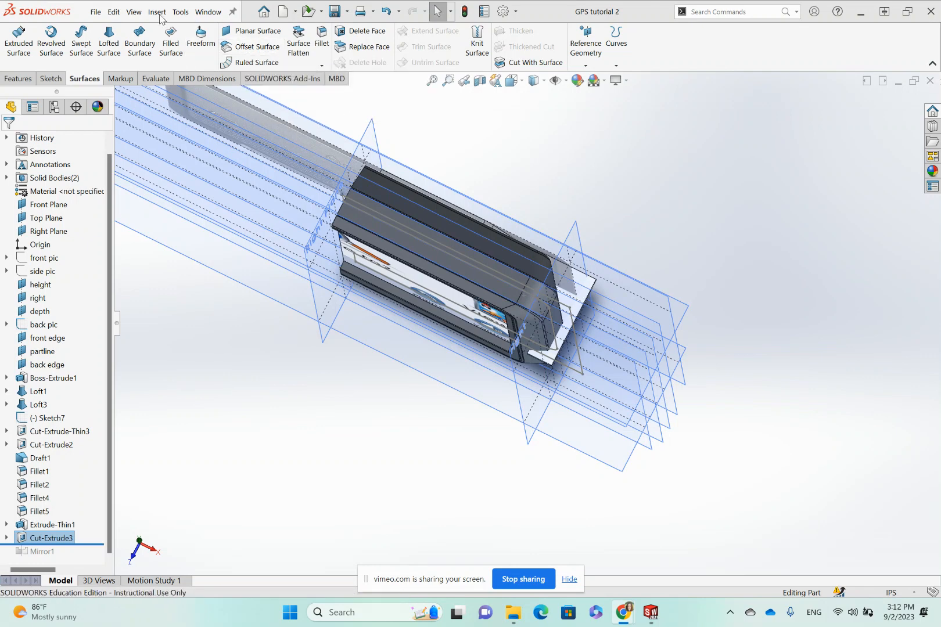
# Turn on Hide All Types to clear the planes and other reference items from the view.
pyautogui.click(134, 12)
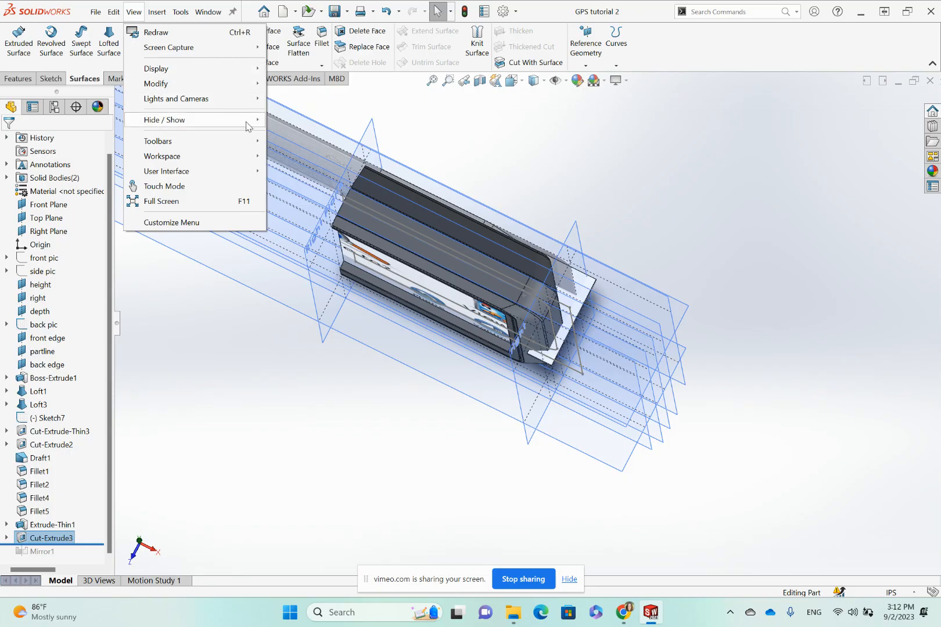
pyautogui.moveTo(250, 121)
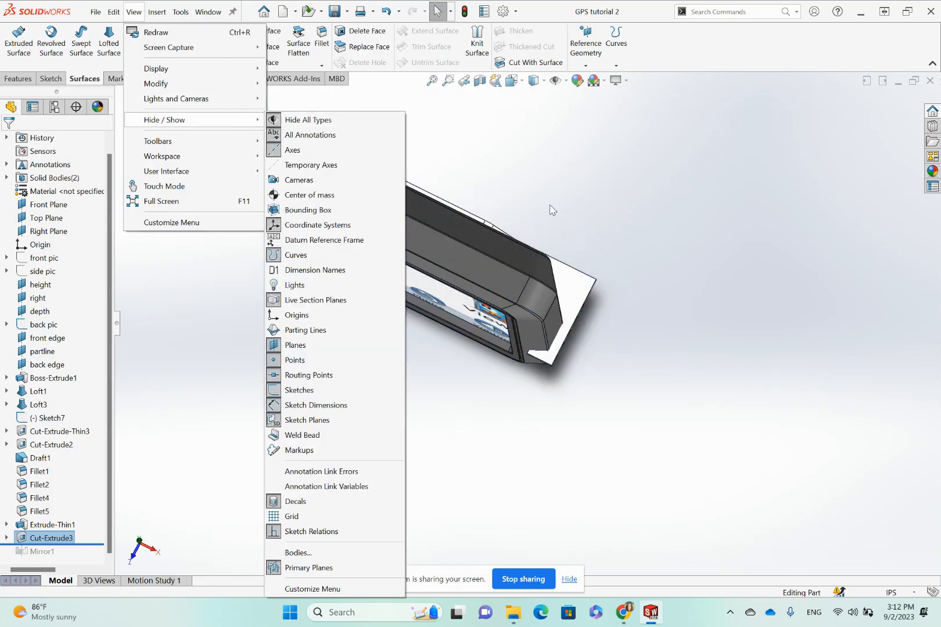
pyautogui.click(531, 184)
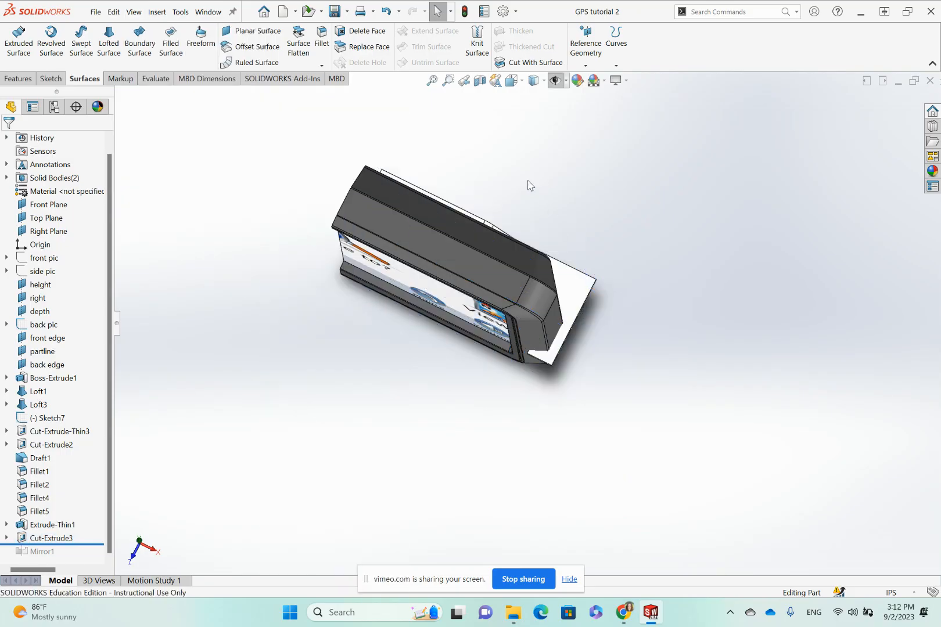
# Start an Offset Surface and select the housing's slanted side face beside the screen bezel.
pyautogui.click(268, 49)
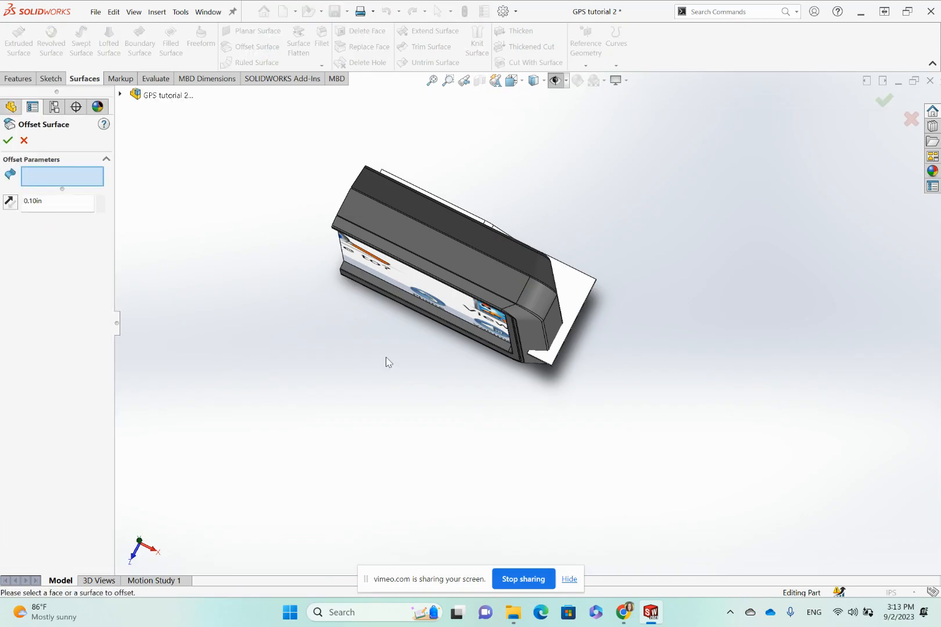
pyautogui.scroll(-5, 515, 290)
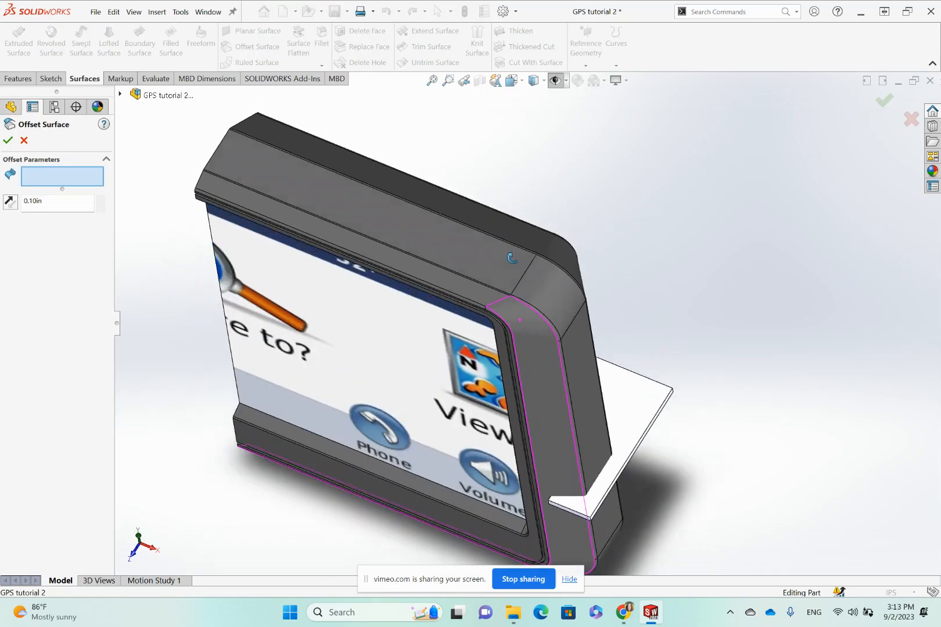
pyautogui.scroll(-2, 513, 258)
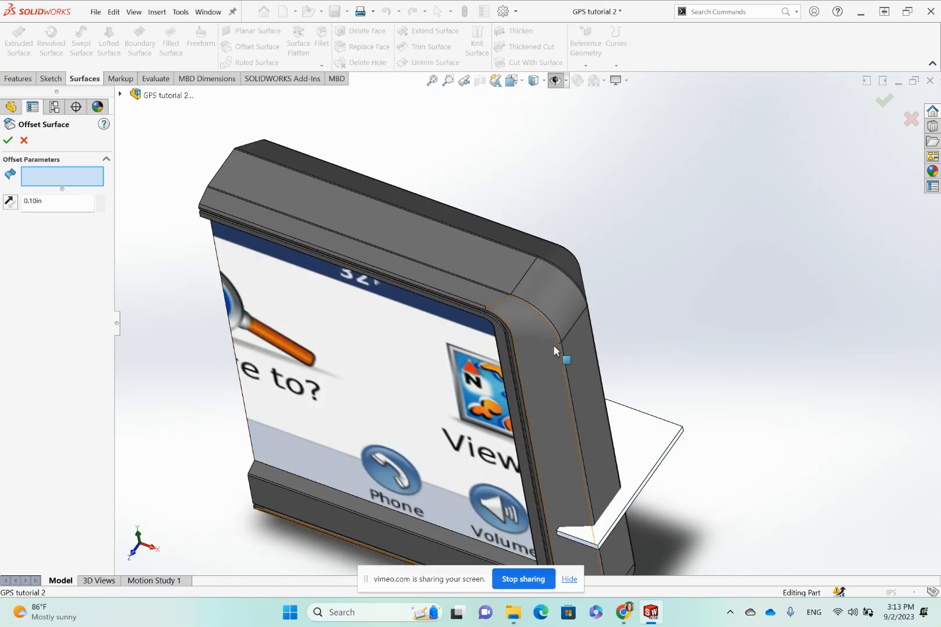
pyautogui.scroll(3, 610, 488)
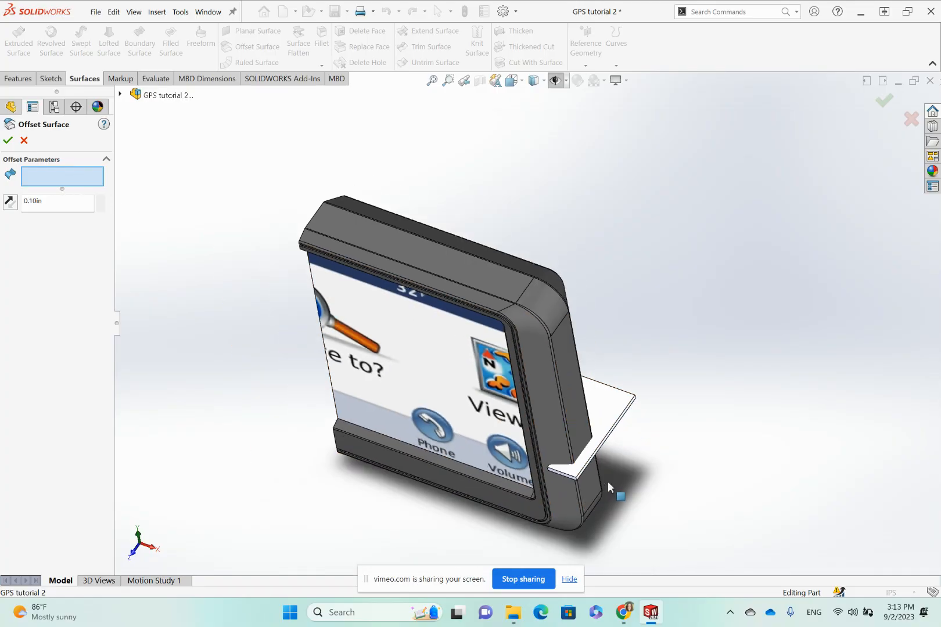
pyautogui.moveTo(610, 488); pyautogui.dragTo(548, 495, button='middle')
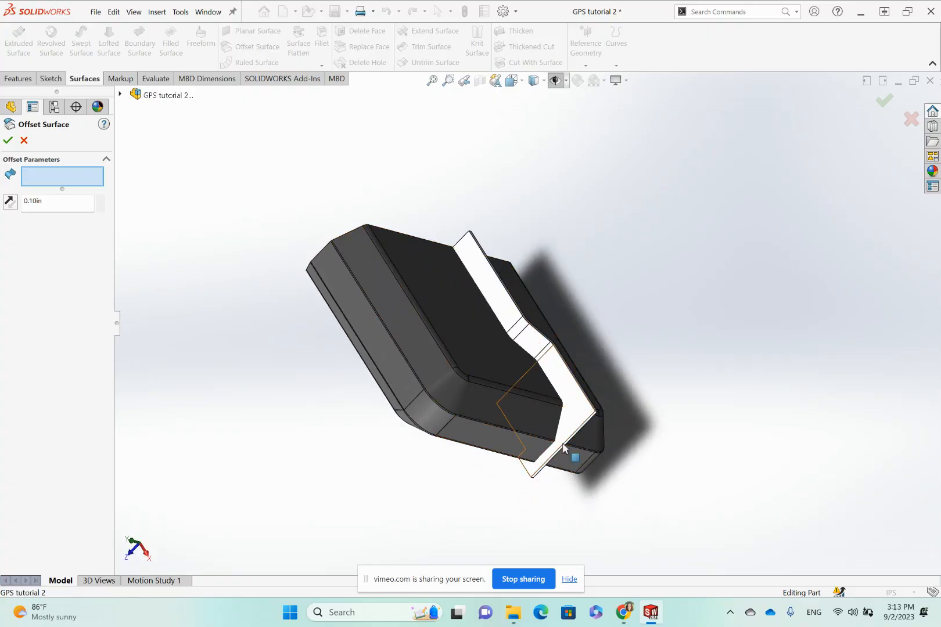
pyautogui.moveTo(542, 447); pyautogui.dragTo(573, 344, button='middle')
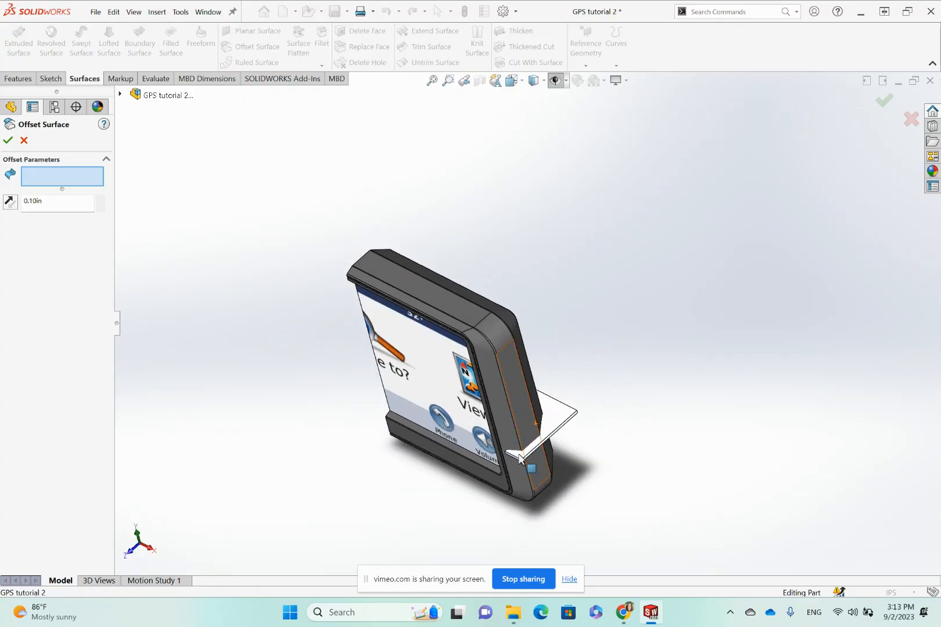
pyautogui.scroll(-5, 534, 439)
pyautogui.click(460, 349)
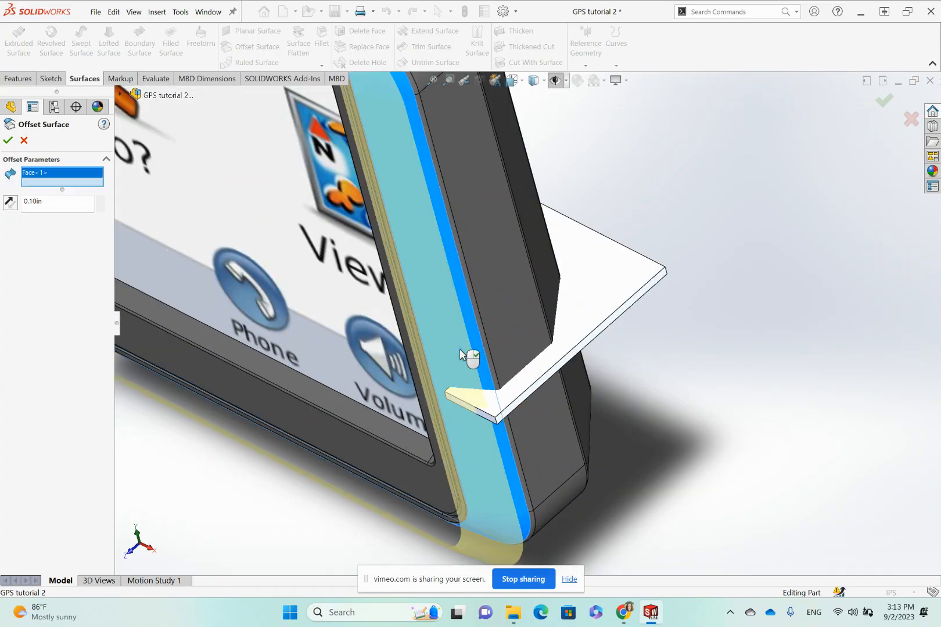
# Add the housing's flat side face, the fillet between it and the front slanted face, and the rear slanted face to the offset.
pyautogui.scroll(-4, 473, 357)
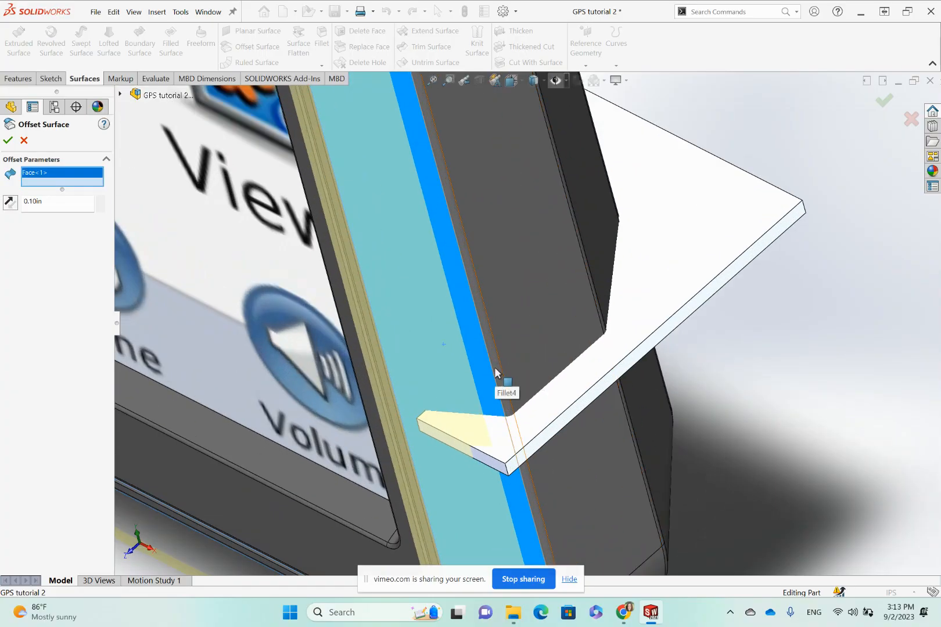
pyautogui.click(527, 351)
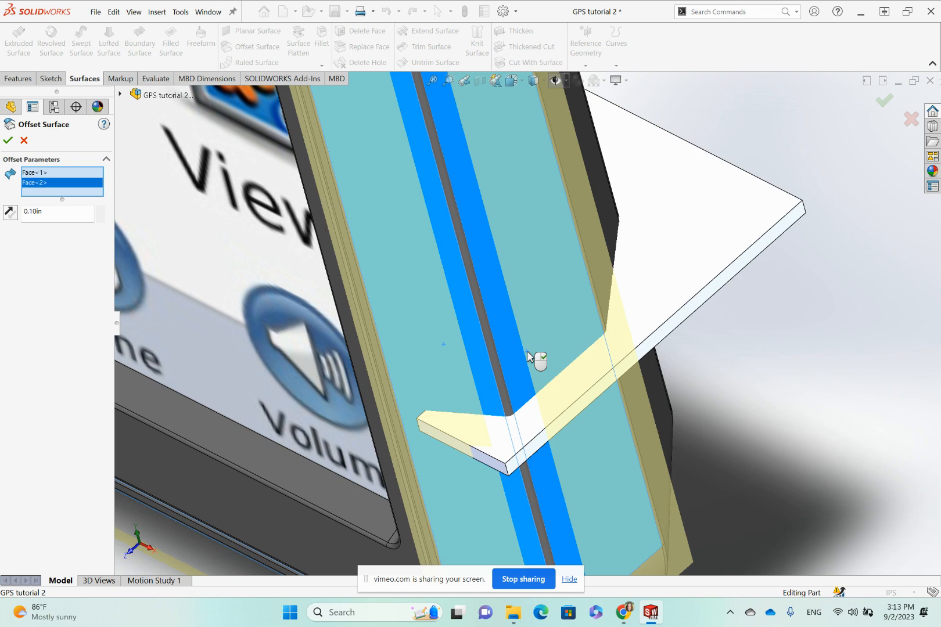
pyautogui.click(505, 392)
pyautogui.moveTo(595, 367); pyautogui.dragTo(592, 291, button='middle')
pyautogui.click(587, 291)
# Add the two remaining narrow fillet faces along the side and the housing's back face to the offset selection.
pyautogui.scroll(-6, 575, 325)
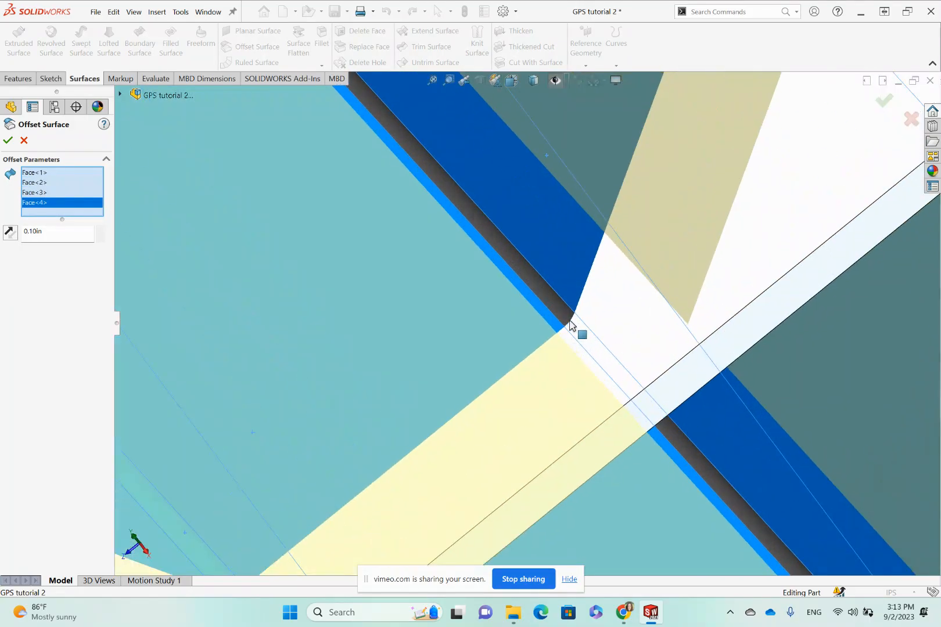
pyautogui.scroll(-2, 571, 324)
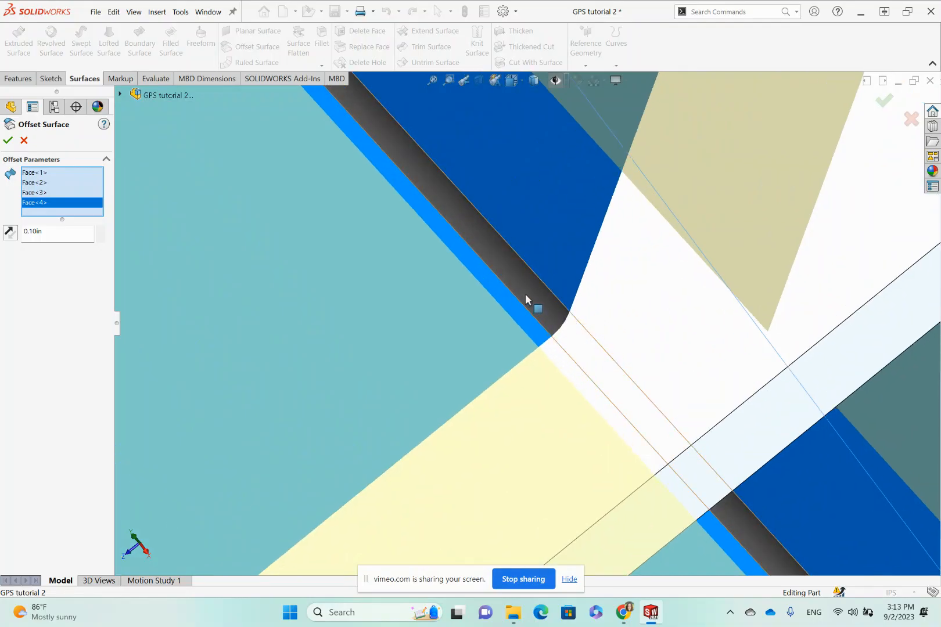
pyautogui.click(555, 310)
pyautogui.scroll(5, 563, 273)
pyautogui.moveTo(583, 267); pyautogui.dragTo(572, 226, button='middle')
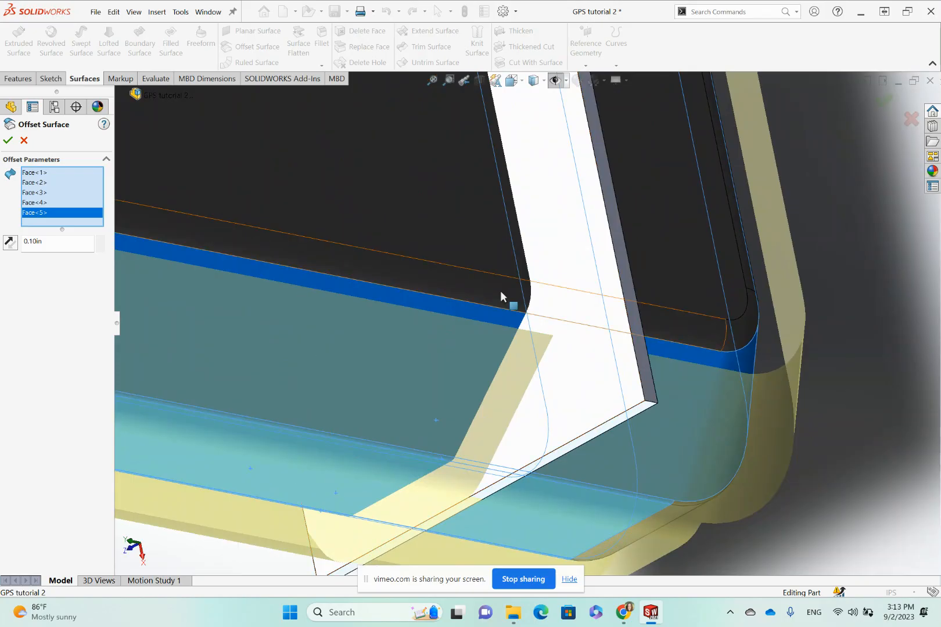
pyautogui.click(502, 292)
pyautogui.click(488, 222)
# Examine the offset surface preview around the housing and the trimmed border body from the front, side and rear.
pyautogui.scroll(4, 487, 224)
pyautogui.scroll(3, 489, 223)
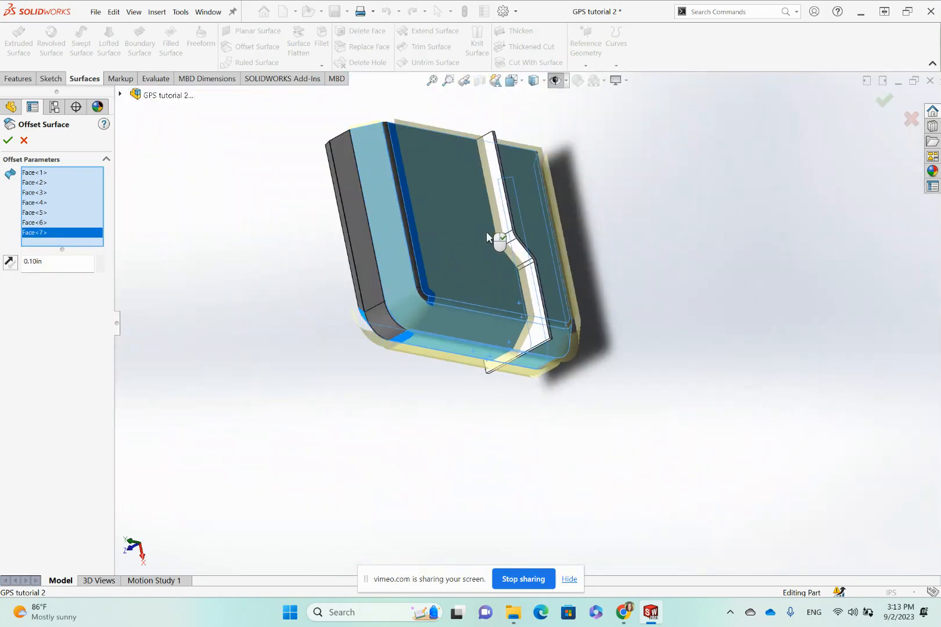
pyautogui.moveTo(488, 265); pyautogui.dragTo(553, 210, button='middle')
pyautogui.scroll(-8, 496, 334)
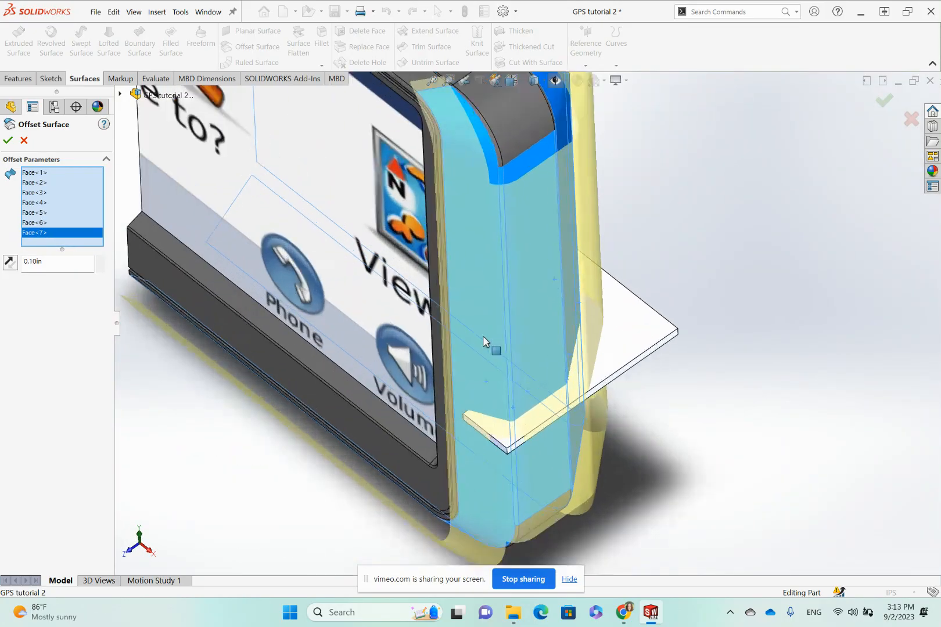
pyautogui.scroll(-8, 552, 440)
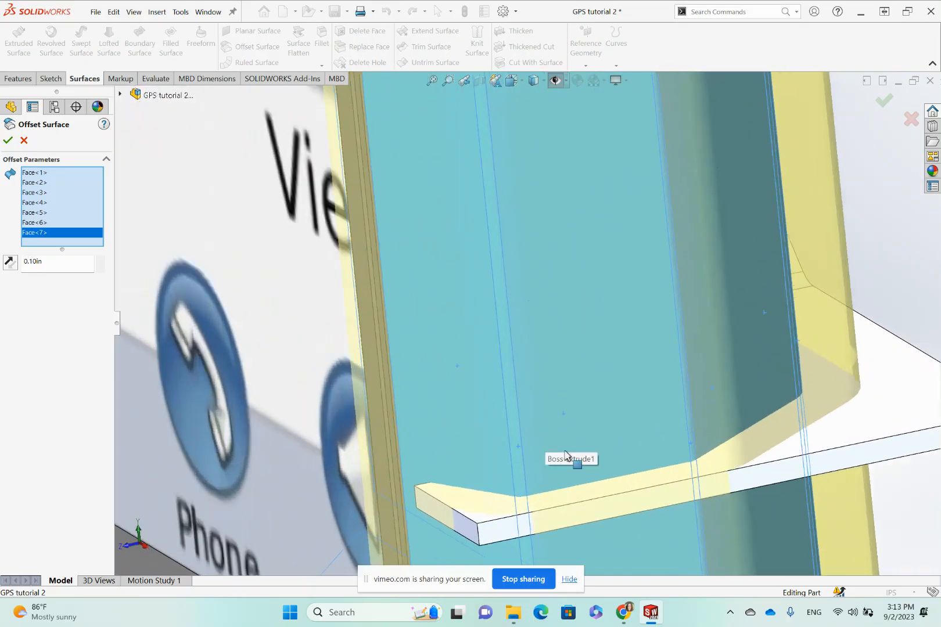
pyautogui.scroll(4, 707, 418)
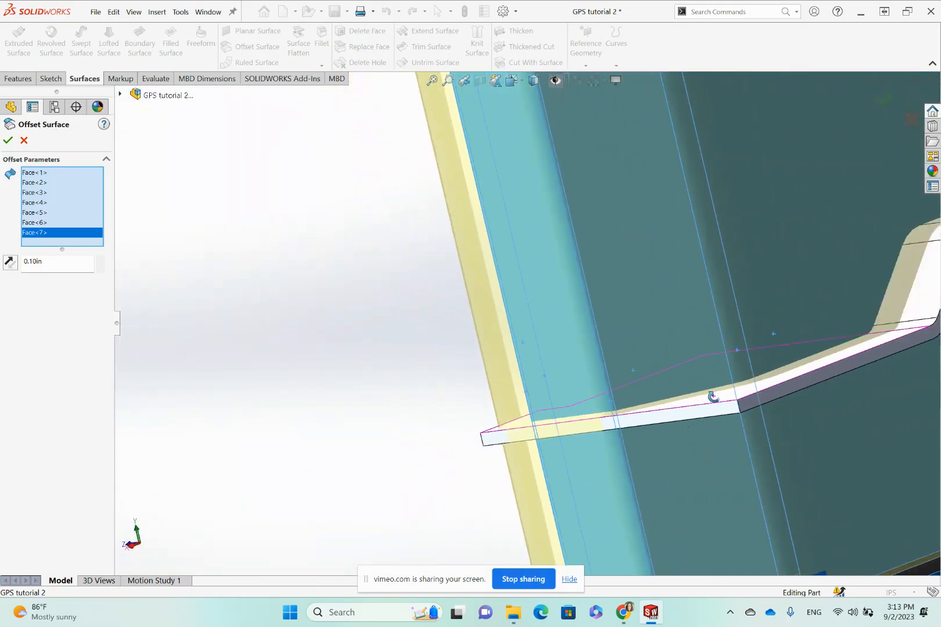
pyautogui.scroll(2, 771, 303)
pyautogui.scroll(1, 763, 286)
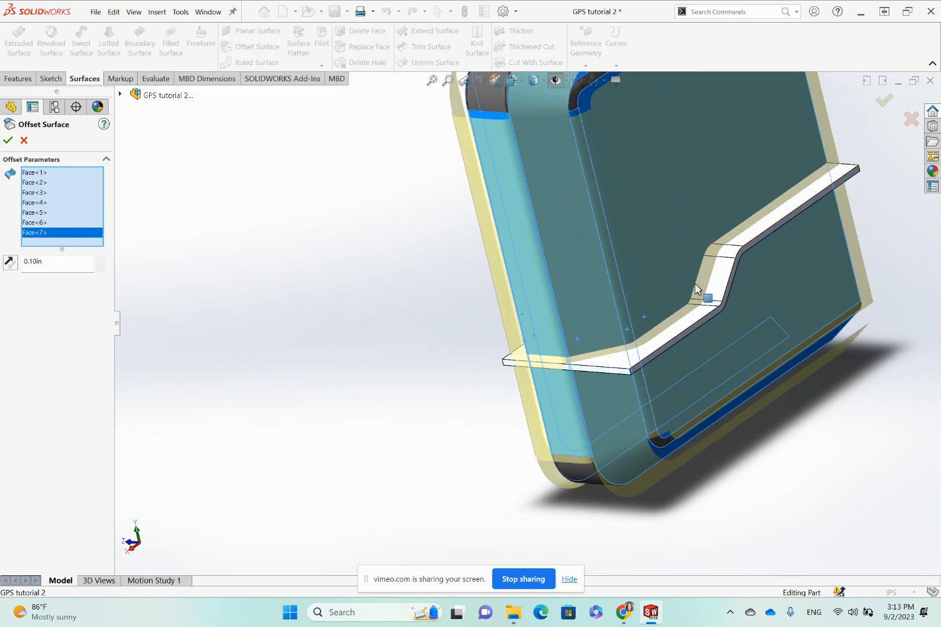
pyautogui.moveTo(653, 294)
pyautogui.mouseDown(button='middle')
pyautogui.moveTo(712, 279)
pyautogui.moveTo(609, 314)
pyautogui.moveTo(657, 295)
pyautogui.mouseUp(button='middle')
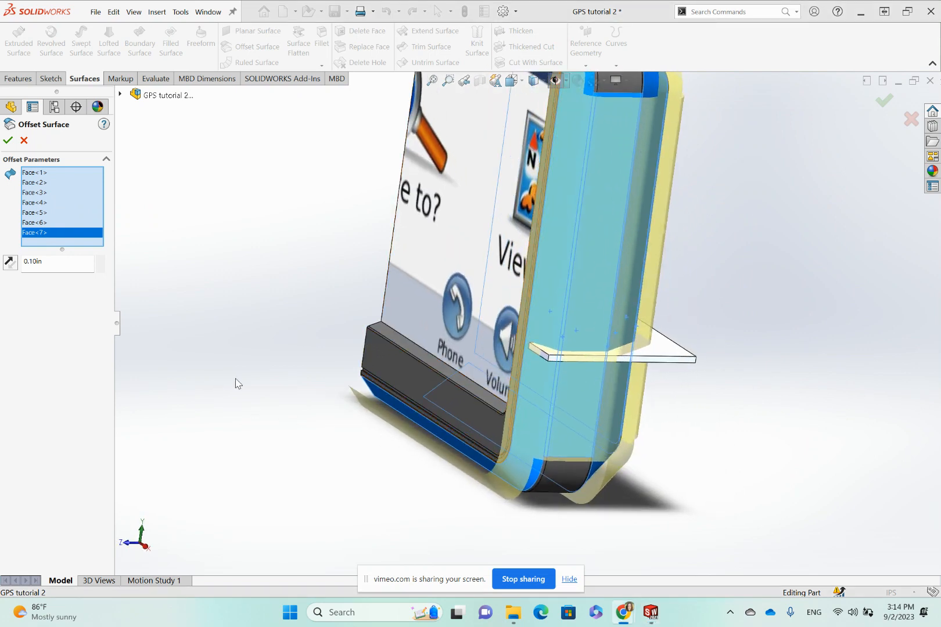
pyautogui.scroll(-2, 607, 354)
pyautogui.moveTo(593, 346); pyautogui.dragTo(582, 397, button='middle')
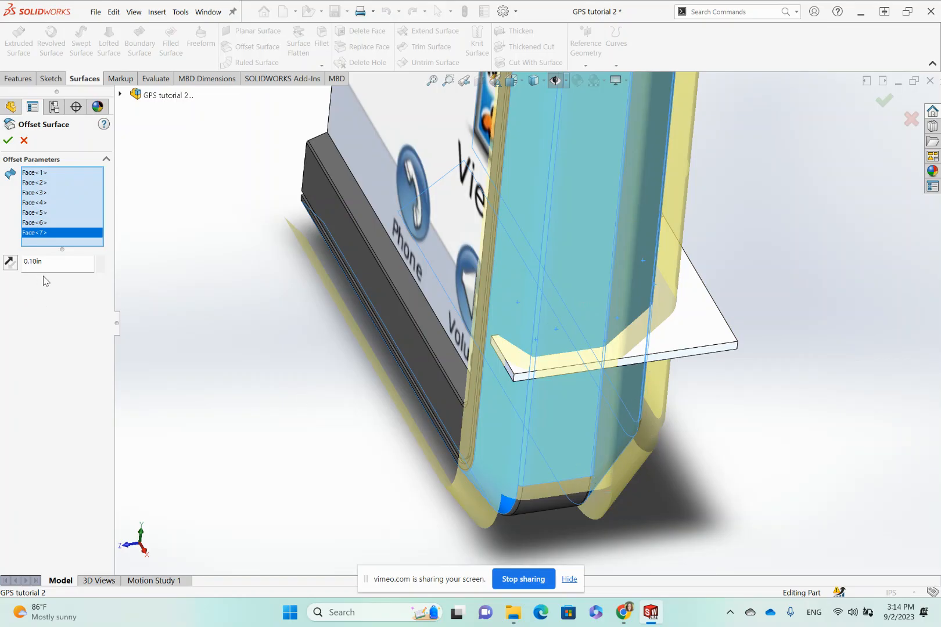
# Reverse the offset direction into the housing, set the distance to 0.01 in, and create the offset surface.
pyautogui.click(10, 263)
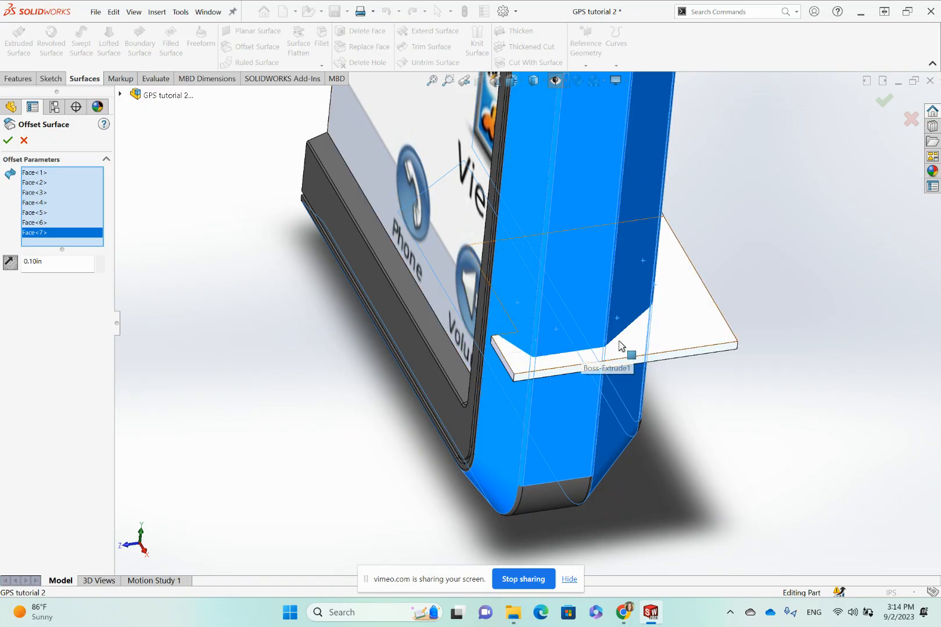
pyautogui.moveTo(84, 271); pyautogui.dragTo(19, 270)
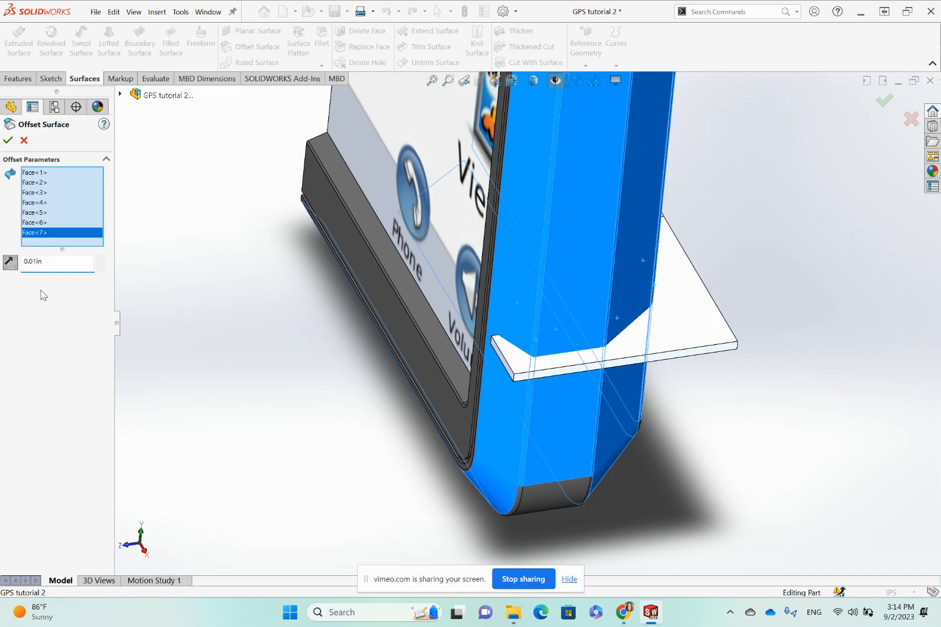
pyautogui.click(8, 142)
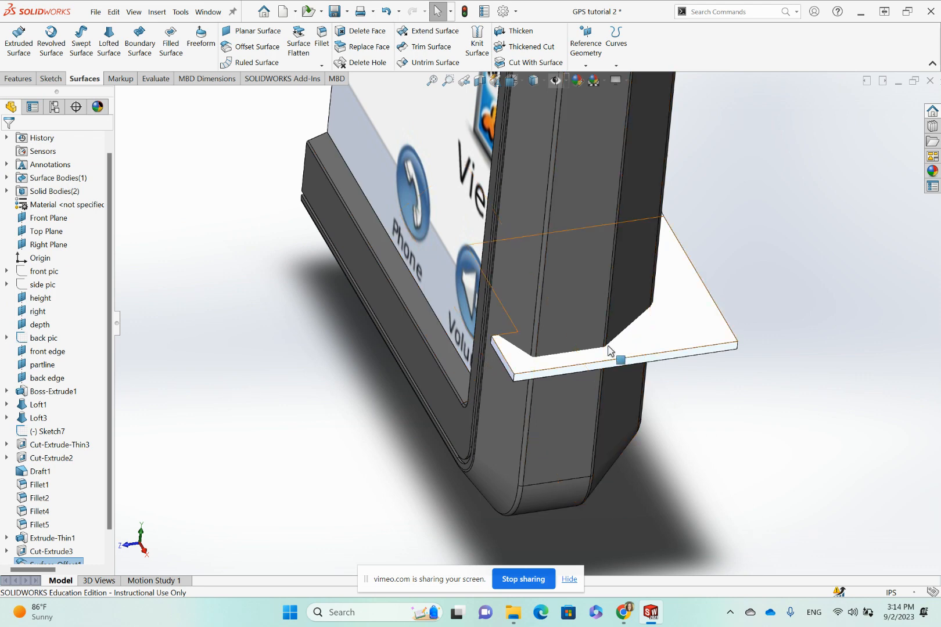
# Hide the housing's solid body, leaving the offset surface and the speaker border body displayed.
pyautogui.scroll(5, 566, 332)
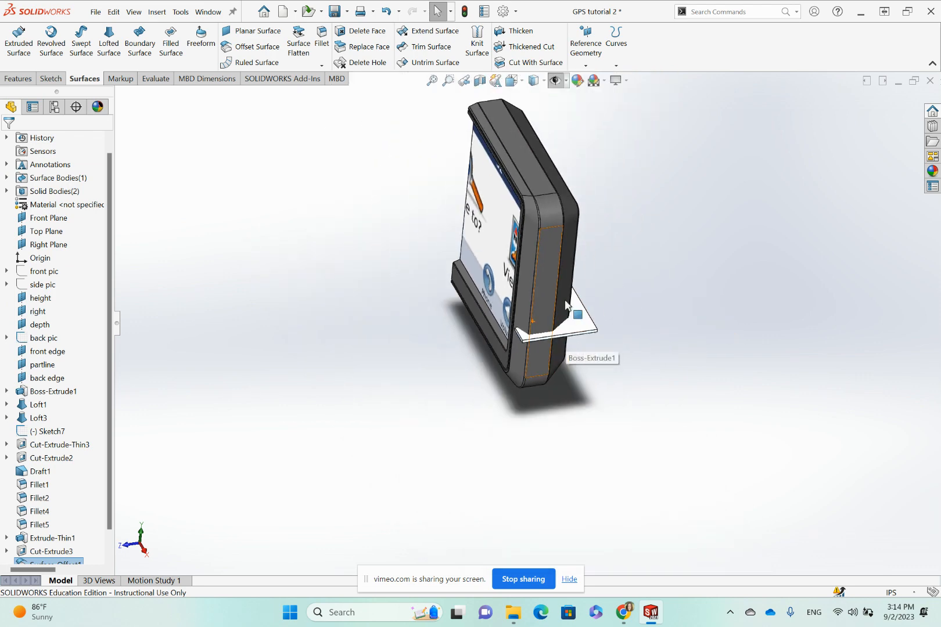
pyautogui.moveTo(567, 306); pyautogui.dragTo(525, 305, button='middle')
pyautogui.scroll(-4, 570, 280)
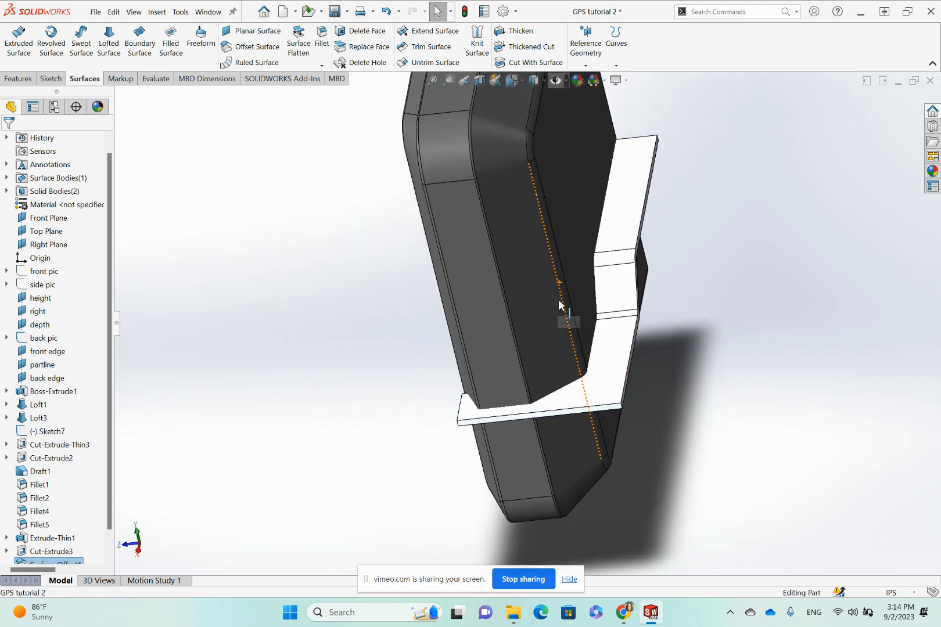
pyautogui.scroll(4, 560, 306)
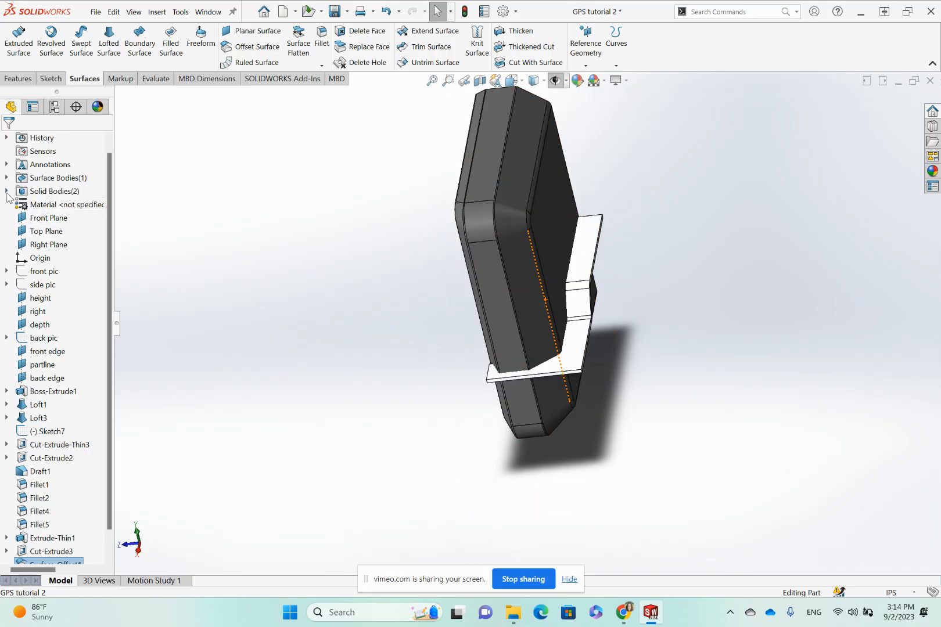
pyautogui.click(6, 193)
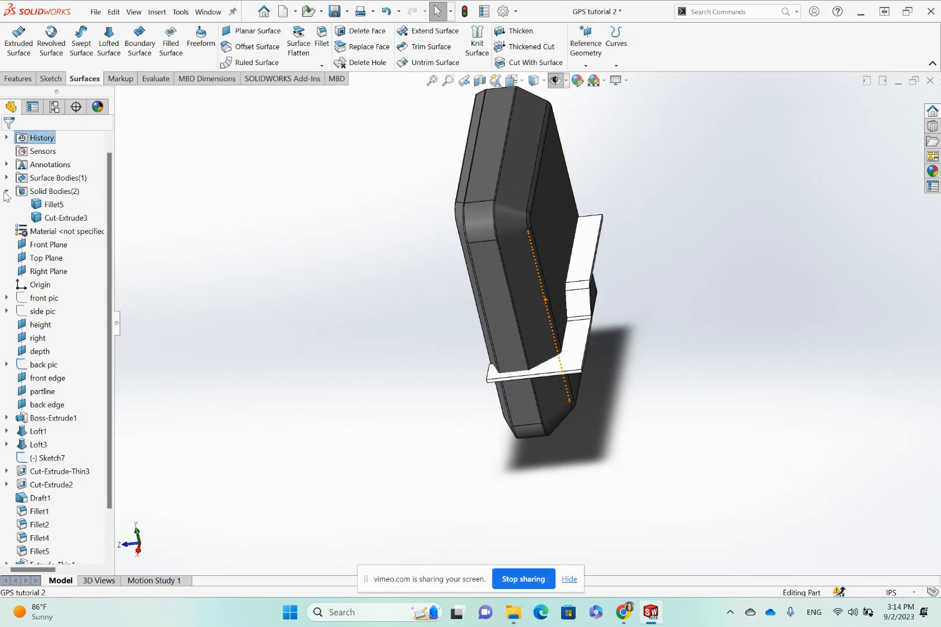
pyautogui.rightClick(49, 207)
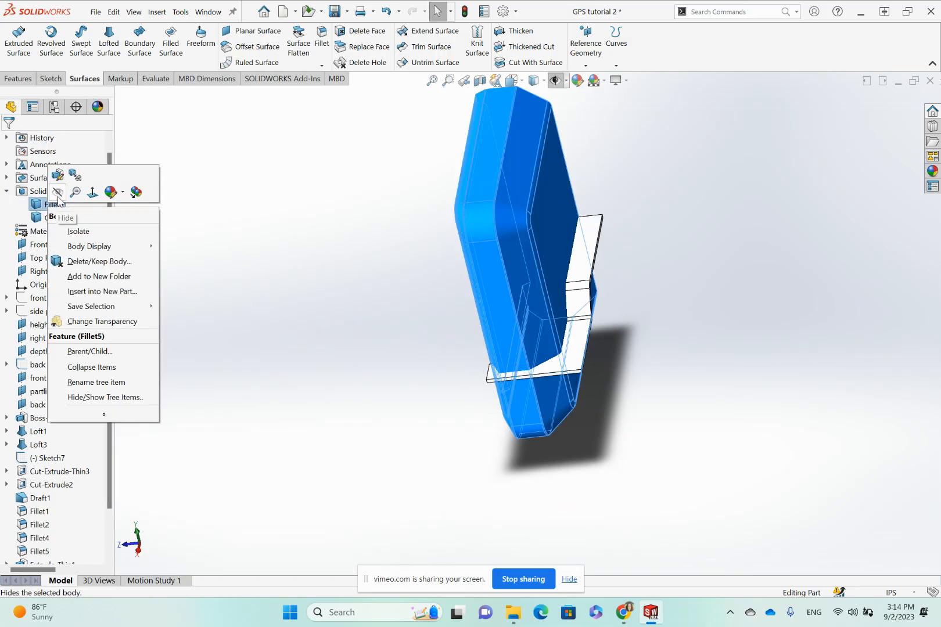
pyautogui.click(6, 192)
pyautogui.click(7, 191)
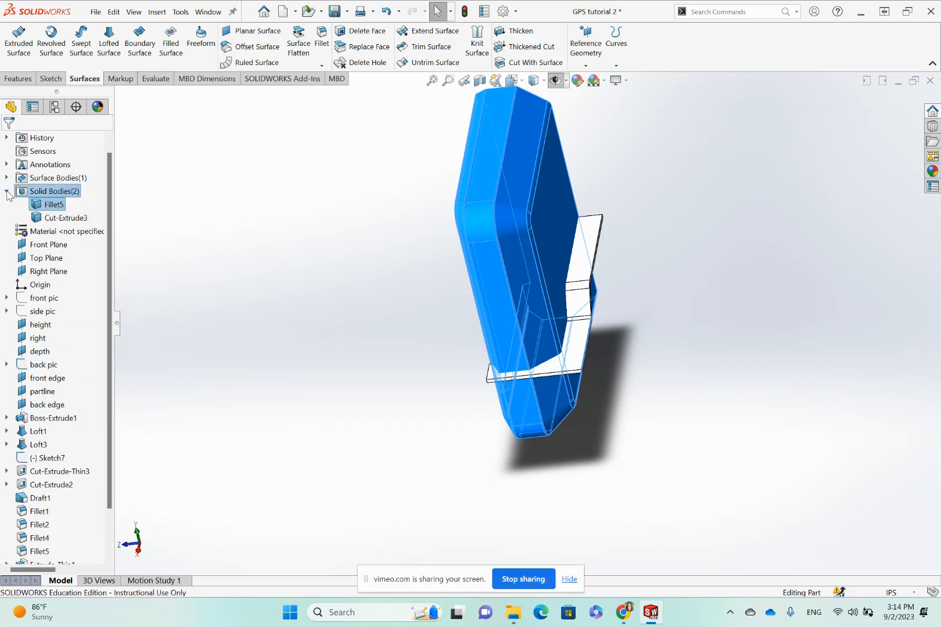
pyautogui.rightClick(60, 208)
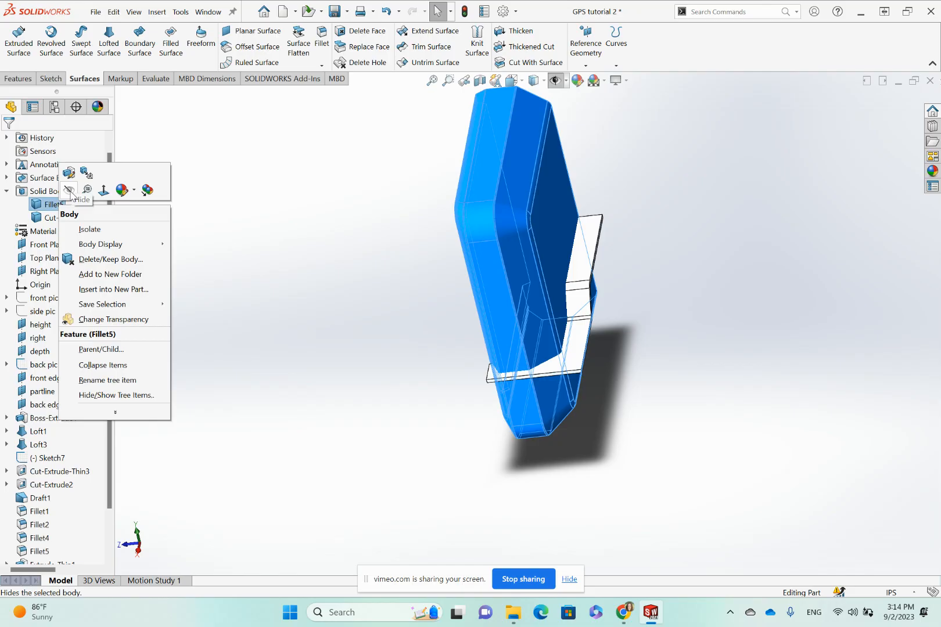
pyautogui.click(69, 191)
# Examine the offset surface against the border body from front and rear, and show the housing body again.
pyautogui.scroll(-5, 544, 261)
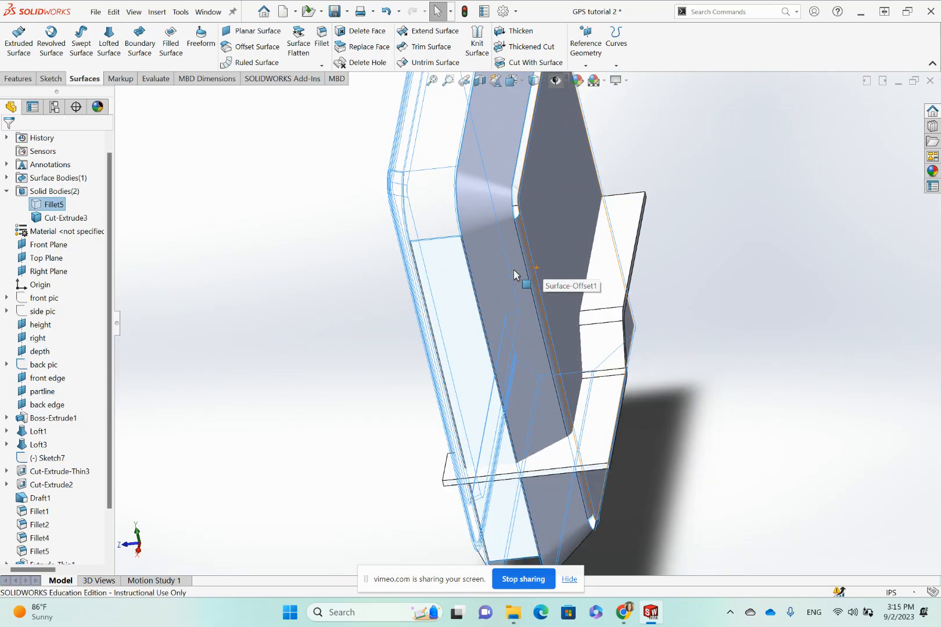
pyautogui.moveTo(487, 286); pyautogui.dragTo(538, 319, button='middle')
pyautogui.scroll(3, 454, 312)
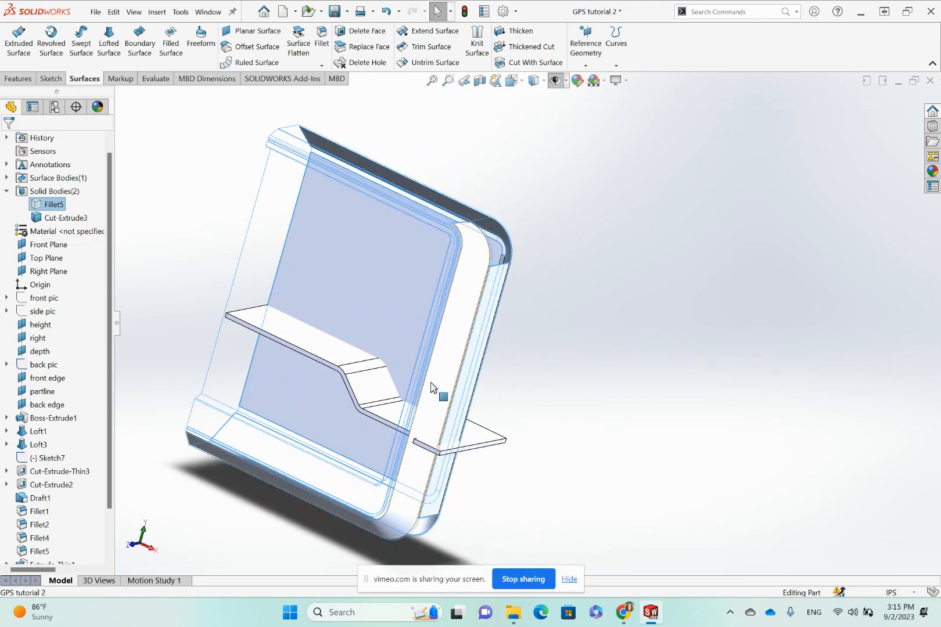
pyautogui.moveTo(441, 355)
pyautogui.mouseDown(button='middle')
pyautogui.moveTo(385, 341)
pyautogui.moveTo(481, 332)
pyautogui.moveTo(474, 319)
pyautogui.moveTo(432, 344)
pyautogui.mouseUp(button='middle')
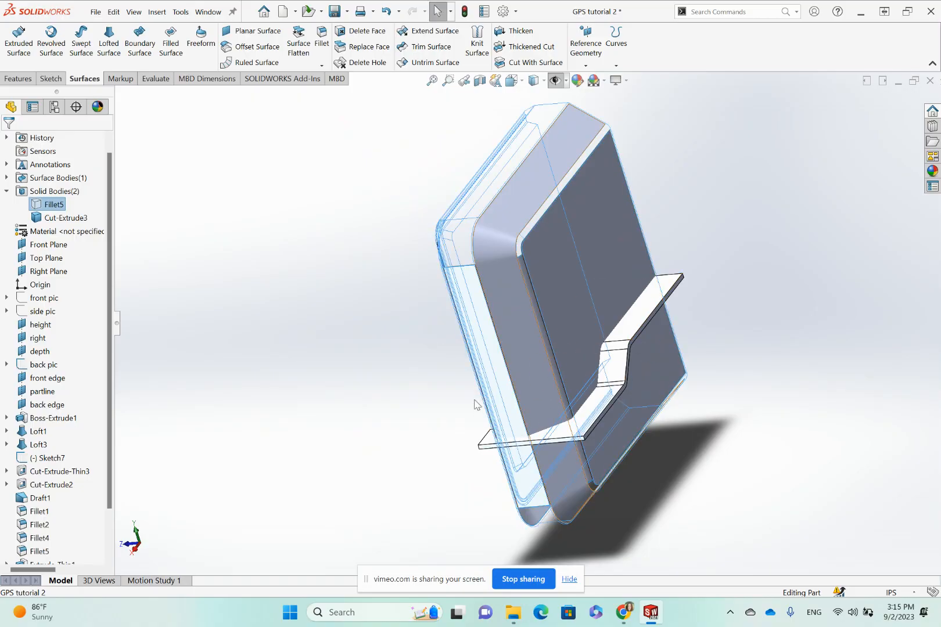
pyautogui.scroll(-2, 88, 447)
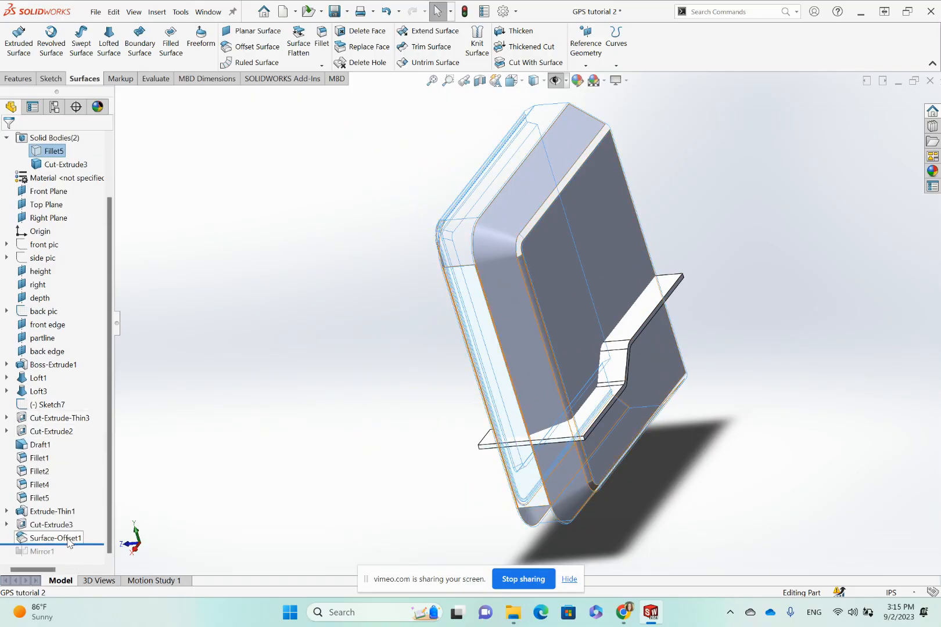
pyautogui.scroll(3, 70, 540)
pyautogui.rightClick(55, 219)
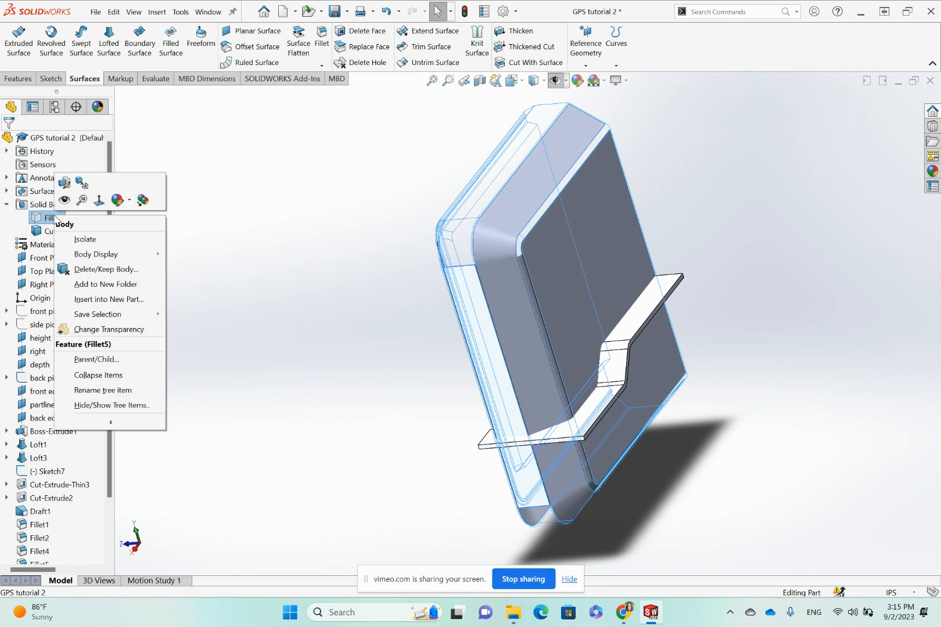
pyautogui.click(64, 183)
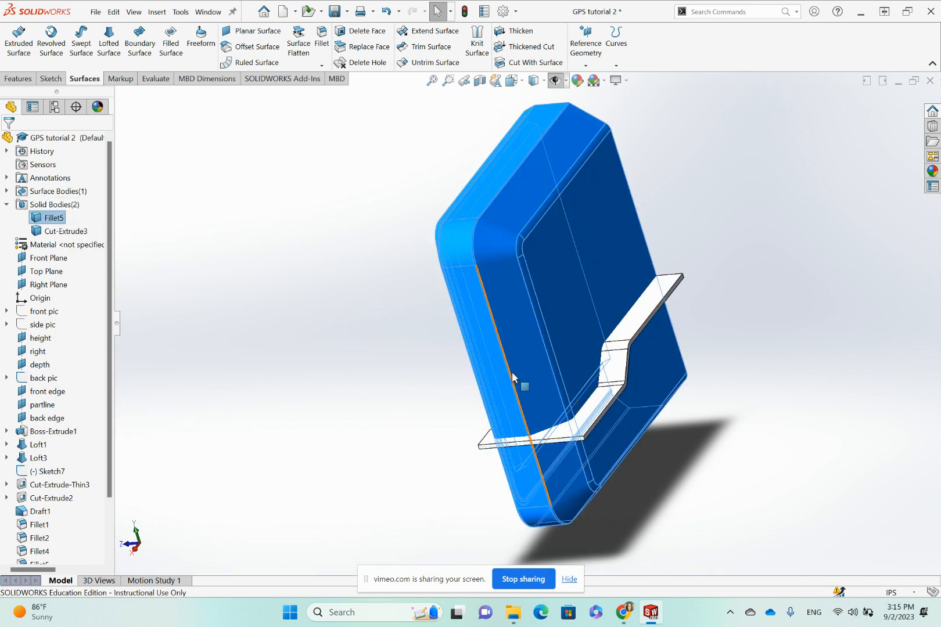
# Edit the offset surface feature and set its offset distance to .008 in.
pyautogui.scroll(2, 509, 386)
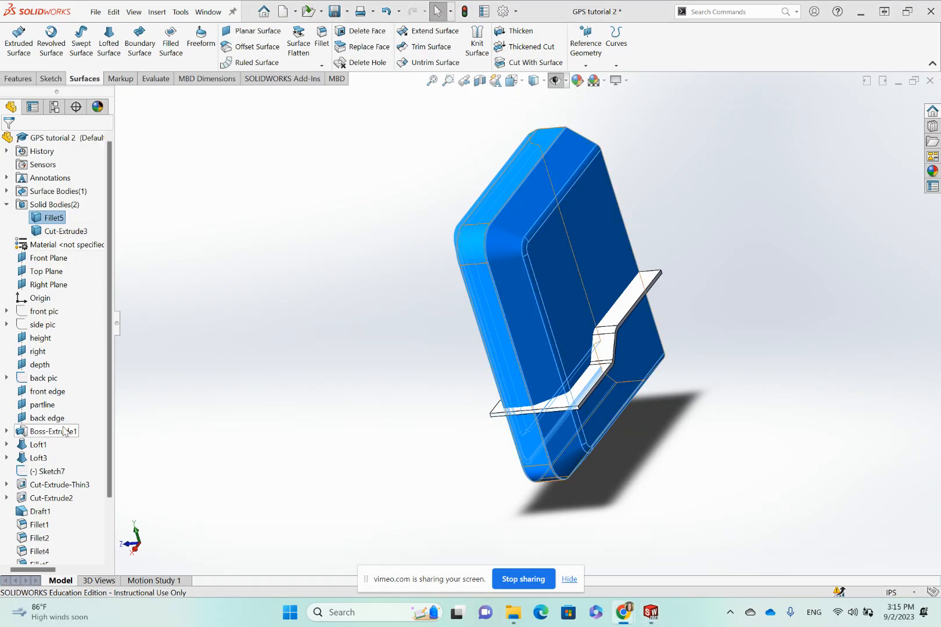
pyautogui.scroll(-2, 66, 432)
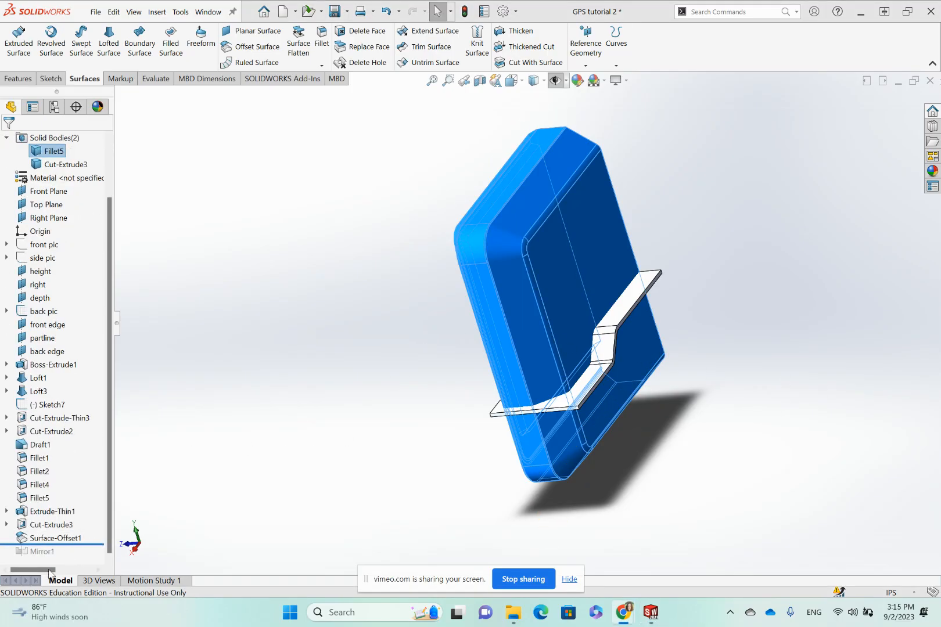
pyautogui.rightClick(58, 538)
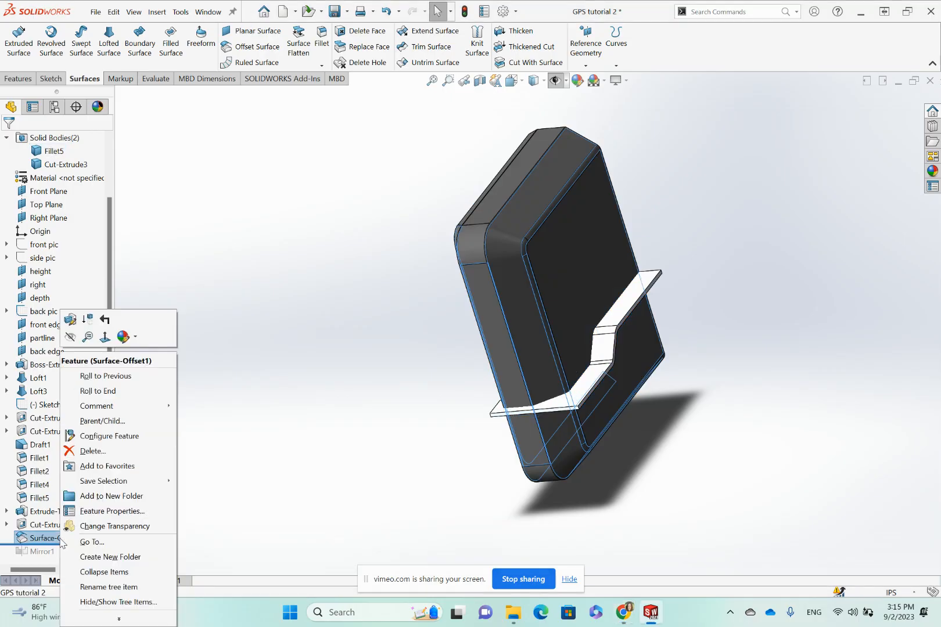
pyautogui.click(71, 320)
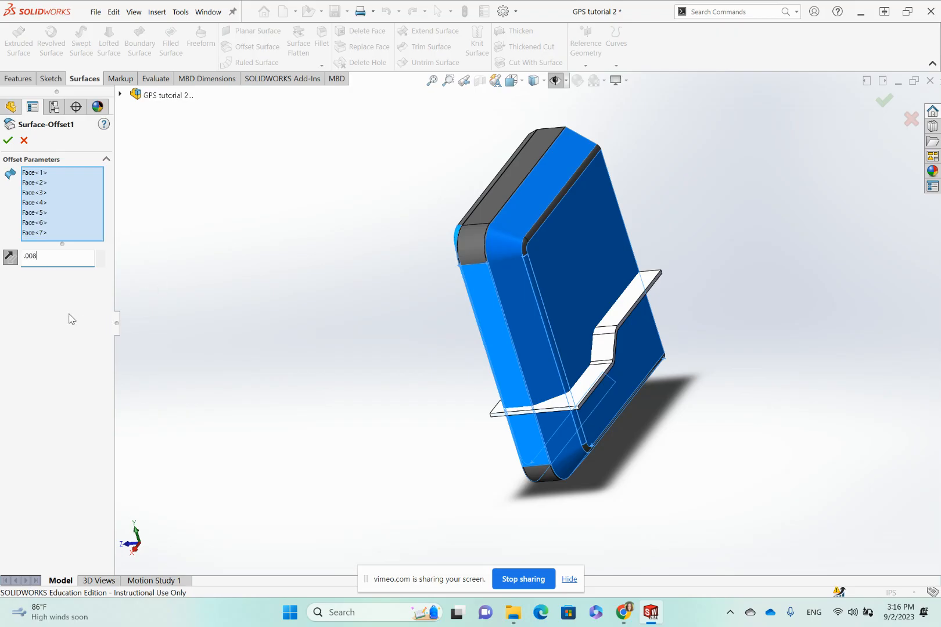
pyautogui.press('Return')
pyautogui.click(8, 140)
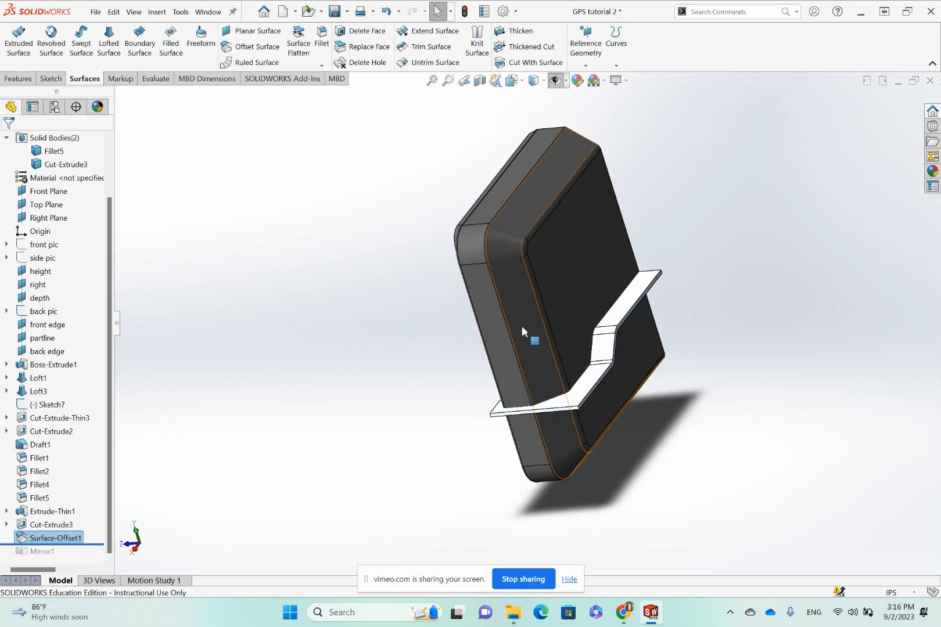
# Hide the housing body to expose the edited offset surface and the border body.
pyautogui.moveTo(522, 325); pyautogui.dragTo(599, 318, button='middle')
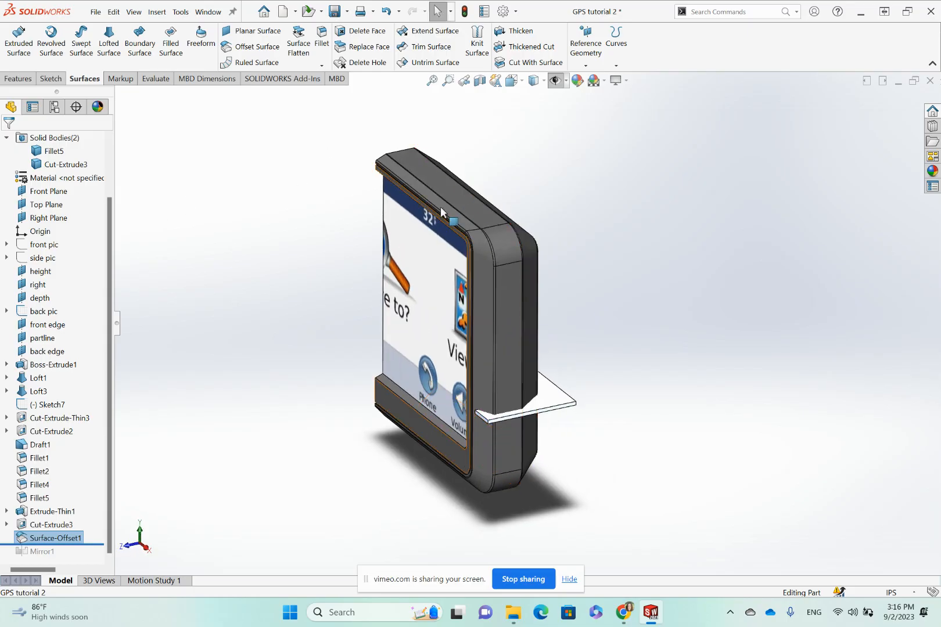
pyautogui.click(473, 210)
pyautogui.rightClick(473, 210)
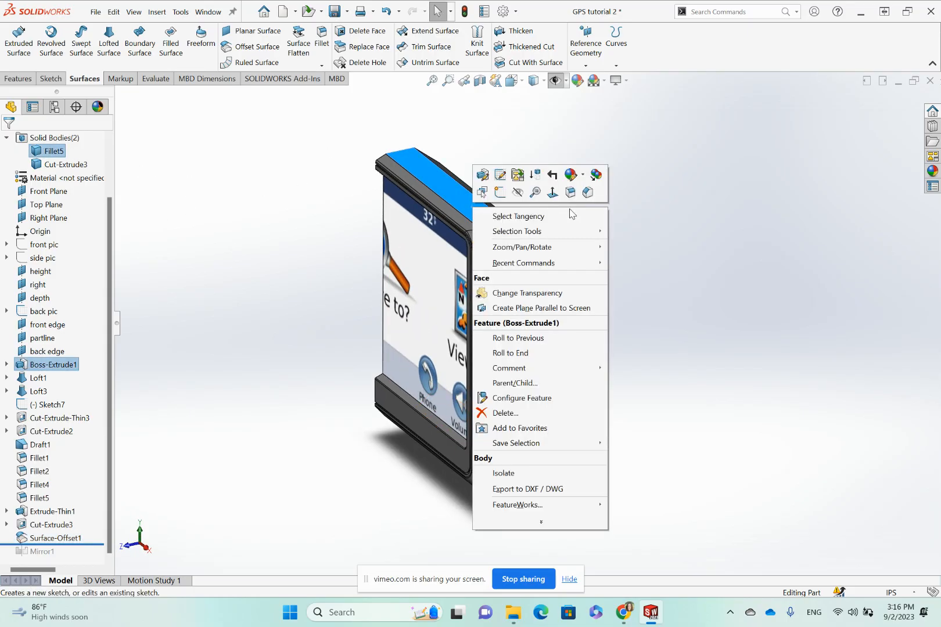
pyautogui.click(518, 192)
pyautogui.scroll(-5, 510, 393)
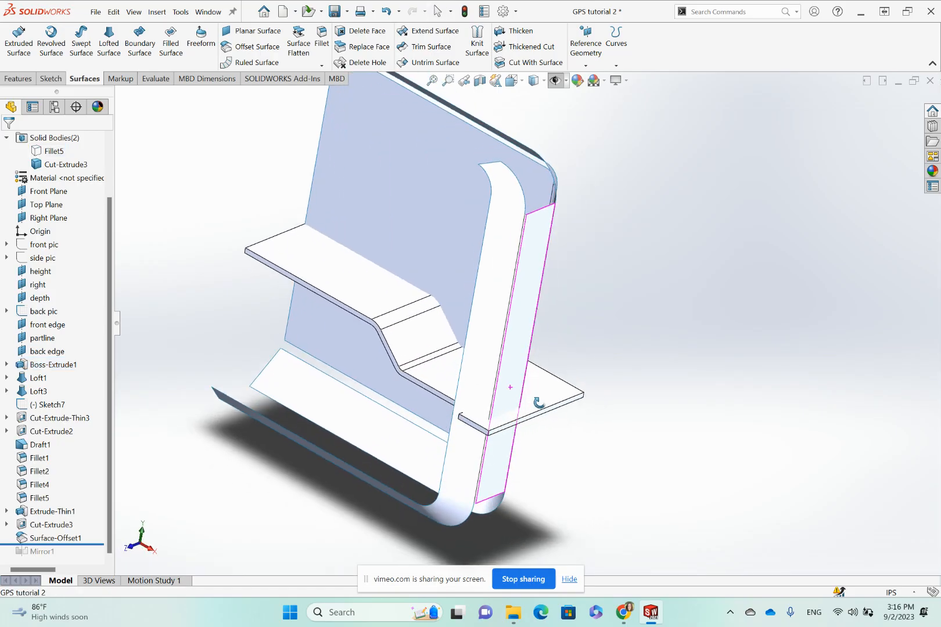
# Set up a Cut With Surface using the offset surface, with Auto-select off and only the border body in scope.
pyautogui.click(545, 64)
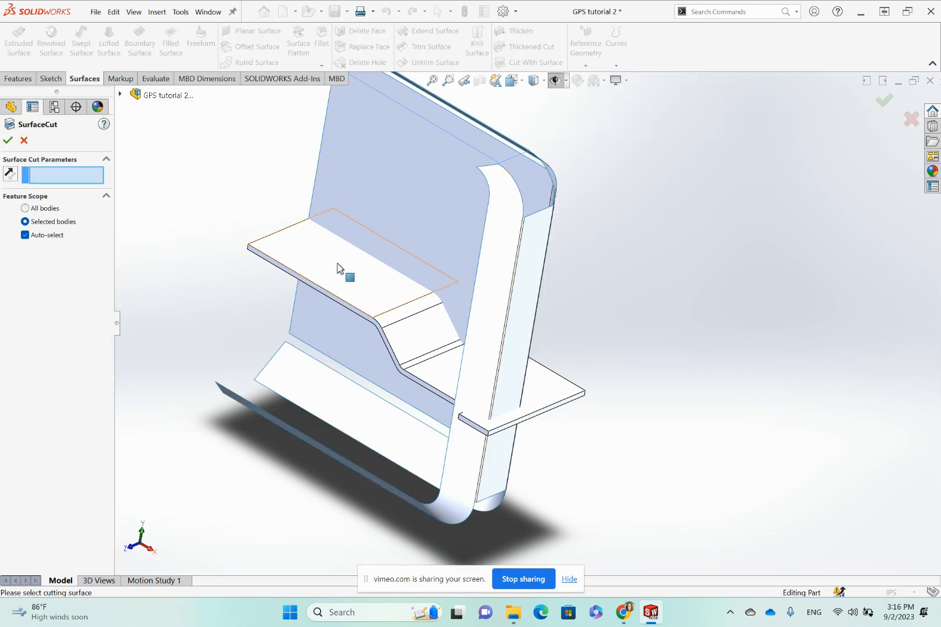
pyautogui.moveTo(344, 263); pyautogui.dragTo(492, 366, button='middle')
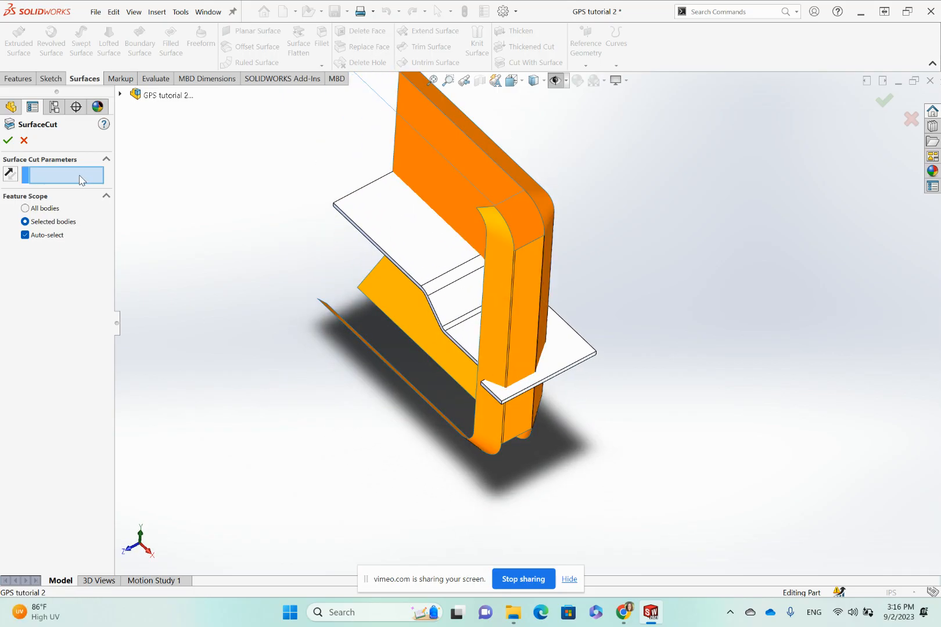
pyautogui.click(526, 309)
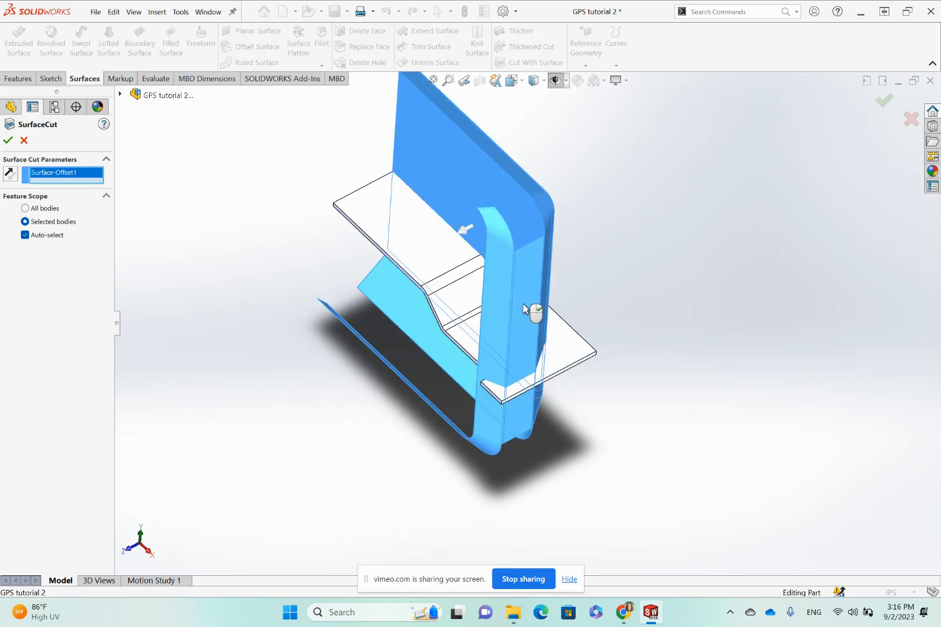
pyautogui.click(25, 235)
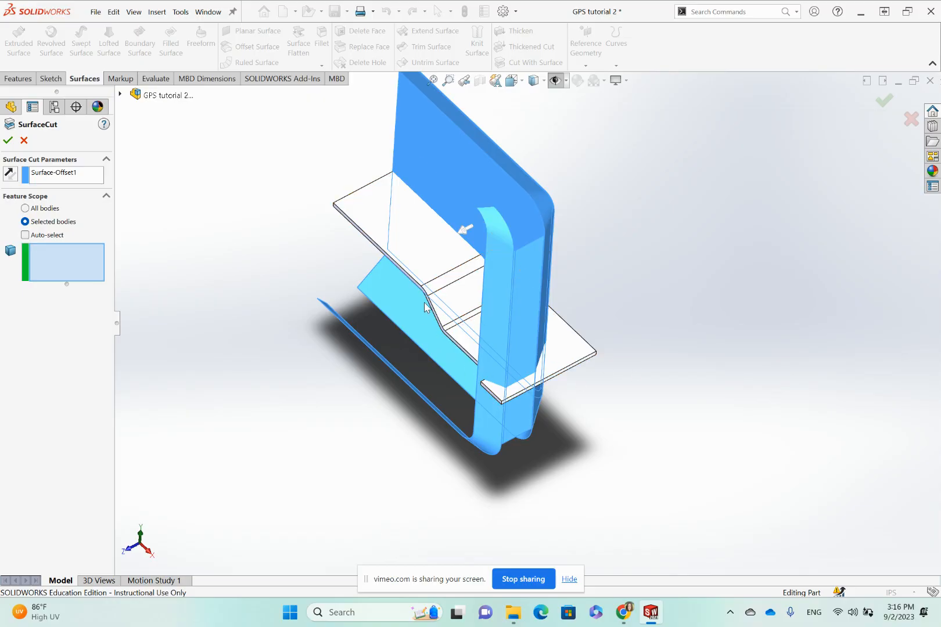
pyautogui.click(447, 299)
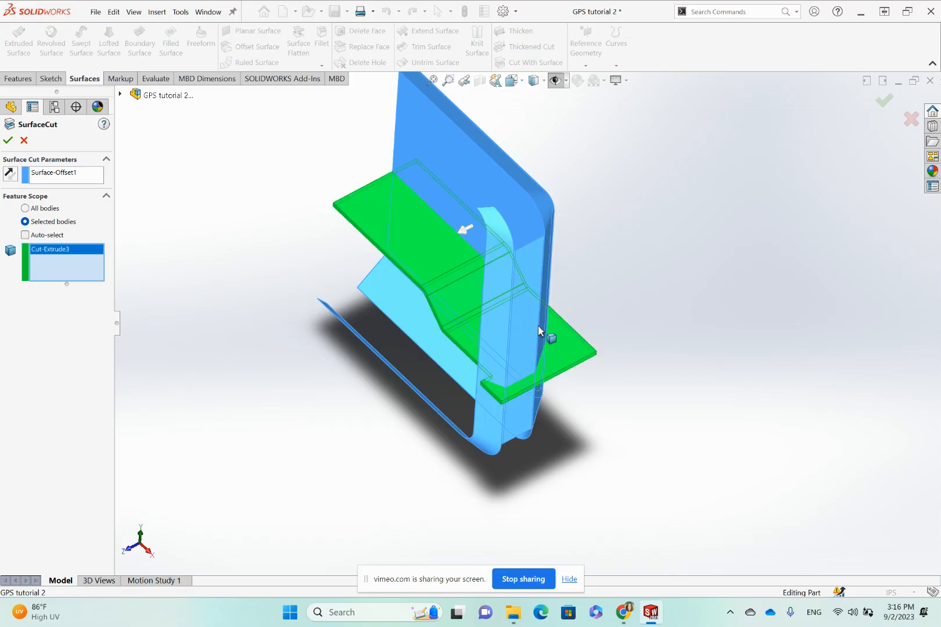
# Check both cut directions, keep the cut pointing toward the housing's interior, and create the surface cut.
pyautogui.scroll(-2, 537, 326)
pyautogui.moveTo(537, 326); pyautogui.dragTo(534, 360, button='middle')
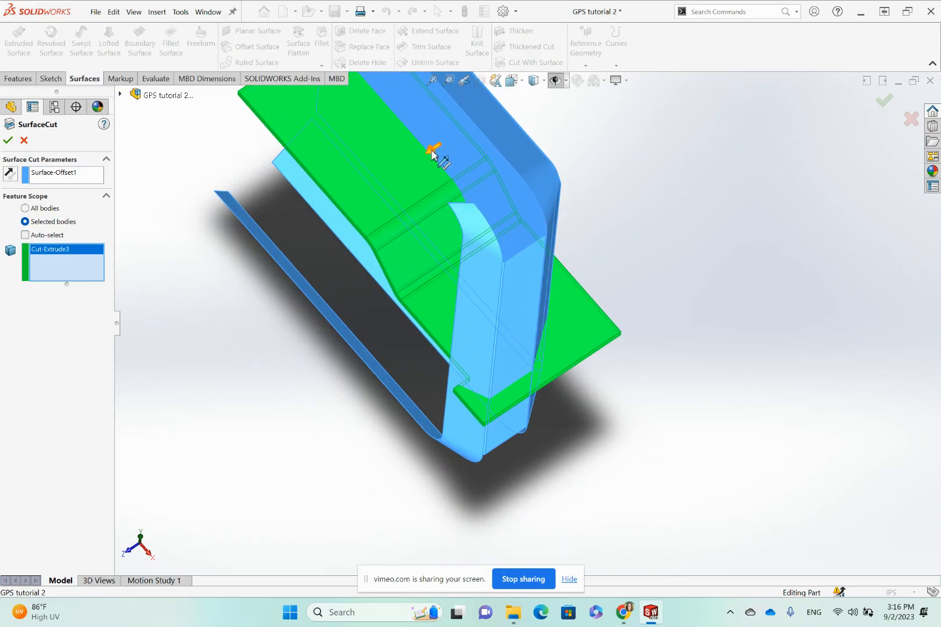
pyautogui.scroll(1, 472, 227)
pyautogui.scroll(2, 473, 226)
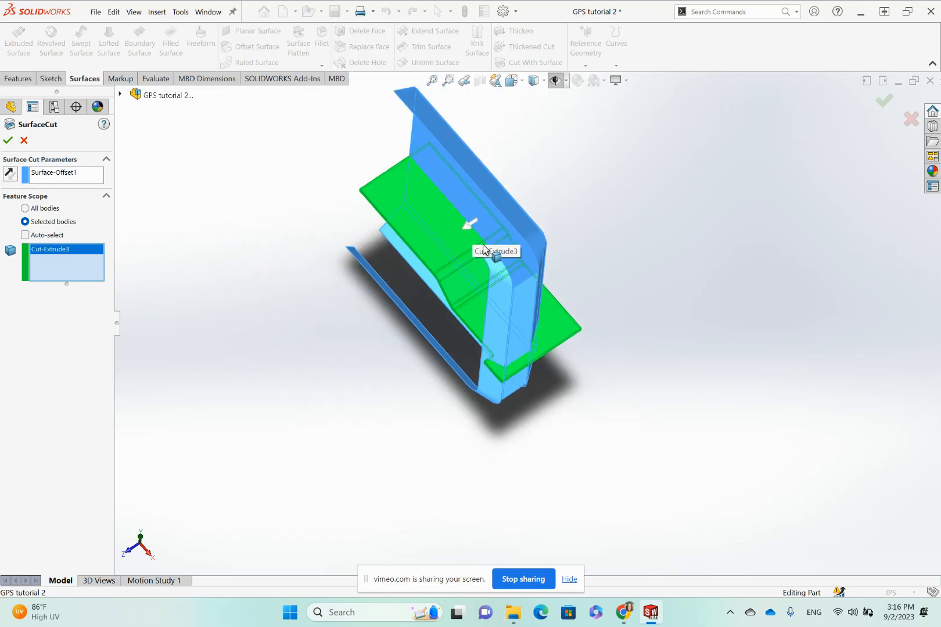
pyautogui.moveTo(496, 284); pyautogui.dragTo(492, 297, button='middle')
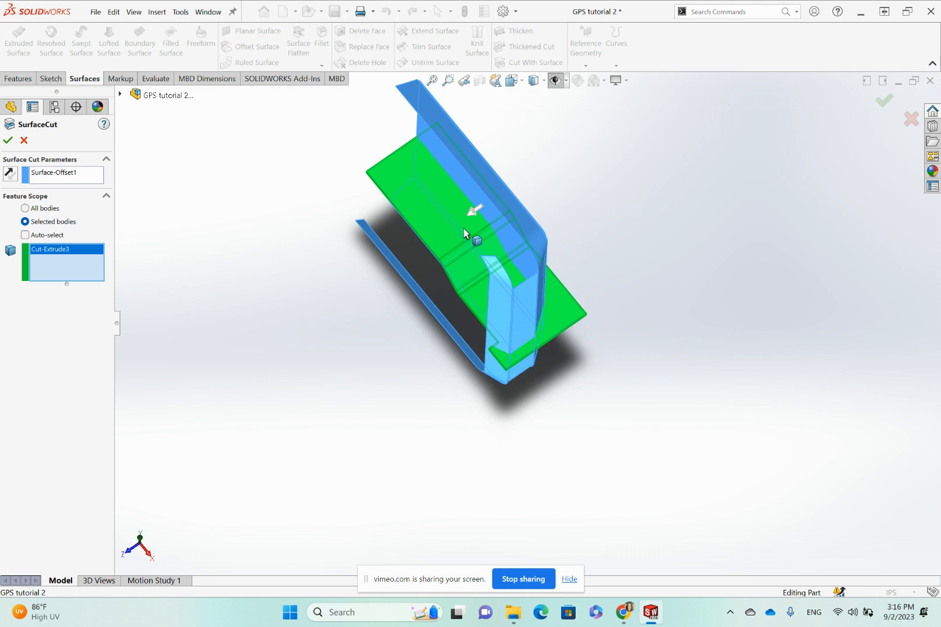
pyautogui.click(9, 176)
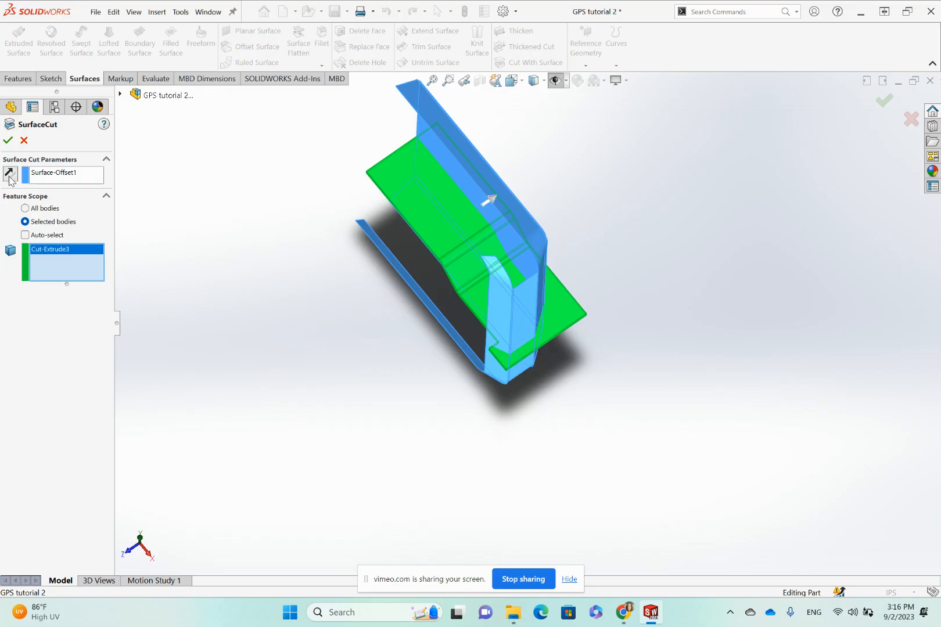
pyautogui.click(9, 177)
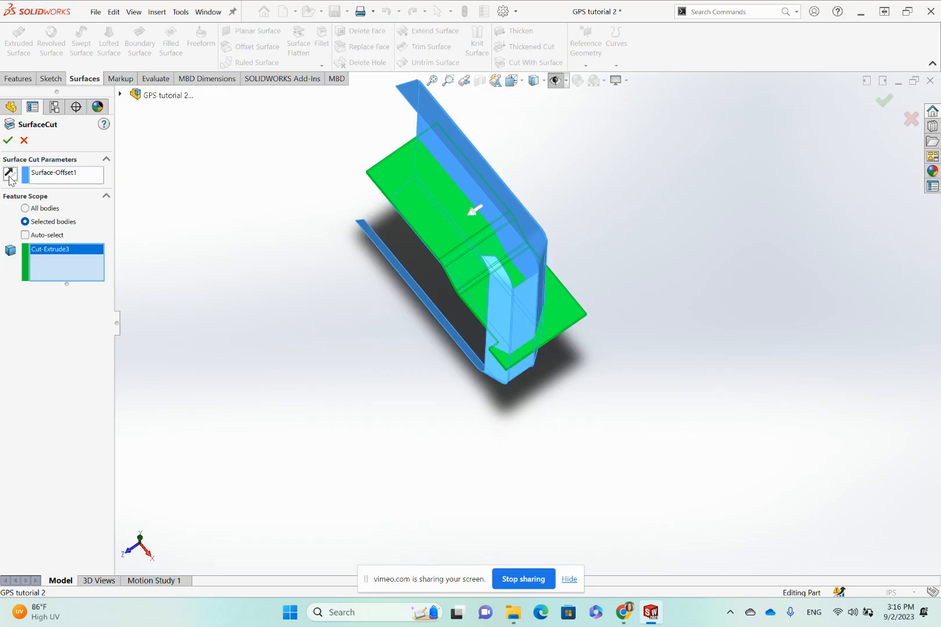
pyautogui.click(8, 141)
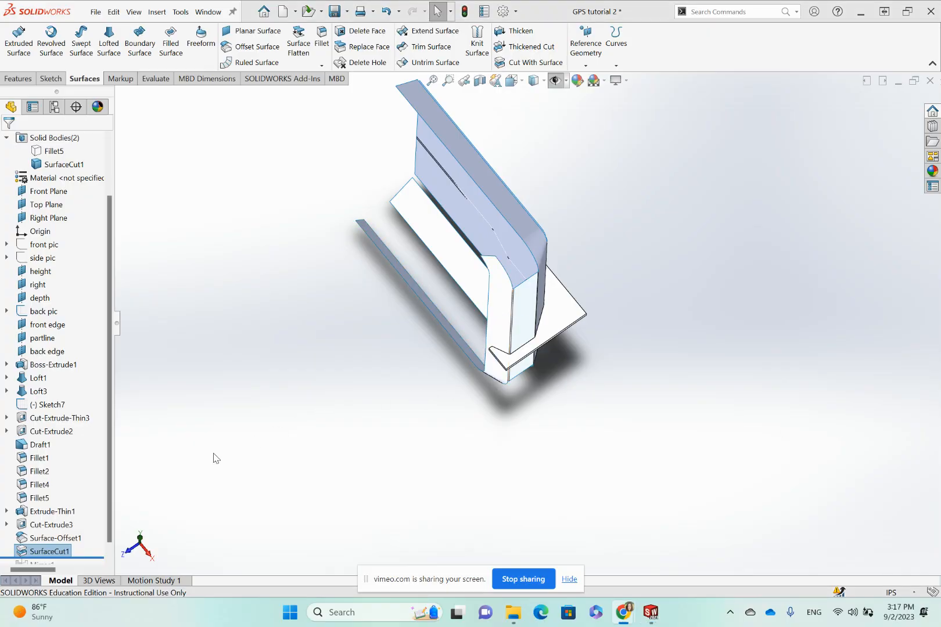
# Hide the offset surface so only the trimmed speaker border body is displayed.
pyautogui.scroll(1, 494, 407)
pyautogui.moveTo(494, 409); pyautogui.dragTo(490, 321, button='middle')
pyautogui.scroll(-1, 69, 493)
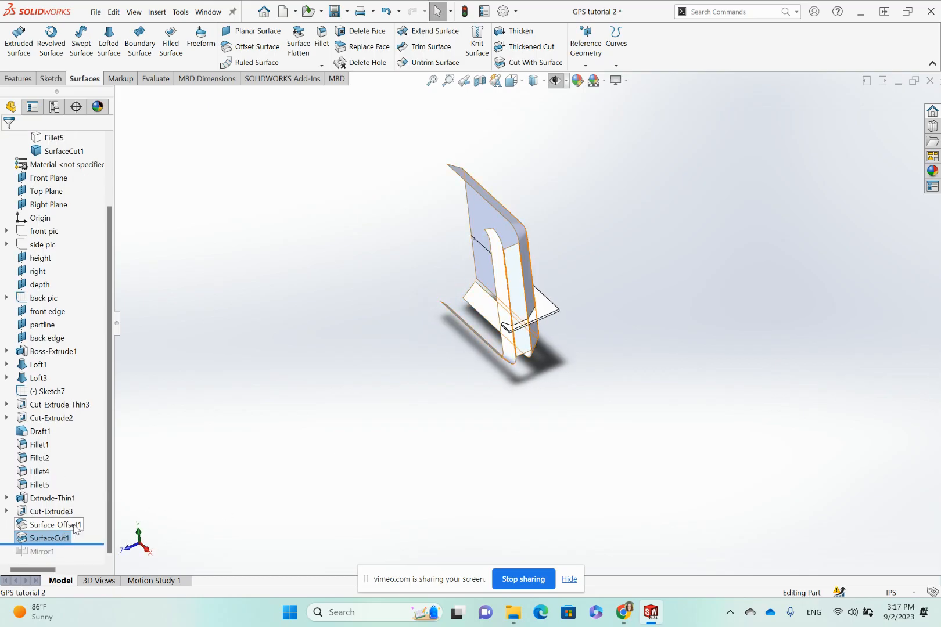
pyautogui.rightClick(75, 527)
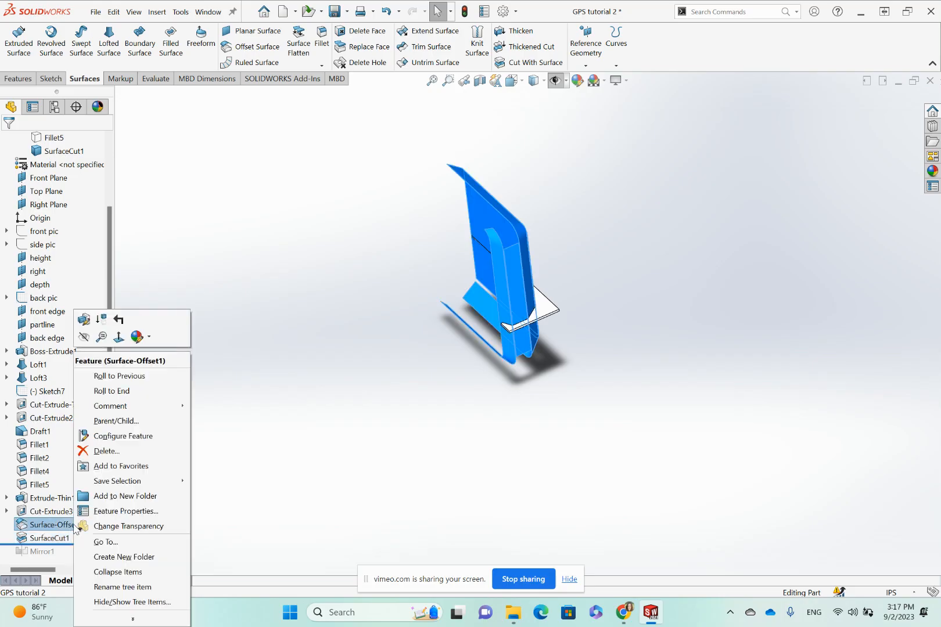
pyautogui.click(86, 337)
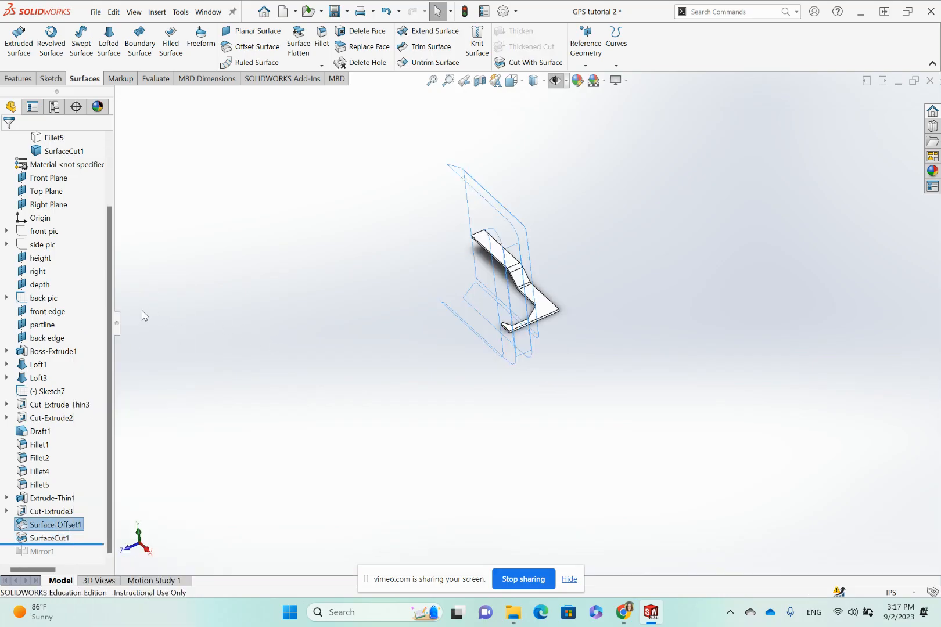
# Show the hidden housing body alongside the trimmed speaker border body and check where the two intersect.
pyautogui.scroll(2, 72, 327)
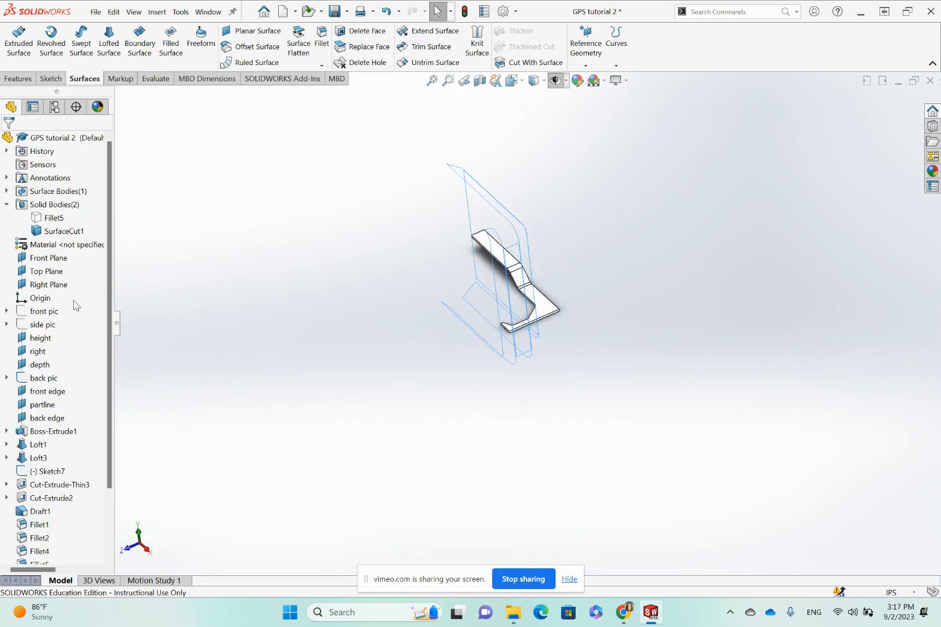
pyautogui.rightClick(44, 220)
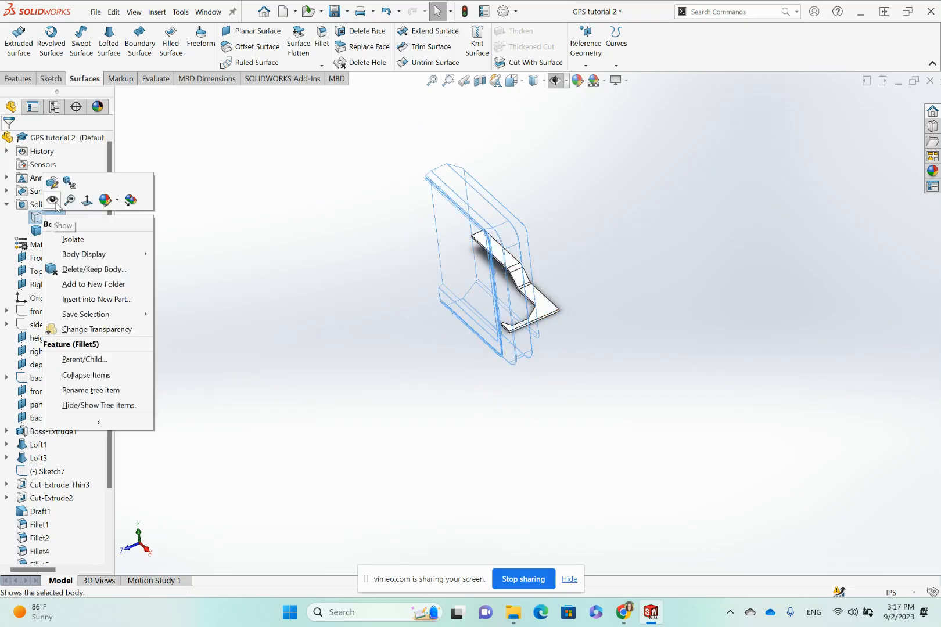
pyautogui.click(53, 200)
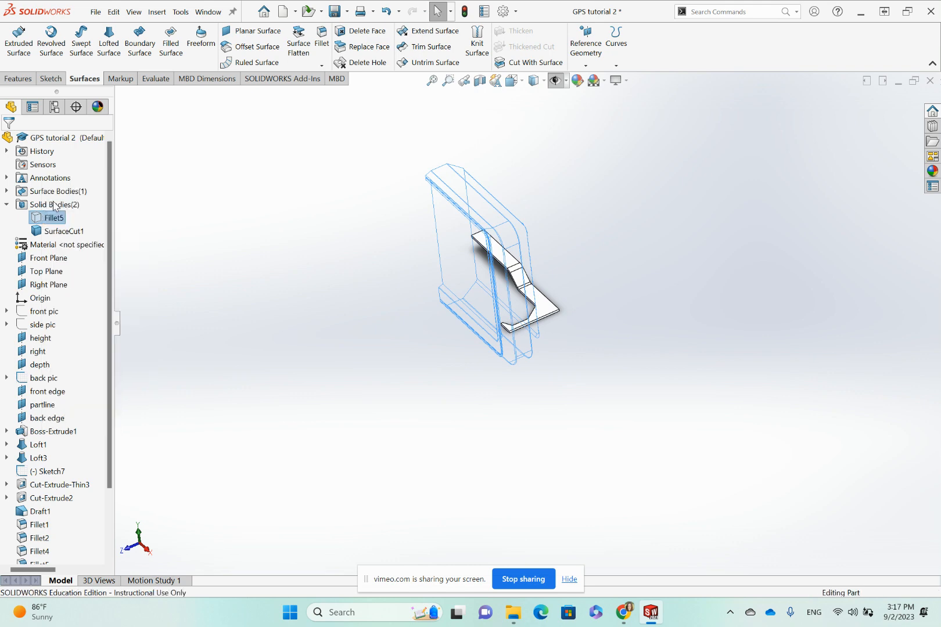
pyautogui.scroll(-5, 535, 294)
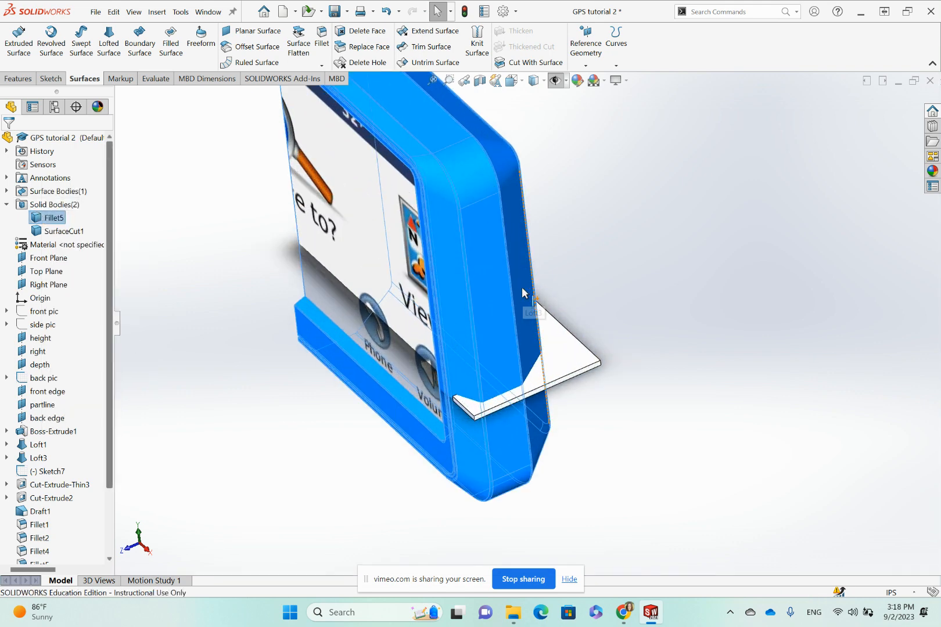
pyautogui.moveTo(509, 280); pyautogui.dragTo(491, 297, button='middle')
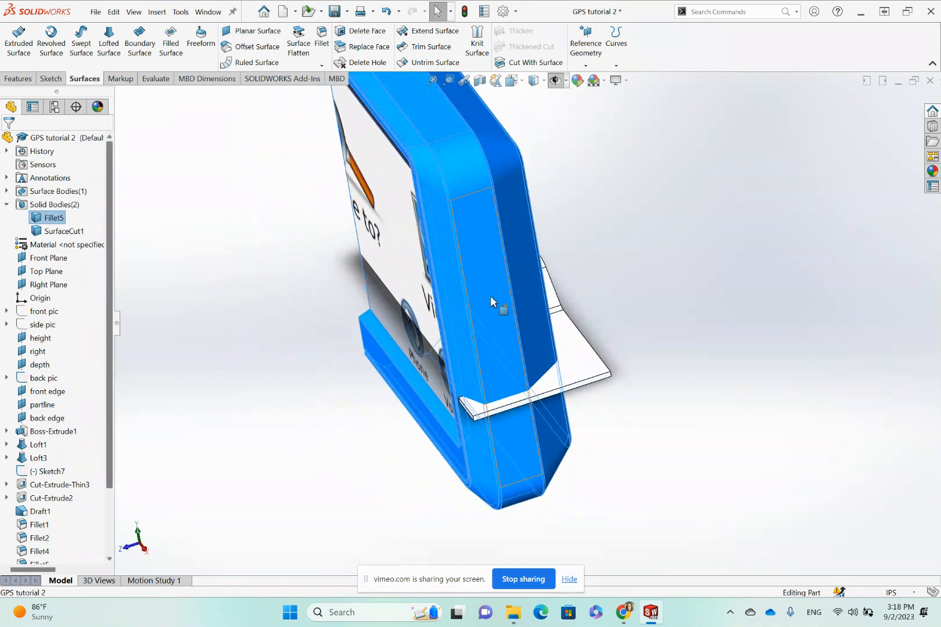
pyautogui.click(629, 409)
pyautogui.scroll(2, 550, 431)
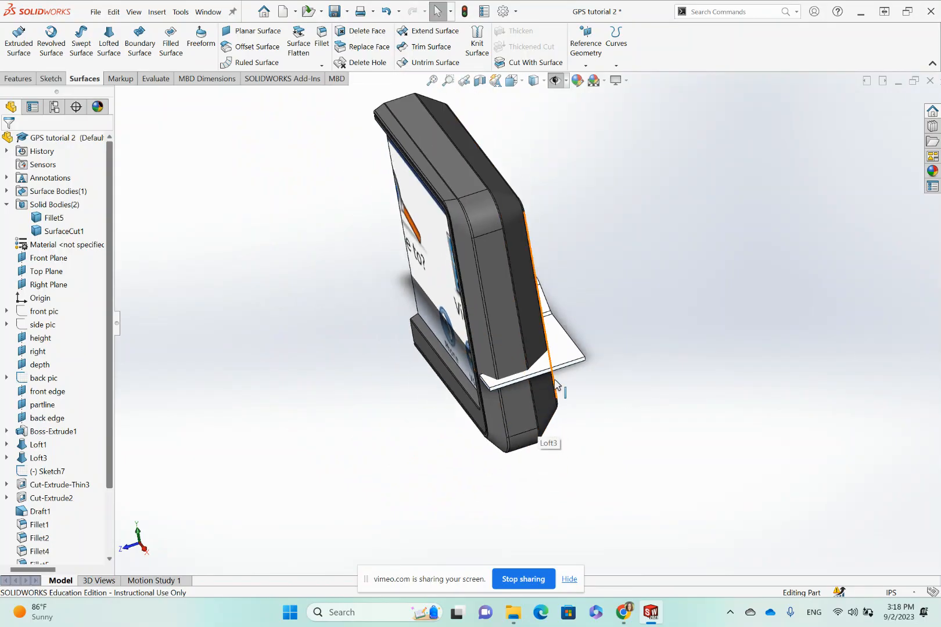
pyautogui.scroll(-5, 503, 387)
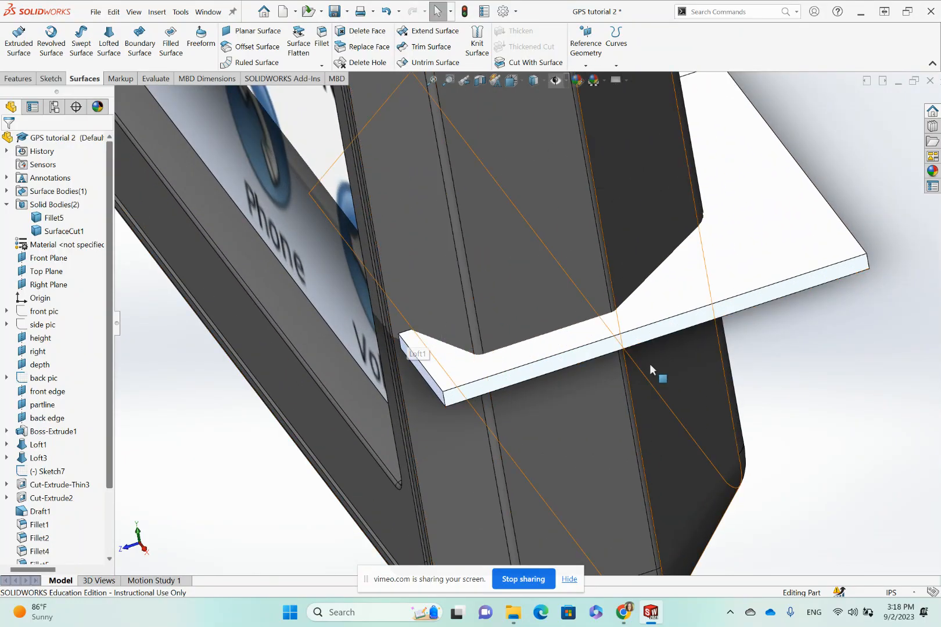
pyautogui.scroll(3, 645, 365)
pyautogui.scroll(3, 632, 360)
# Set up a Combine with the Subtract operation, using the housing as main body and the trimmed speaker border as the body to subtract.
pyautogui.moveTo(633, 365); pyautogui.dragTo(536, 313, button='middle')
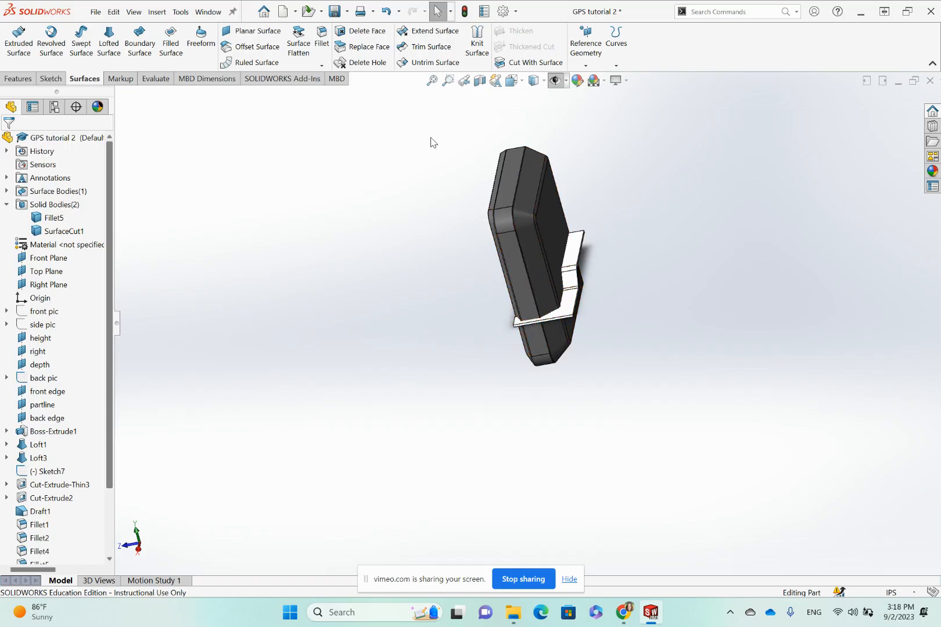
pyautogui.click(19, 79)
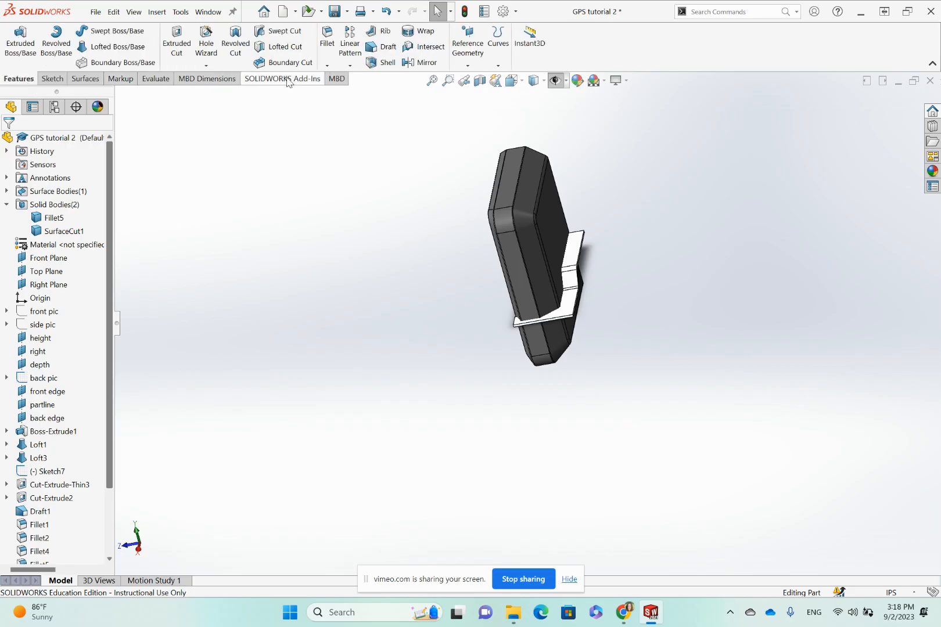
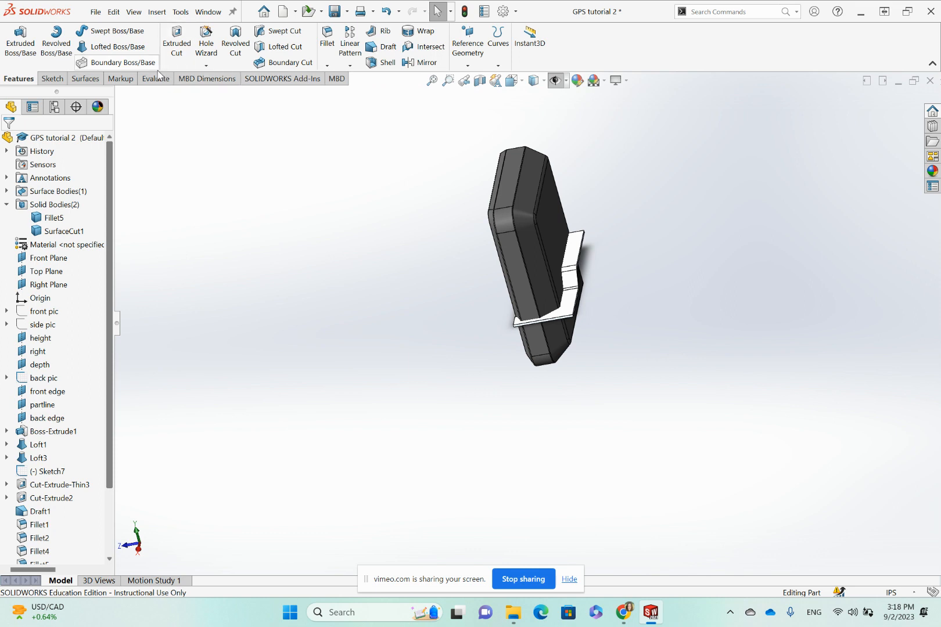
pyautogui.click(735, 10)
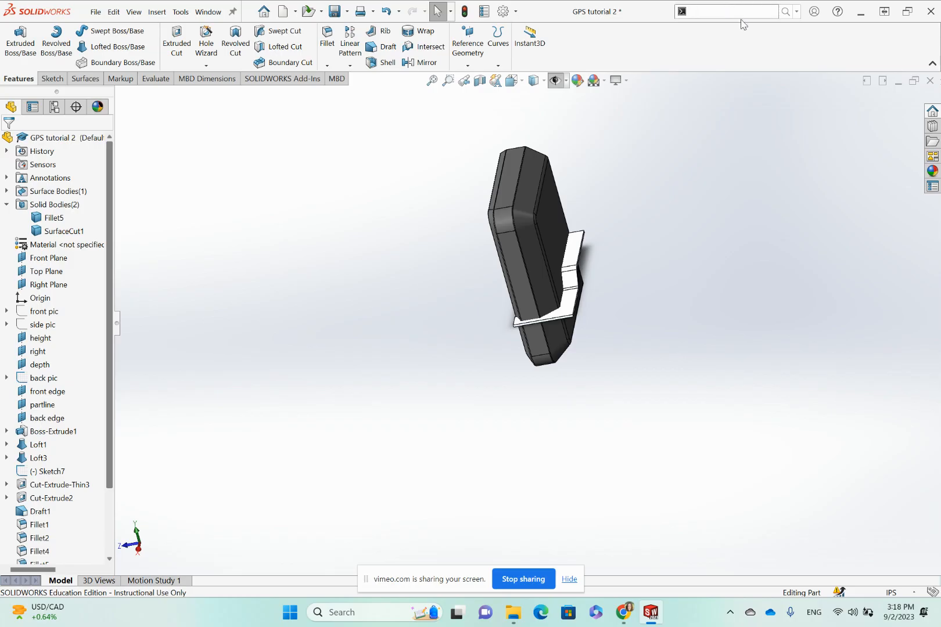
pyautogui.write('combine')
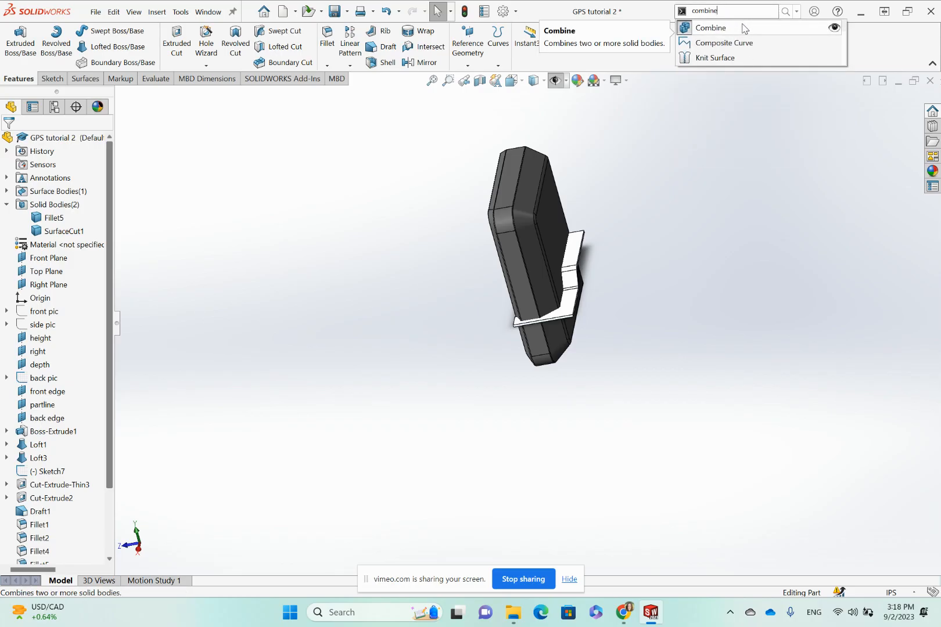
pyautogui.click(709, 29)
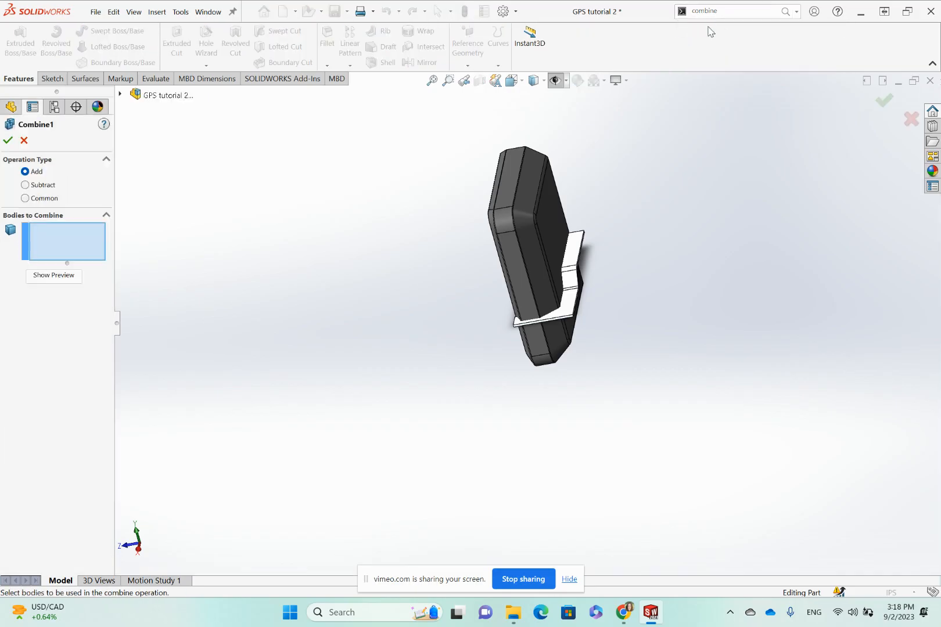
pyautogui.click(25, 186)
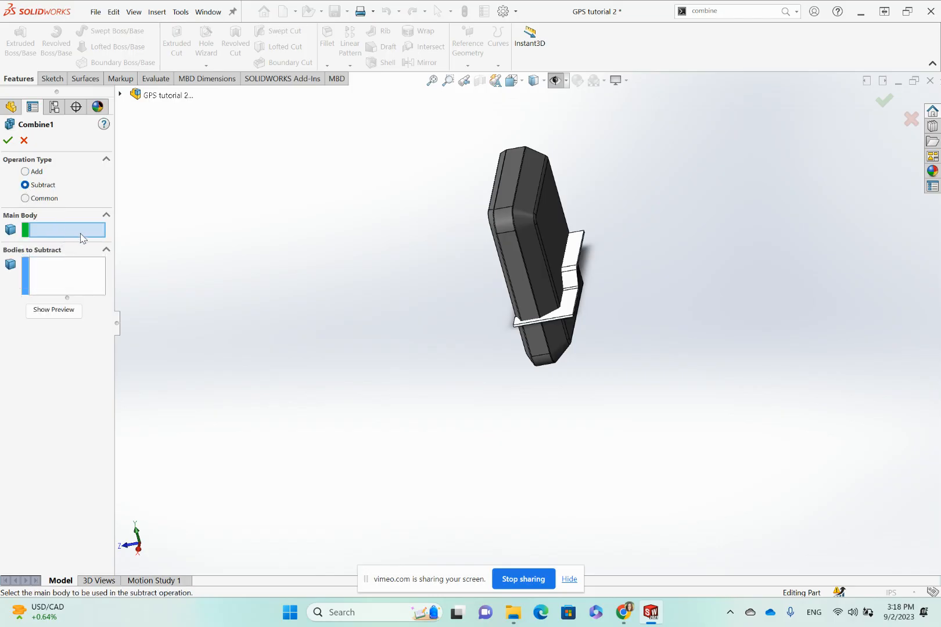
pyautogui.click(527, 273)
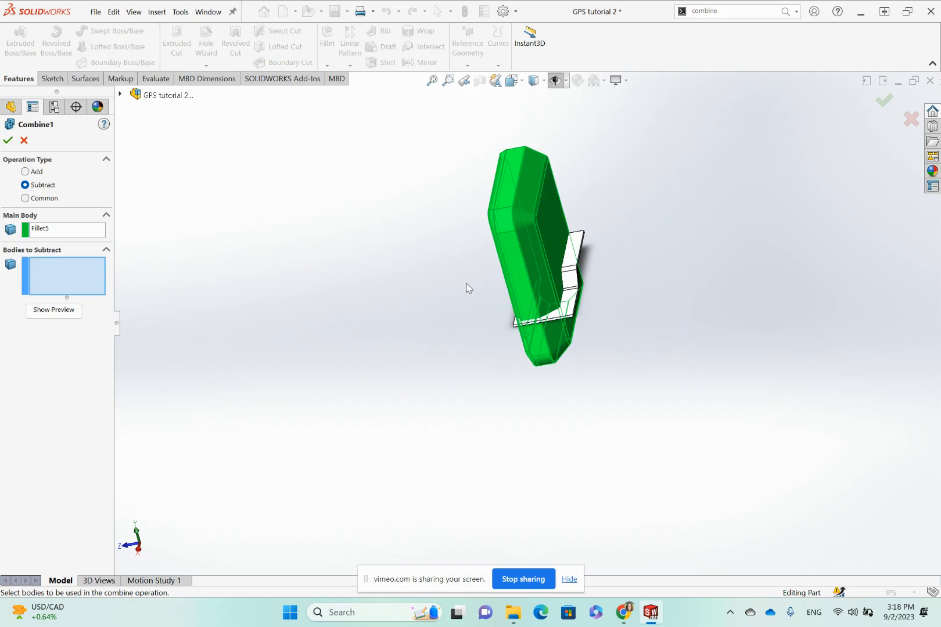
pyautogui.click(574, 251)
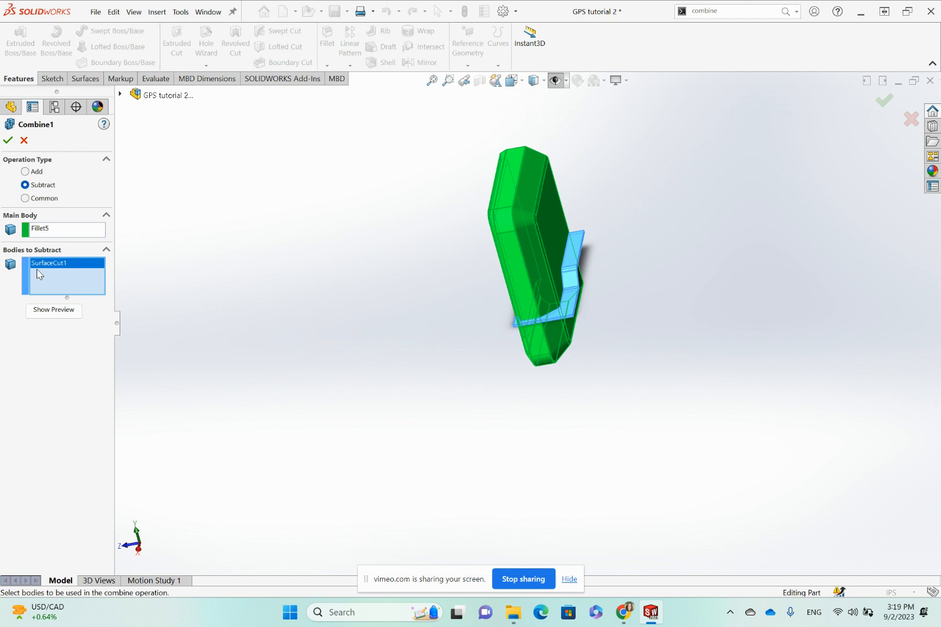
# Preview and apply the Combine subtraction of the SurfaceCut1 body from the Fillet5 main body.
pyautogui.click(67, 311)
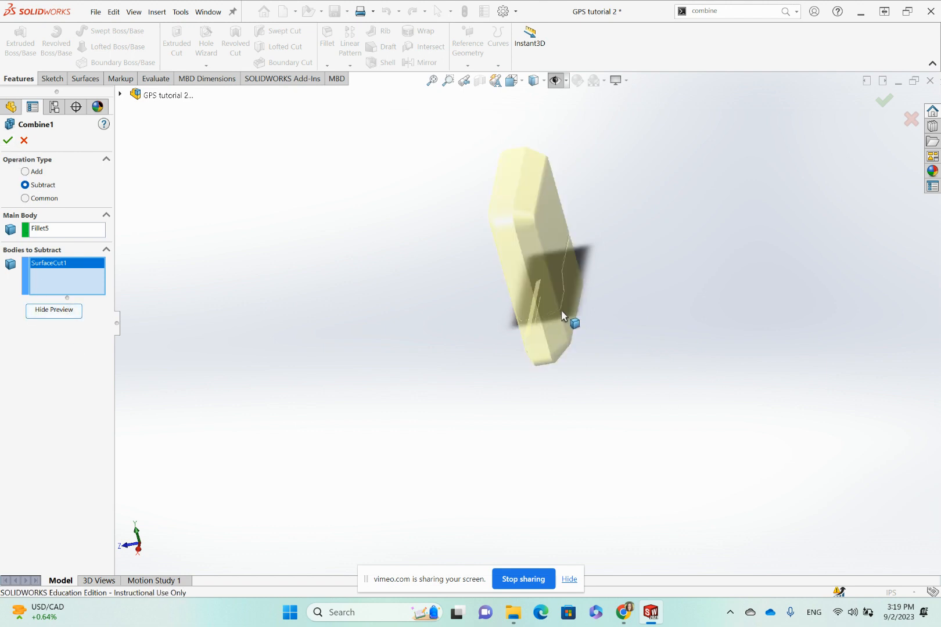
pyautogui.scroll(-10, 561, 315)
pyautogui.moveTo(511, 315); pyautogui.dragTo(585, 357, button='middle')
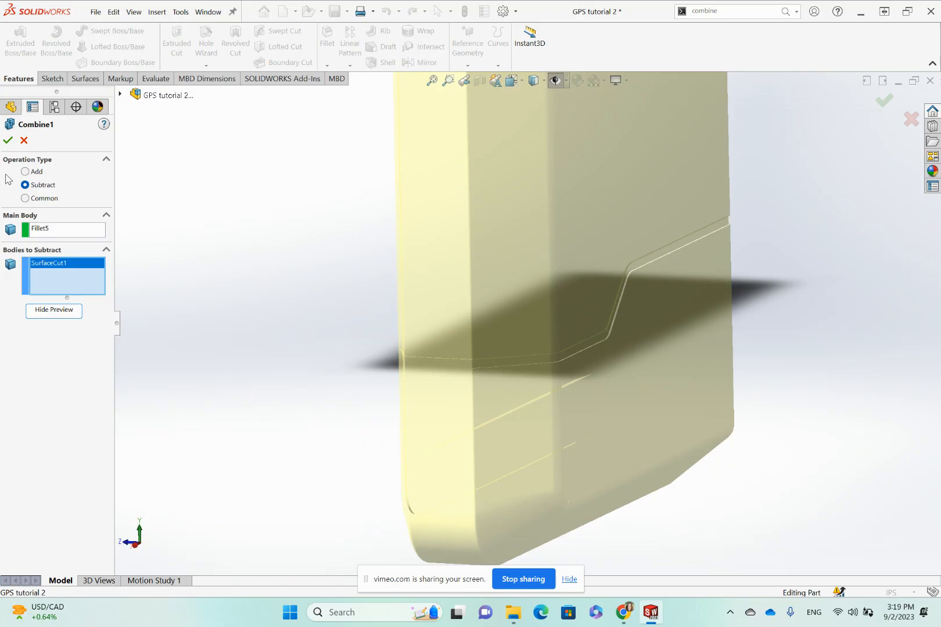
pyautogui.click(8, 141)
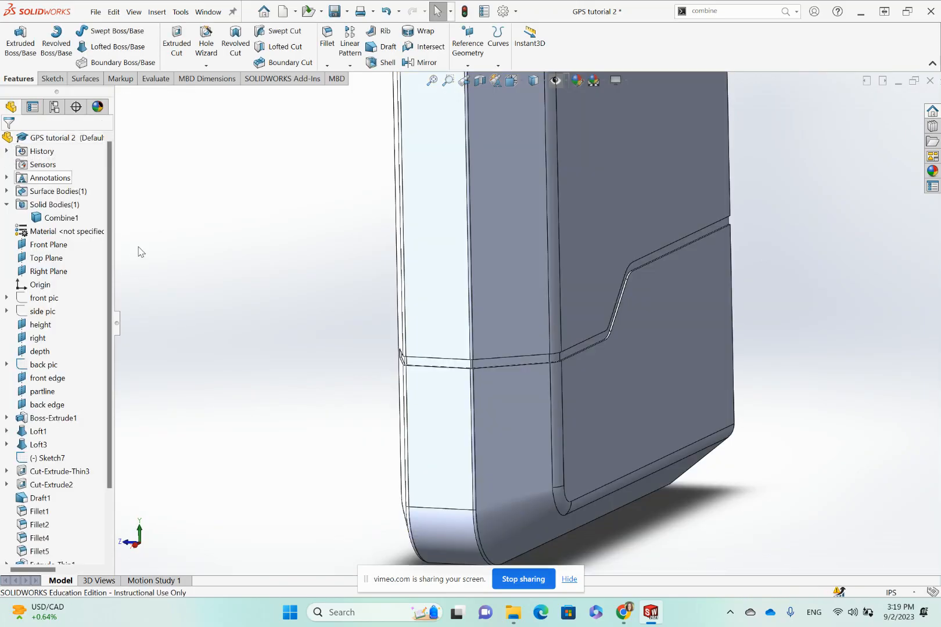
pyautogui.moveTo(517, 388); pyautogui.dragTo(542, 391, button='middle')
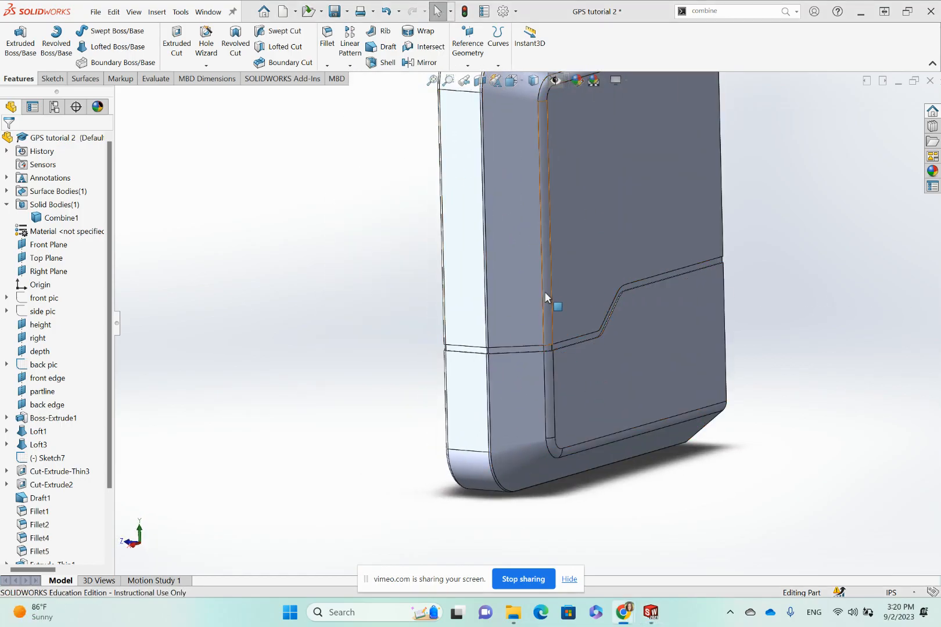
# Fillet the two short corner edges at the closed front end of the wraparound groove with a 0.02 in radius.
pyautogui.moveTo(581, 359); pyautogui.dragTo(512, 353, button='middle')
pyautogui.scroll(-5, 388, 326)
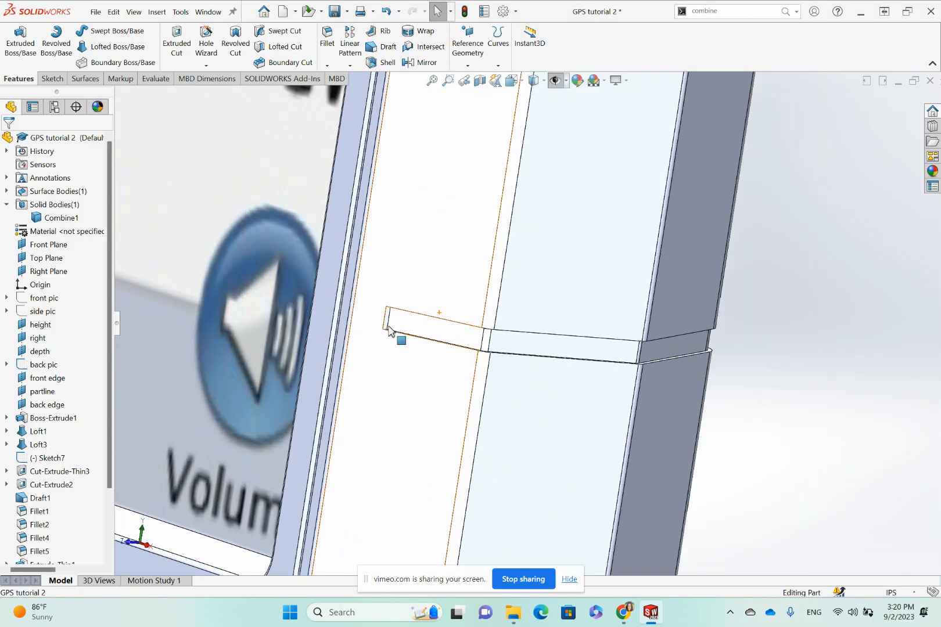
pyautogui.scroll(-3, 432, 335)
pyautogui.scroll(-3, 402, 332)
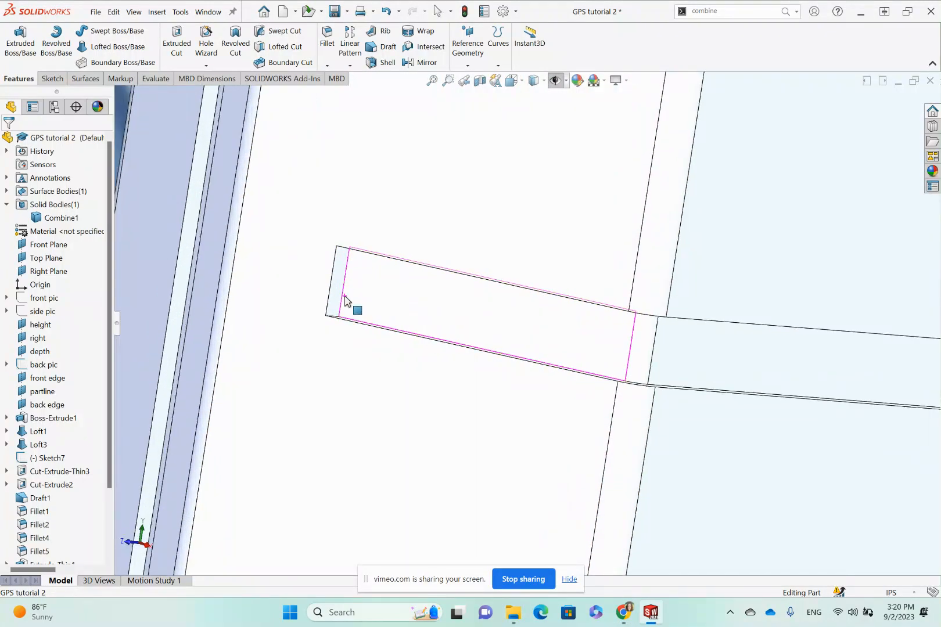
pyautogui.moveTo(343, 295); pyautogui.dragTo(331, 324, button='middle')
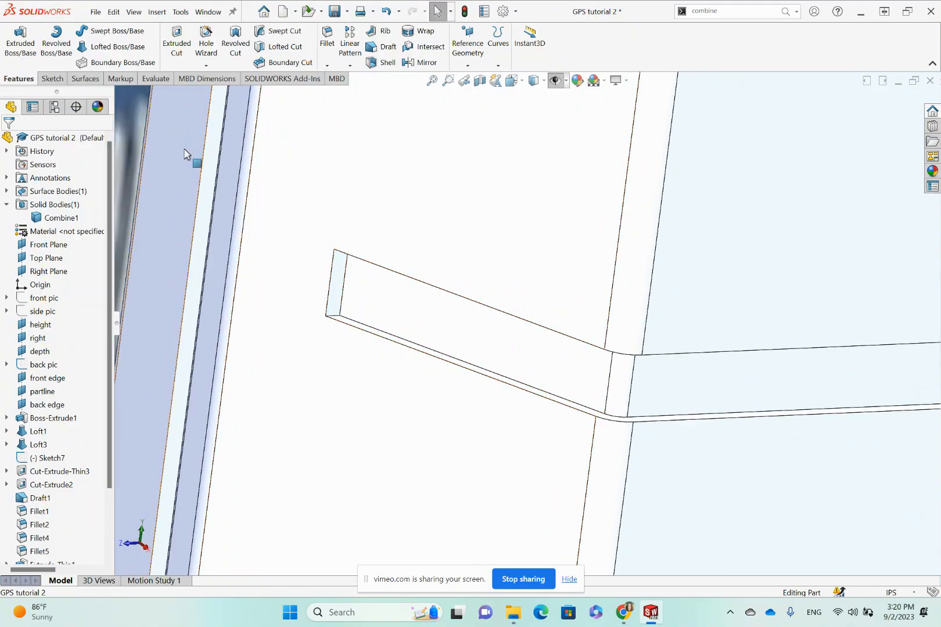
pyautogui.click(329, 42)
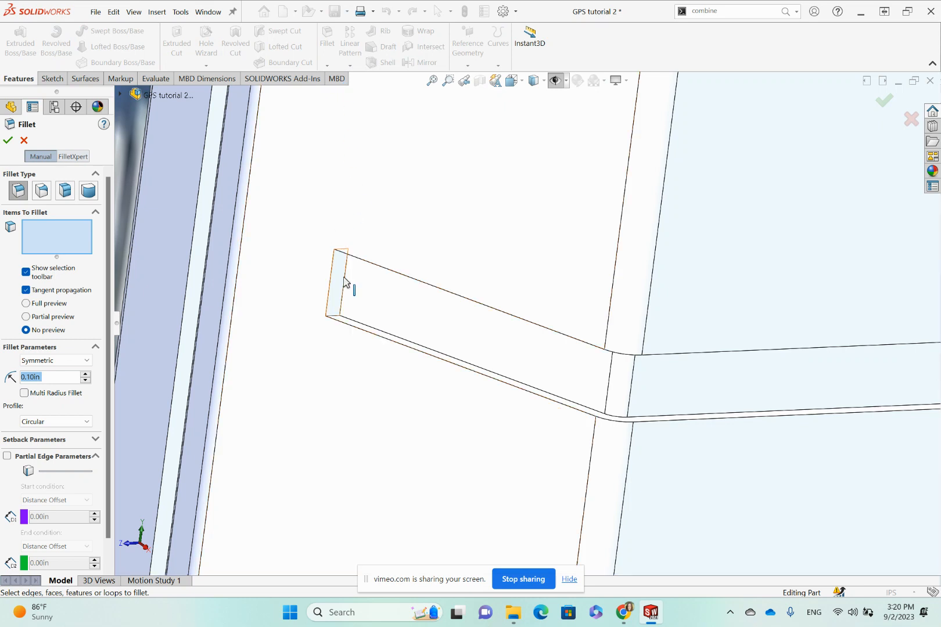
pyautogui.scroll(-5, 349, 279)
pyautogui.moveTo(365, 278); pyautogui.dragTo(393, 205, button='middle')
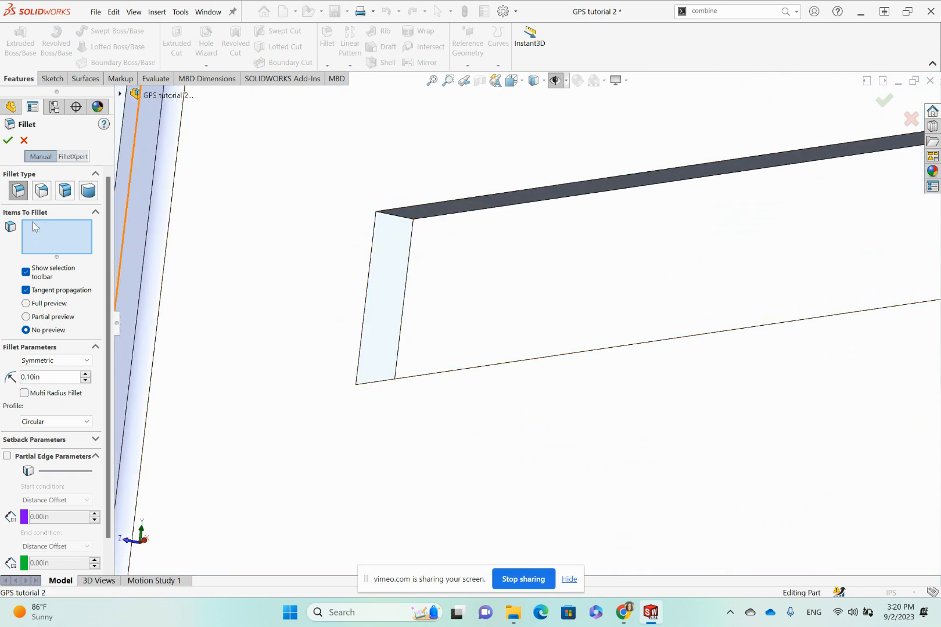
pyautogui.click(400, 222)
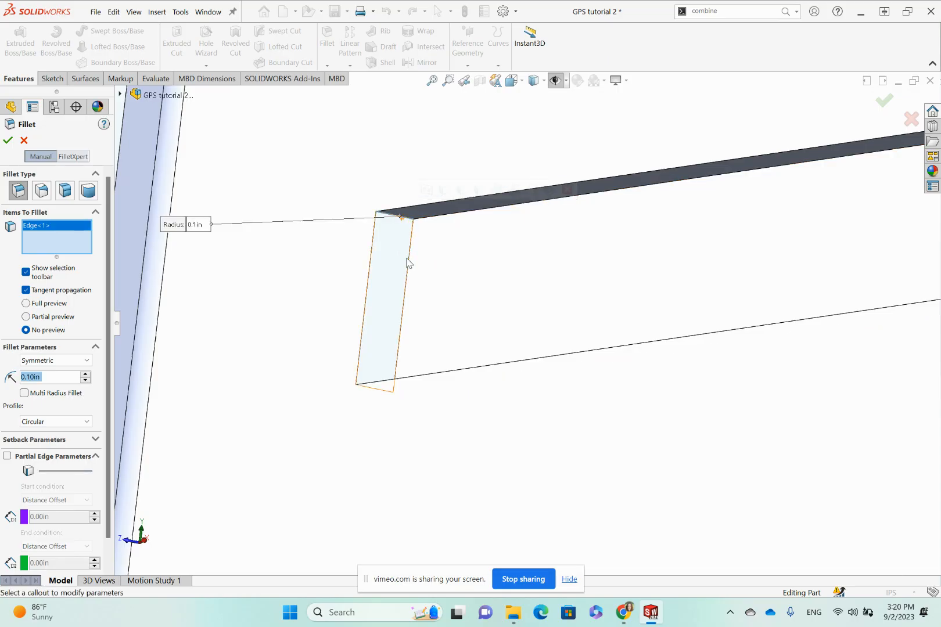
pyautogui.moveTo(407, 263); pyautogui.dragTo(385, 396, button='middle')
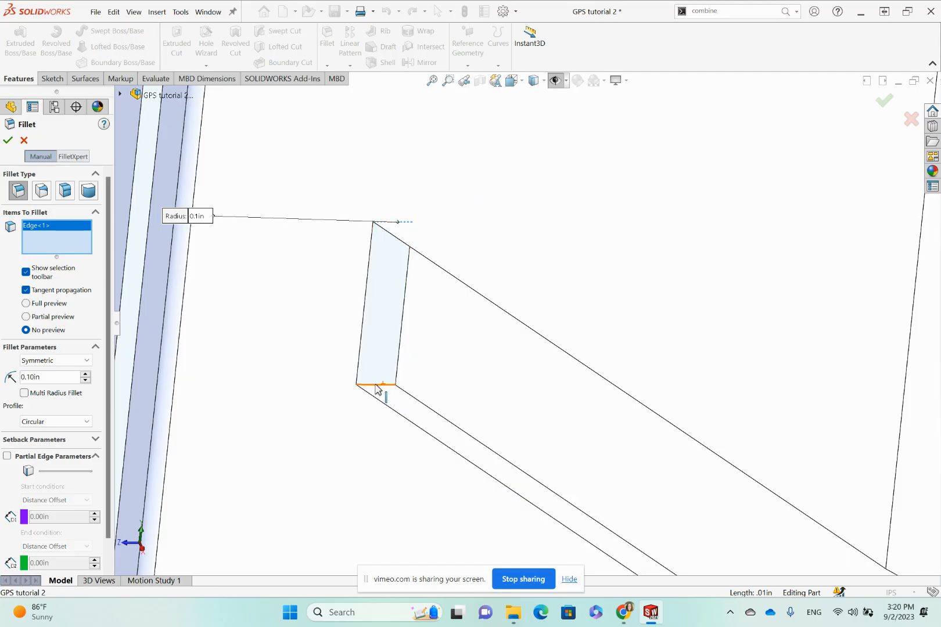
pyautogui.click(376, 385)
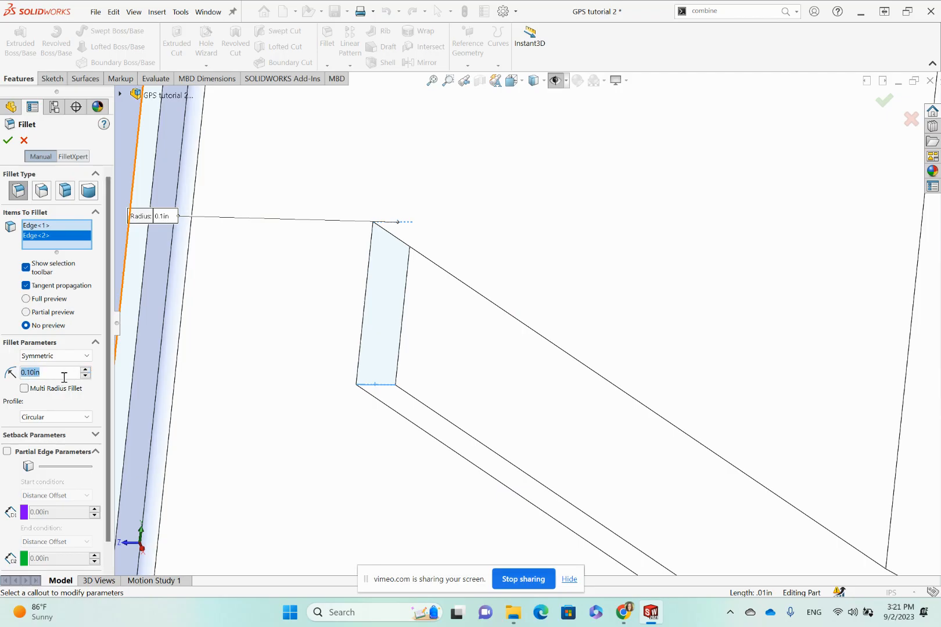
pyautogui.write('.02')
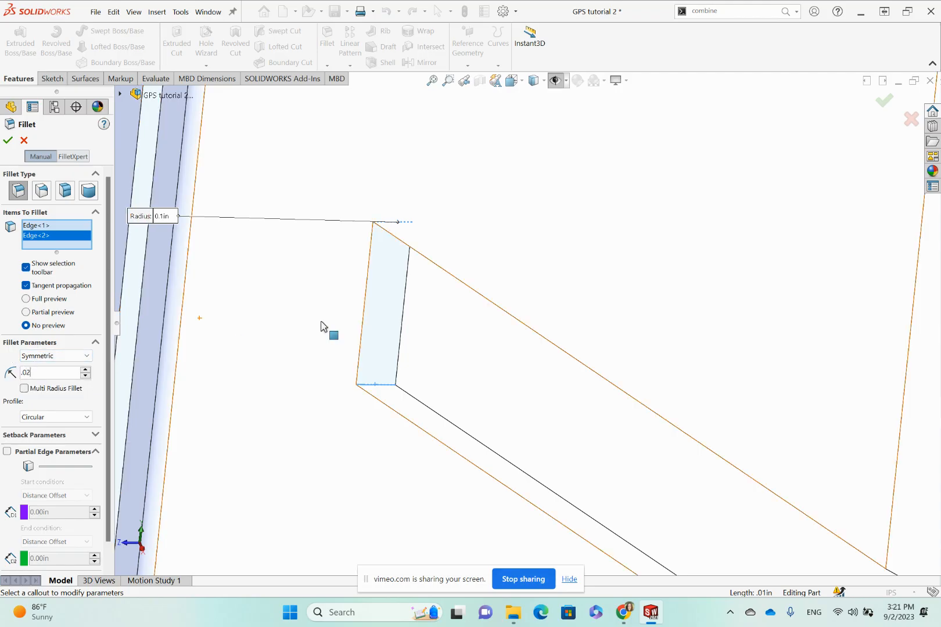
pyautogui.moveTo(398, 354)
pyautogui.mouseDown(button='middle')
pyautogui.moveTo(412, 347)
pyautogui.moveTo(441, 237)
pyautogui.moveTo(437, 280)
pyautogui.moveTo(407, 348)
pyautogui.mouseUp(button='middle')
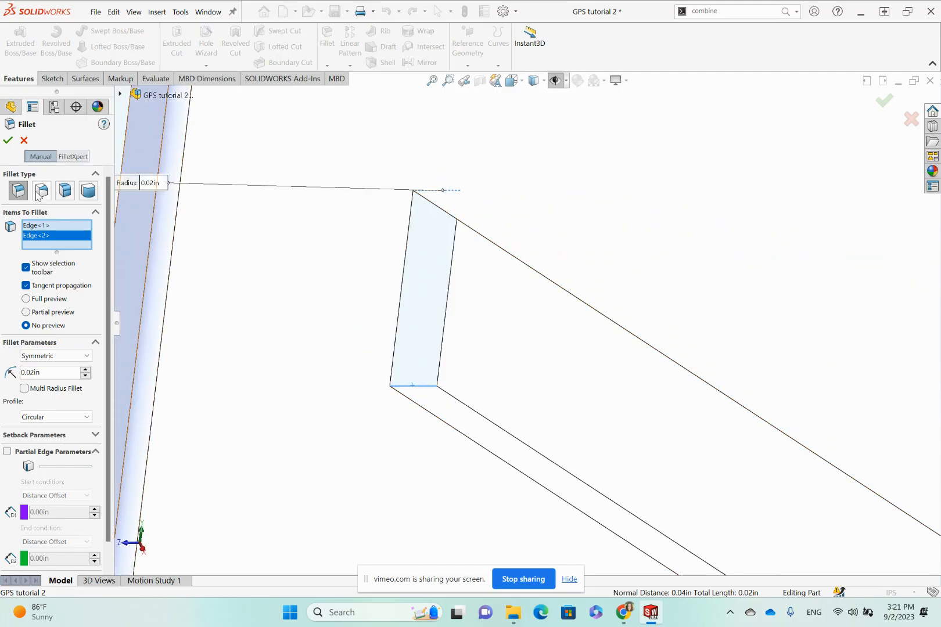
pyautogui.click(9, 141)
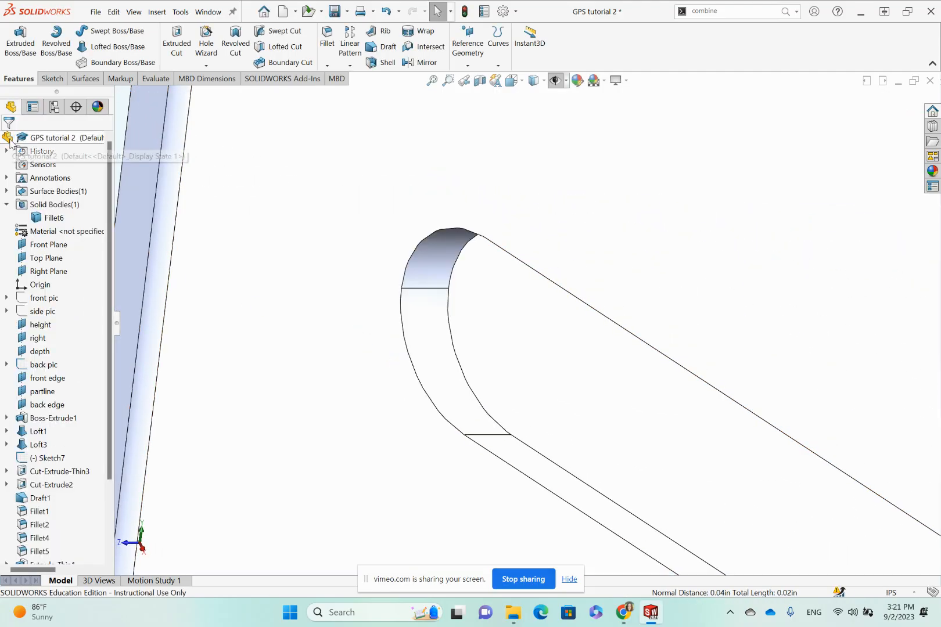
# Save the GPS part.
pyautogui.moveTo(584, 329); pyautogui.dragTo(603, 338, button='middle')
pyautogui.click(95, 12)
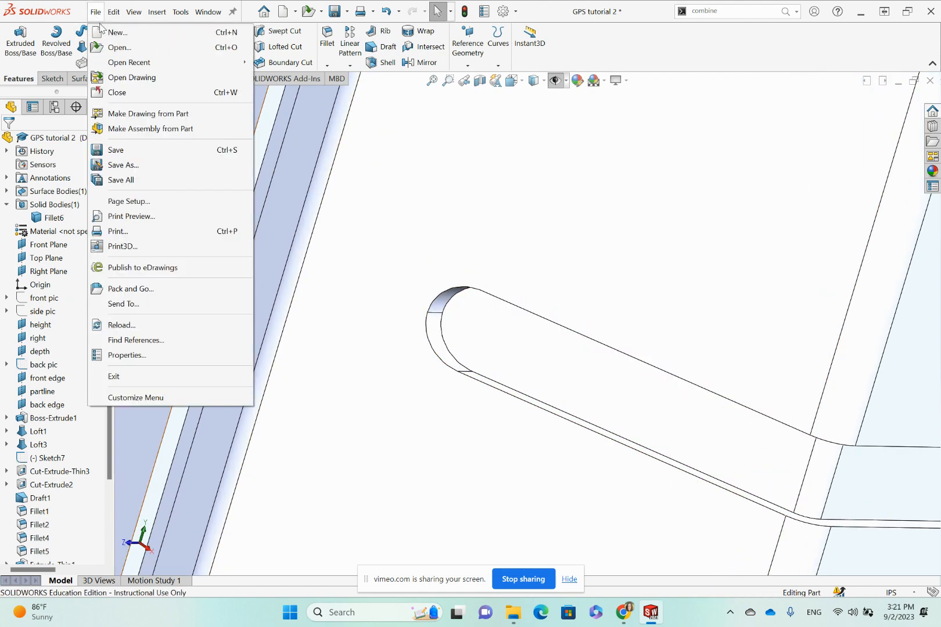
pyautogui.click(134, 149)
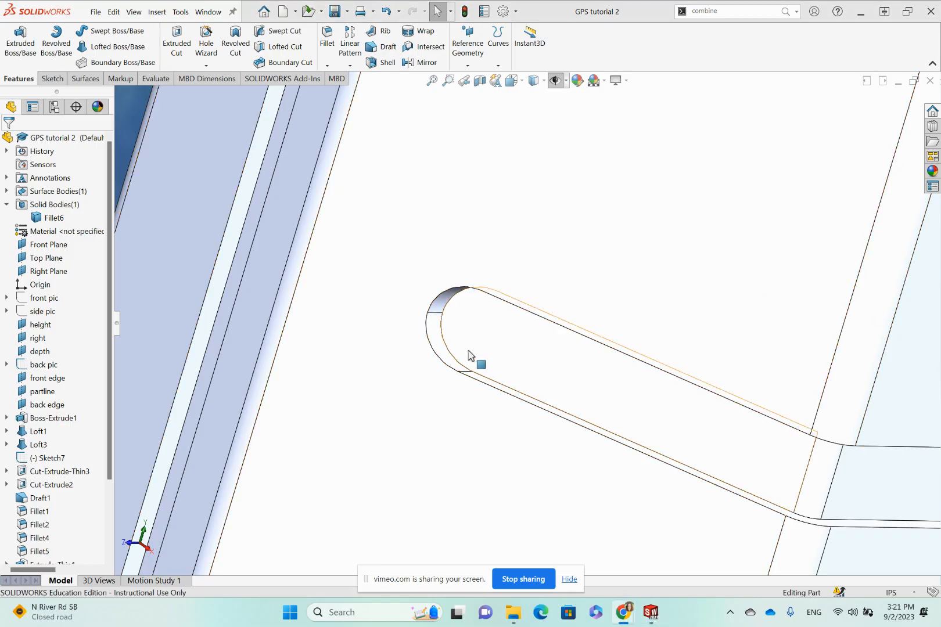
# Fillet the groove's outer edge loop with a 0.0025 in radius, using tangent propagation and full preview.
pyautogui.scroll(-3, 458, 299)
pyautogui.click(446, 279)
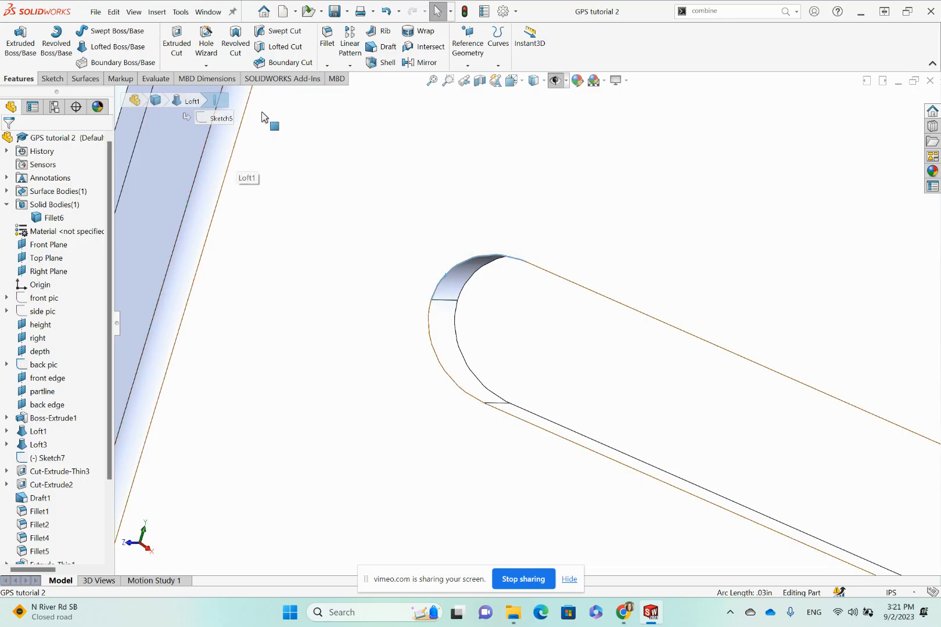
pyautogui.click(328, 41)
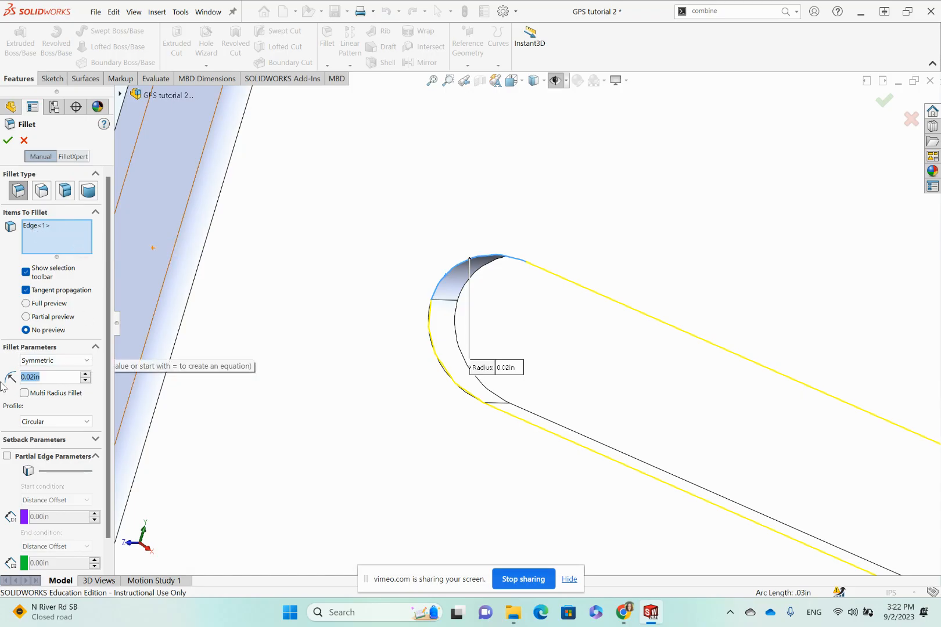
pyautogui.write('.0025')
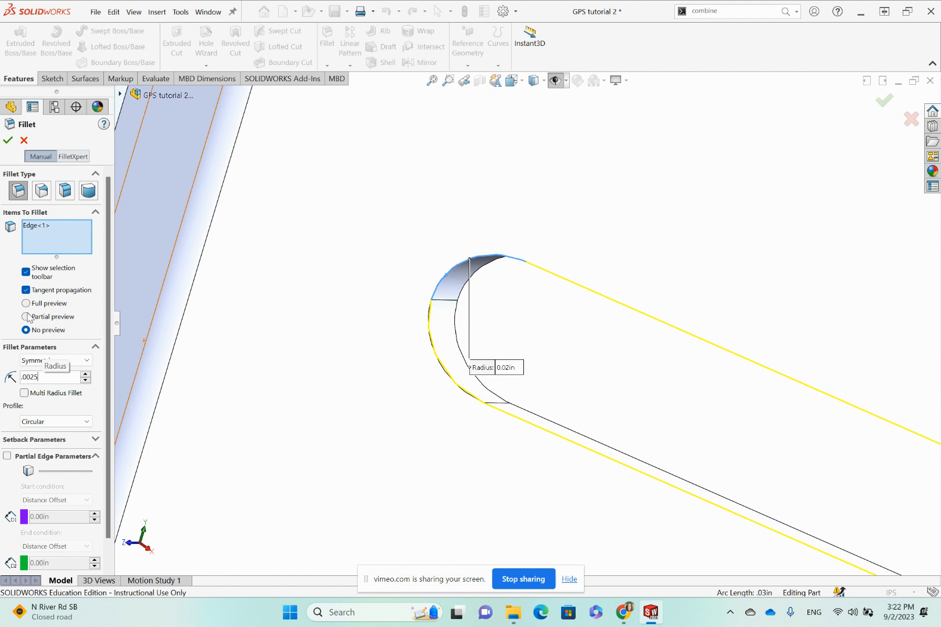
pyautogui.click(27, 306)
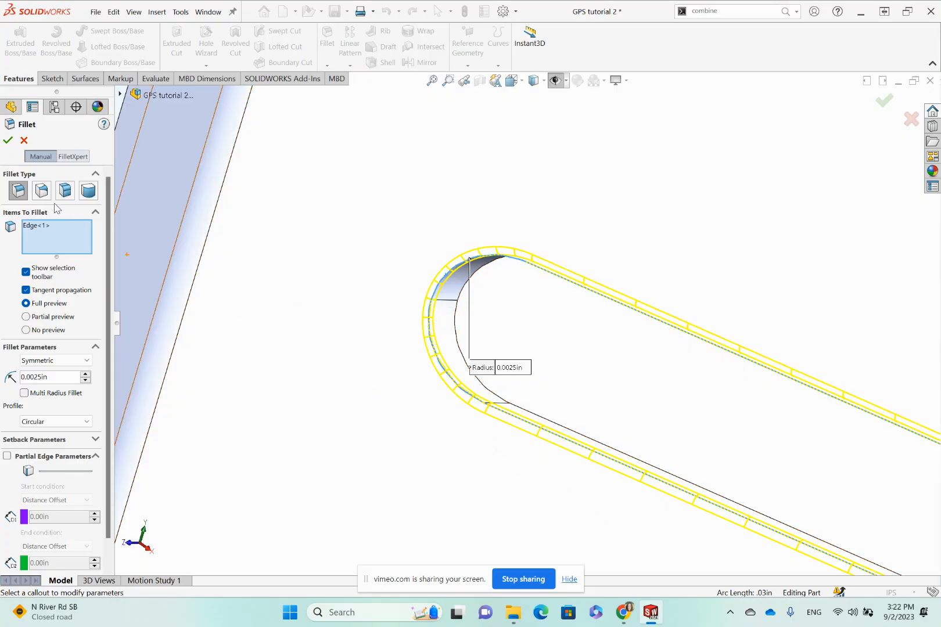
pyautogui.click(8, 141)
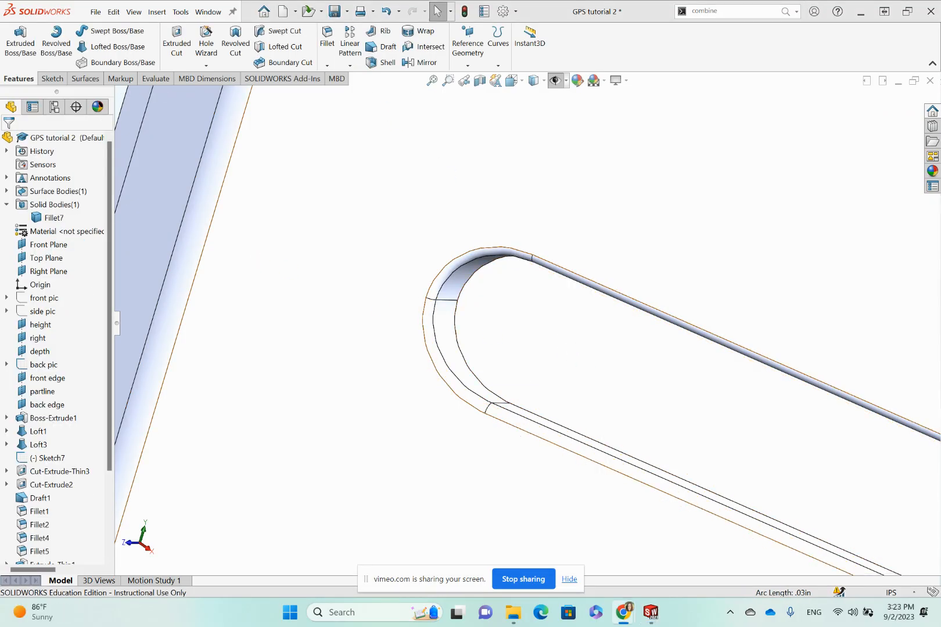
pyautogui.scroll(5, 420, 412)
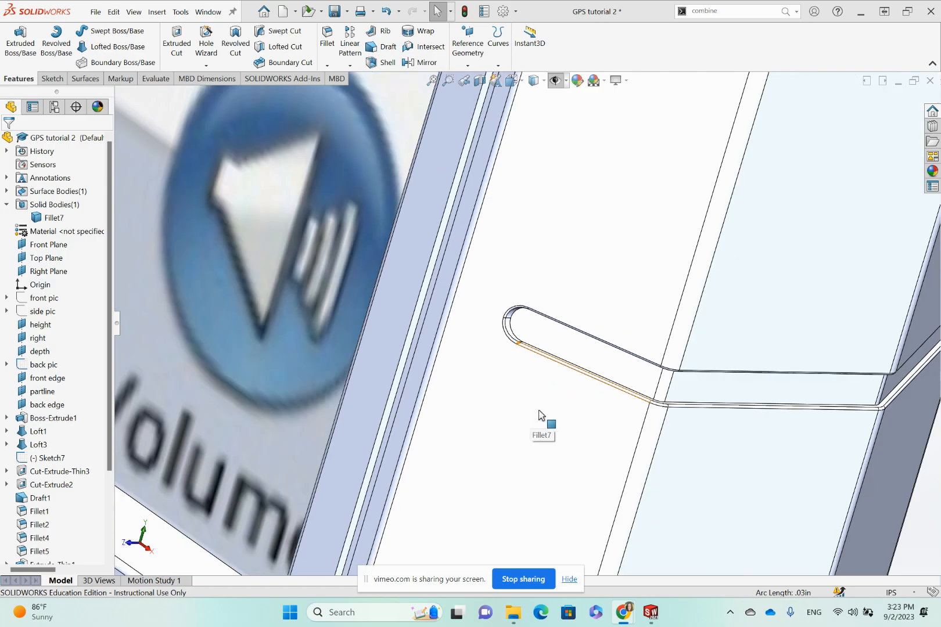
pyautogui.scroll(3, 605, 393)
pyautogui.moveTo(604, 393); pyautogui.dragTo(578, 361, button='middle')
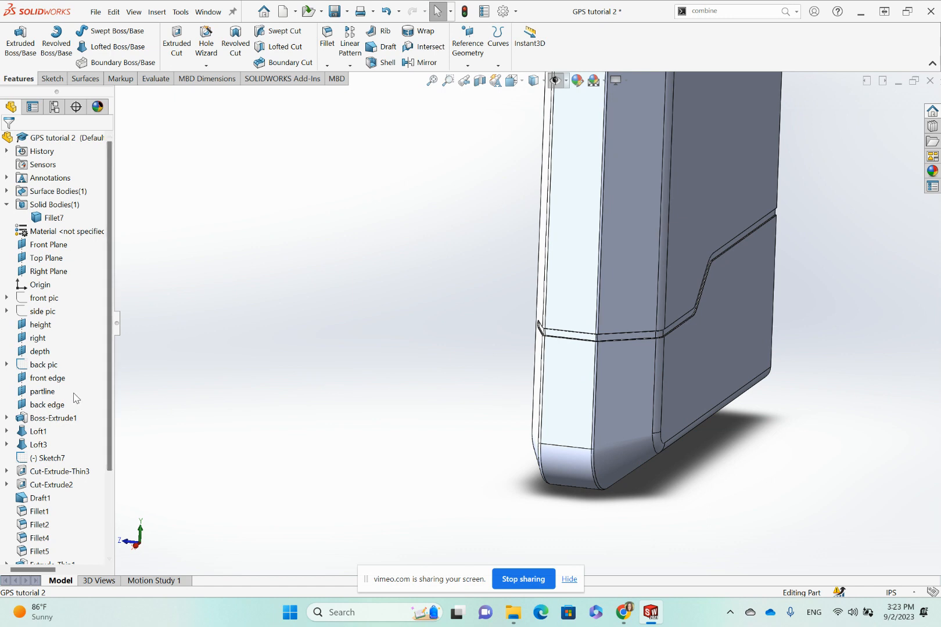
# Make an extruded cut from Sketch7 with a Mid Plane end condition and a depth of 0.01 in.
pyautogui.scroll(-1, 77, 400)
pyautogui.scroll(-2, 77, 400)
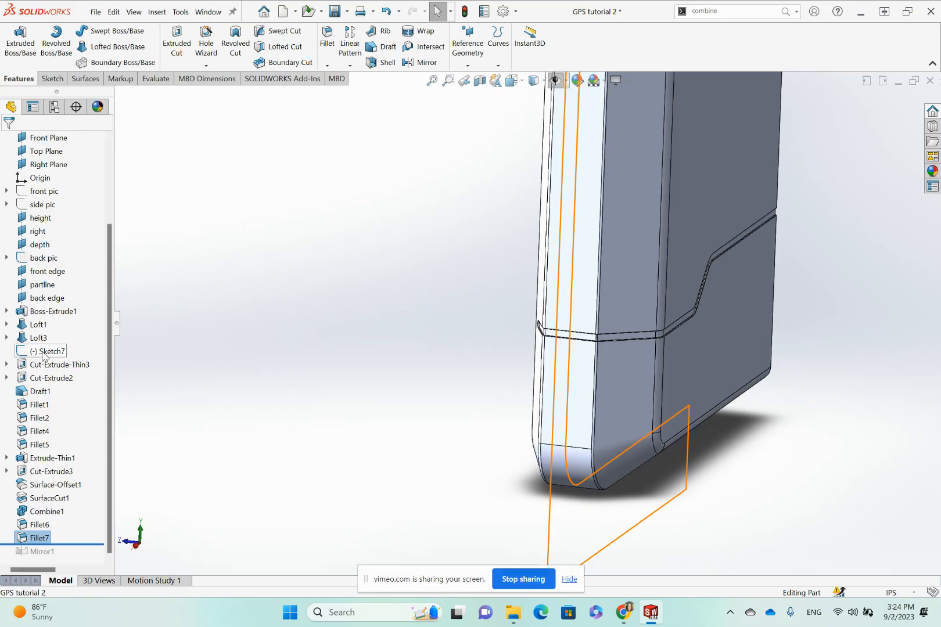
pyautogui.click(44, 352)
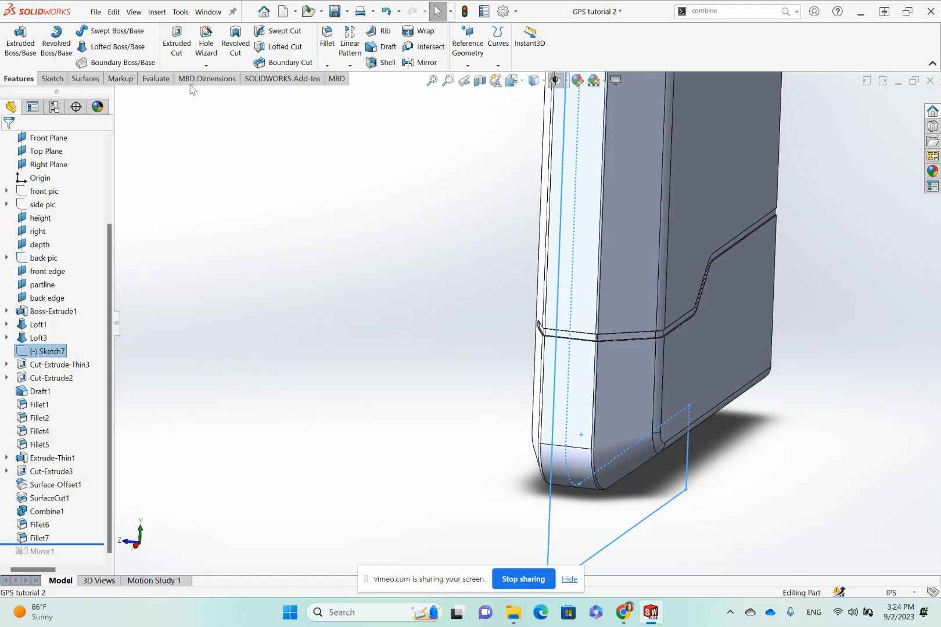
pyautogui.click(178, 43)
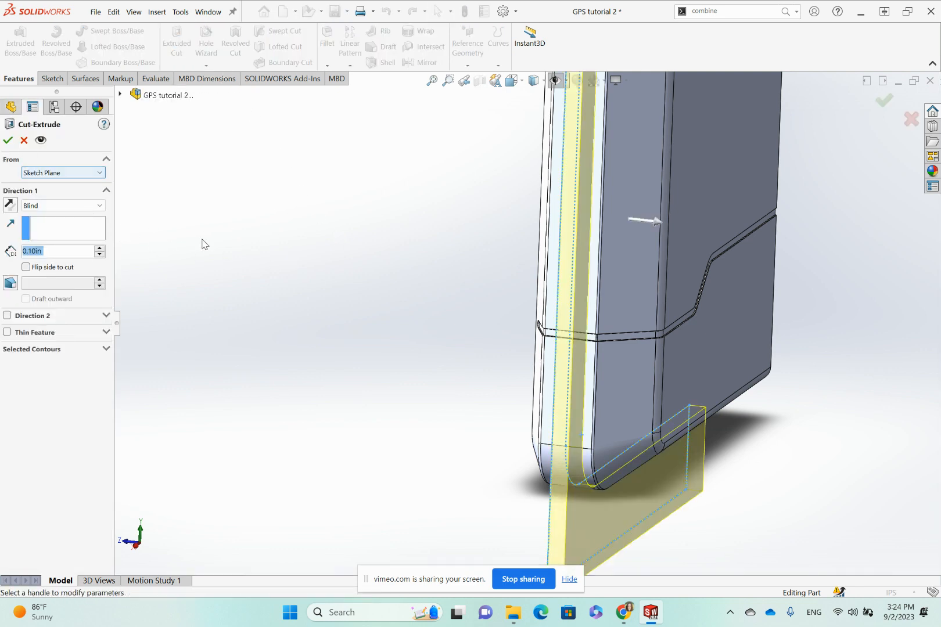
pyautogui.click(120, 95)
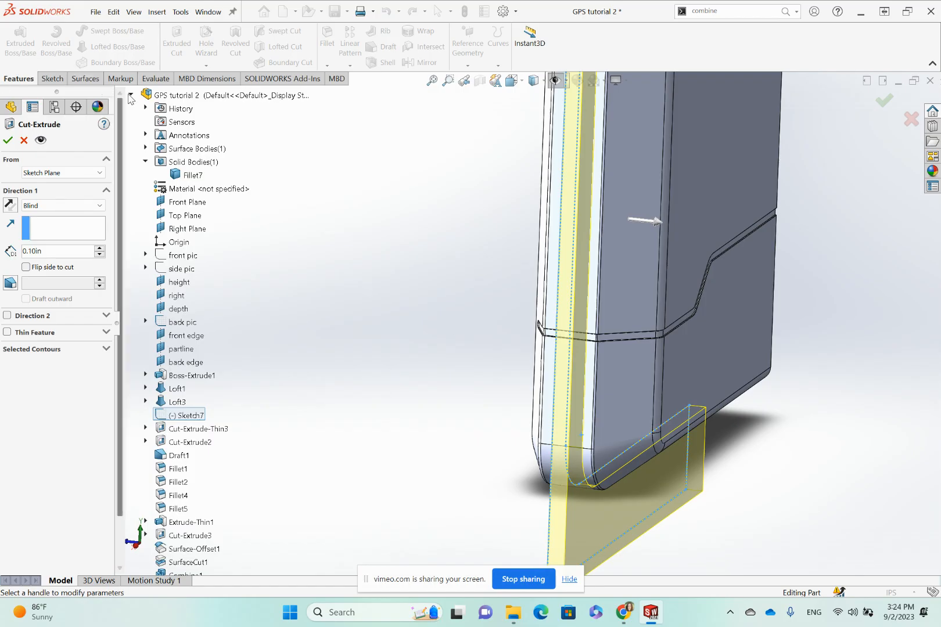
pyautogui.click(130, 94)
pyautogui.scroll(1, 527, 323)
pyautogui.scroll(2, 579, 337)
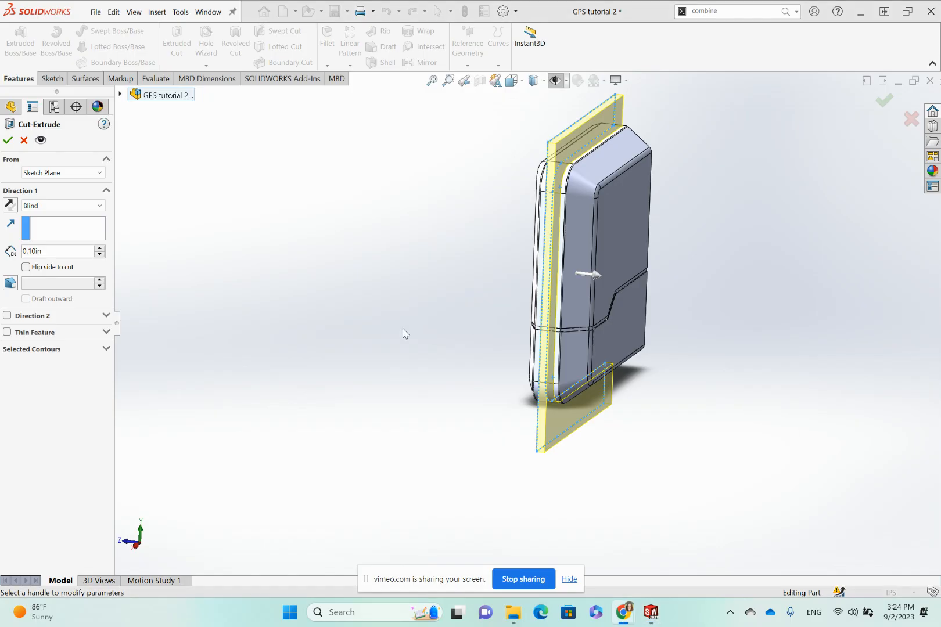
pyautogui.click(64, 254)
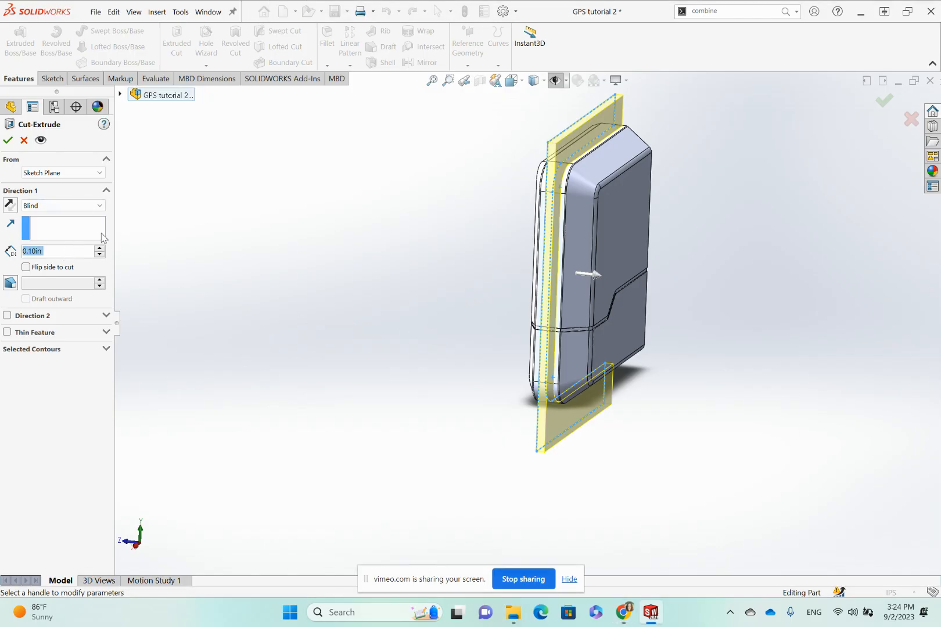
pyautogui.write('.01')
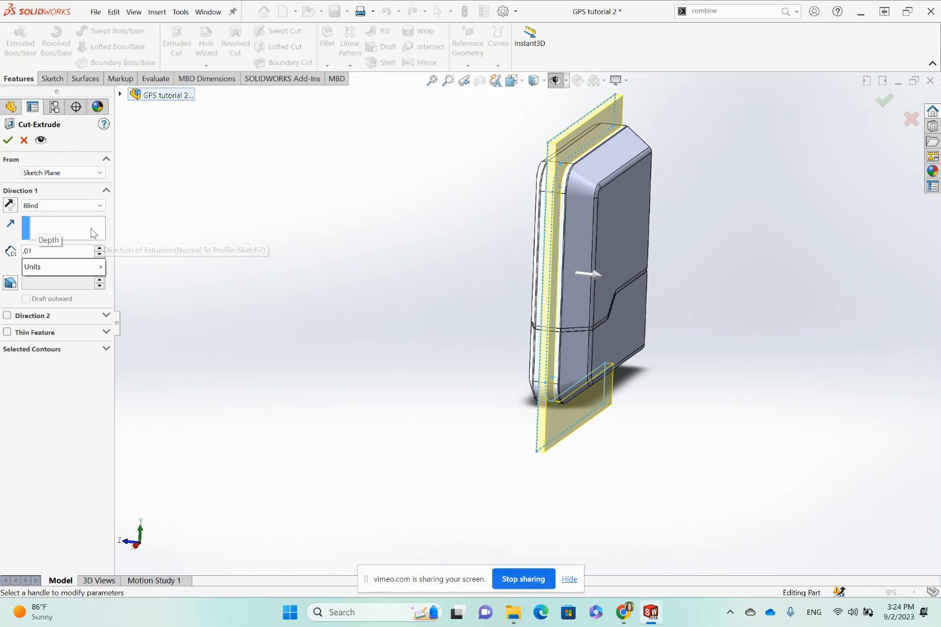
pyautogui.click(84, 206)
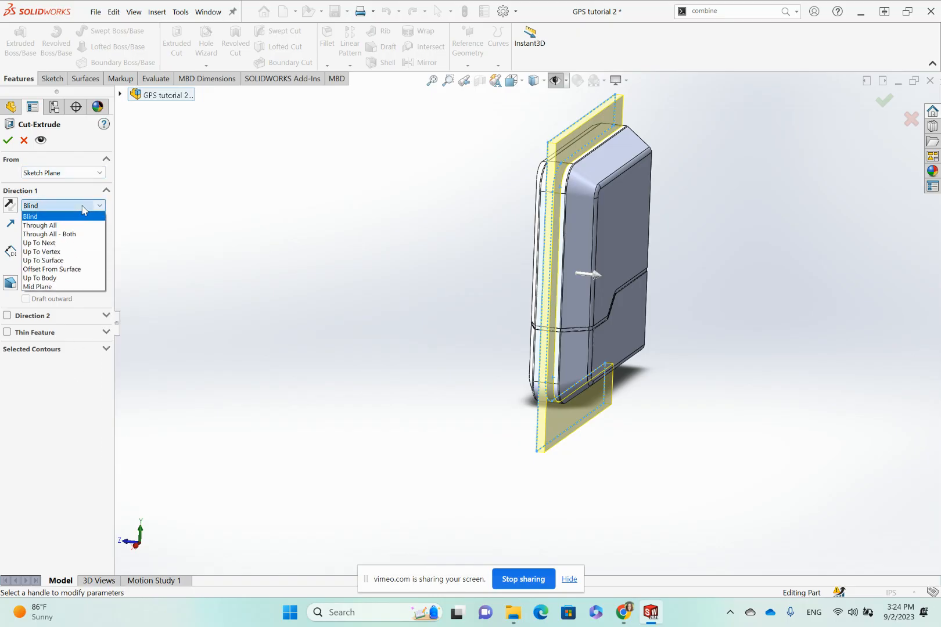
pyautogui.click(73, 287)
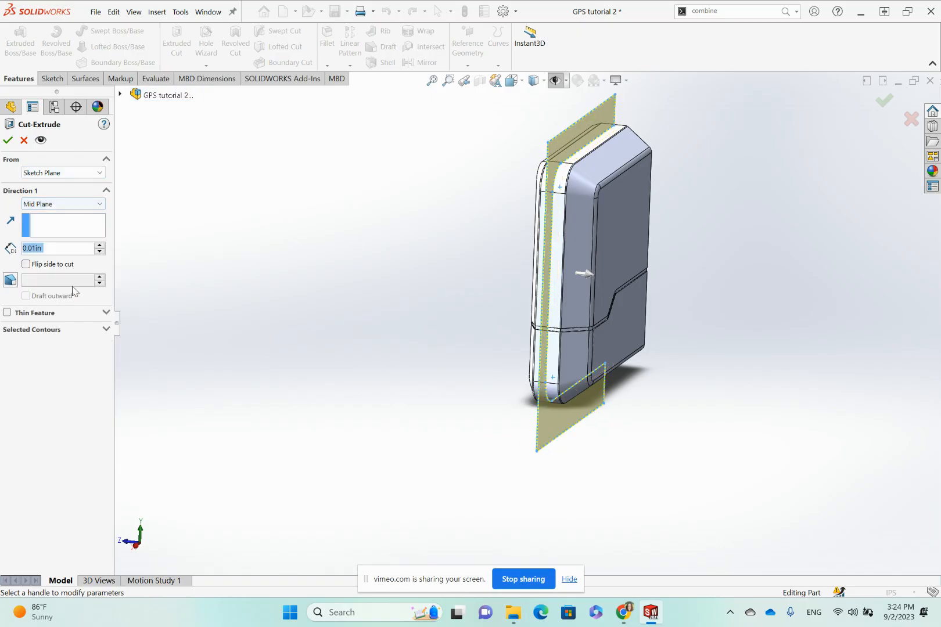
pyautogui.click(8, 140)
pyautogui.scroll(-10, 547, 348)
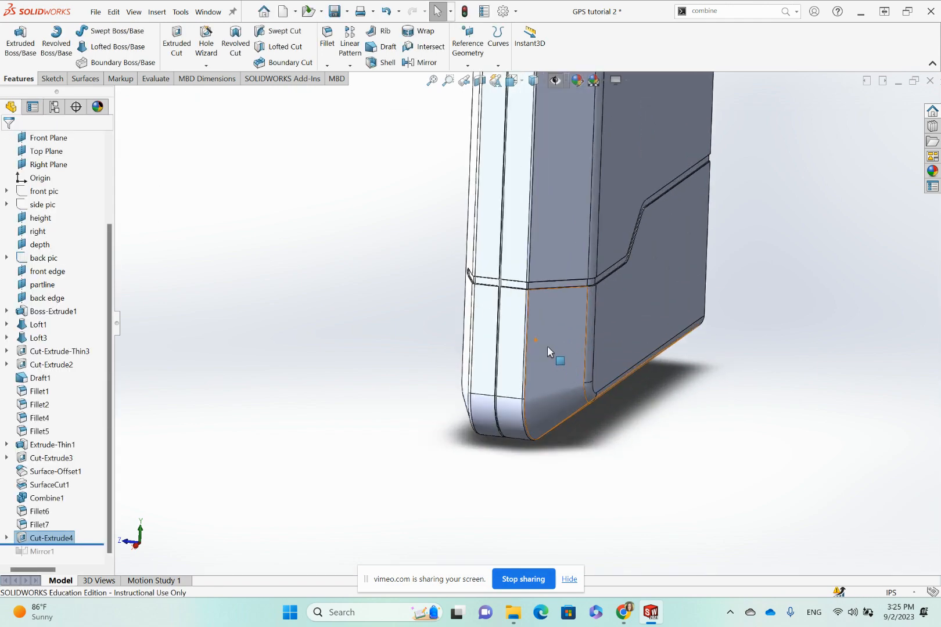
pyautogui.moveTo(514, 285); pyautogui.dragTo(534, 330, button='middle')
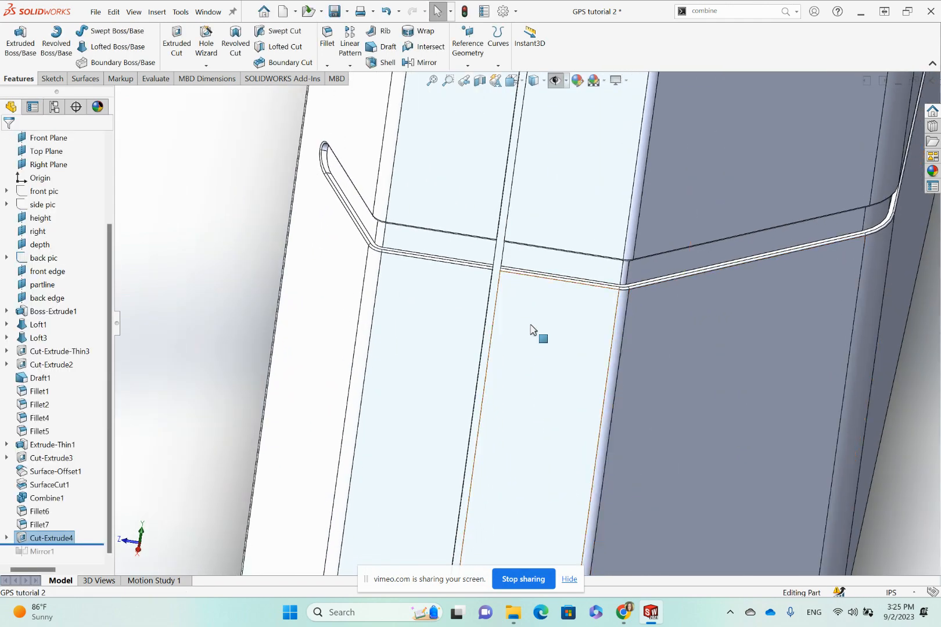
# Examine the thin mid-plane cut and the wraparound groove along the side and back of the device body.
pyautogui.scroll(10, 489, 235)
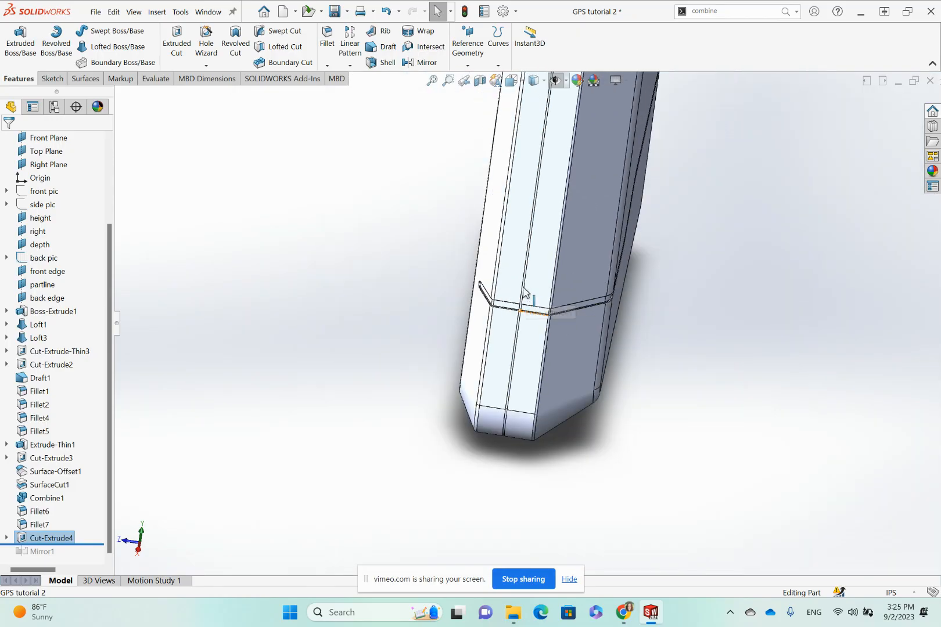
pyautogui.scroll(-3, 548, 250)
pyautogui.scroll(3, 545, 235)
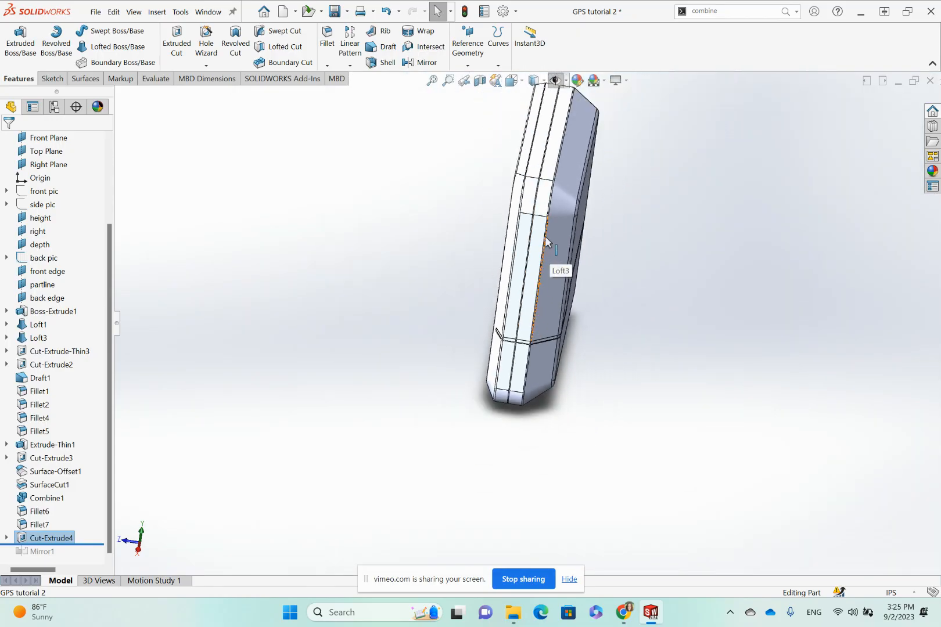
pyautogui.scroll(-6, 546, 229)
pyautogui.scroll(8, 536, 238)
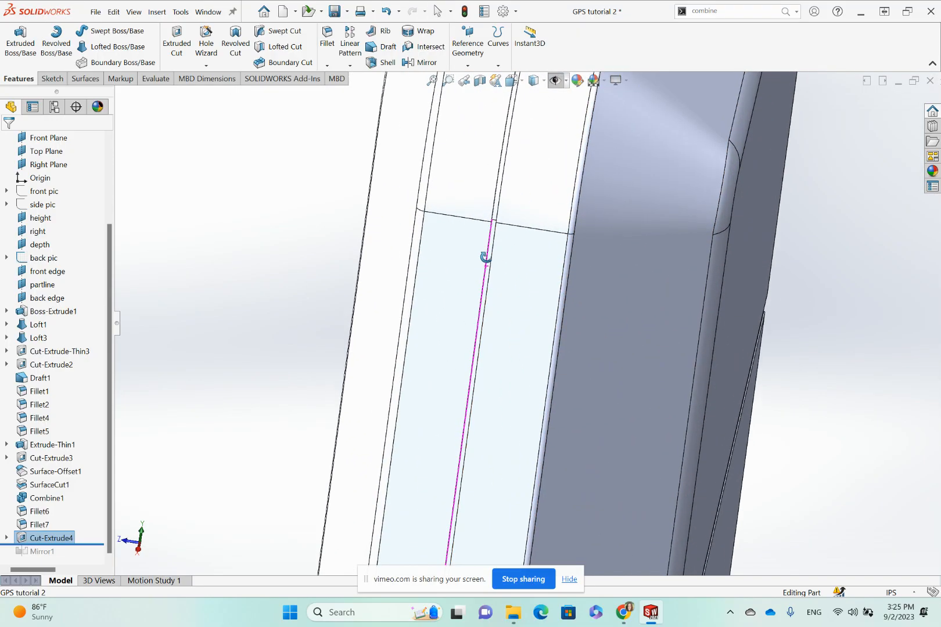
pyautogui.scroll(5, 523, 261)
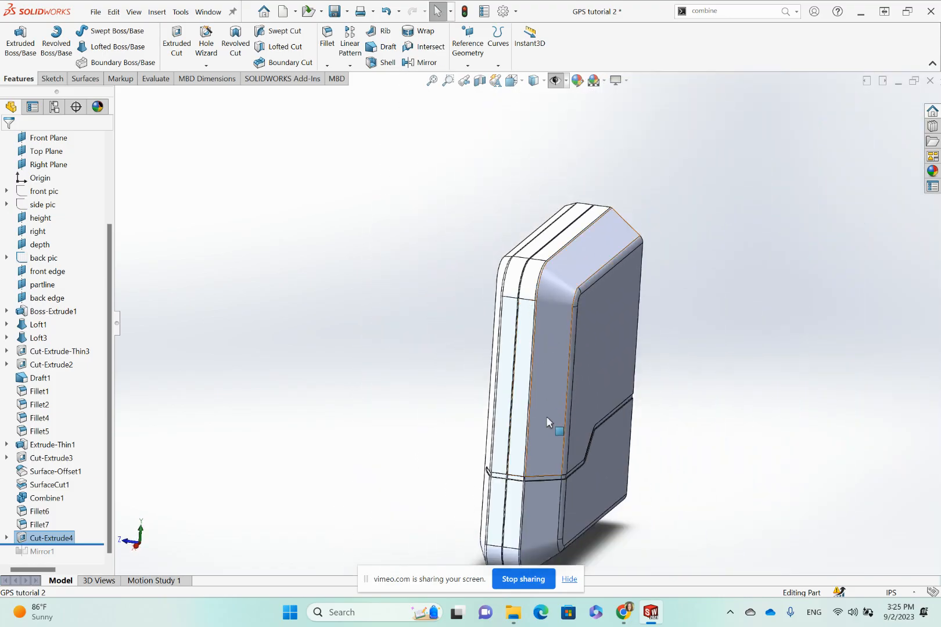
pyautogui.scroll(-5, 549, 398)
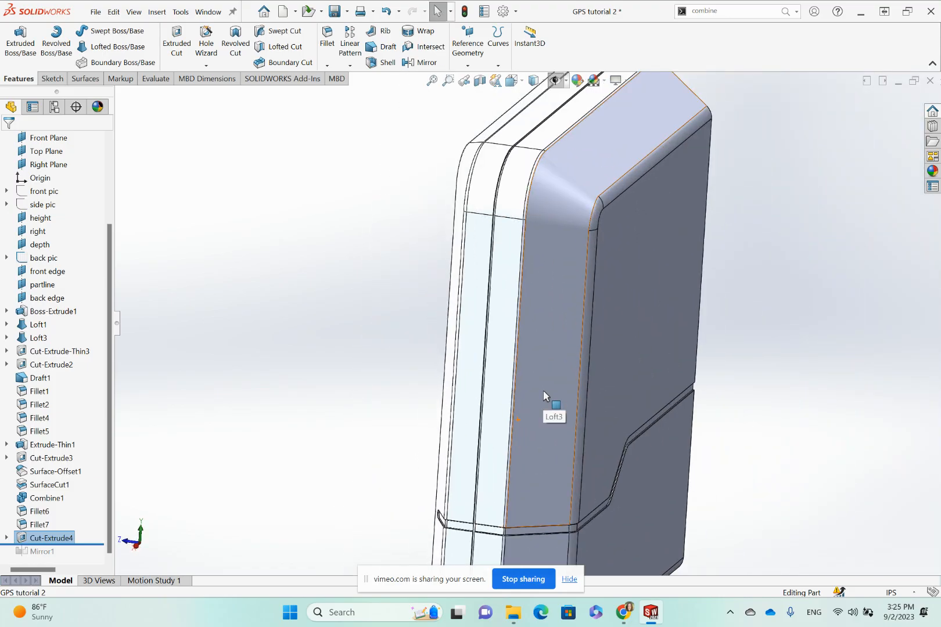
pyautogui.moveTo(509, 382); pyautogui.dragTo(566, 327, button='middle')
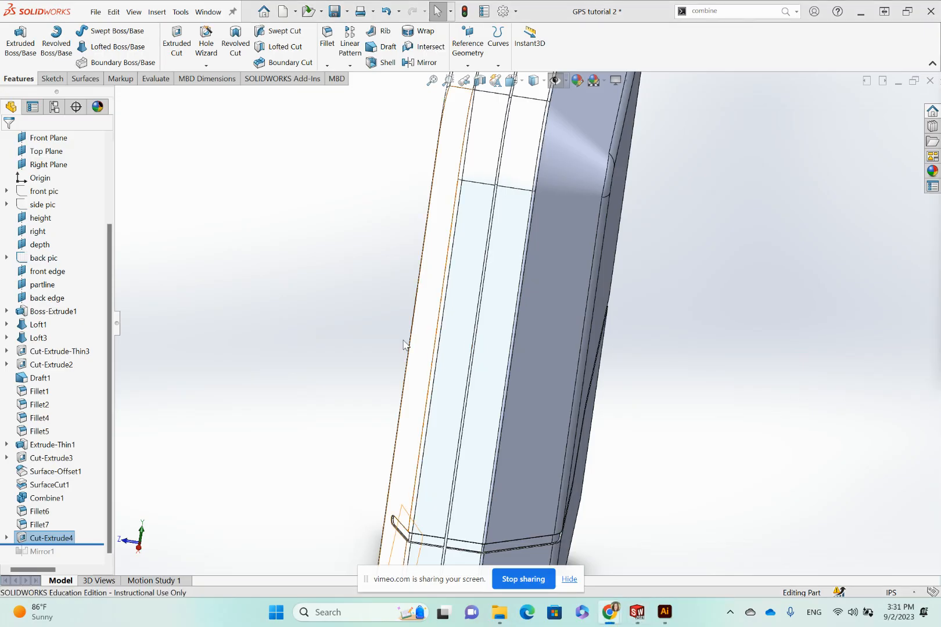
pyautogui.scroll(-1, 498, 411)
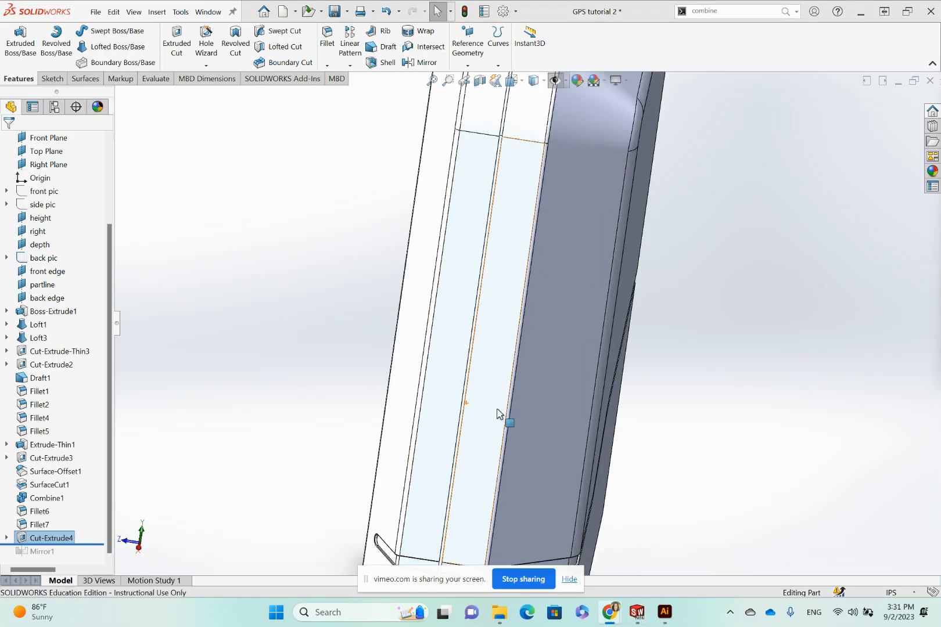
pyautogui.scroll(5, 520, 427)
pyautogui.moveTo(525, 431); pyautogui.dragTo(474, 385, button='middle')
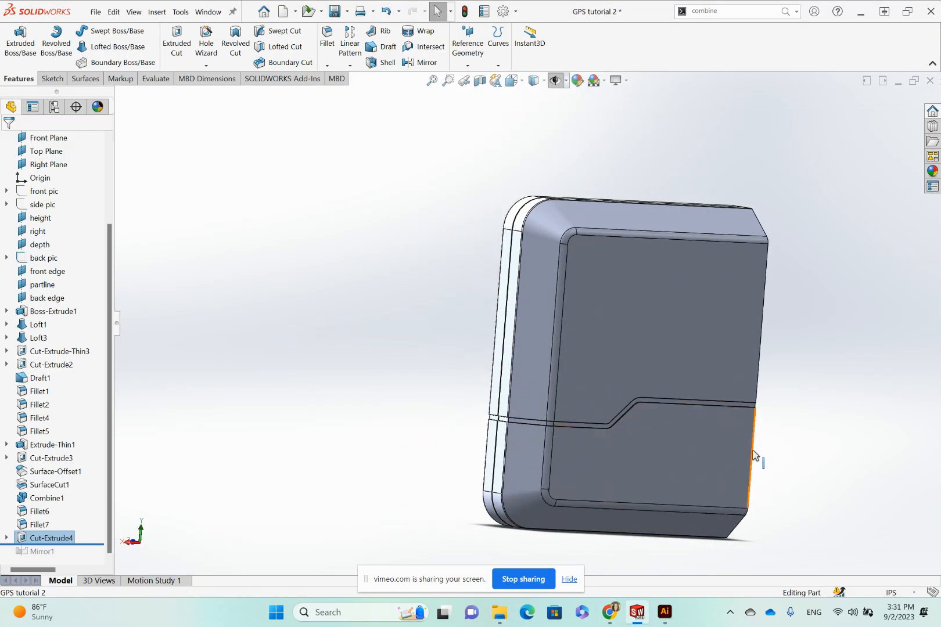
pyautogui.scroll(-1, 663, 444)
pyautogui.scroll(-1, 531, 407)
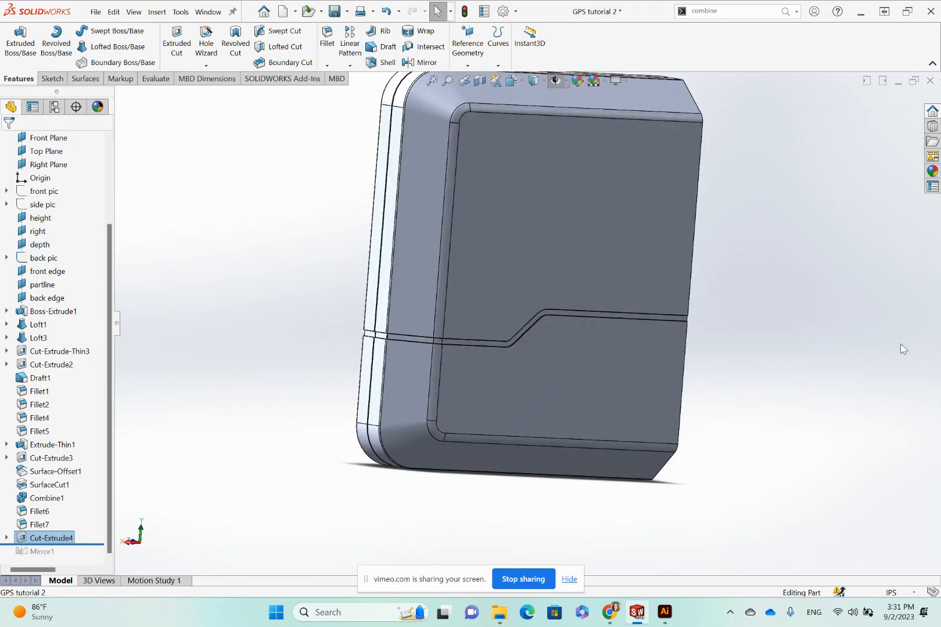
# Roll the feature history forward past Mirror1 so the mirror is included in the model.
pyautogui.click(96, 546)
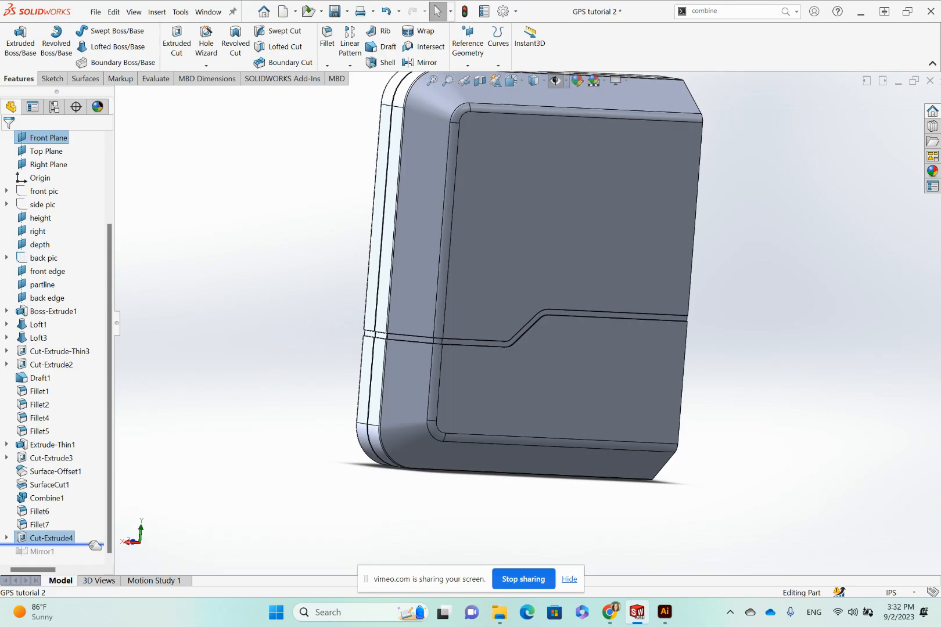
pyautogui.moveTo(95, 546); pyautogui.dragTo(90, 561)
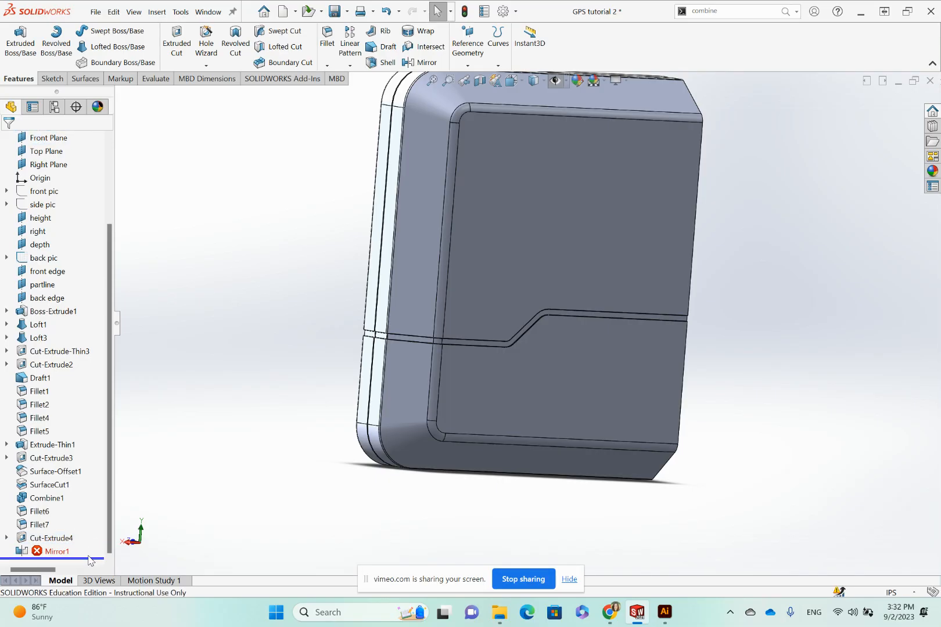
pyautogui.scroll(3, 549, 381)
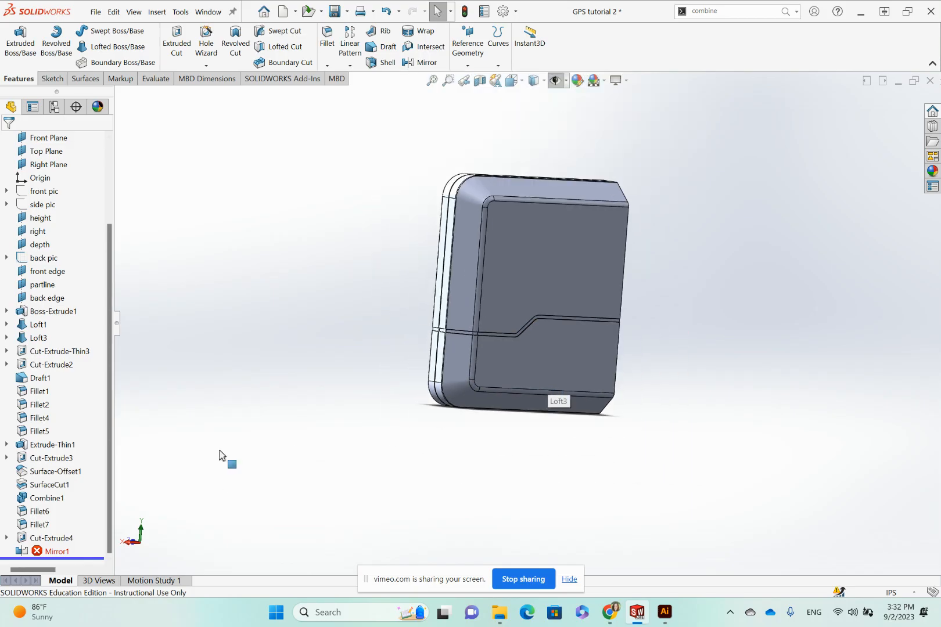
pyautogui.rightClick(66, 552)
pyautogui.press('Escape')
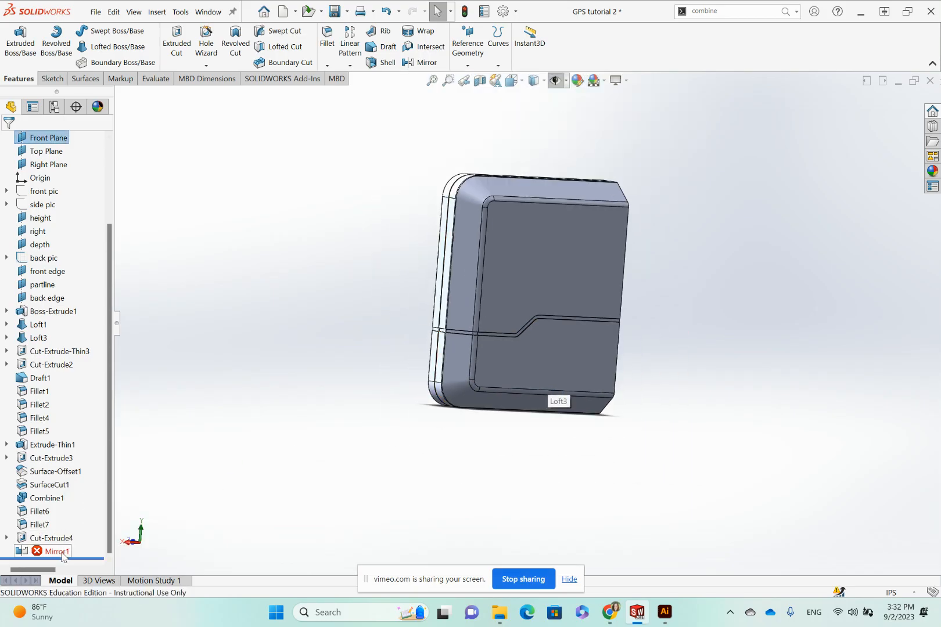
# Edit the Mirror1 feature and reselect the half device body as the body to mirror across the Right Plane.
pyautogui.scroll(-2, 475, 420)
pyautogui.scroll(4, 518, 378)
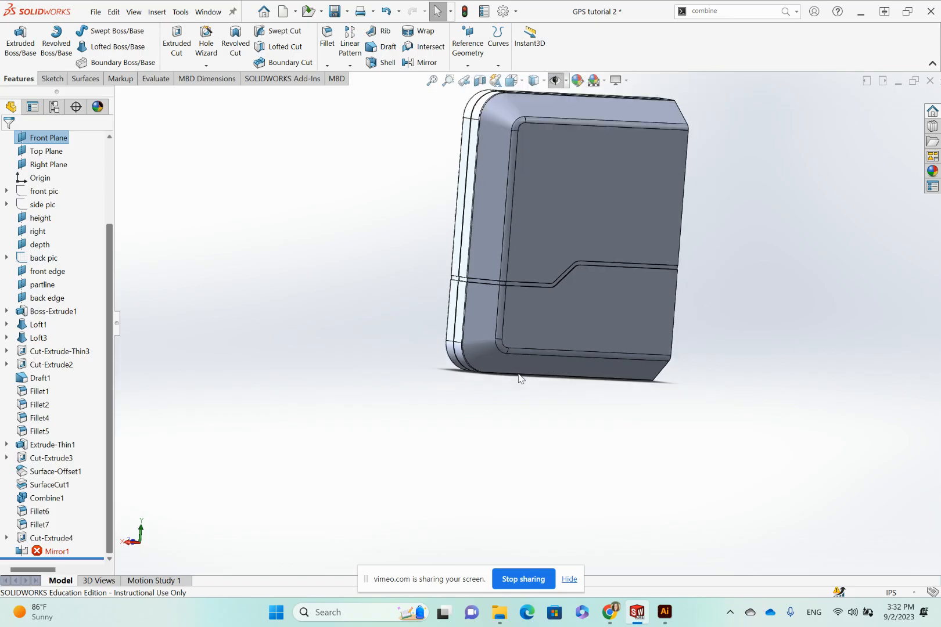
pyautogui.moveTo(553, 342); pyautogui.dragTo(510, 308, button='middle')
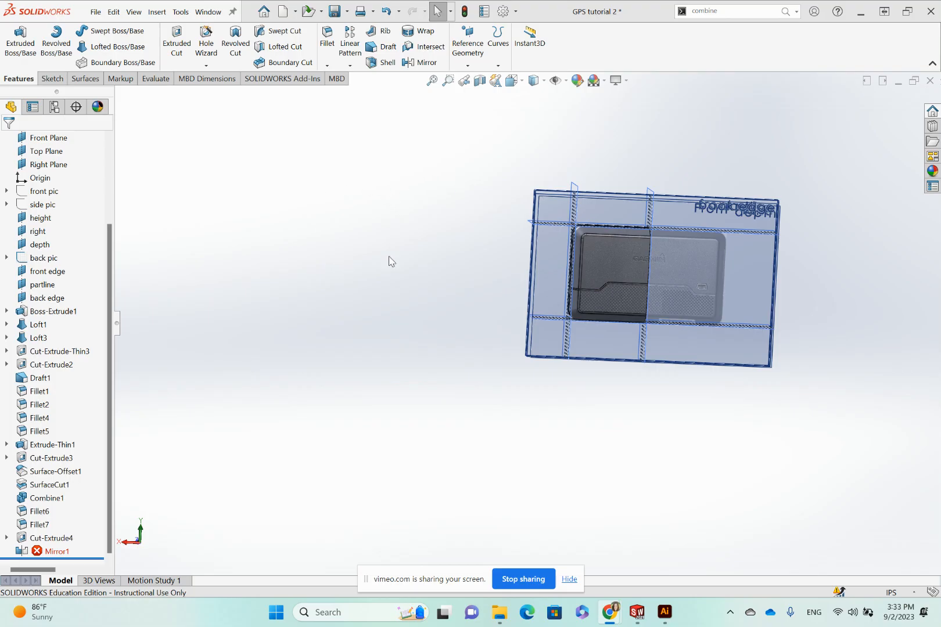
pyautogui.scroll(-3, 616, 259)
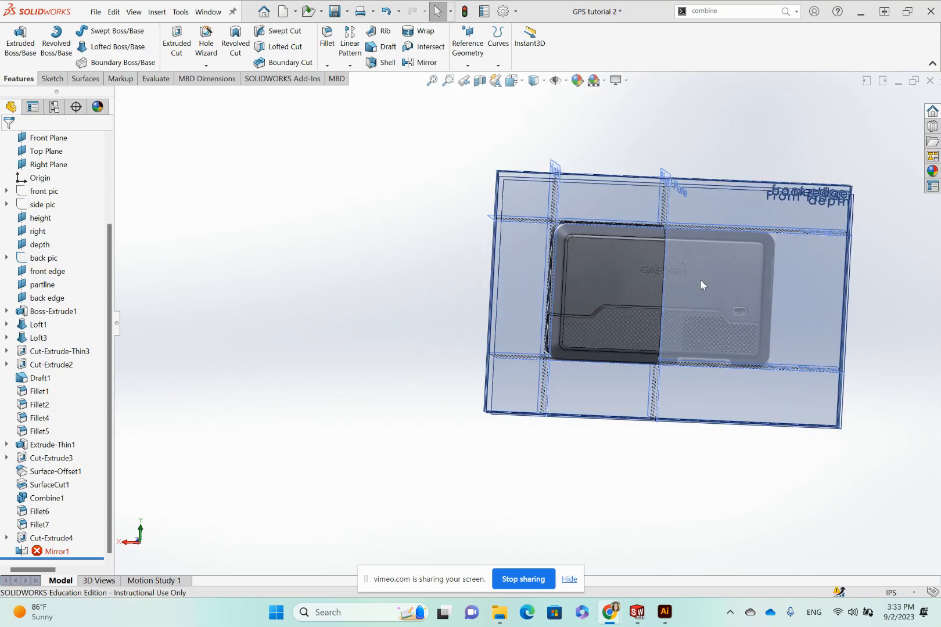
pyautogui.moveTo(700, 280); pyautogui.dragTo(709, 304, button='middle')
pyautogui.scroll(-2, 667, 228)
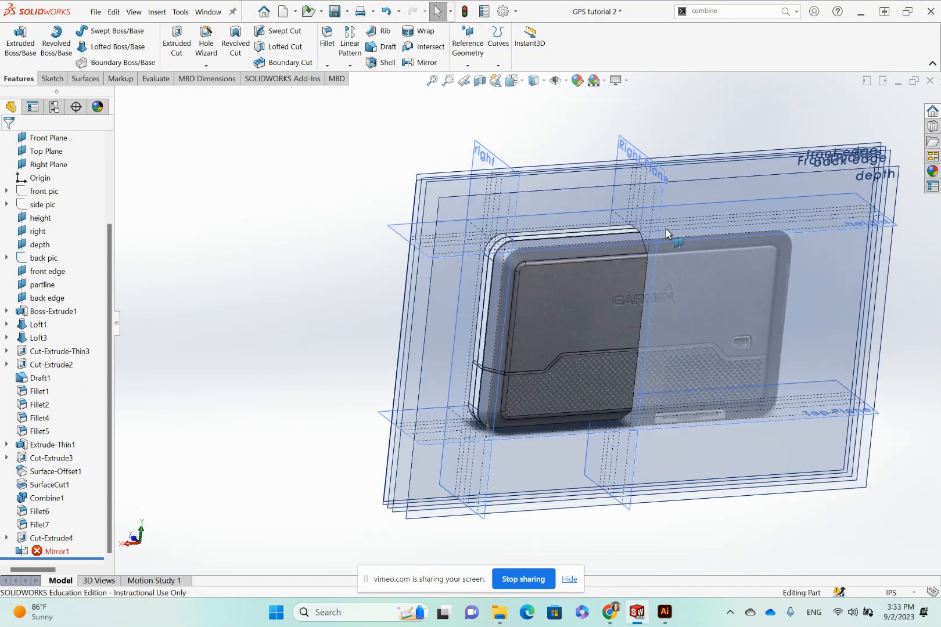
pyautogui.scroll(-2, 666, 234)
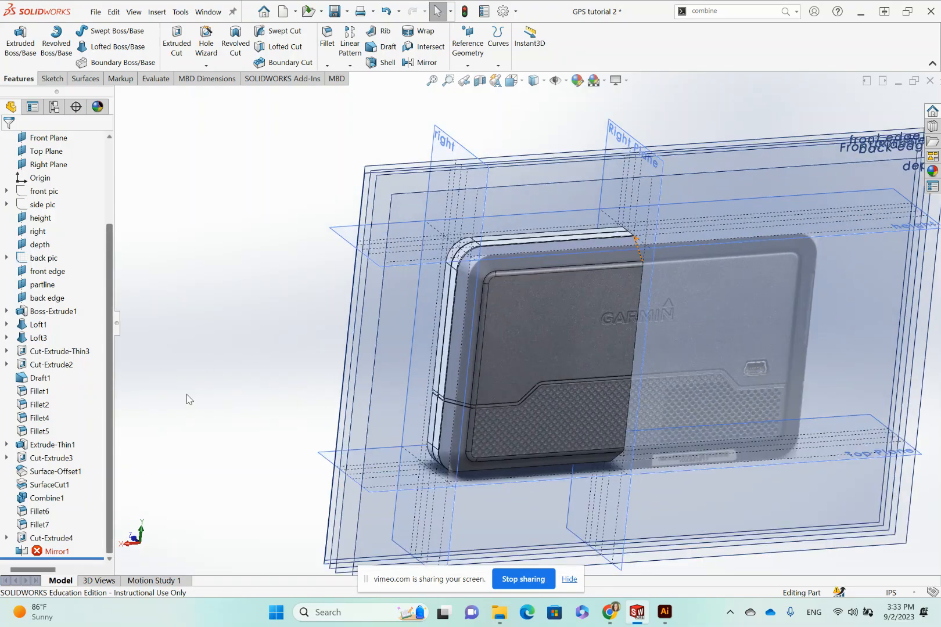
pyautogui.rightClick(55, 556)
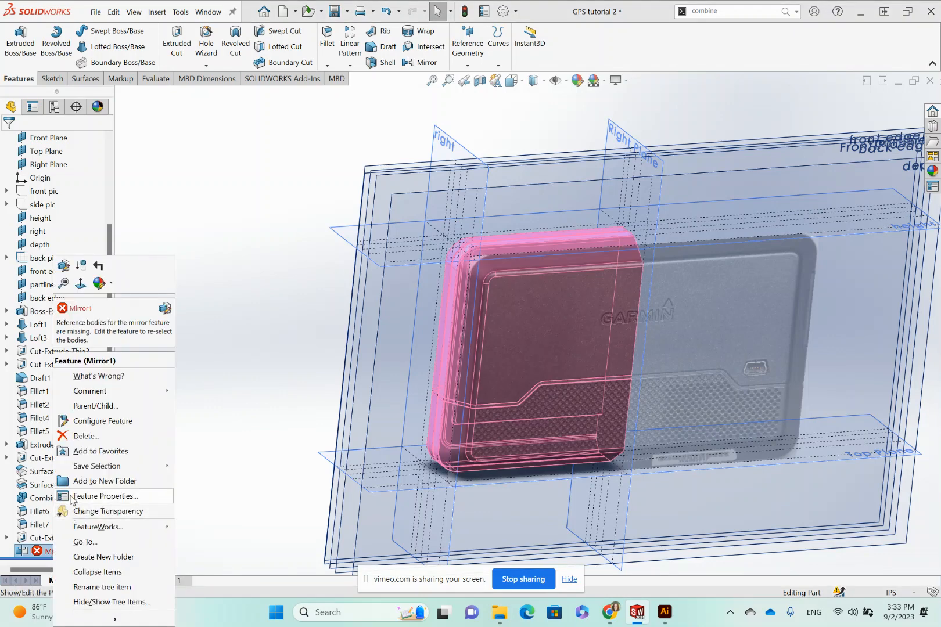
pyautogui.click(64, 266)
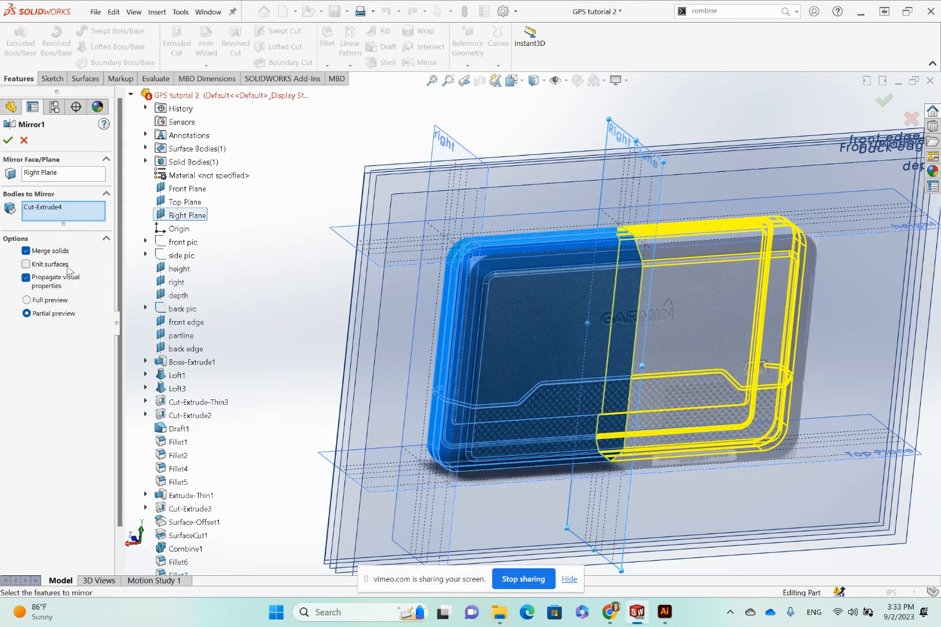
pyautogui.click(75, 209)
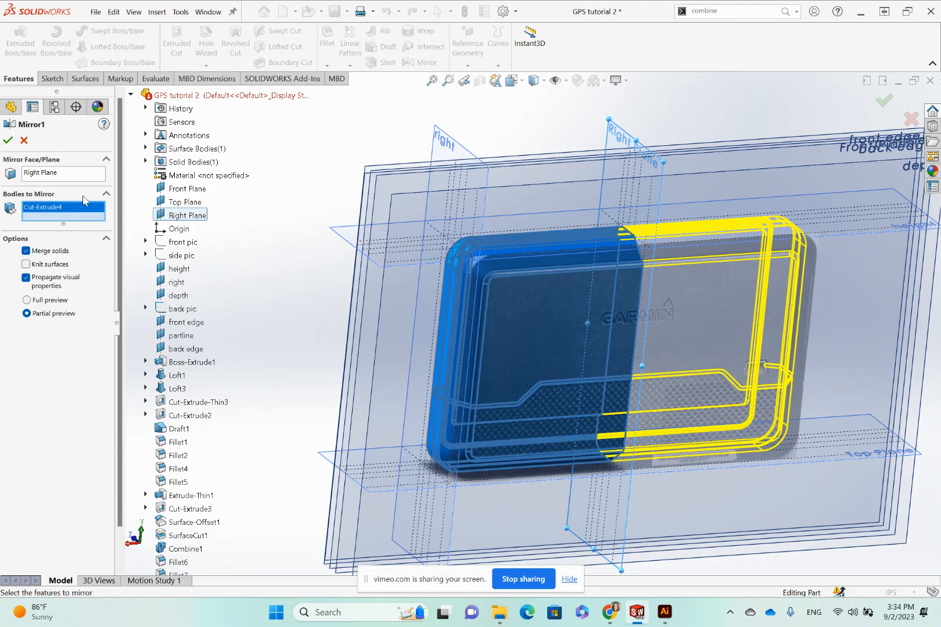
pyautogui.press('Delete')
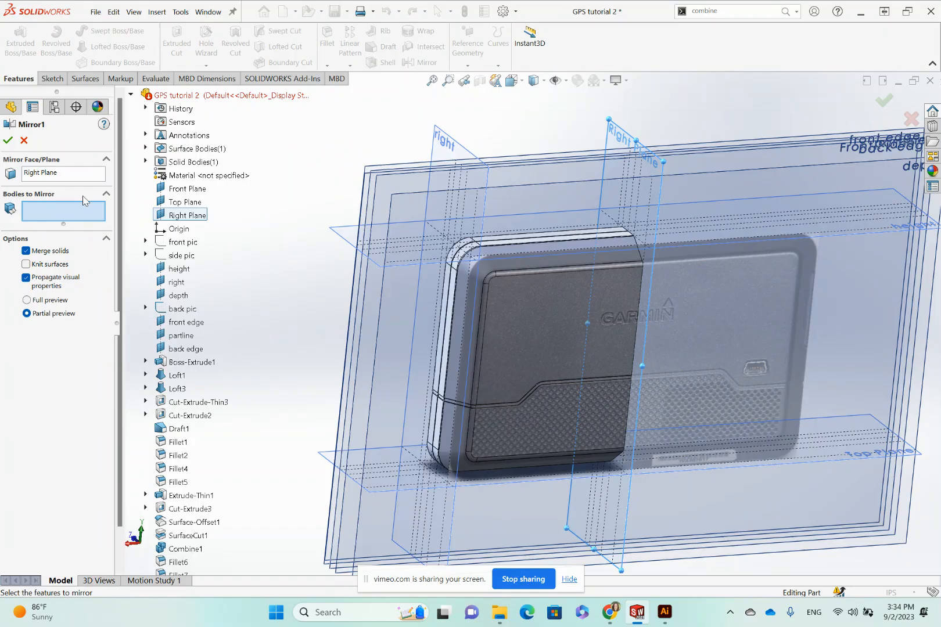
pyautogui.click(548, 340)
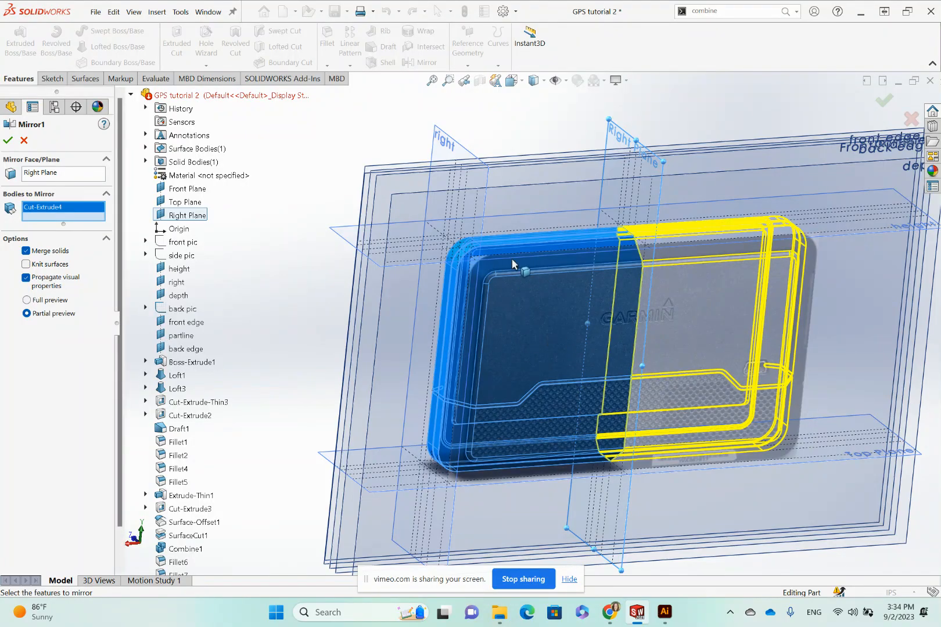
pyautogui.click(8, 144)
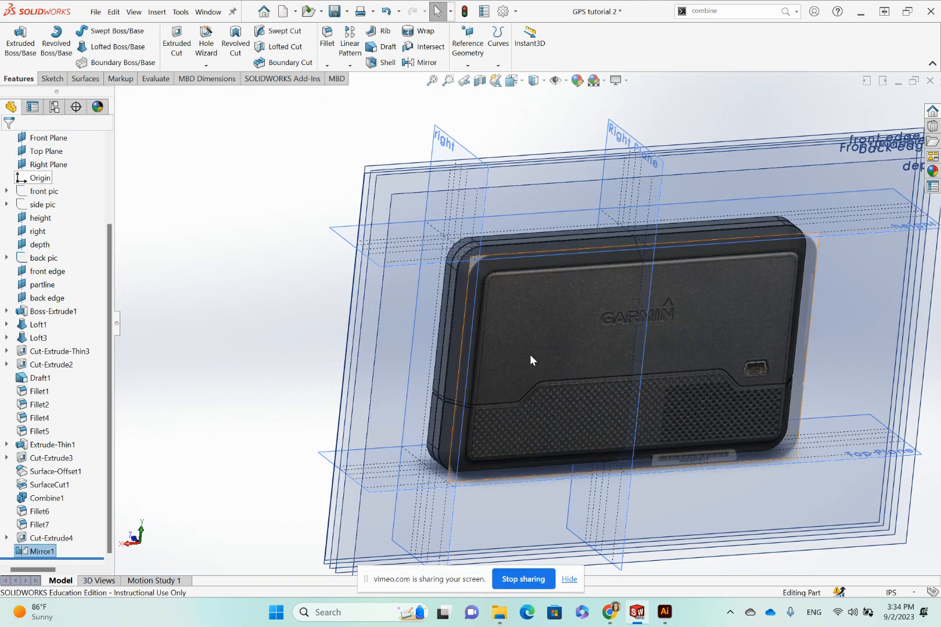
# Open the file Garmin logo.dxf from the Class materials folder.
pyautogui.scroll(-3, 530, 354)
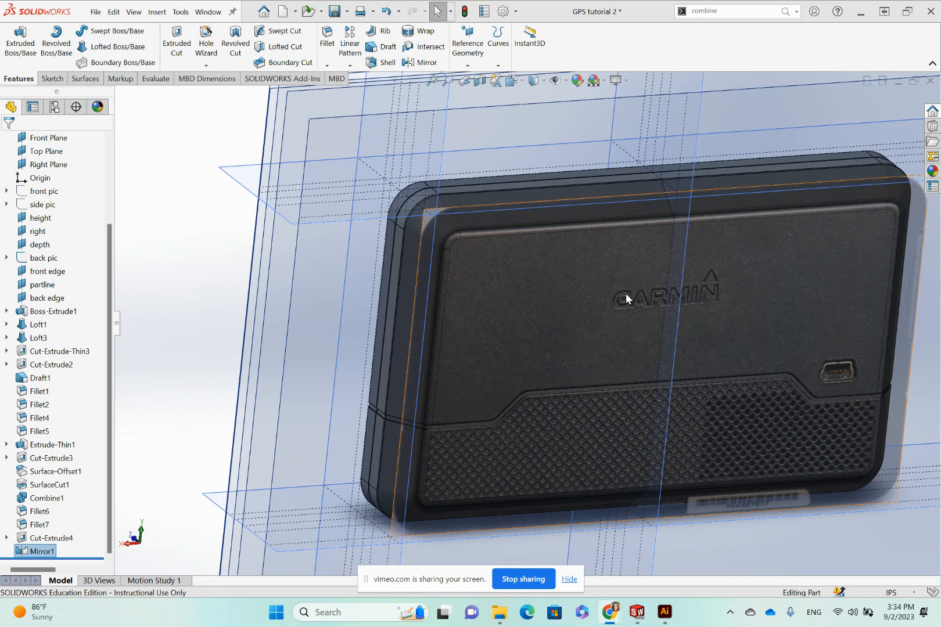
pyautogui.scroll(-10, 720, 297)
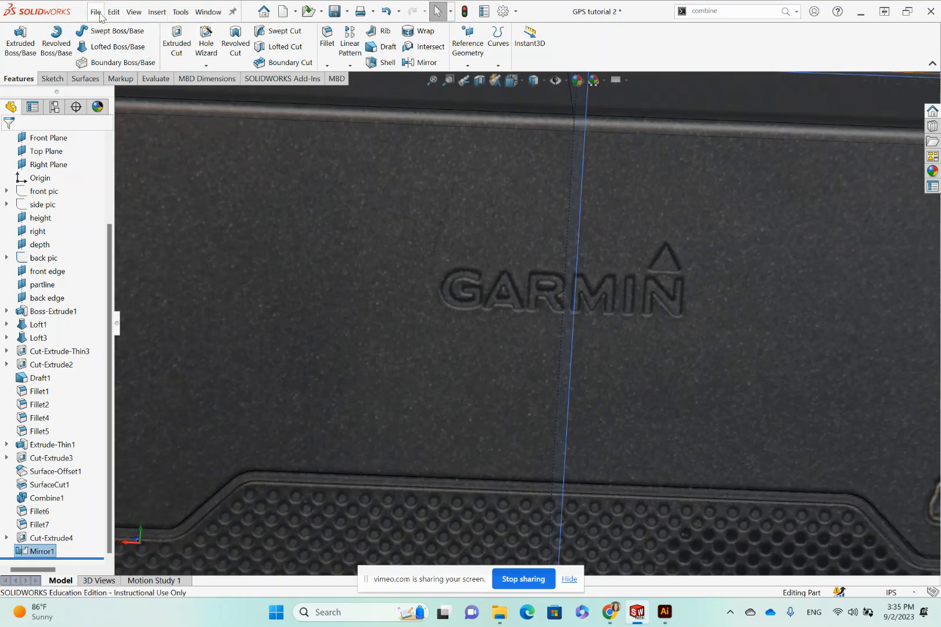
pyautogui.click(96, 14)
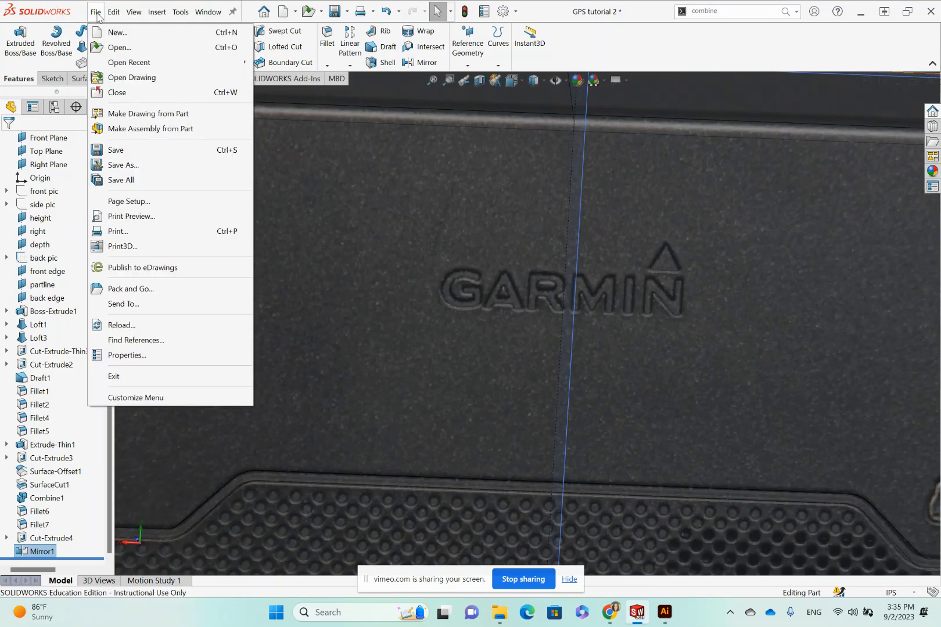
pyautogui.click(117, 49)
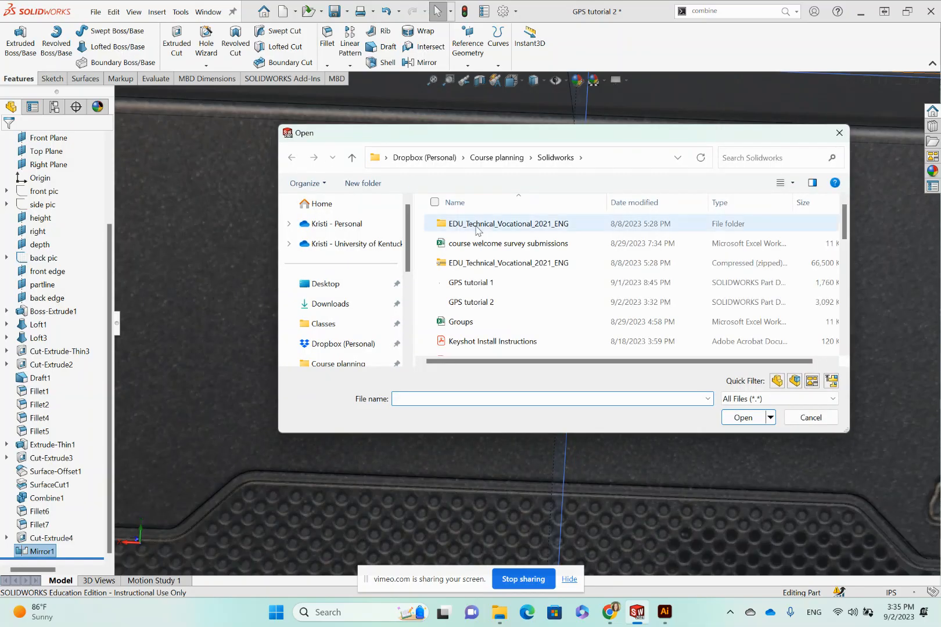
pyautogui.click(376, 247)
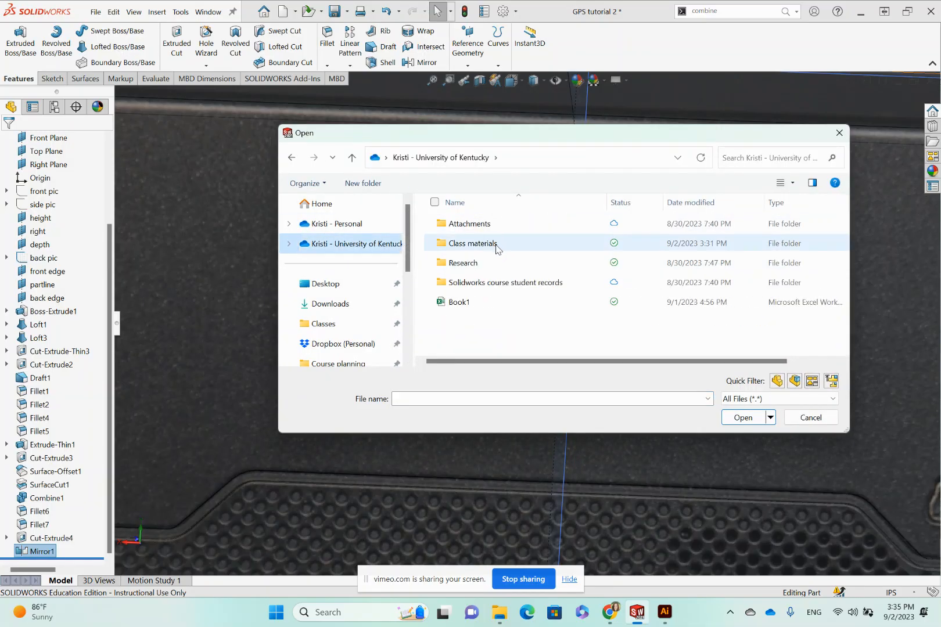
pyautogui.doubleClick(498, 243)
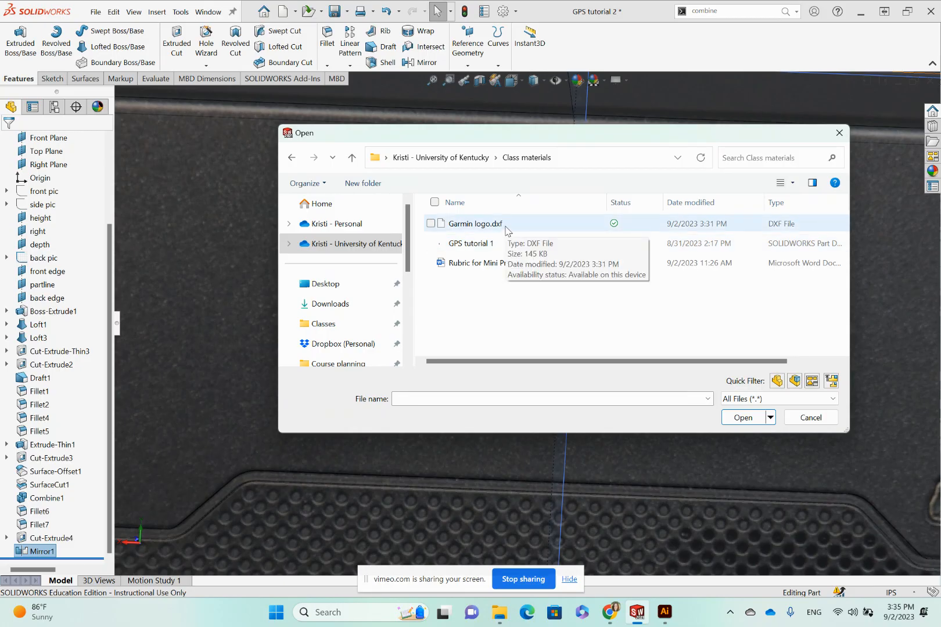
pyautogui.click(505, 230)
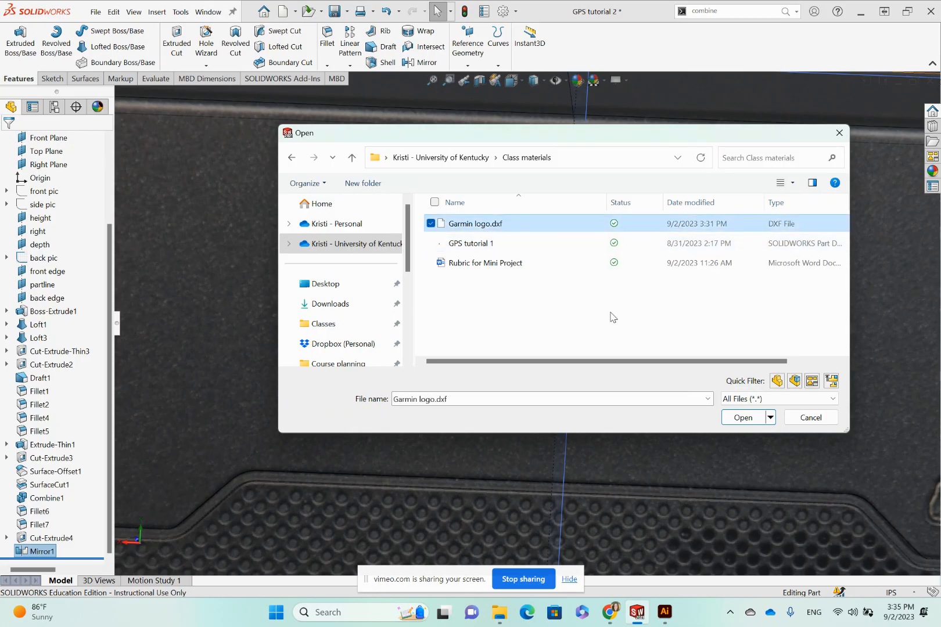
pyautogui.click(749, 418)
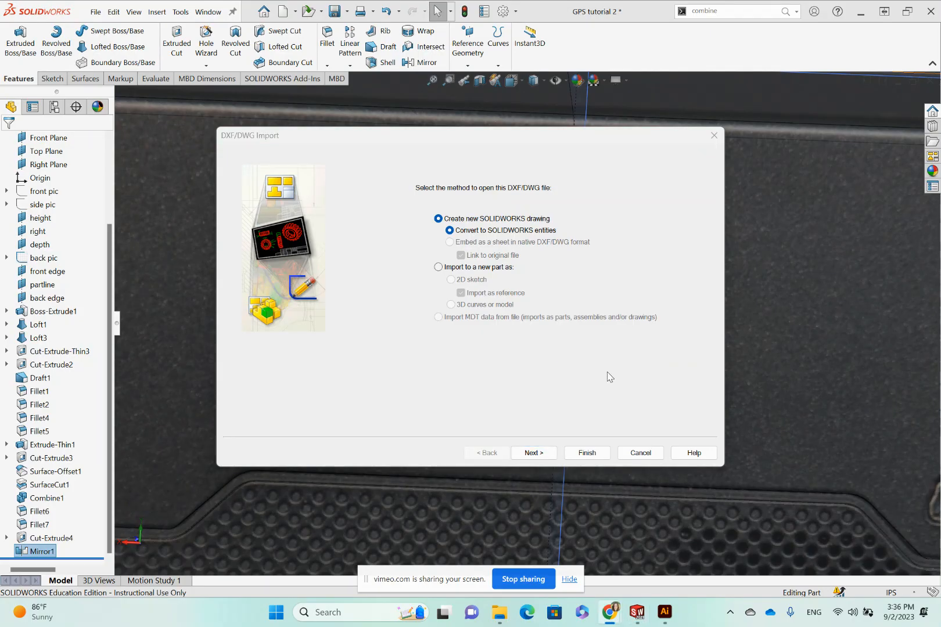
# Import the Garmin logo DXF into a new part as a referenced 2D sketch in inches with all layers, merging points closer than 0.001.
pyautogui.click(438, 267)
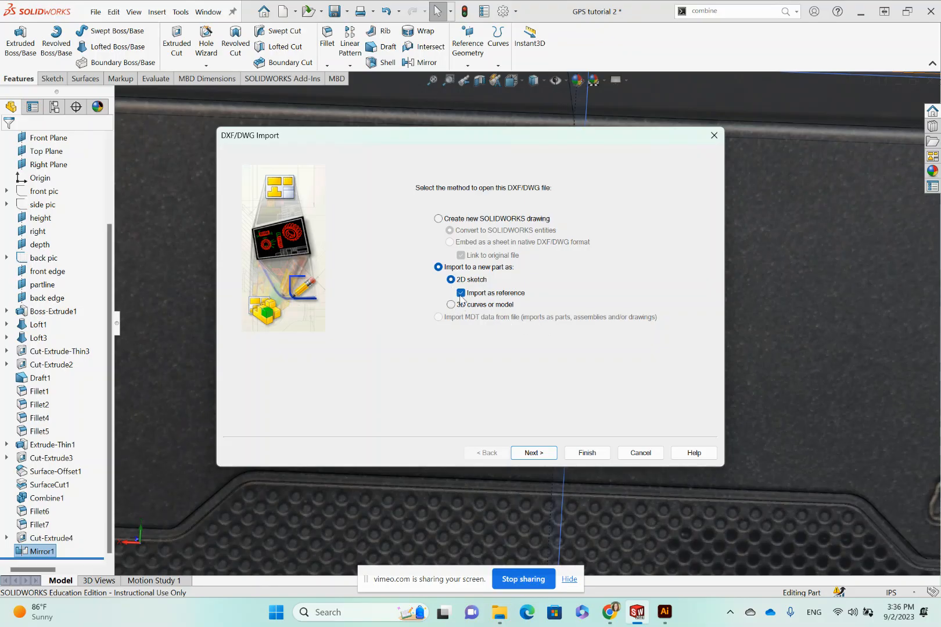
pyautogui.click(533, 453)
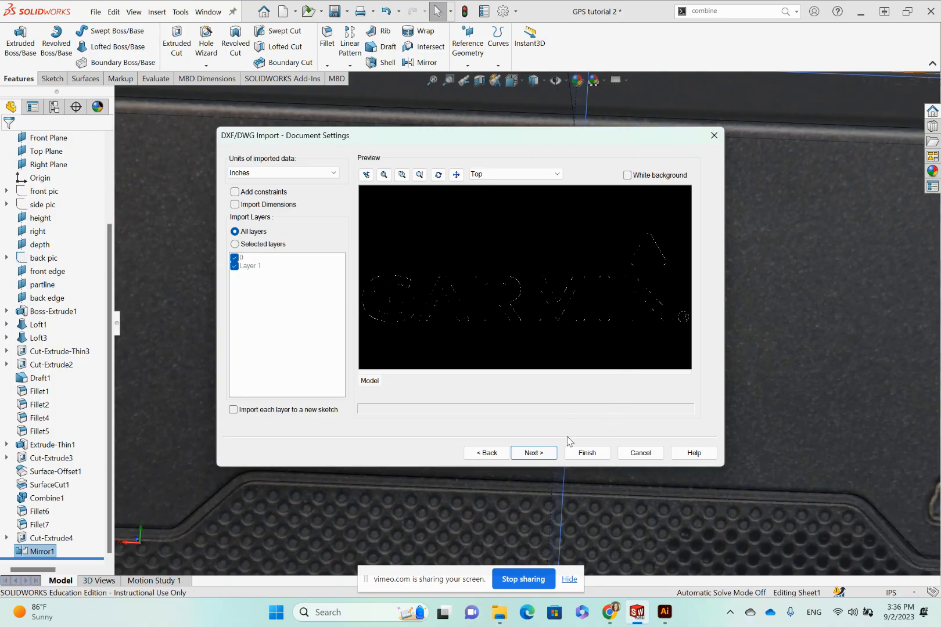
pyautogui.click(539, 453)
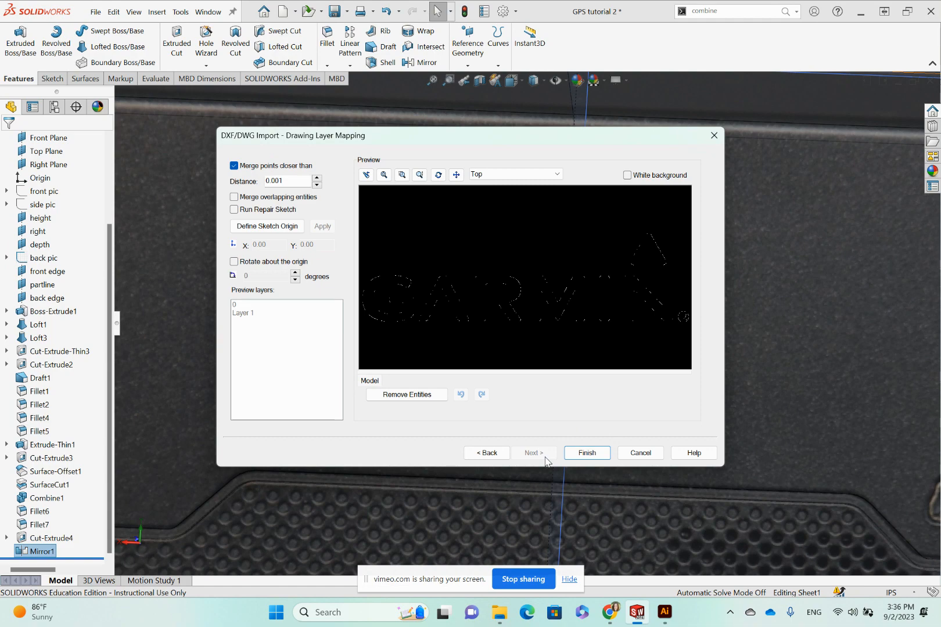
pyautogui.click(598, 455)
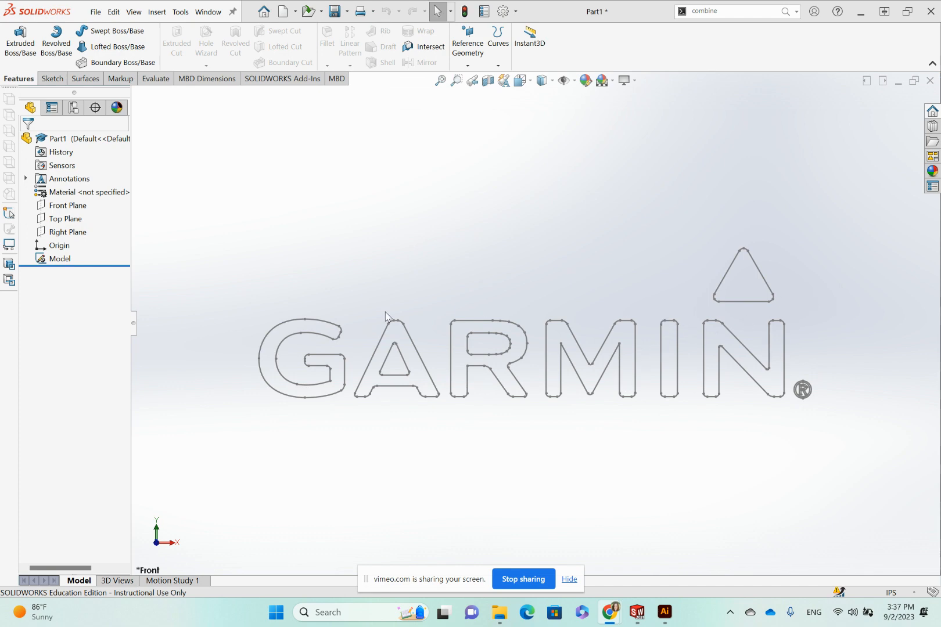
# Copy the imported Garmin logo sketch from the new part and switch back to the GPS tutorial 2 part.
pyautogui.moveTo(207, 207)
pyautogui.mouseDown()
pyautogui.moveTo(279, 289)
pyautogui.moveTo(733, 447)
pyautogui.moveTo(783, 453)
pyautogui.moveTo(843, 441)
pyautogui.mouseUp()
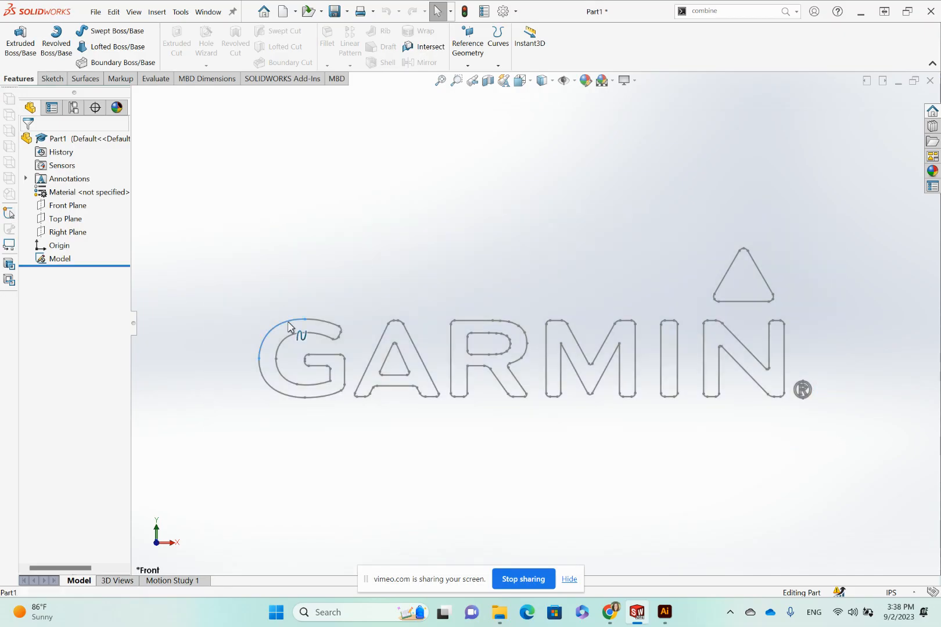
pyautogui.moveTo(203, 243); pyautogui.dragTo(841, 487)
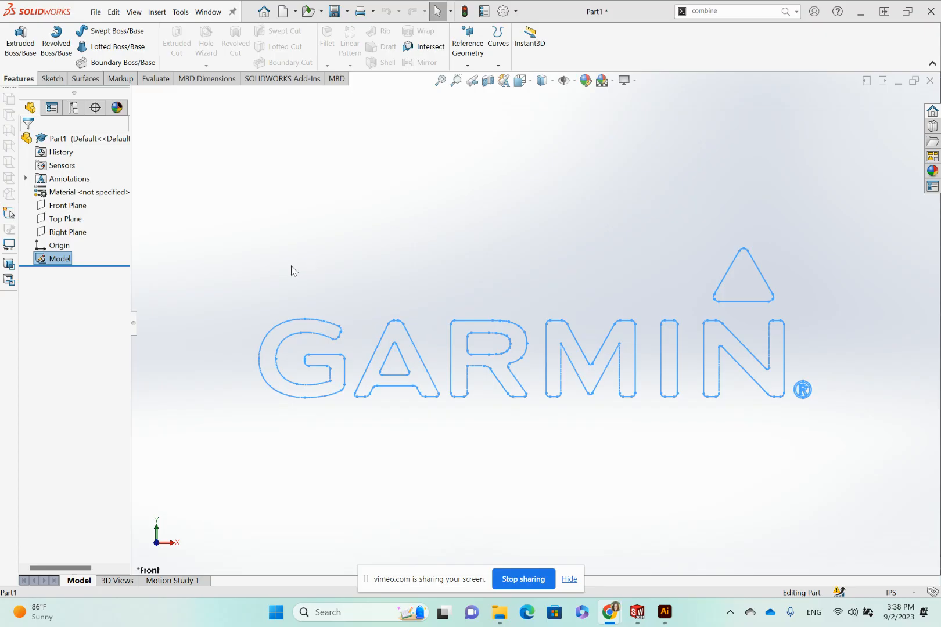
pyautogui.click(272, 281)
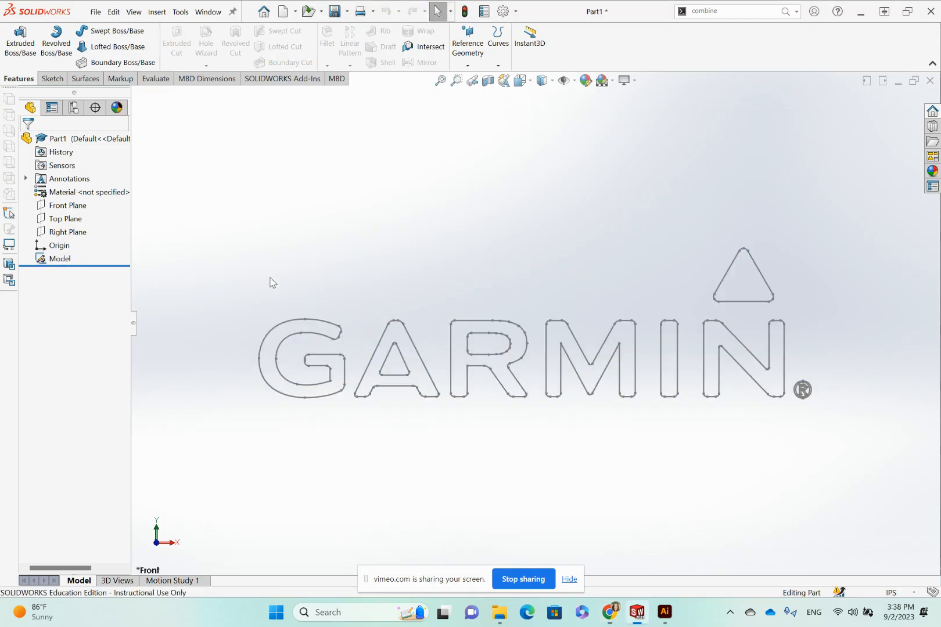
pyautogui.click(60, 258)
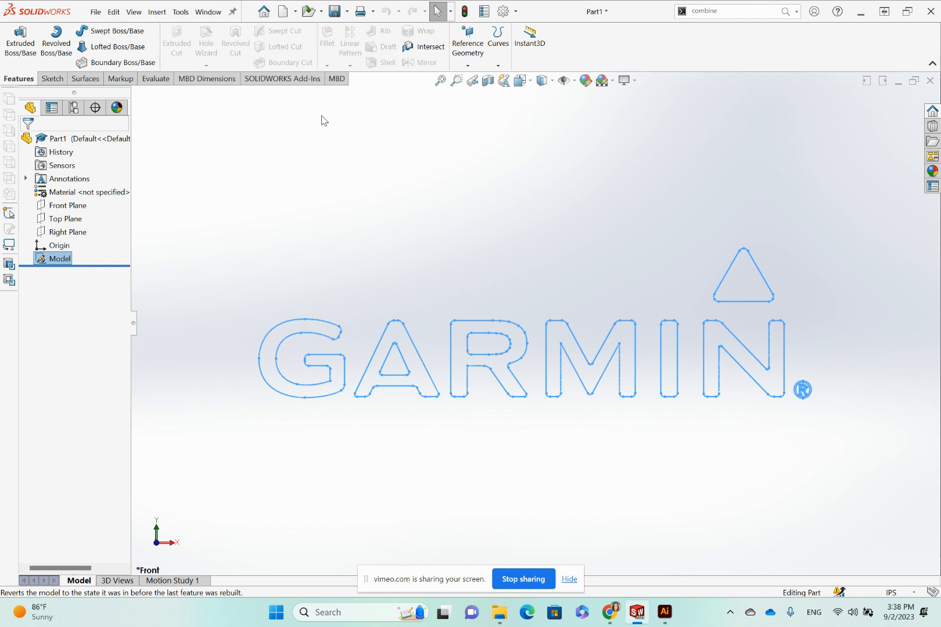
pyautogui.click(209, 12)
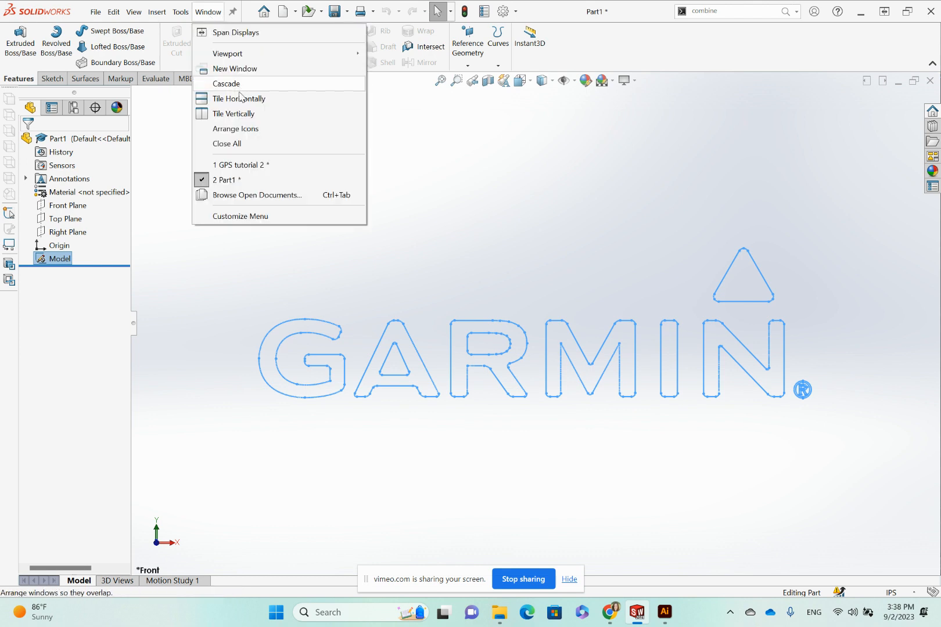
pyautogui.moveTo(232, 169)
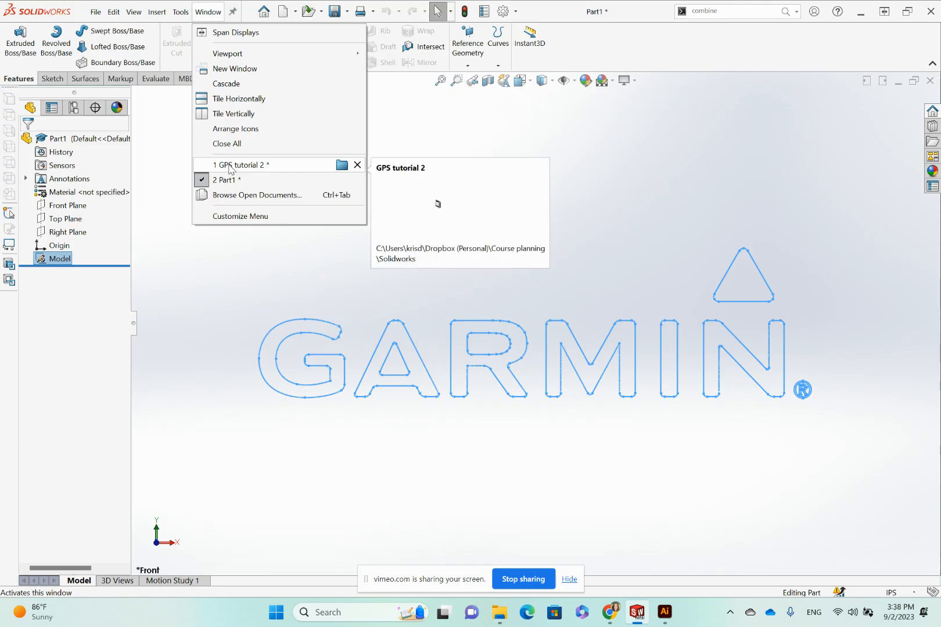
pyautogui.click(231, 166)
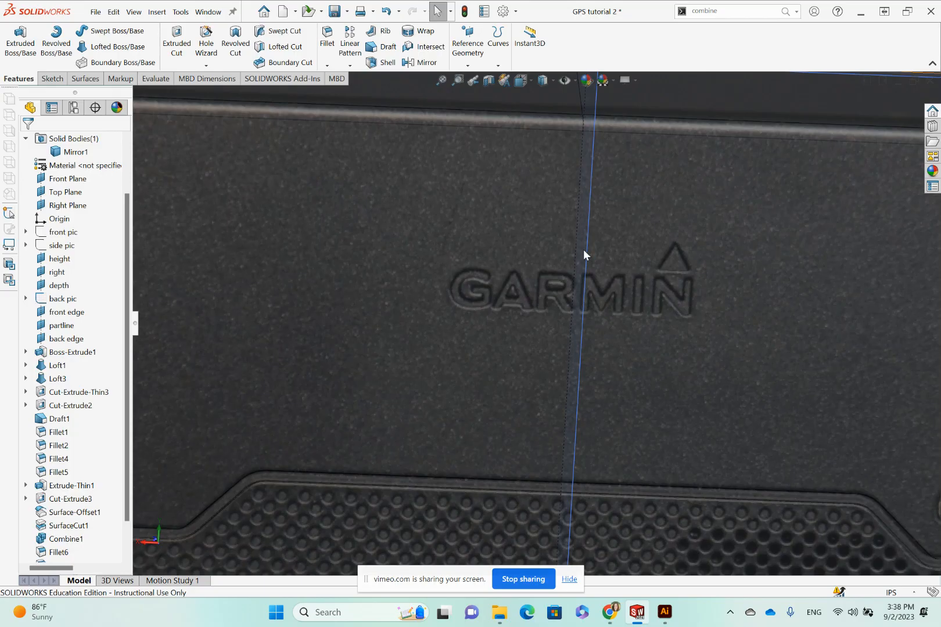
# Set the GPS device to the back view and start a new sketch on the depth plane.
pyautogui.scroll(3, 584, 249)
pyautogui.scroll(3, 609, 296)
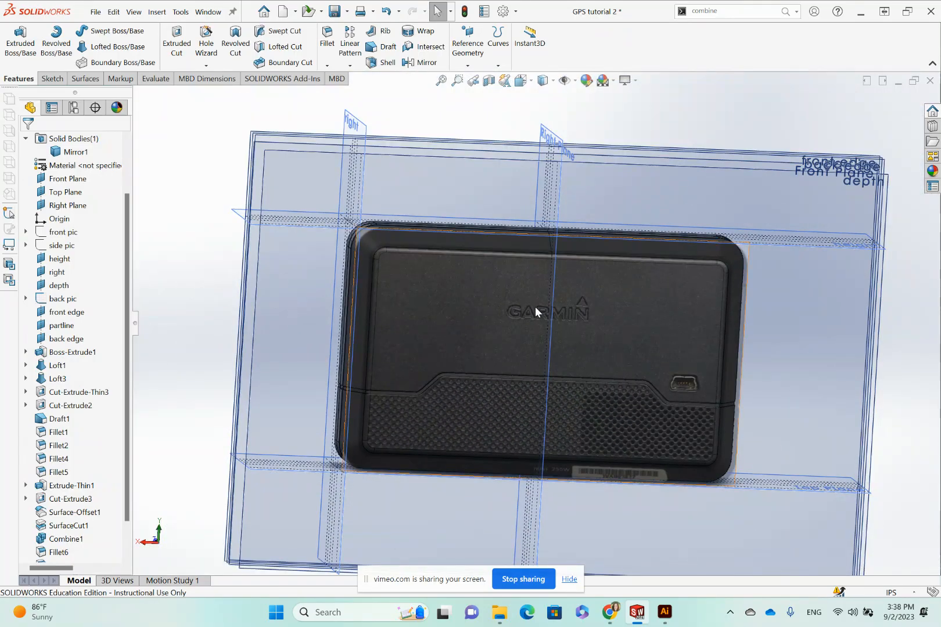
pyautogui.click(530, 81)
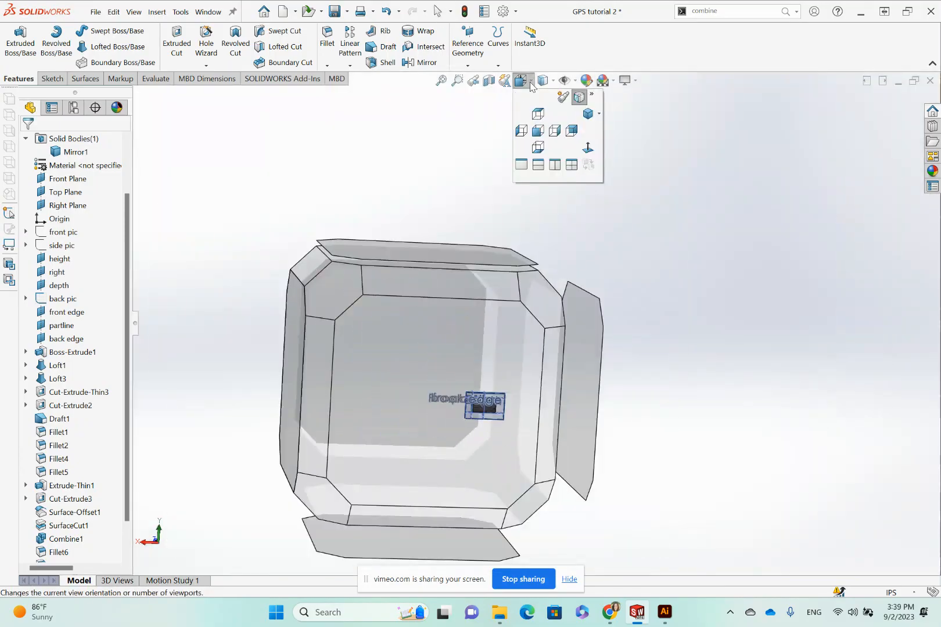
pyautogui.click(577, 134)
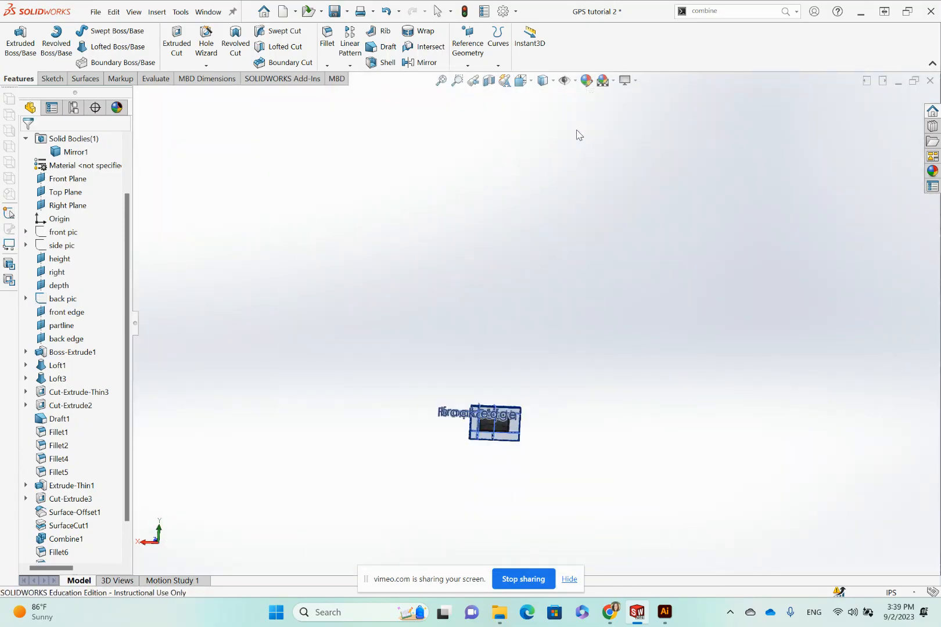
pyautogui.scroll(-10, 785, 388)
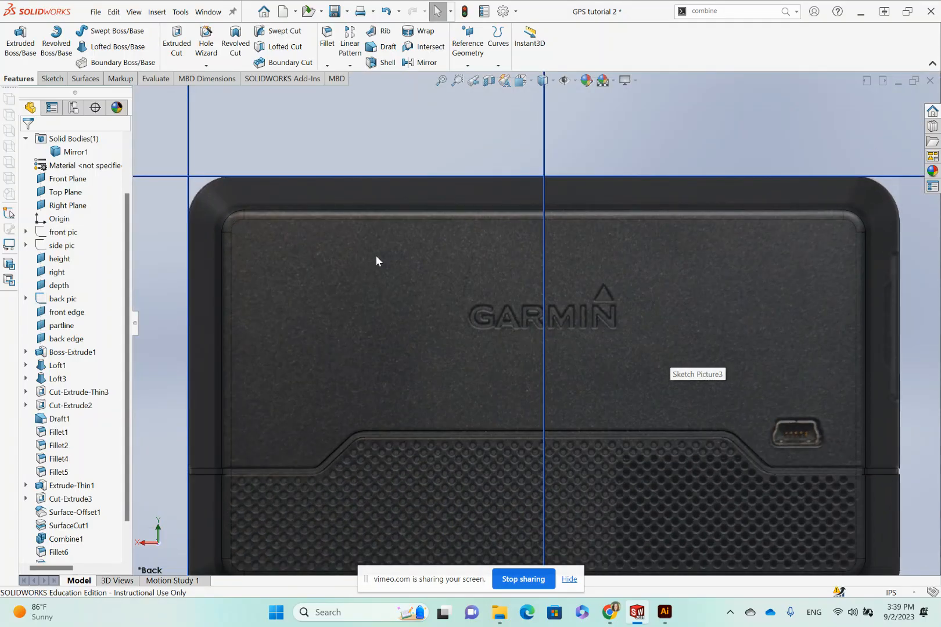
pyautogui.rightClick(412, 264)
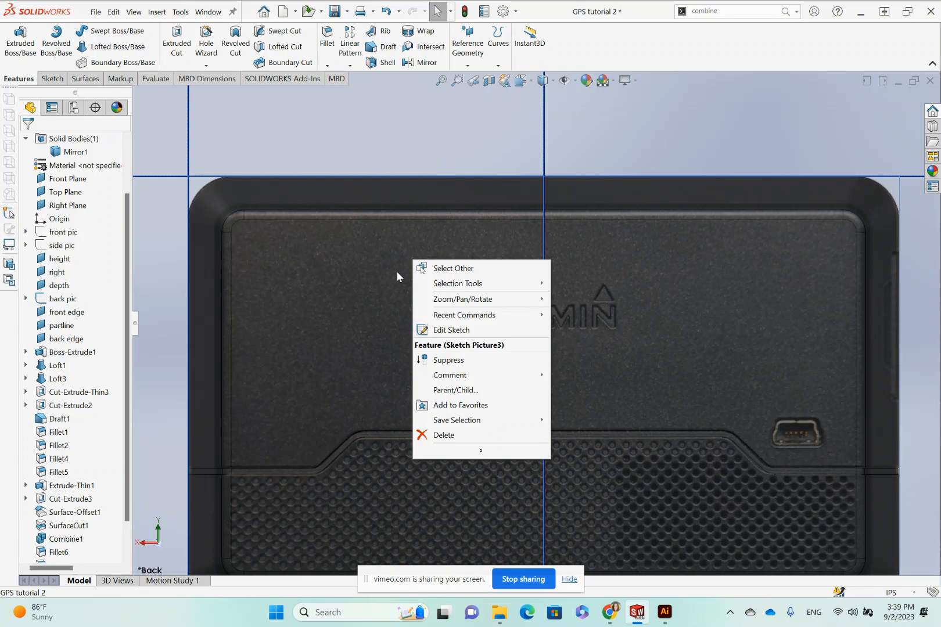
pyautogui.click(750, 141)
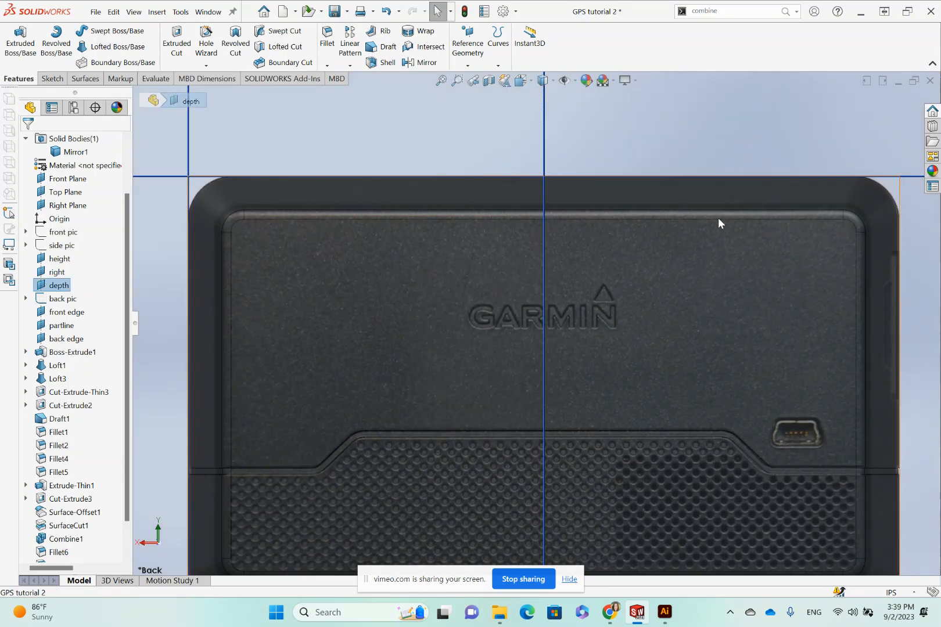
pyautogui.scroll(-3, 596, 287)
pyautogui.scroll(8, 596, 282)
pyautogui.scroll(-1, 76, 378)
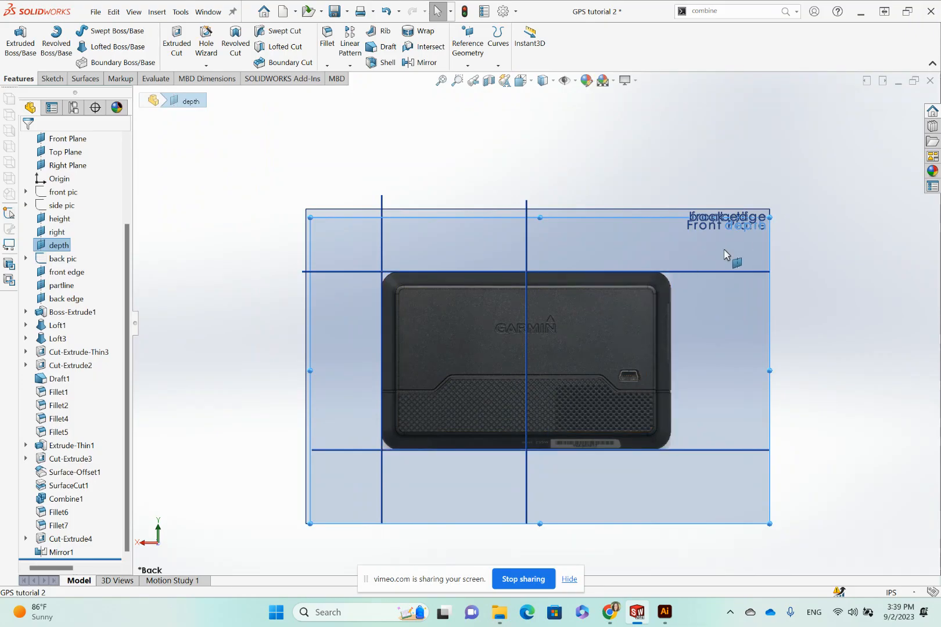
pyautogui.rightClick(461, 249)
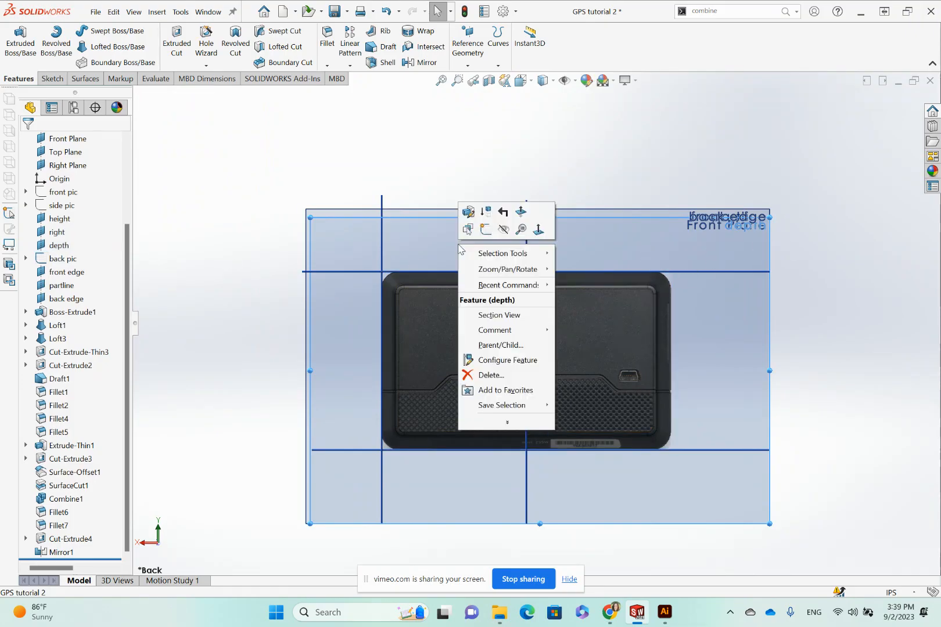
pyautogui.click(486, 231)
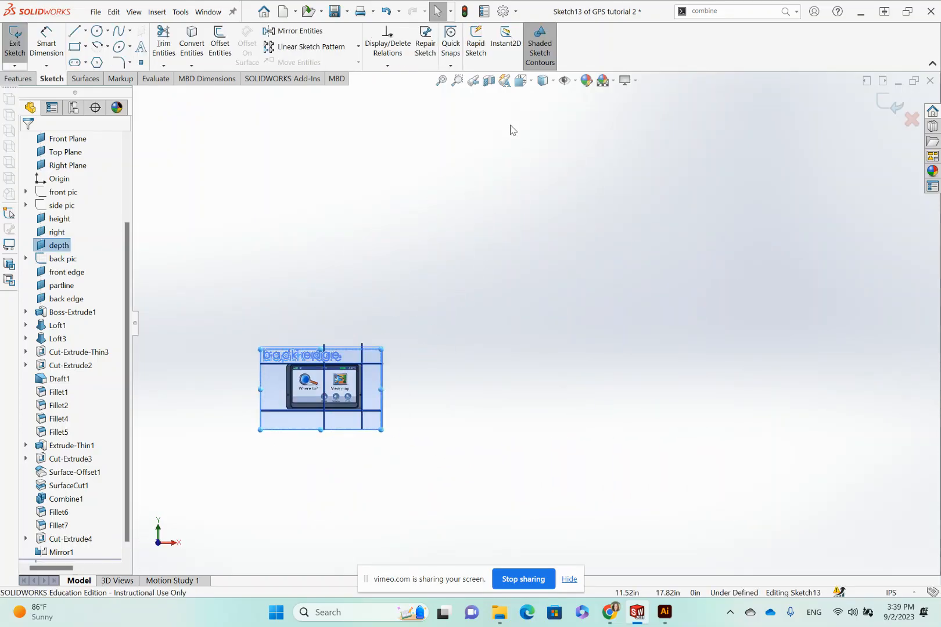
# Paste the copied Garmin logo into the depth plane sketch, with the sketch viewed from the back.
pyautogui.click(521, 81)
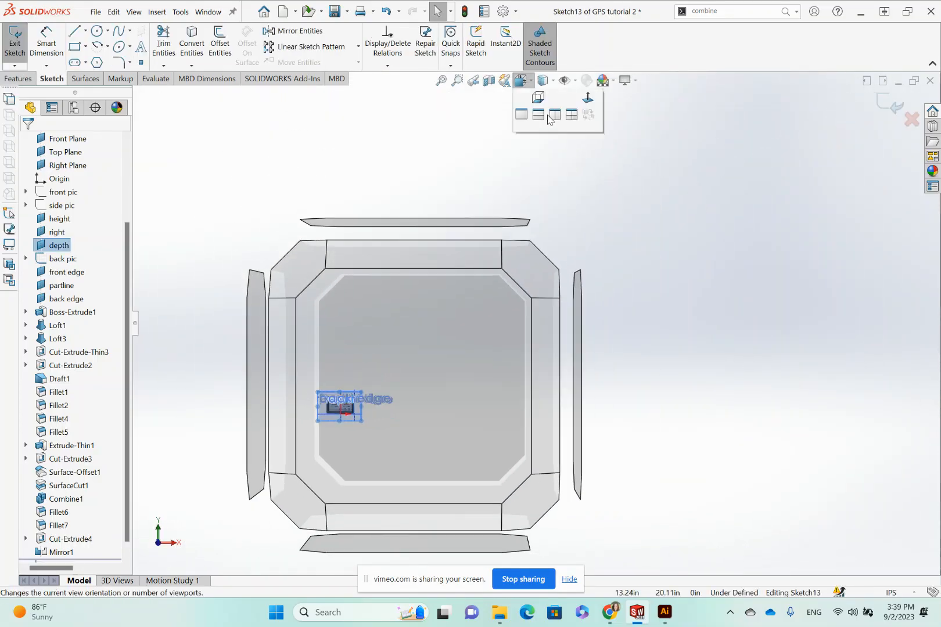
pyautogui.click(587, 149)
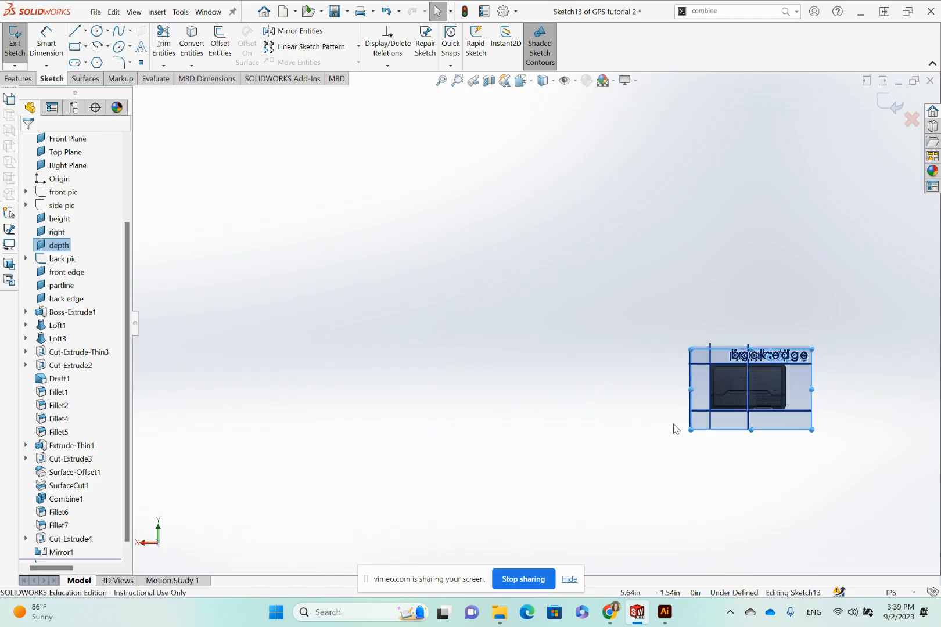
pyautogui.scroll(-10, 676, 429)
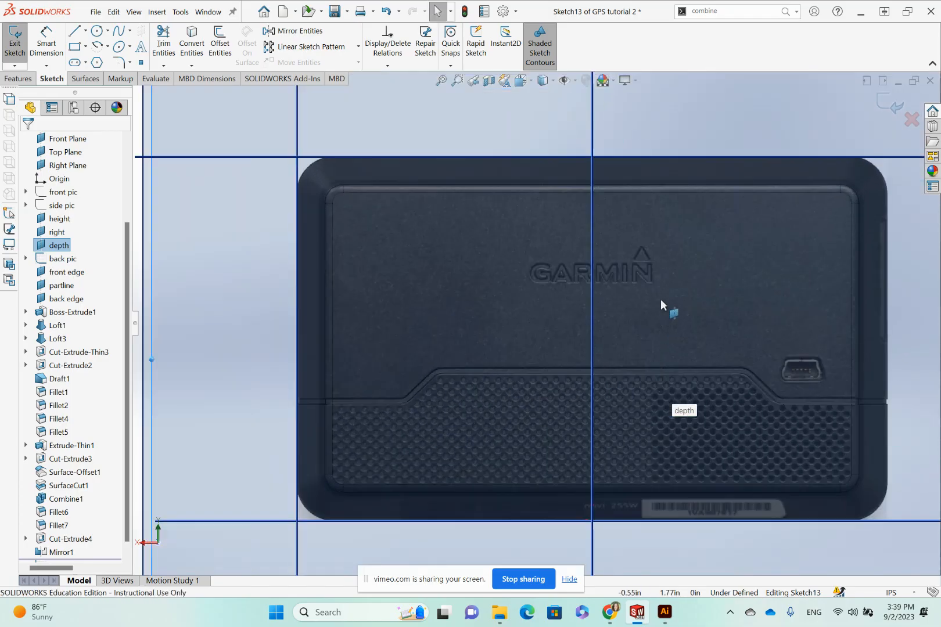
pyautogui.scroll(-3, 662, 295)
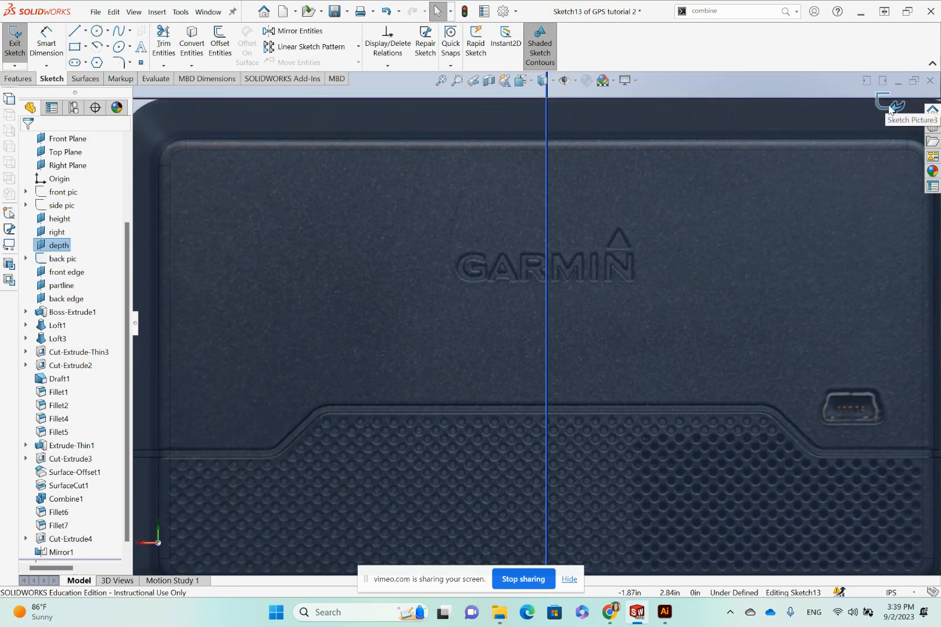
pyautogui.click(722, 231)
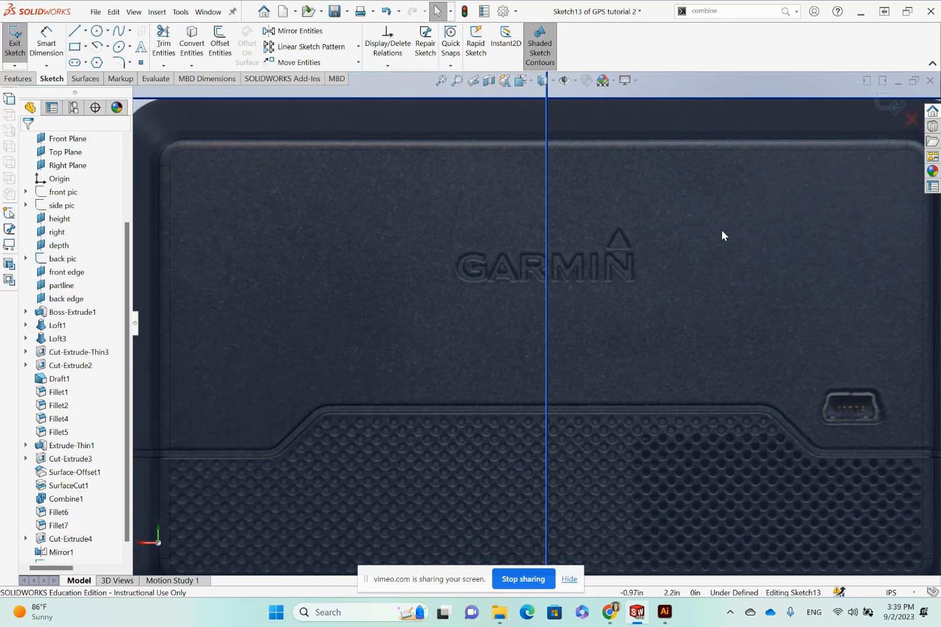
pyautogui.scroll(5, 546, 284)
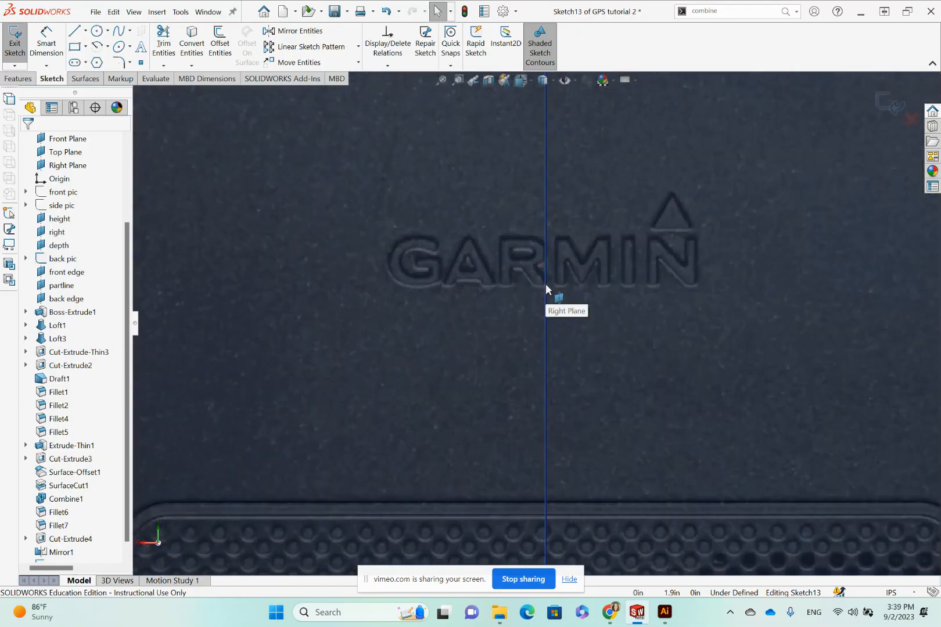
pyautogui.scroll(-5, 546, 285)
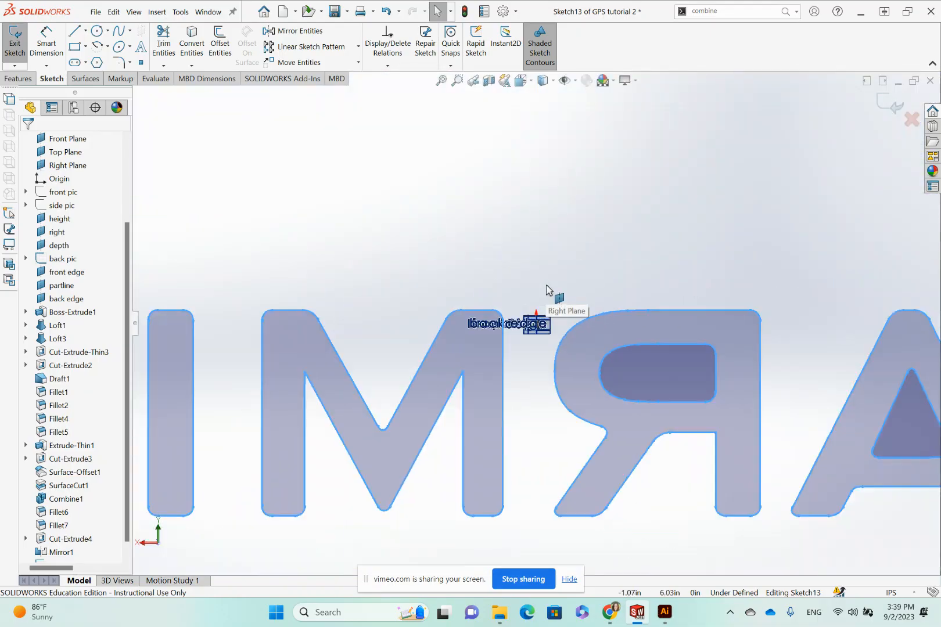
pyautogui.scroll(2, 546, 302)
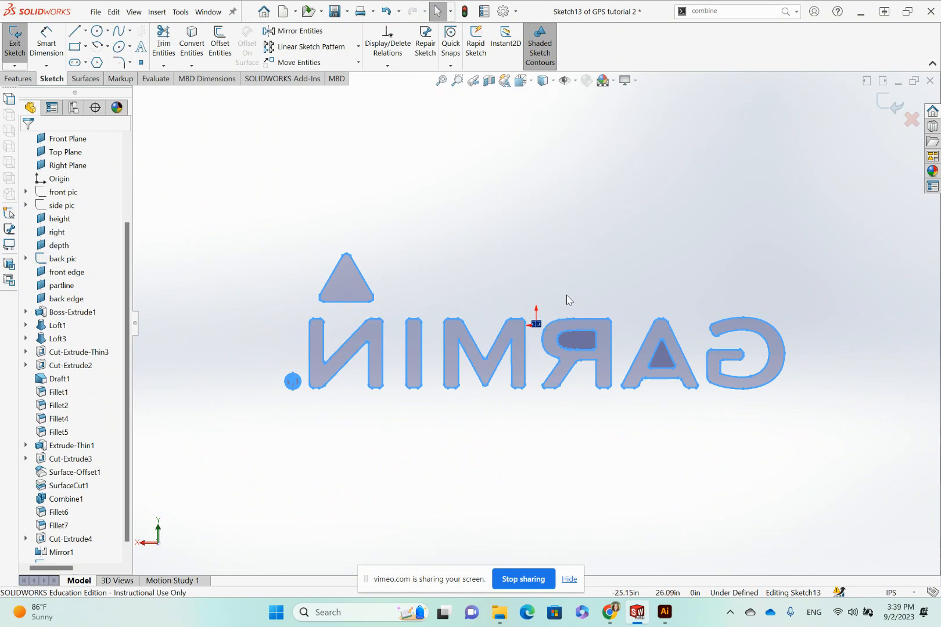
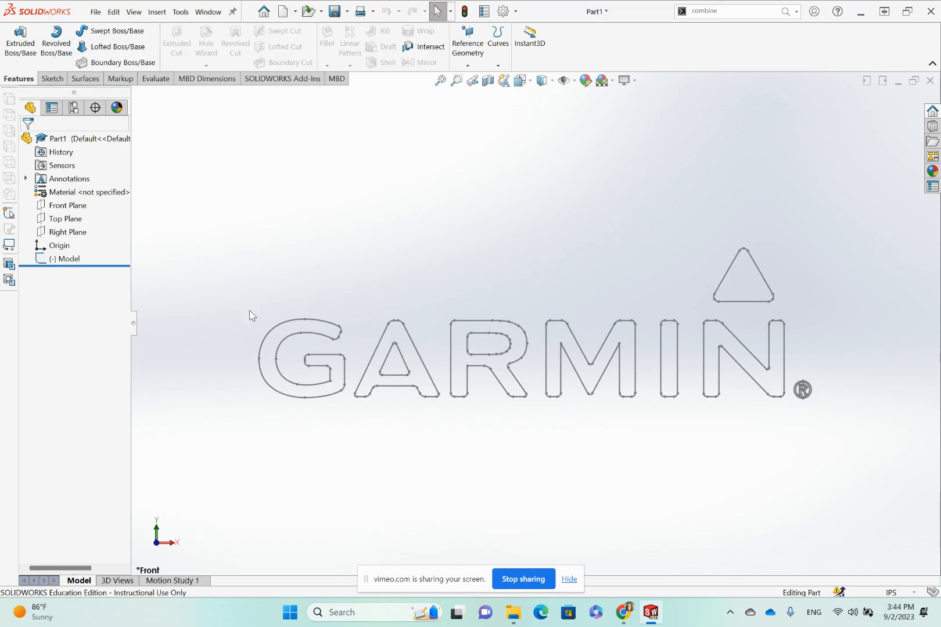
# Copy all the logo entities from within the imported part's Model sketch and return to the open sketch in GPS tutorial 2.
pyautogui.click(67, 259)
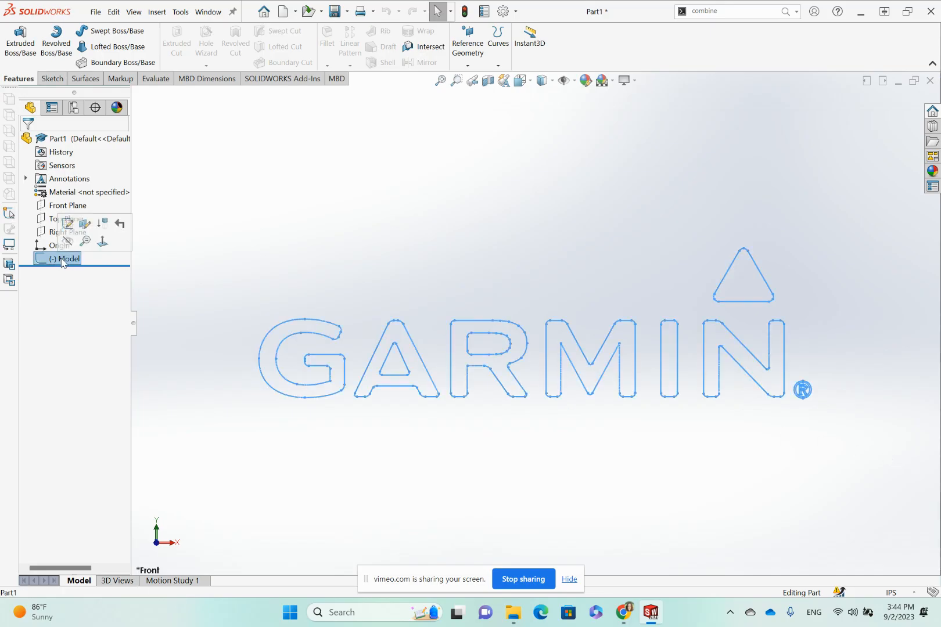
pyautogui.click(67, 224)
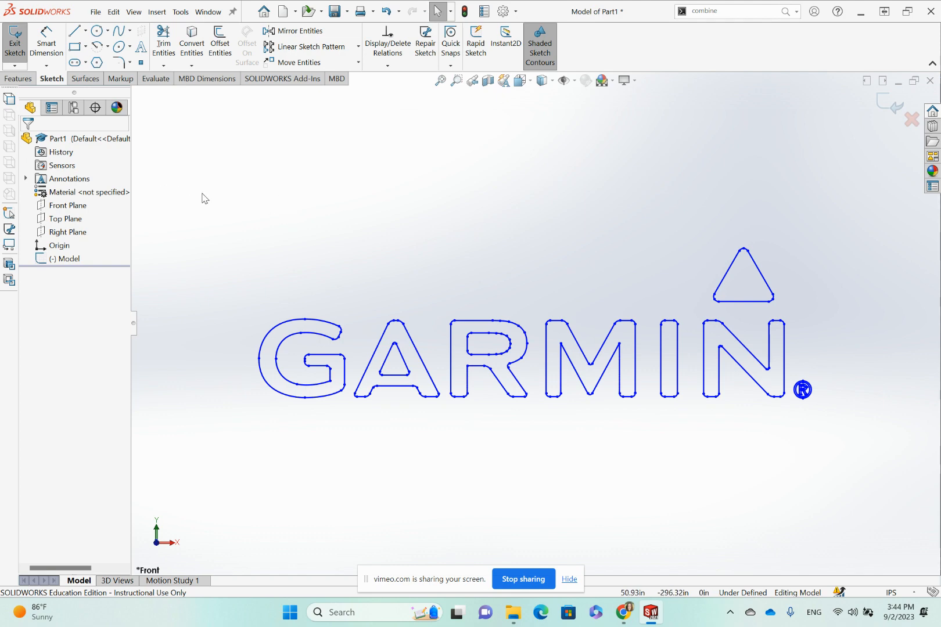
pyautogui.moveTo(197, 186); pyautogui.dragTo(851, 450)
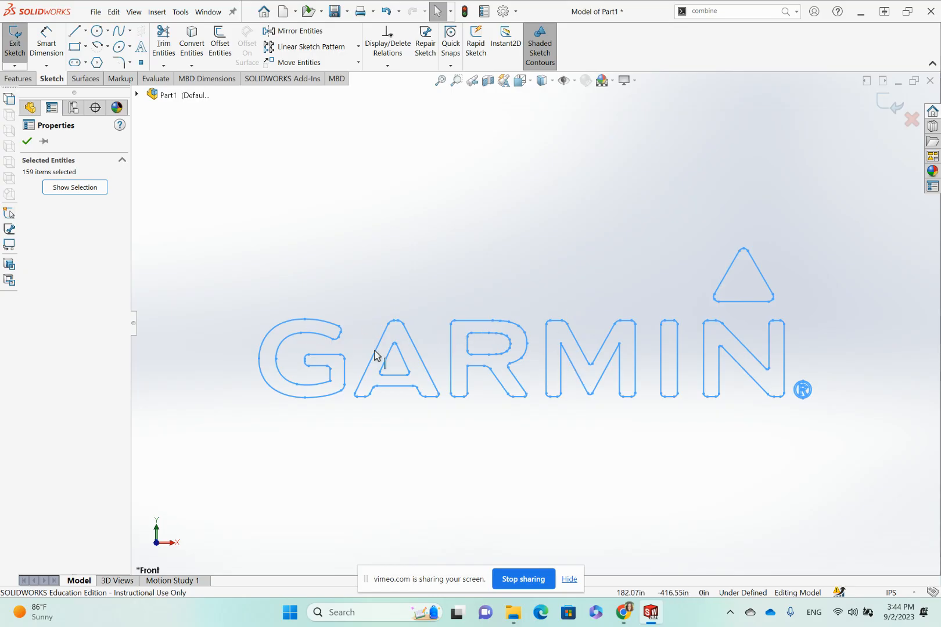
pyautogui.click(210, 13)
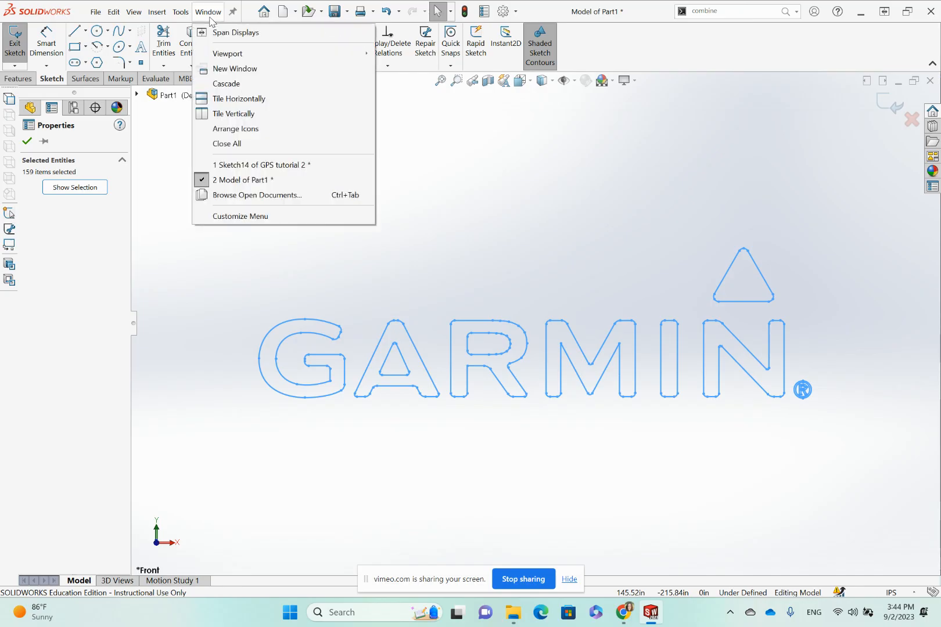
pyautogui.click(257, 166)
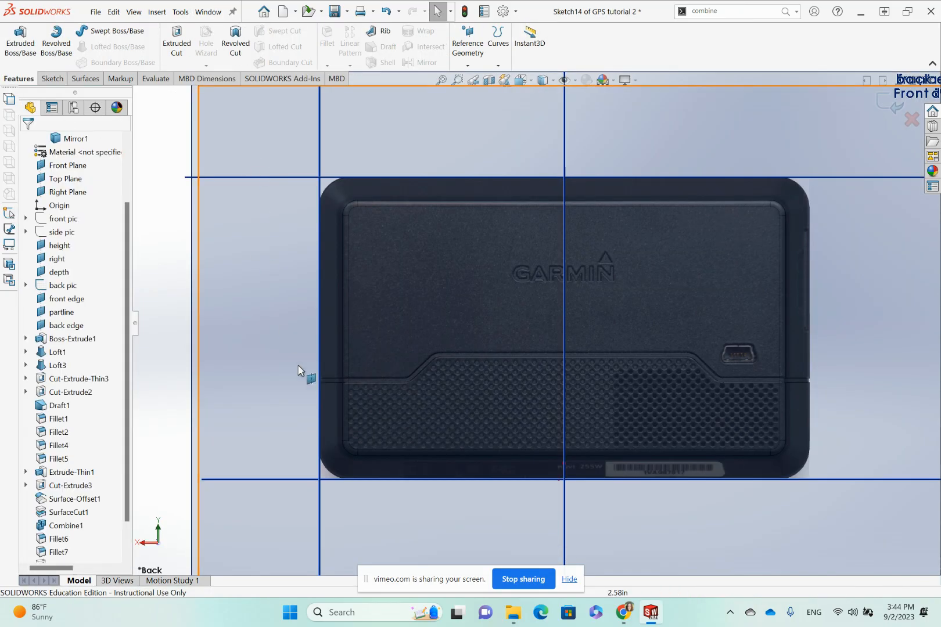
pyautogui.scroll(-1, 76, 540)
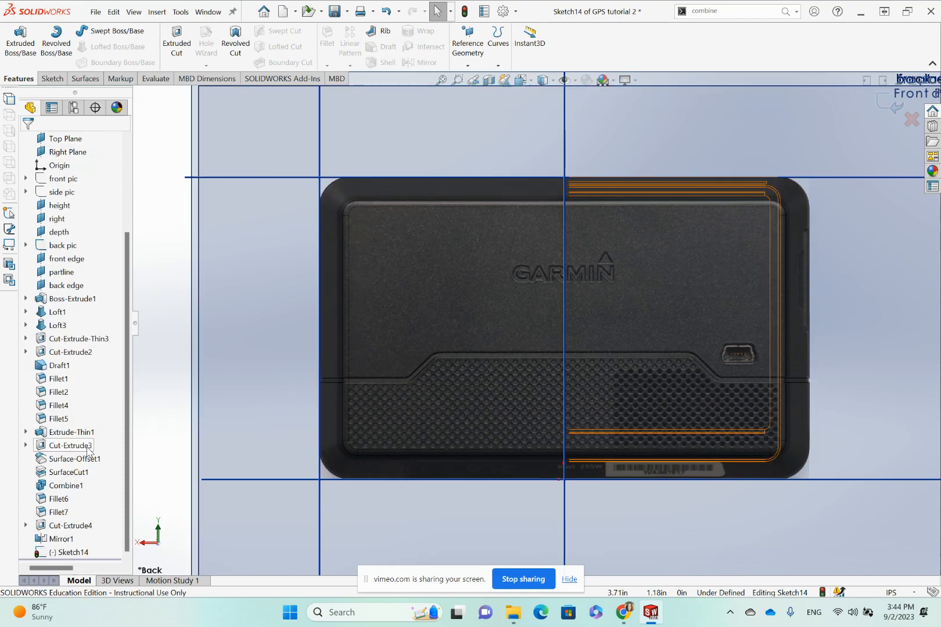
# Try pasting the copied Garmin logo into the open sketch, viewed normal to its plane, and delete the pasted copy.
pyautogui.click(85, 553)
pyautogui.click(109, 535)
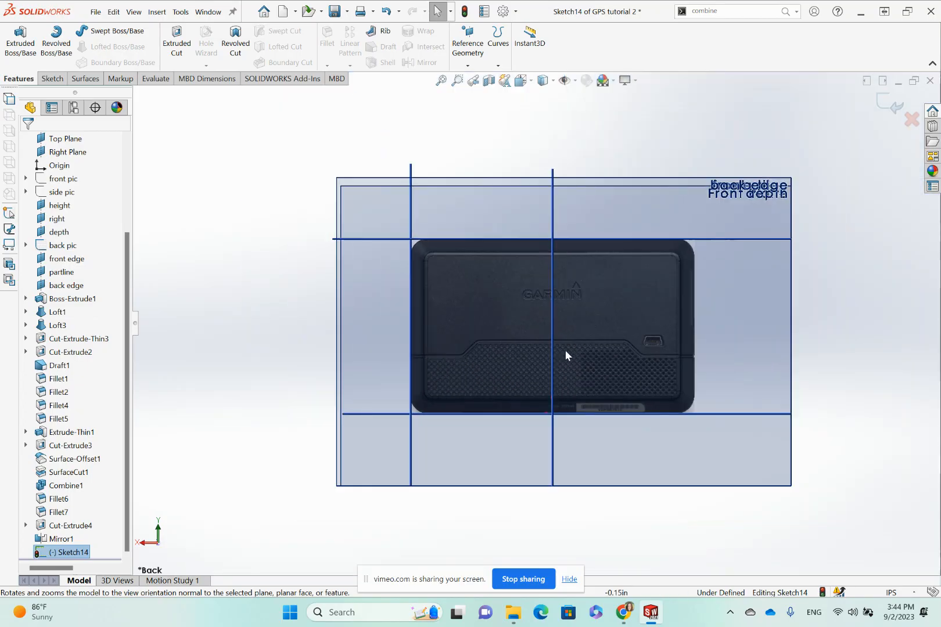
pyautogui.moveTo(605, 363); pyautogui.dragTo(628, 377, button='middle')
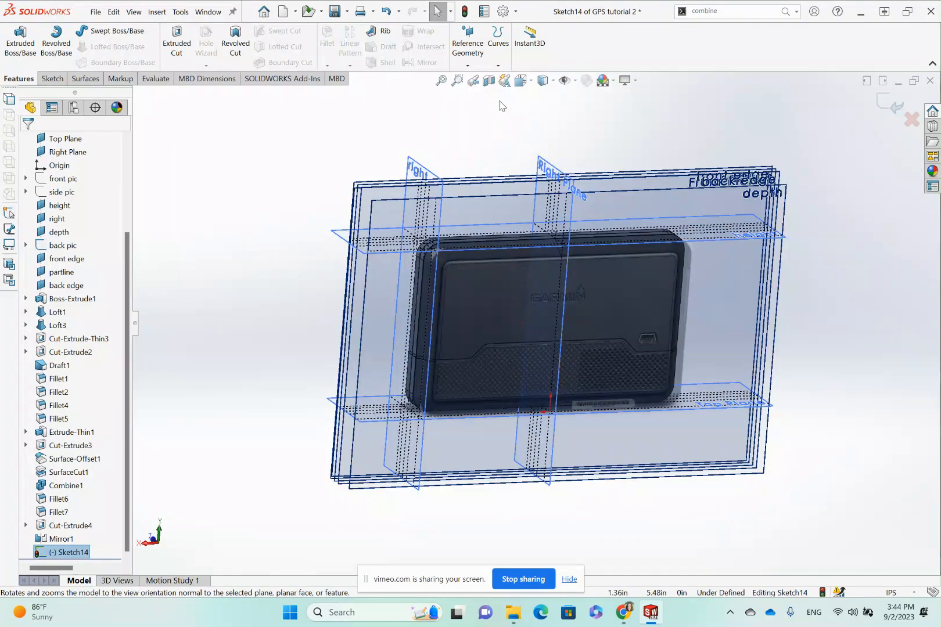
pyautogui.click(531, 81)
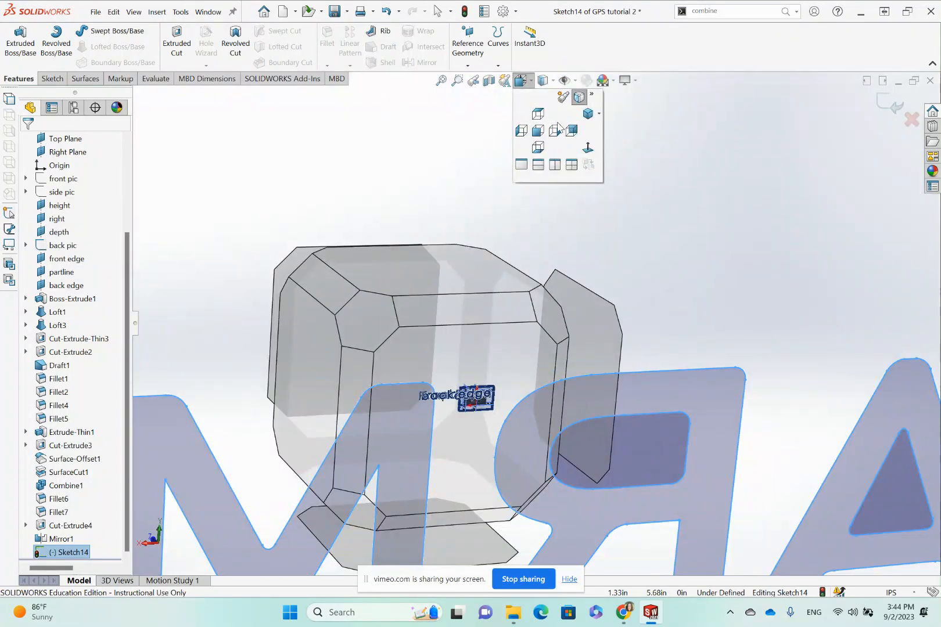
pyautogui.click(589, 148)
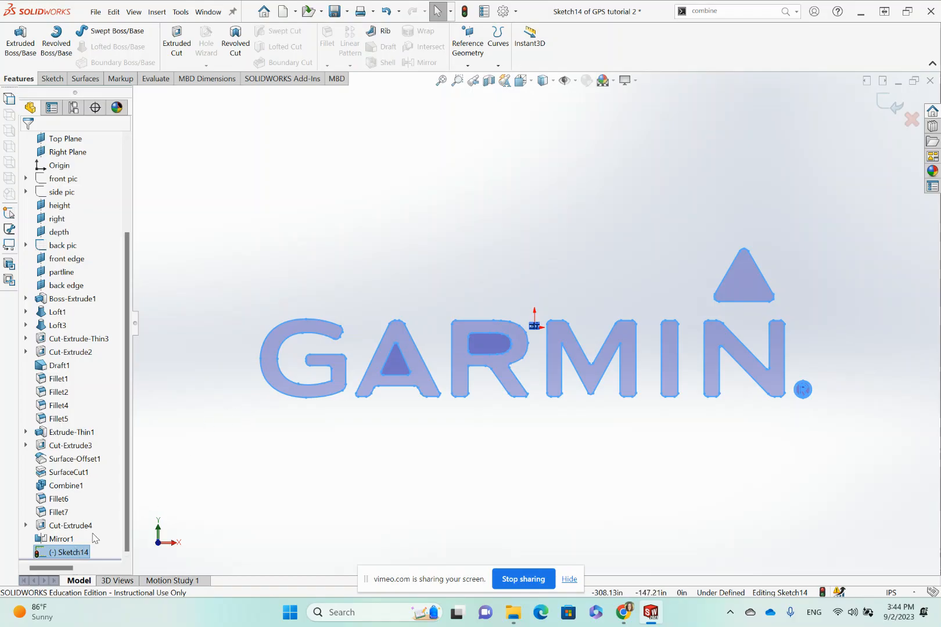
pyautogui.moveTo(231, 166)
pyautogui.mouseDown()
pyautogui.moveTo(693, 421)
pyautogui.moveTo(849, 449)
pyautogui.mouseUp()
pyautogui.press('Delete')
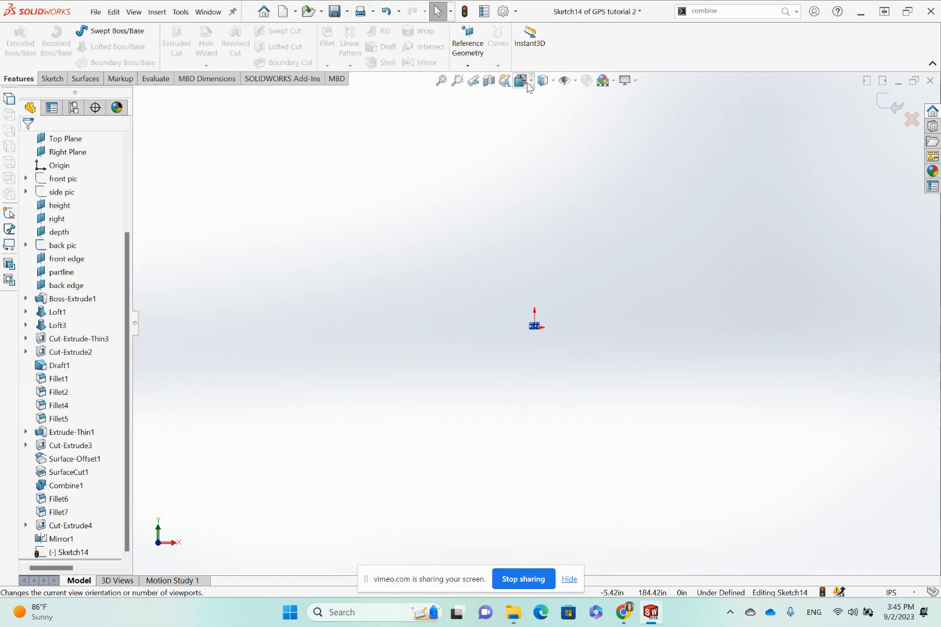
# Return to the view normal to the sketch from the back of the device and paste the copied Garmin logo.
pyautogui.click(520, 80)
pyautogui.click(585, 146)
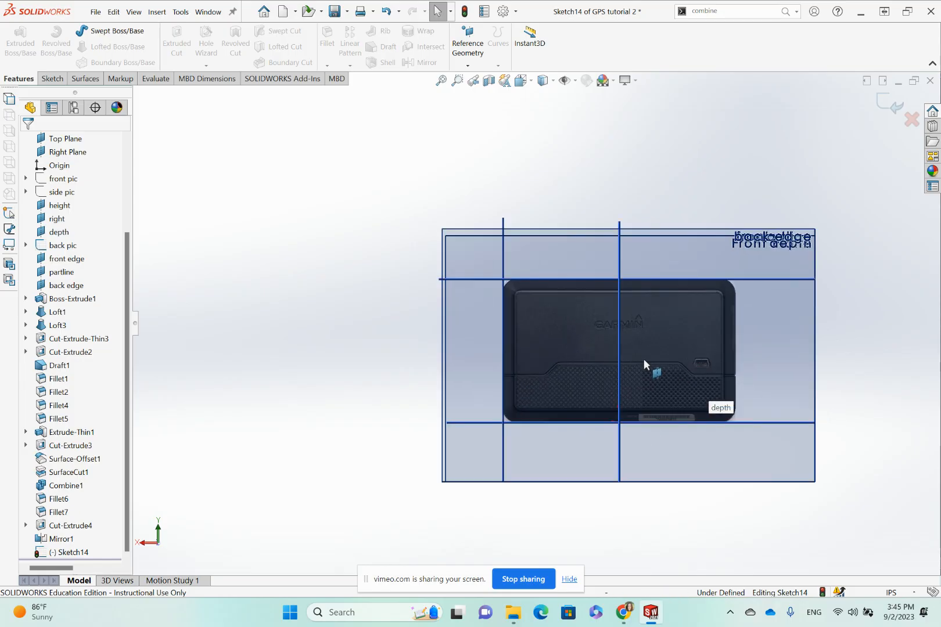
pyautogui.scroll(-4, 643, 359)
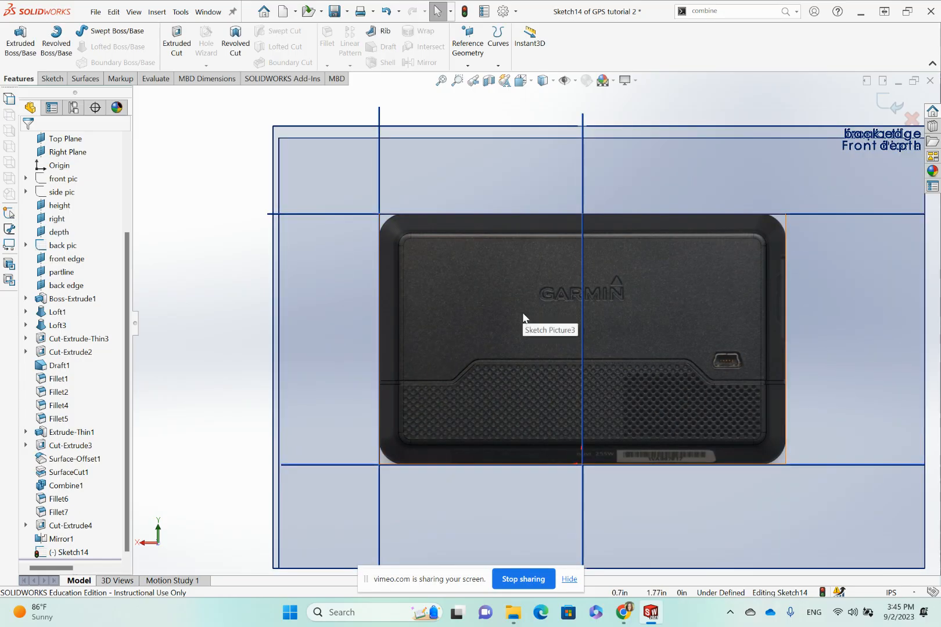
pyautogui.scroll(-2, 523, 319)
pyautogui.scroll(5, 522, 316)
pyautogui.scroll(15, 521, 309)
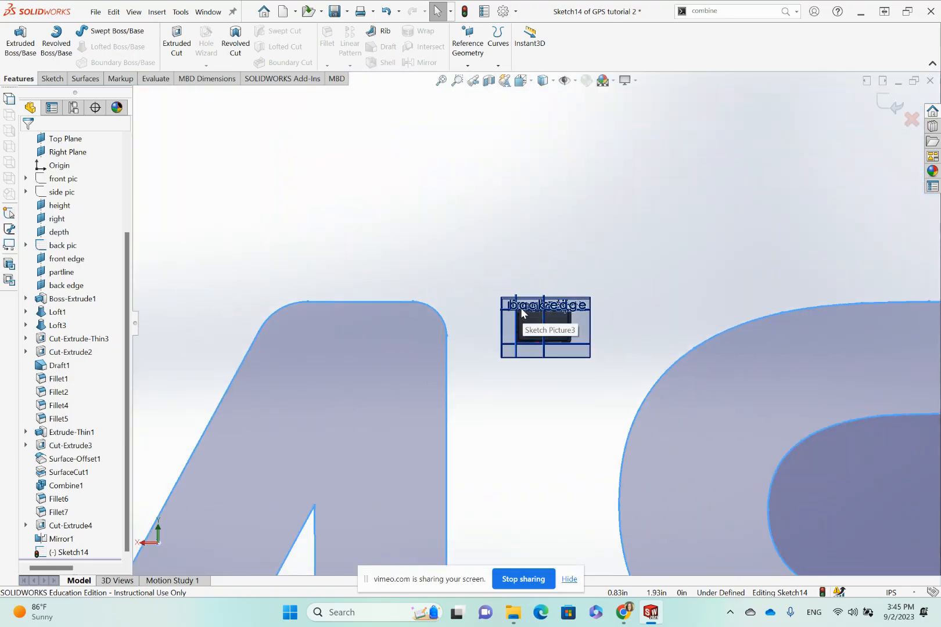
pyautogui.scroll(-2, 519, 311)
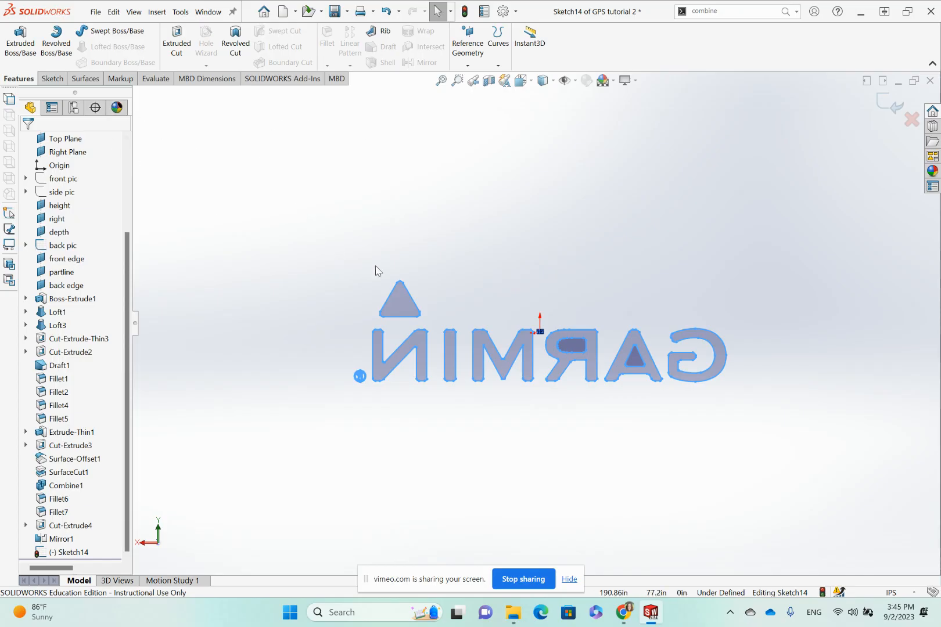
# Sketch a vertical line about 167 in long just beyond the registered-mark end of the reversed Garmin logo.
pyautogui.click(46, 81)
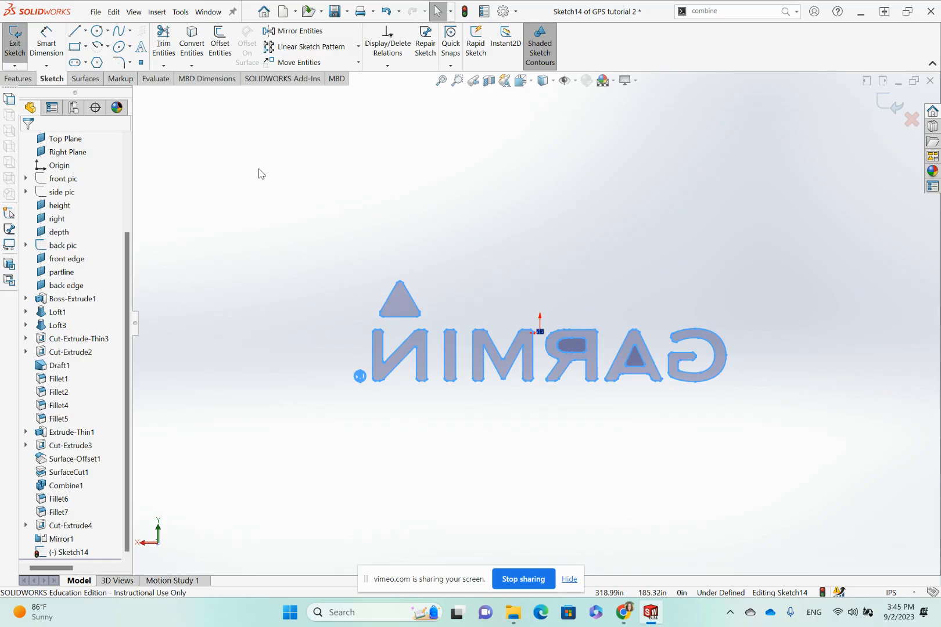
pyautogui.moveTo(250, 157)
pyautogui.mouseDown()
pyautogui.moveTo(470, 319)
pyautogui.moveTo(741, 410)
pyautogui.moveTo(753, 424)
pyautogui.mouseUp()
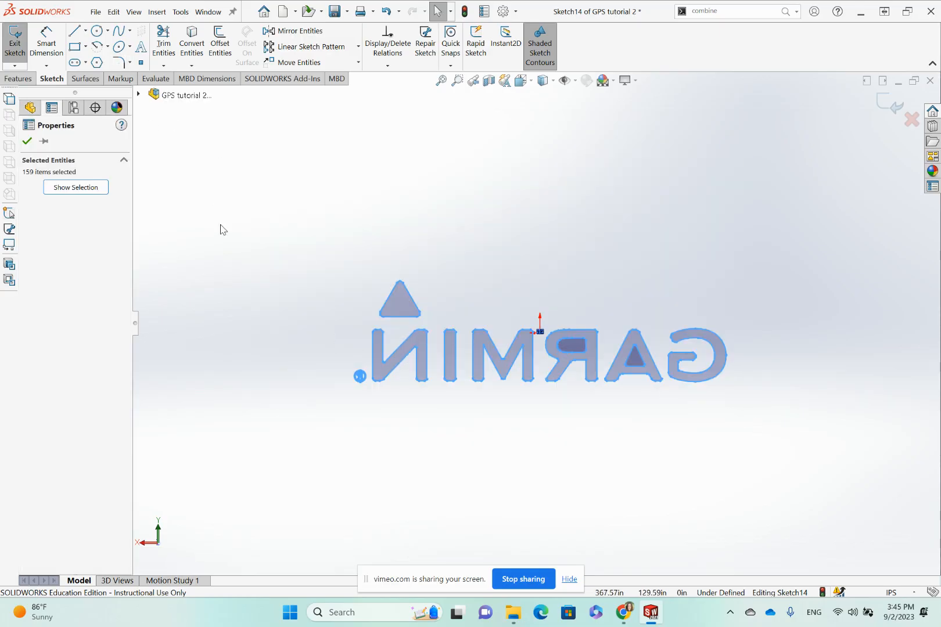
pyautogui.click(282, 231)
pyautogui.click(74, 33)
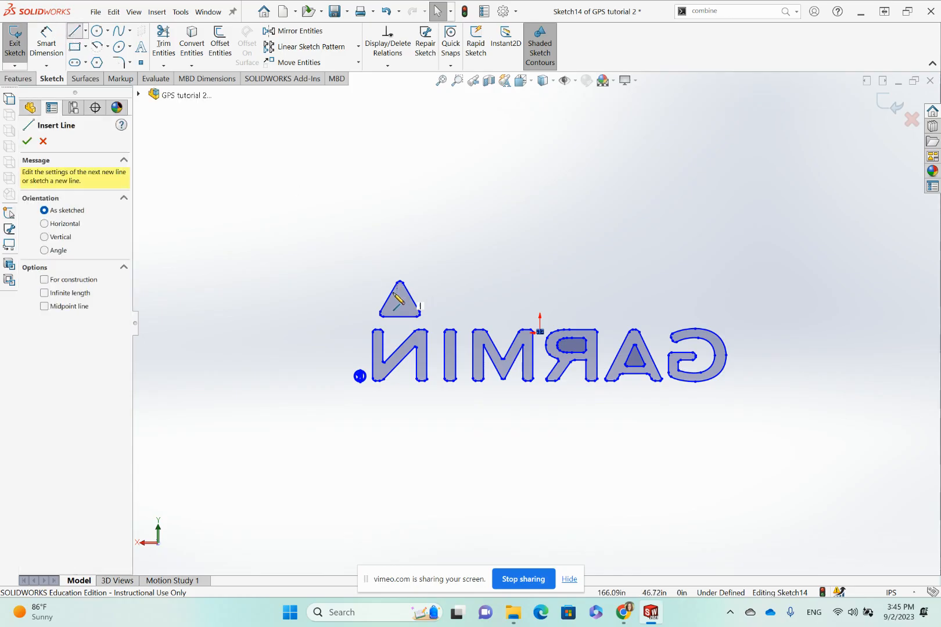
pyautogui.click(324, 277)
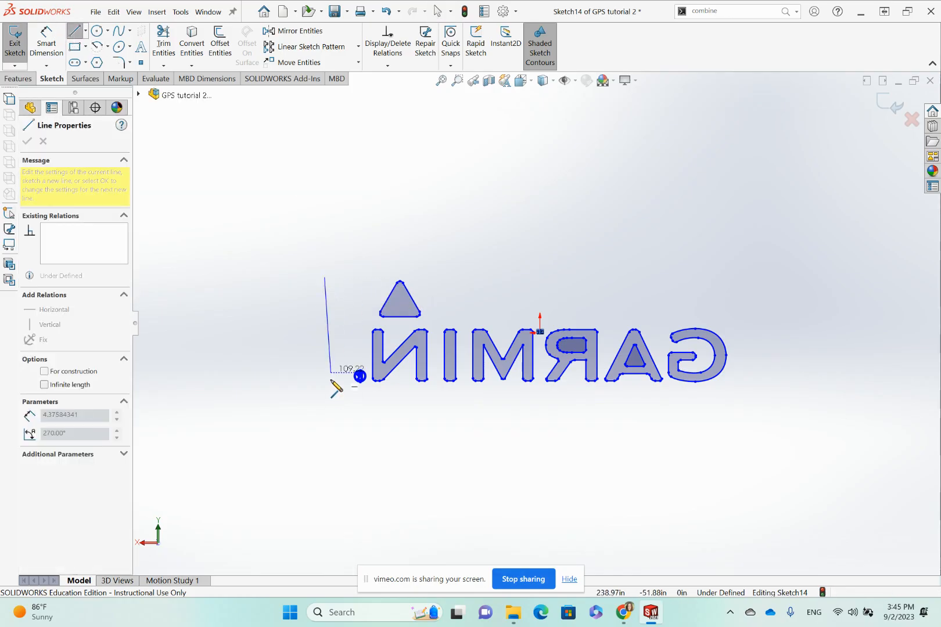
pyautogui.click(325, 424)
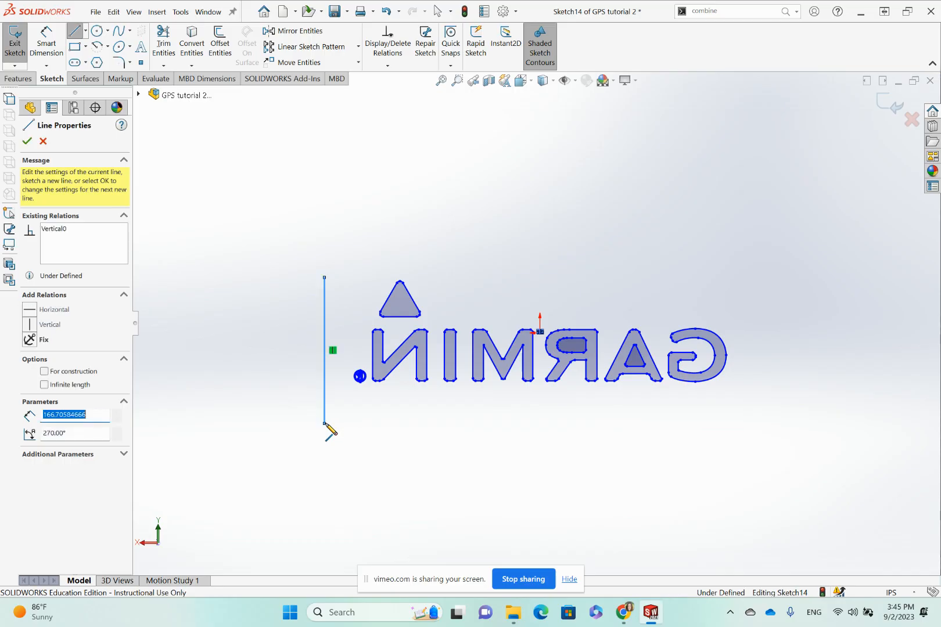
pyautogui.rightClick(258, 191)
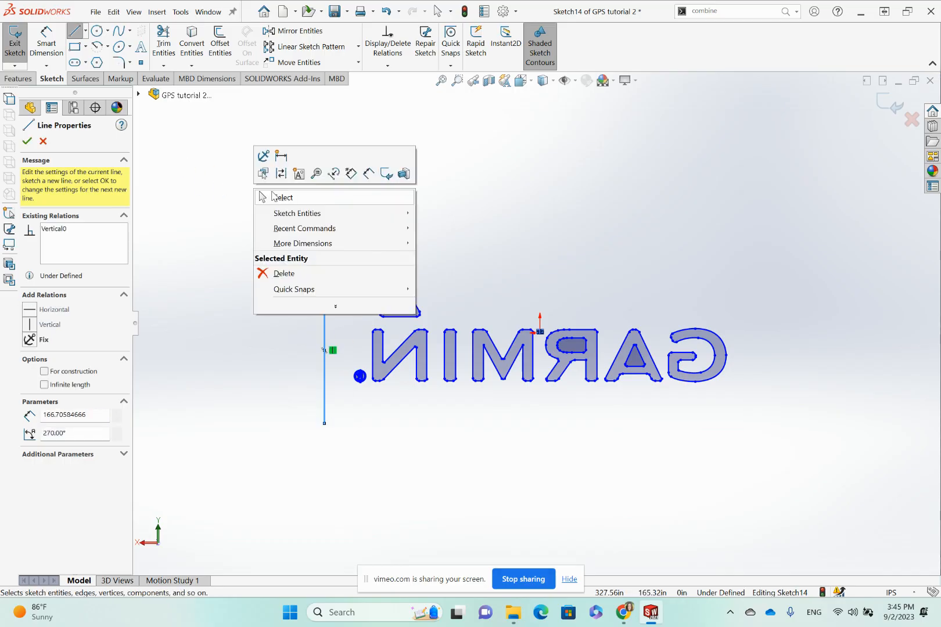
pyautogui.click(274, 194)
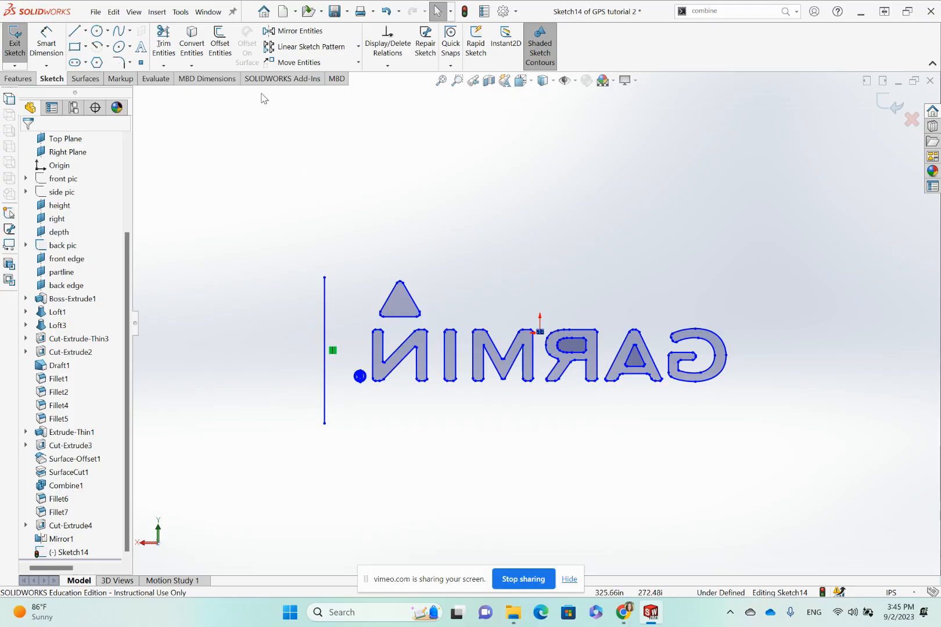
# Mirror all entities of the reversed Garmin logo about the vertical line, with Copy enabled.
pyautogui.moveTo(345, 243)
pyautogui.mouseDown()
pyautogui.moveTo(376, 384)
pyautogui.moveTo(737, 435)
pyautogui.mouseUp()
pyautogui.click(278, 33)
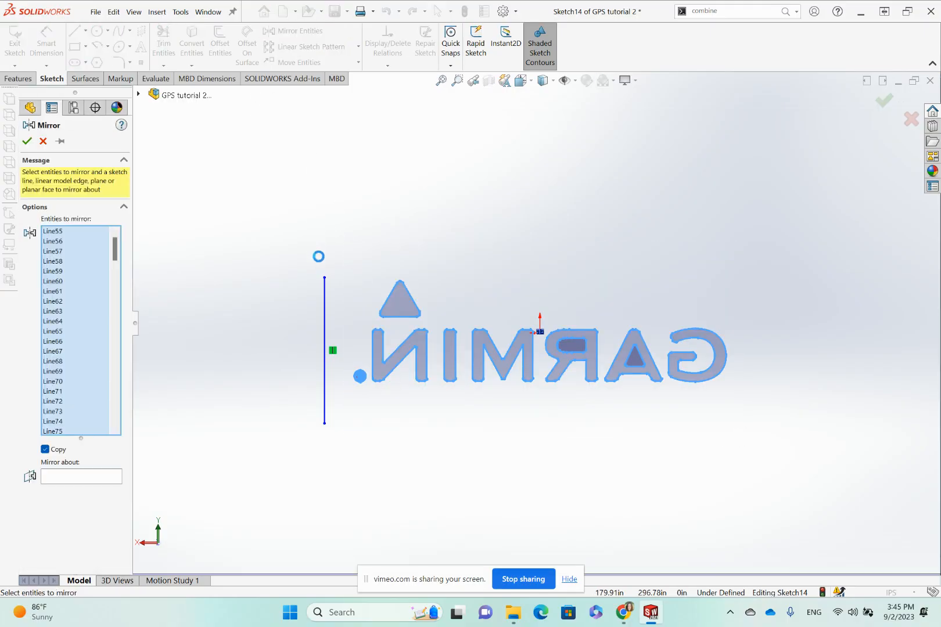
pyautogui.click(96, 480)
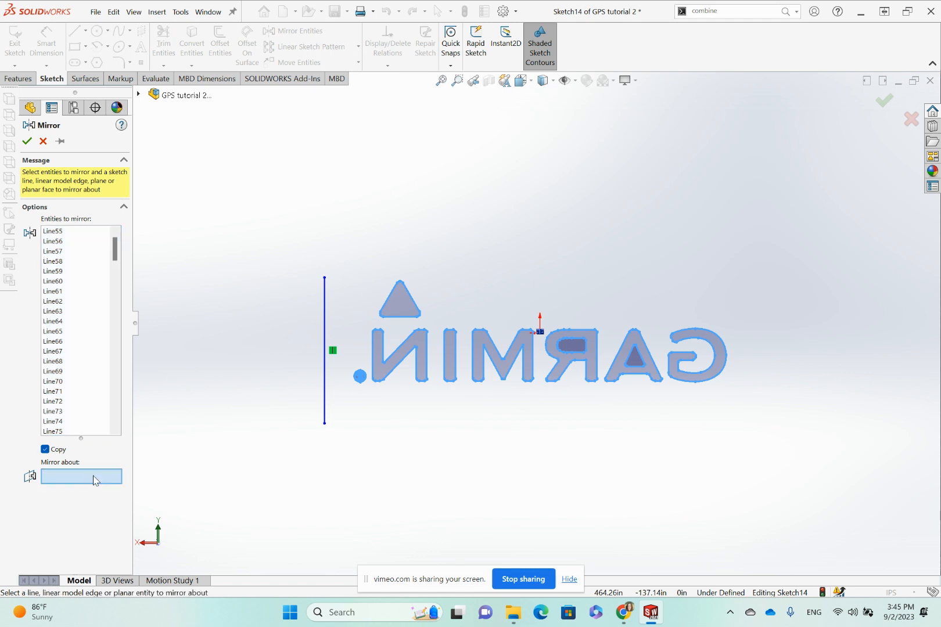
pyautogui.click(325, 378)
pyautogui.scroll(5, 386, 397)
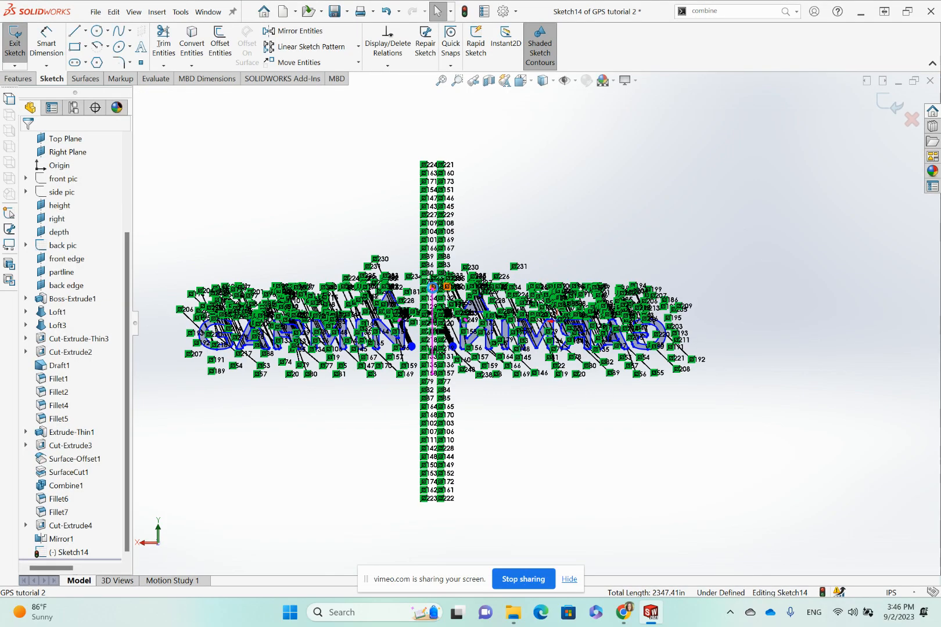
# Delete the original reversed Garmin logo and the vertical mirror line, keeping only the mirrored copy.
pyautogui.scroll(-4, 469, 301)
pyautogui.scroll(-2, 469, 311)
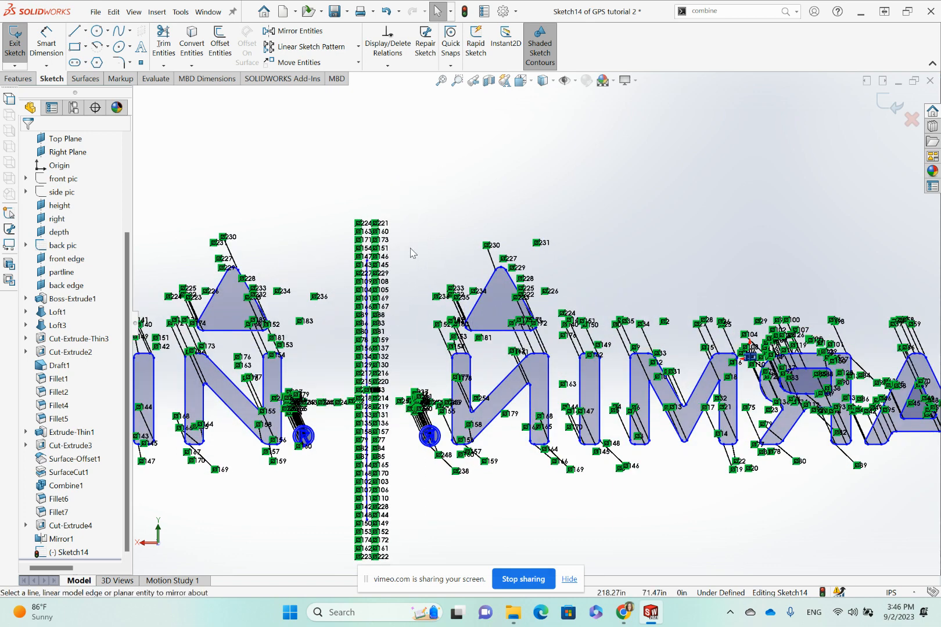
pyautogui.moveTo(400, 225); pyautogui.dragTo(850, 470)
pyautogui.scroll(-2, 880, 518)
pyautogui.scroll(3, 873, 497)
pyautogui.click(346, 189)
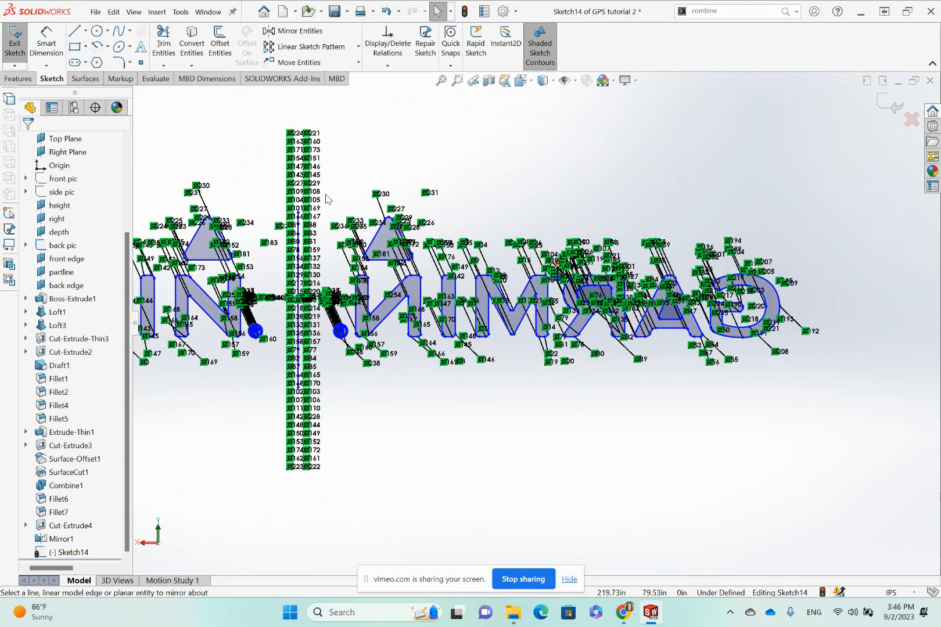
pyautogui.moveTo(325, 179)
pyautogui.mouseDown()
pyautogui.moveTo(739, 392)
pyautogui.moveTo(821, 399)
pyautogui.mouseUp()
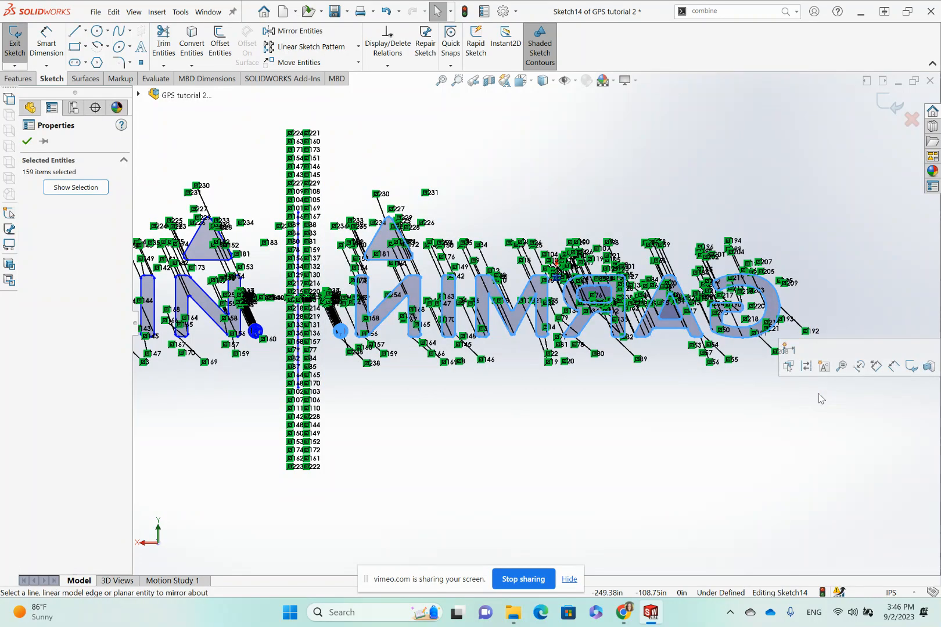
pyautogui.press('Delete')
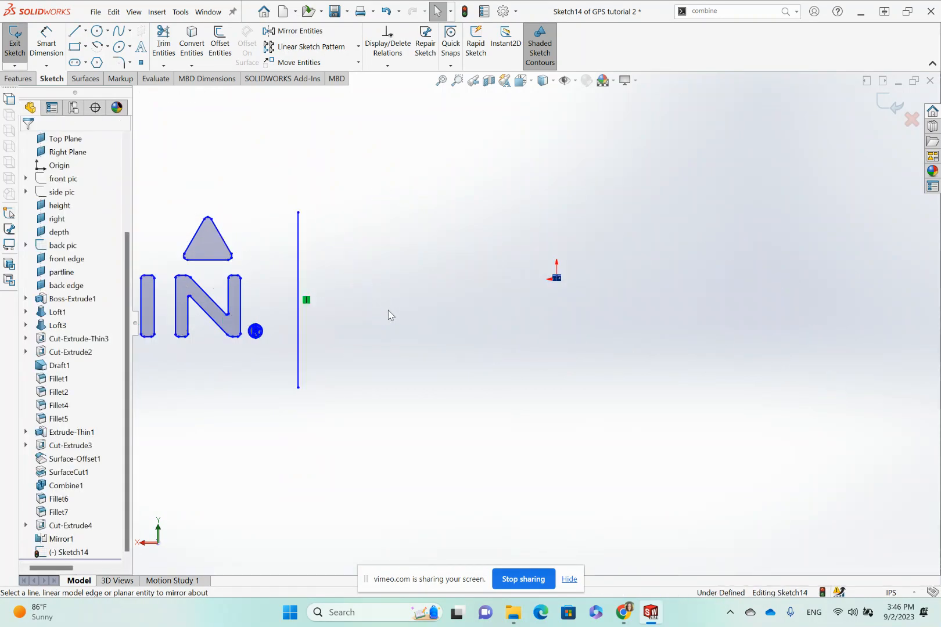
pyautogui.click(307, 289)
pyautogui.press('Delete')
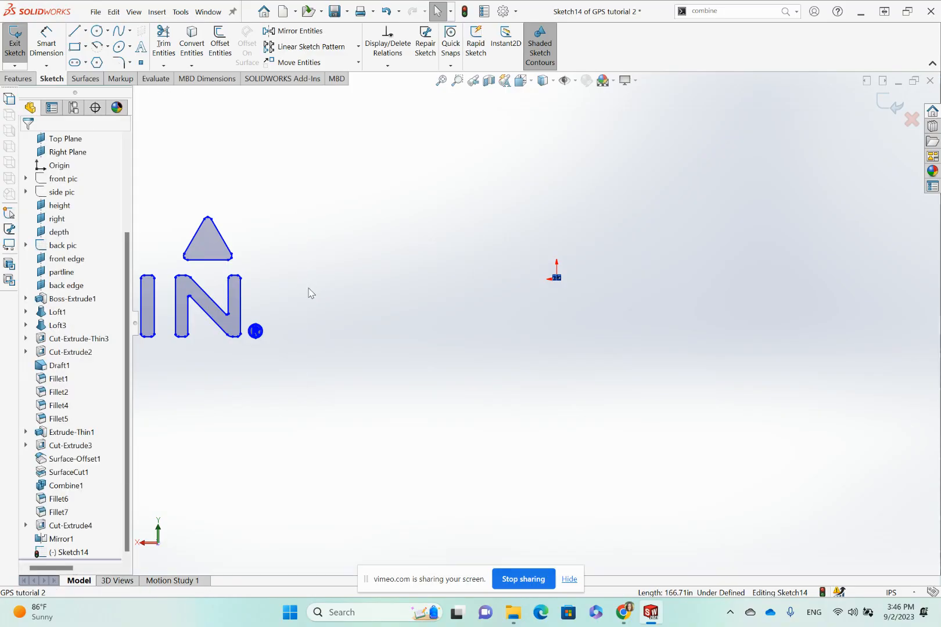
# Select all entities of the mirrored Garmin logo and start Scale Entities on them.
pyautogui.scroll(3, 374, 314)
pyautogui.scroll(2, 520, 316)
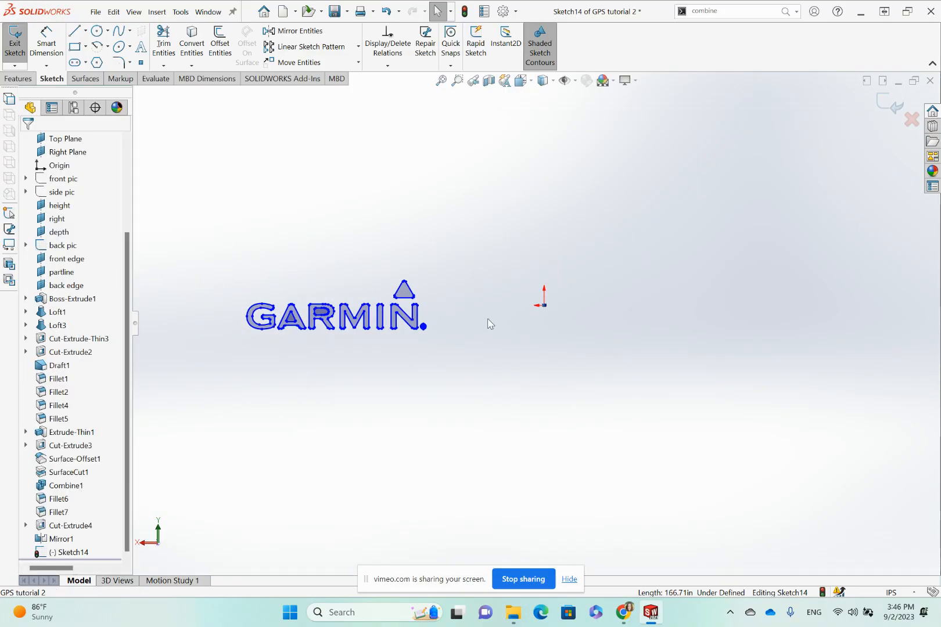
pyautogui.scroll(2, 352, 322)
pyautogui.scroll(-2, 433, 333)
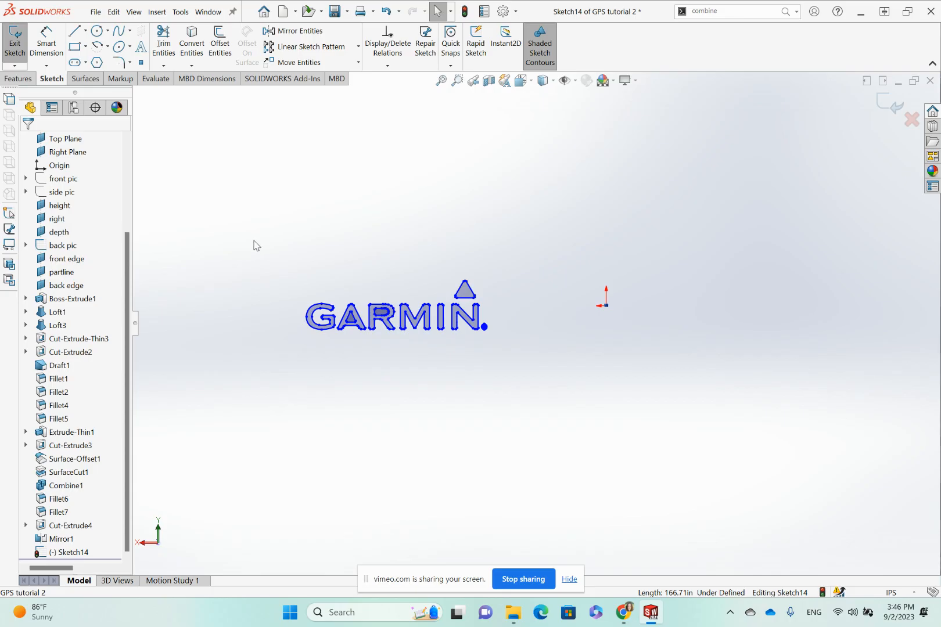
pyautogui.moveTo(256, 245)
pyautogui.mouseDown()
pyautogui.moveTo(488, 343)
pyautogui.moveTo(532, 376)
pyautogui.mouseUp()
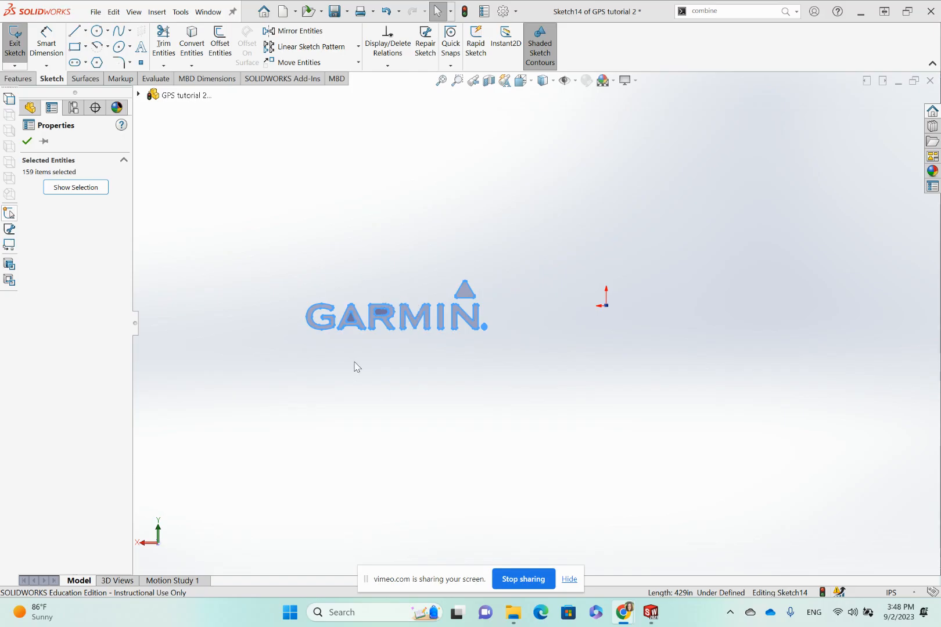
pyautogui.click(358, 63)
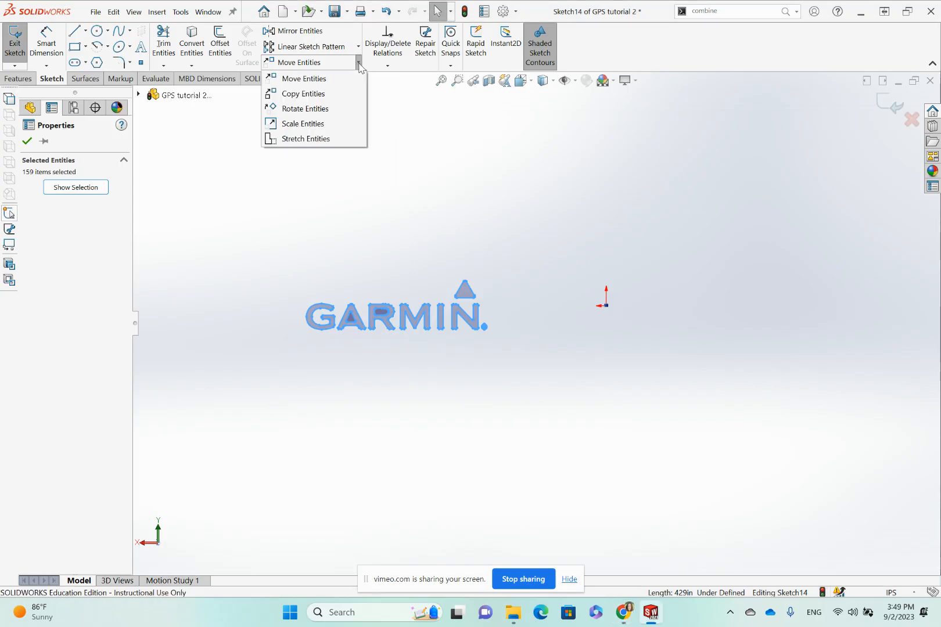
pyautogui.click(318, 125)
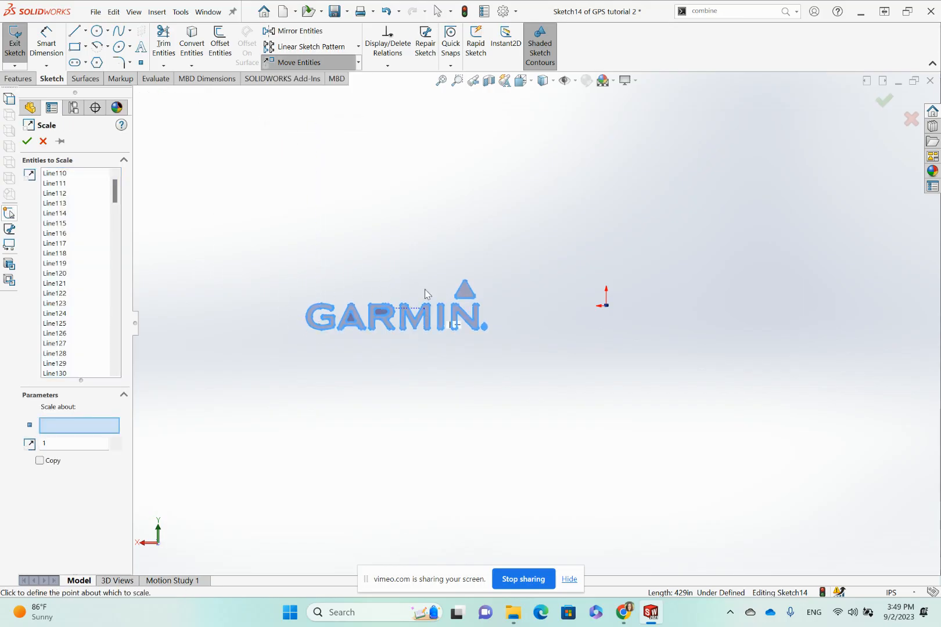
# Remove the last listed item, Point412, from the entities to scale so only the mirrored logo's curves remain.
pyautogui.moveTo(116, 200); pyautogui.dragTo(108, 176)
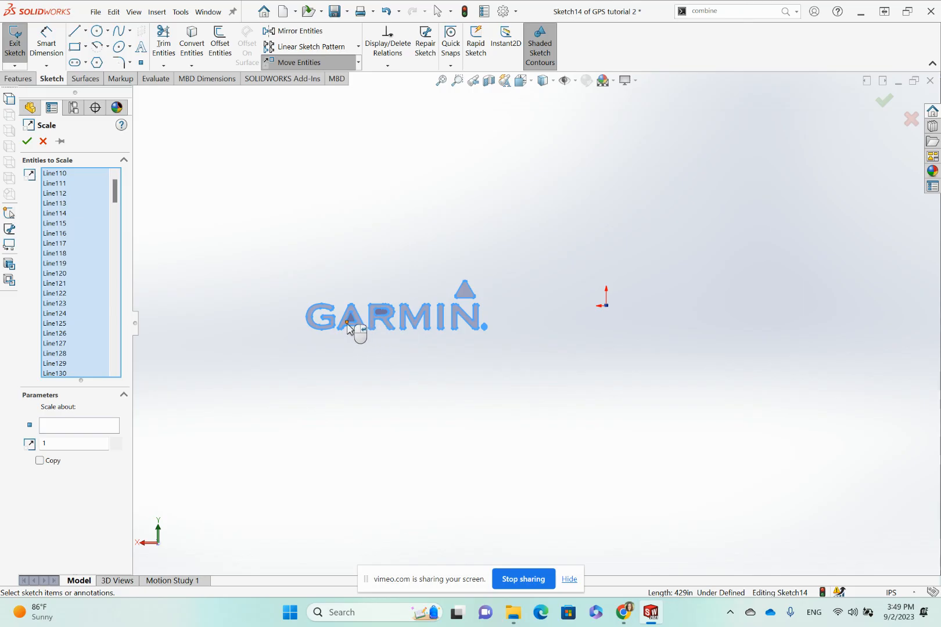
pyautogui.scroll(-10, 500, 302)
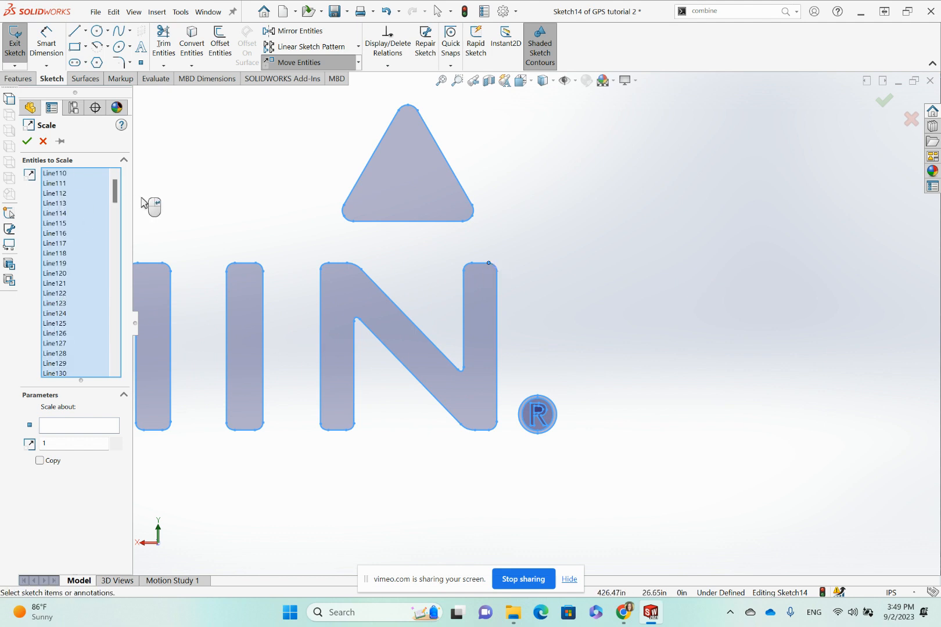
pyautogui.moveTo(116, 194); pyautogui.dragTo(115, 384)
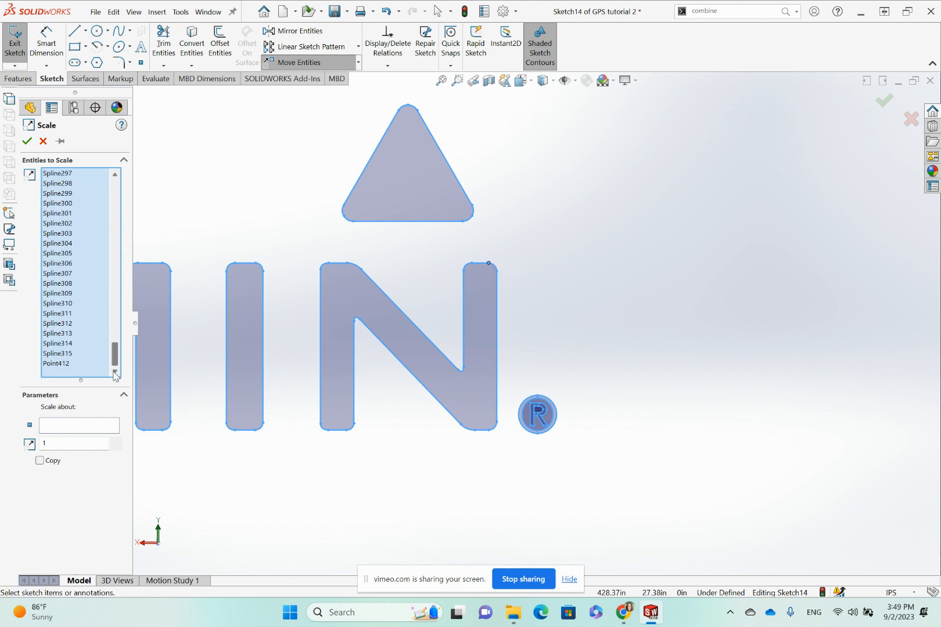
pyautogui.click(65, 365)
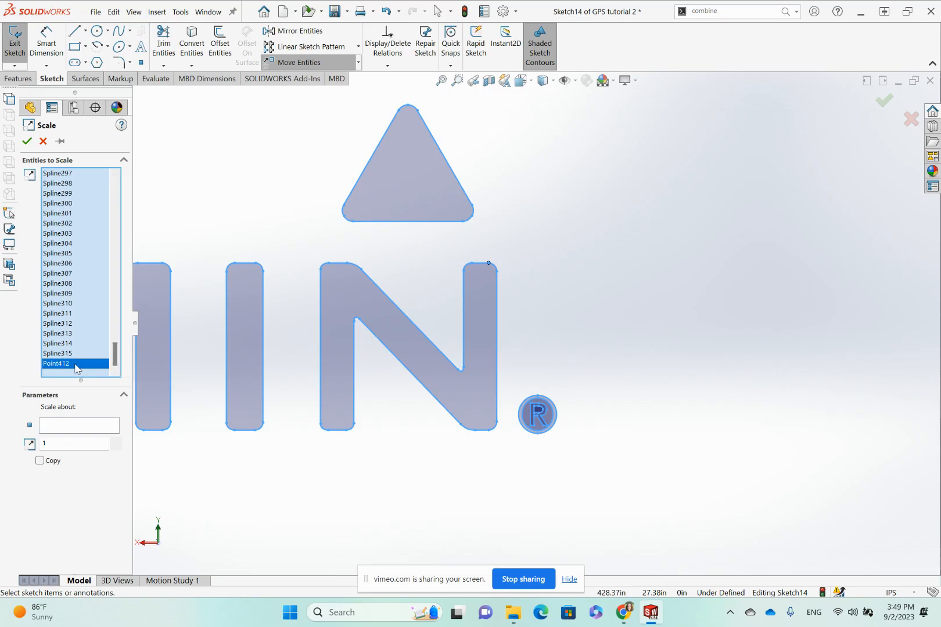
pyautogui.press('Delete')
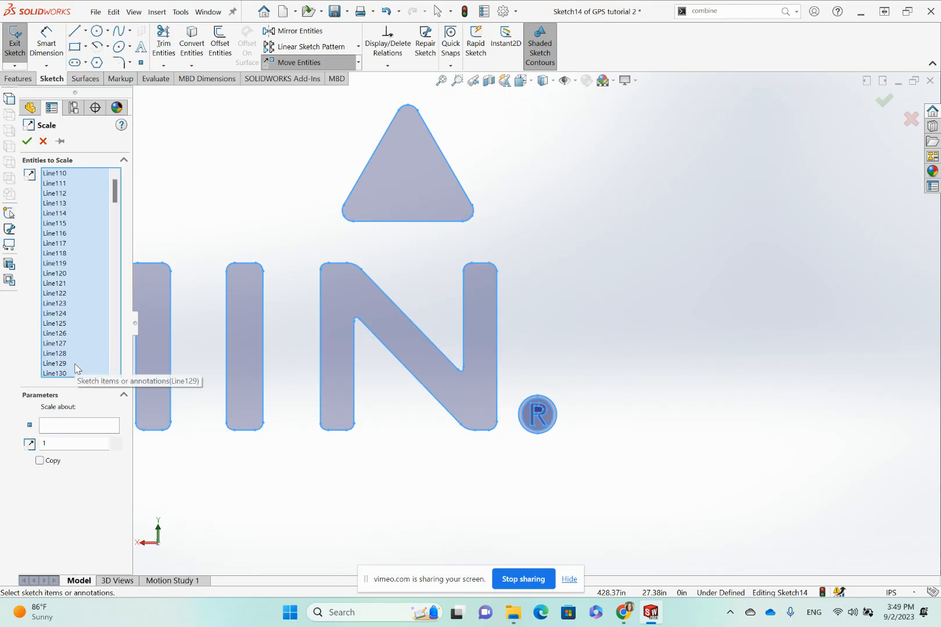
# Scale the mirrored Garmin logo by a factor of 0.0023 about the point on top of the N's outer stem, without copying.
pyautogui.click(74, 425)
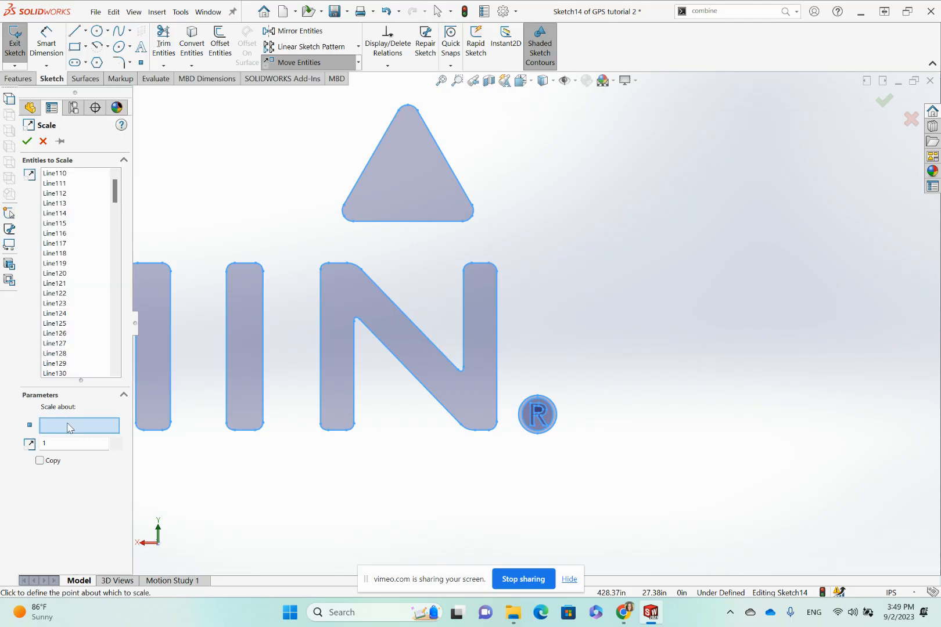
pyautogui.click(489, 263)
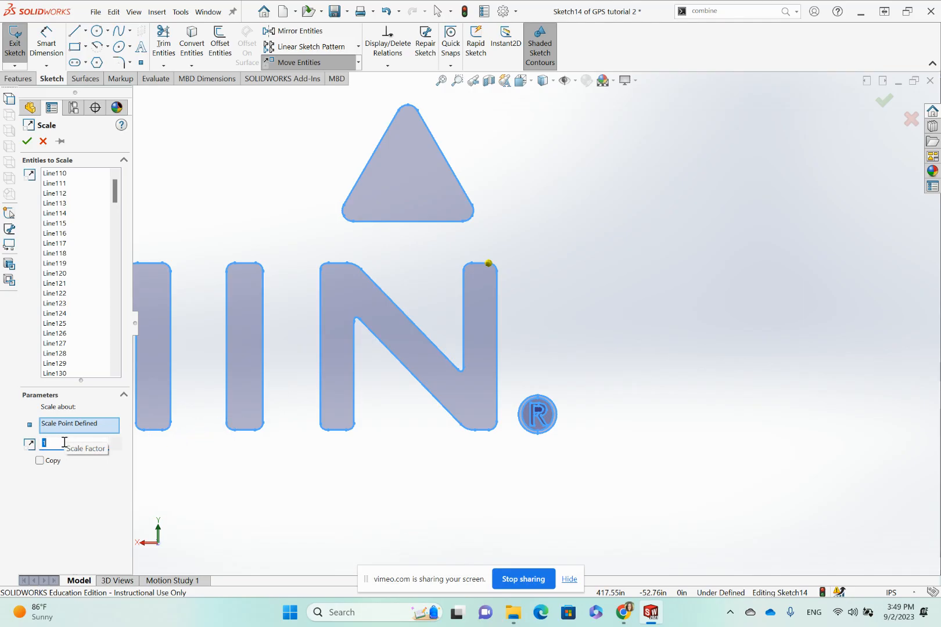
pyautogui.write('.0023')
pyautogui.press('Return')
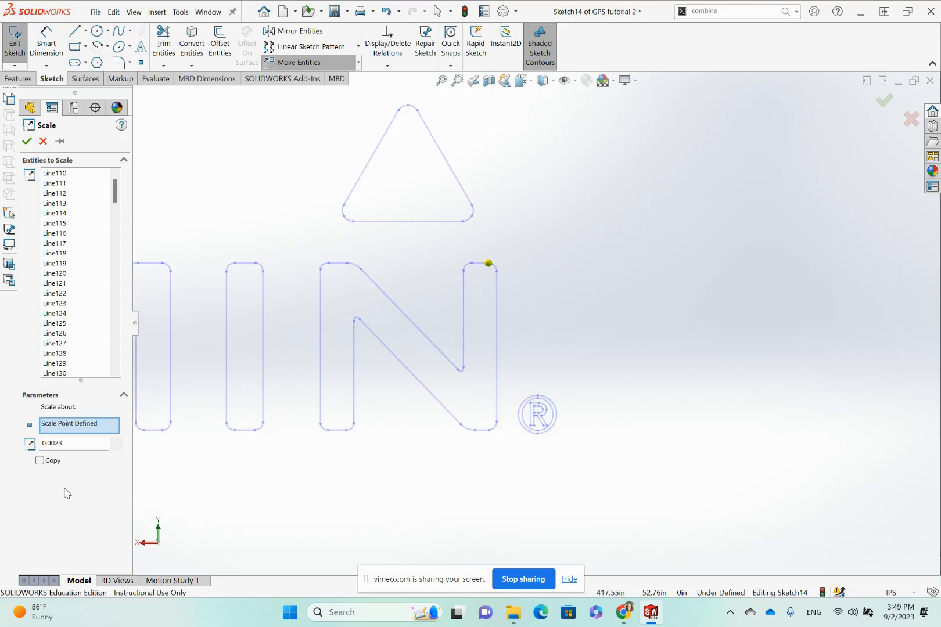
pyautogui.click(27, 143)
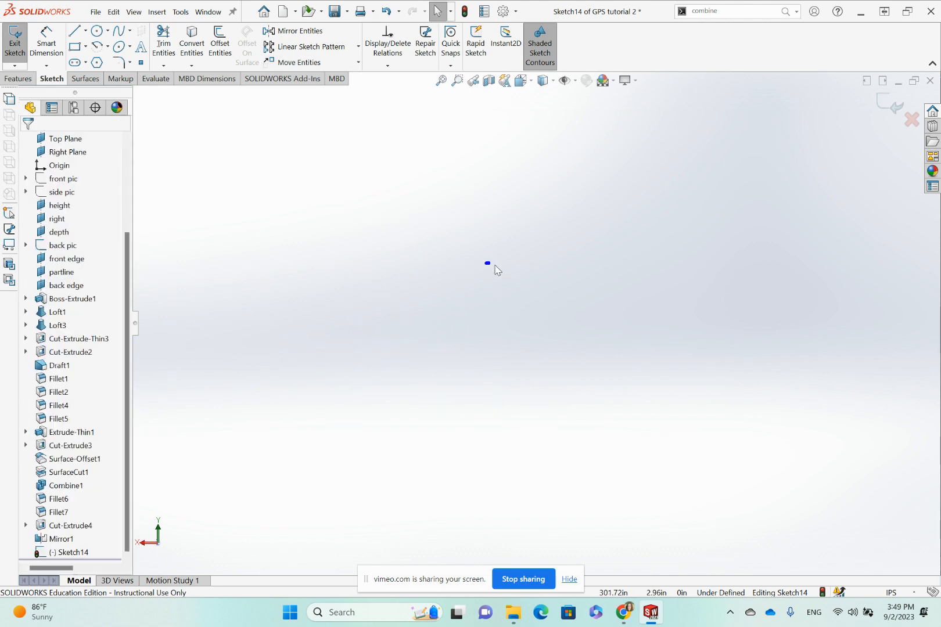
# Move all entities of the scaled logo from the G's outermost point onto the matching point of the GARMIN lettering in the back picture.
pyautogui.scroll(3, 497, 273)
pyautogui.scroll(4, 533, 332)
pyautogui.scroll(-3, 558, 337)
pyautogui.scroll(1, 522, 308)
pyautogui.scroll(-5, 522, 309)
pyautogui.scroll(-8, 463, 287)
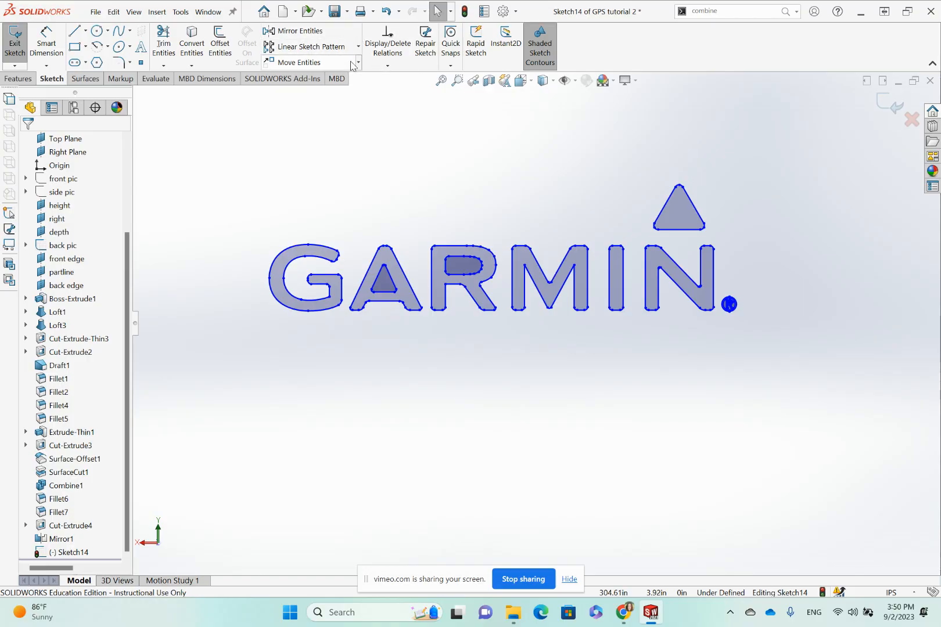
pyautogui.moveTo(219, 109)
pyautogui.mouseDown()
pyautogui.moveTo(605, 306)
pyautogui.moveTo(774, 379)
pyautogui.mouseUp()
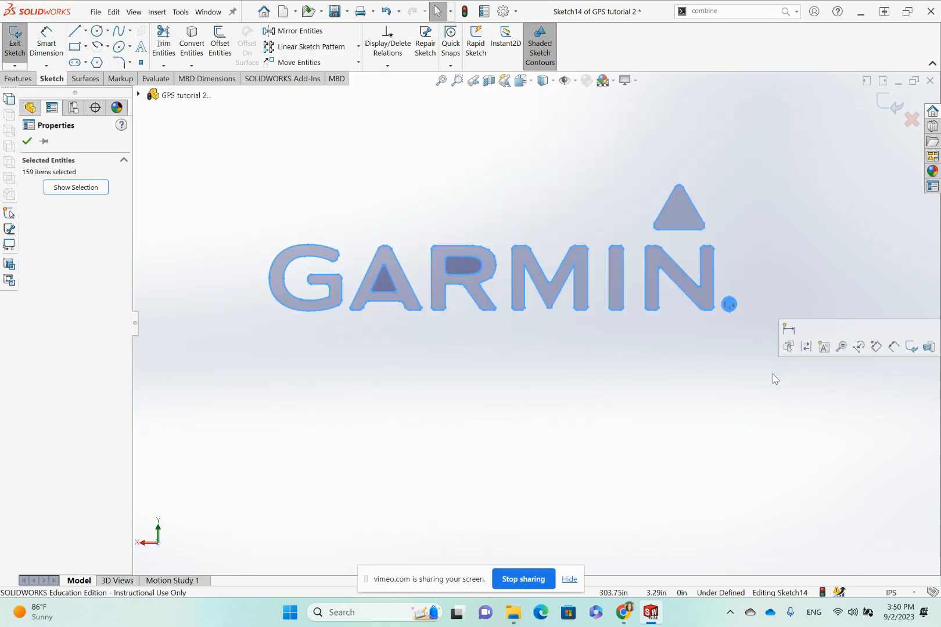
pyautogui.click(306, 63)
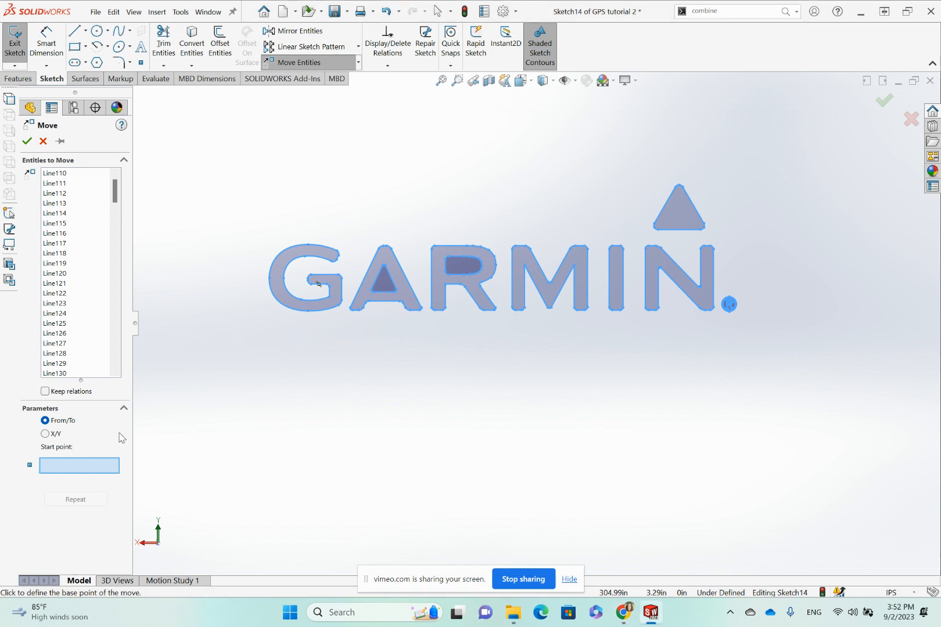
pyautogui.click(269, 280)
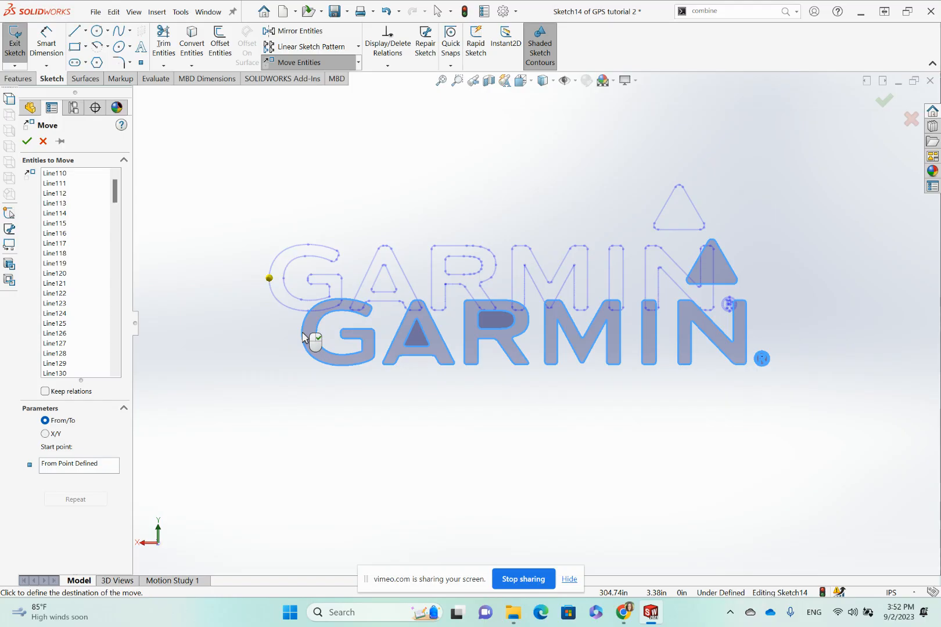
pyautogui.scroll(8, 303, 337)
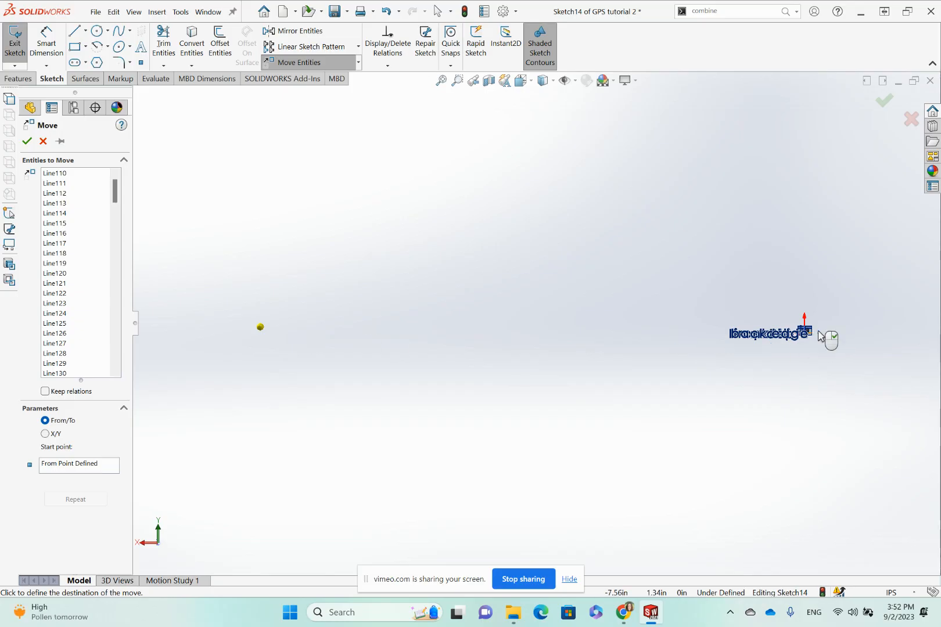
pyautogui.scroll(-10, 717, 329)
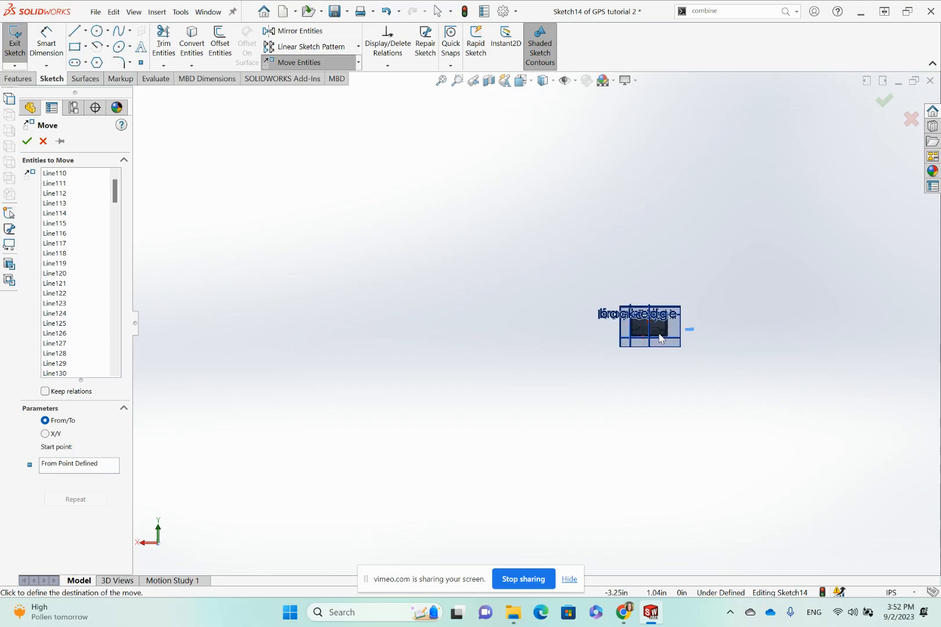
pyautogui.scroll(-8, 577, 294)
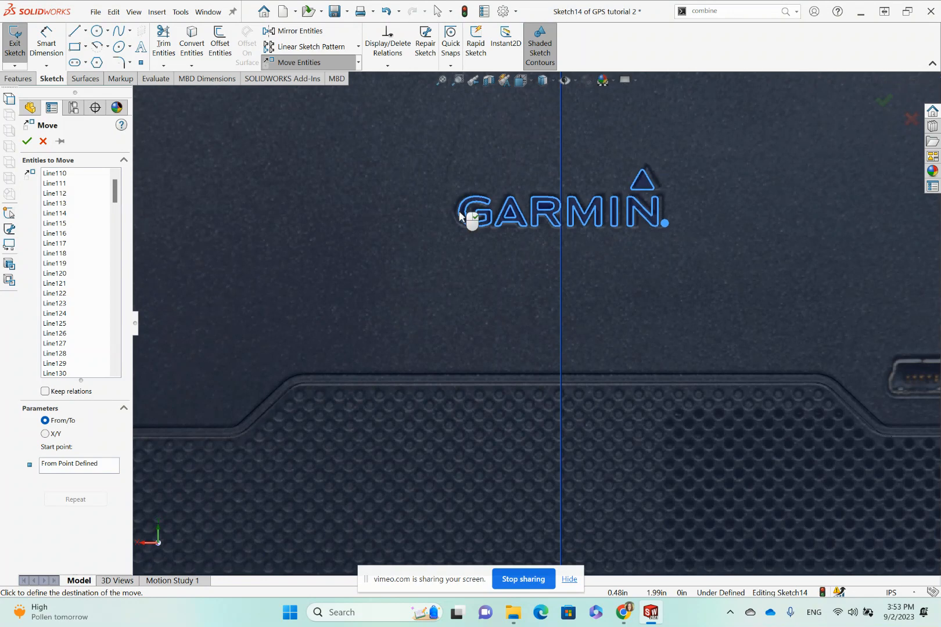
pyautogui.click(459, 213)
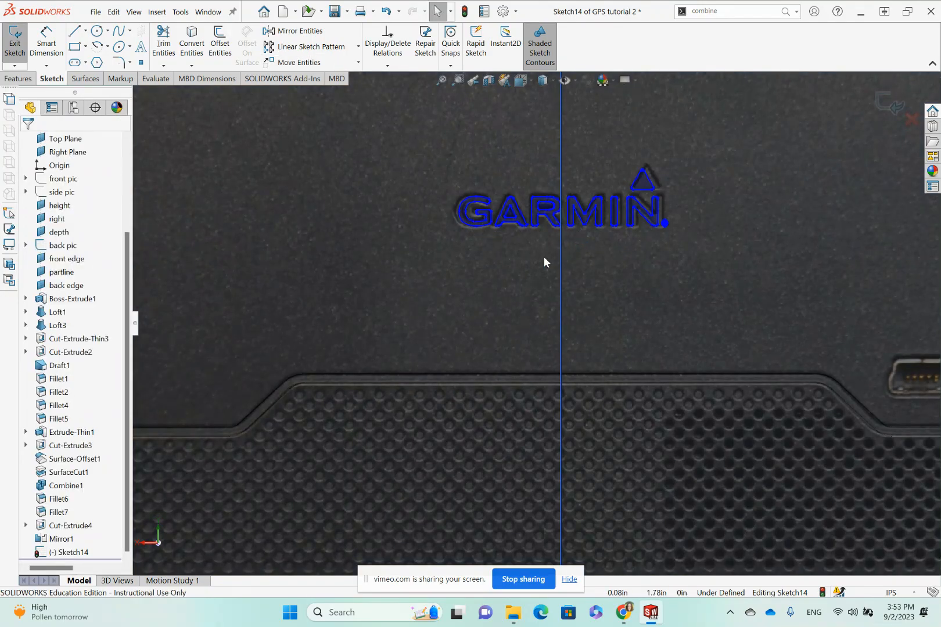
# Check the logo's placement on the device back, exit the sketch and save the part.
pyautogui.scroll(10, 544, 257)
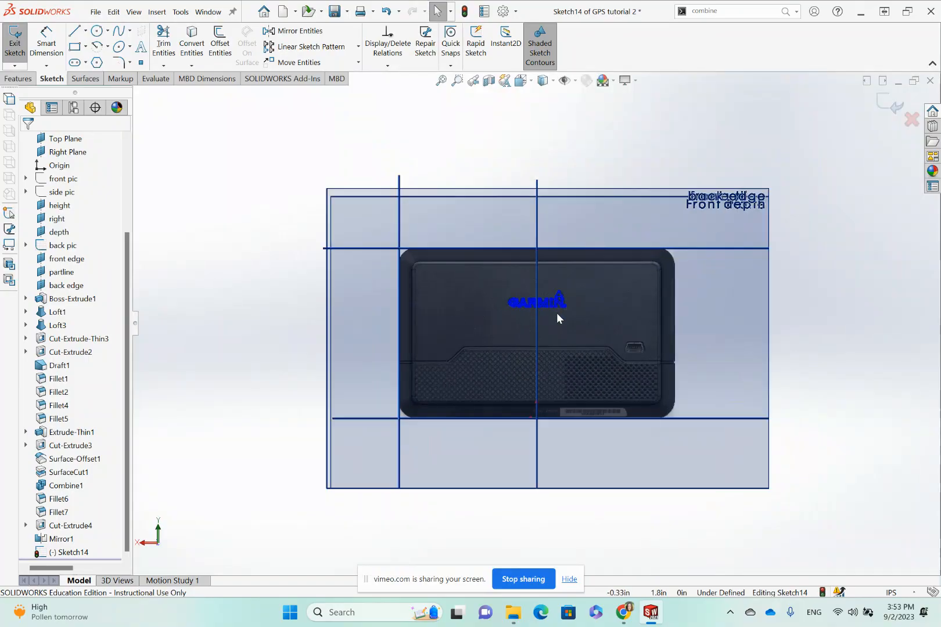
pyautogui.scroll(-5, 555, 317)
pyautogui.scroll(4, 540, 314)
pyautogui.scroll(-1, 360, 349)
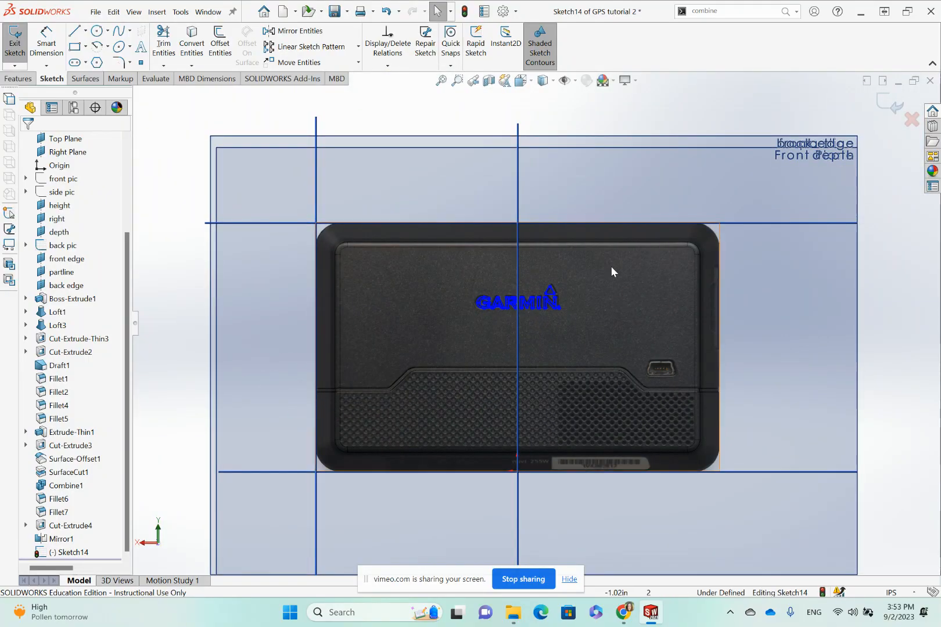
pyautogui.click(15, 43)
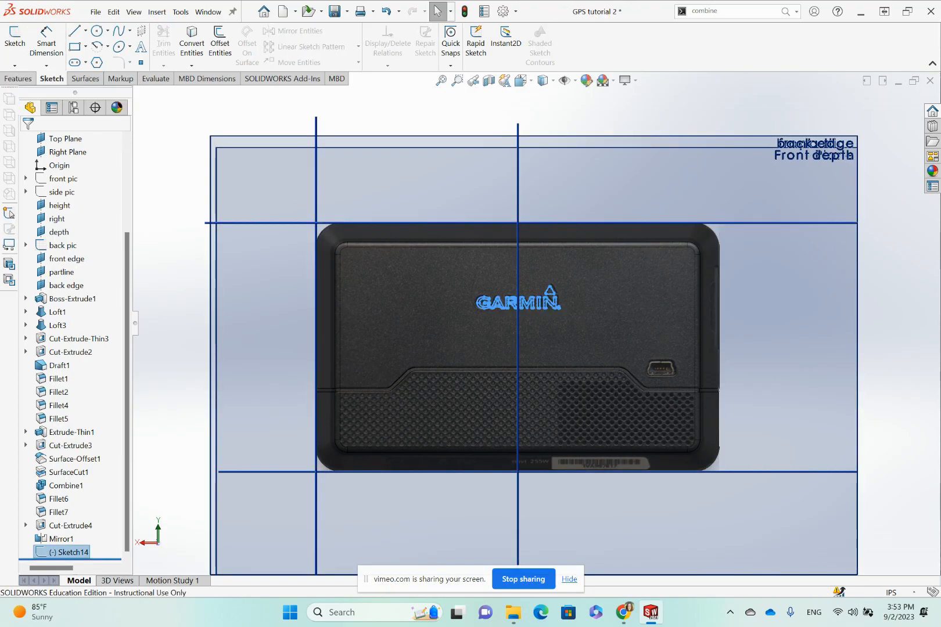
pyautogui.click(96, 12)
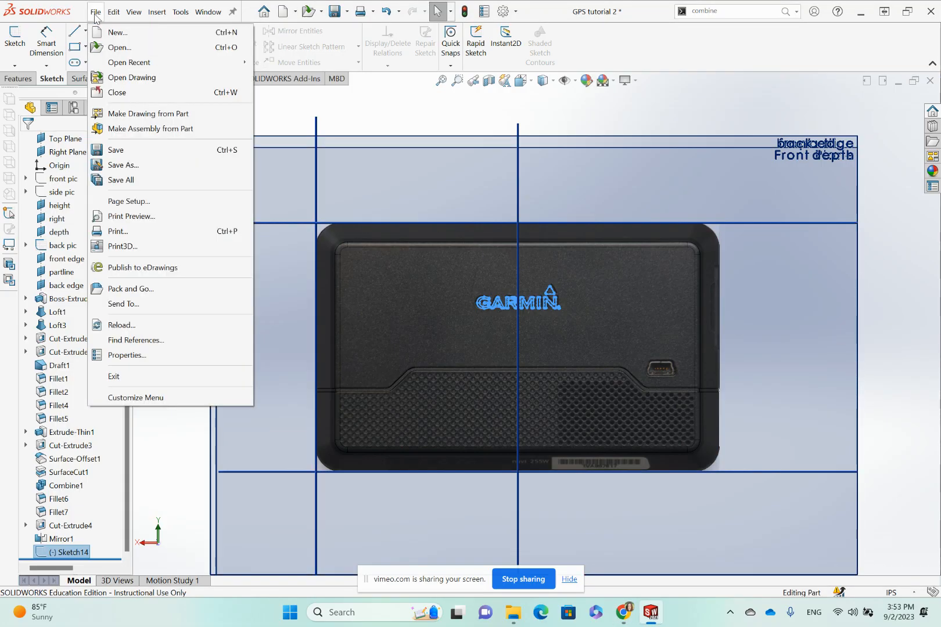
pyautogui.click(130, 150)
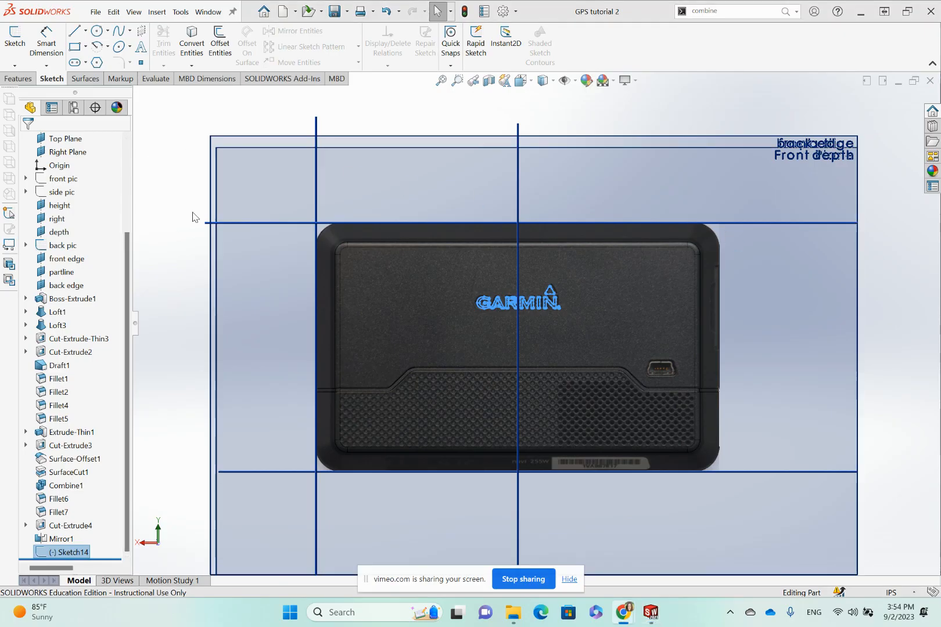
pyautogui.scroll(-5, 520, 322)
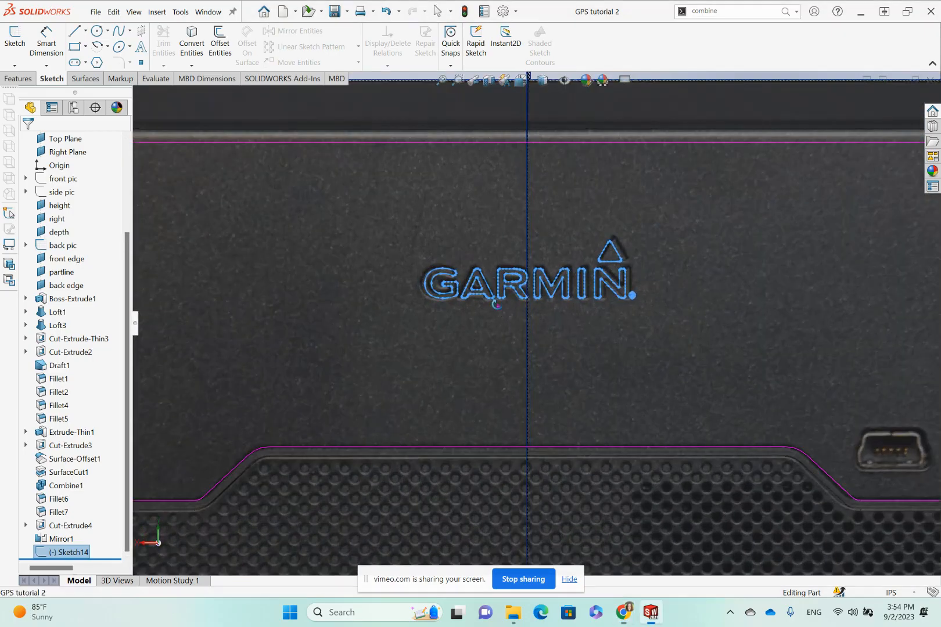
pyautogui.moveTo(520, 321); pyautogui.dragTo(568, 350, button='middle')
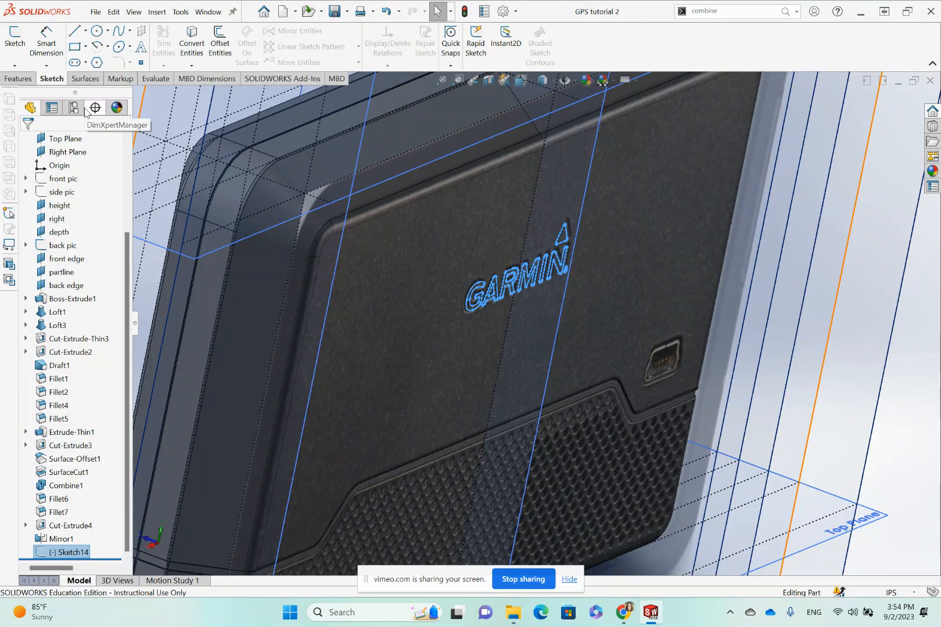
pyautogui.click(20, 79)
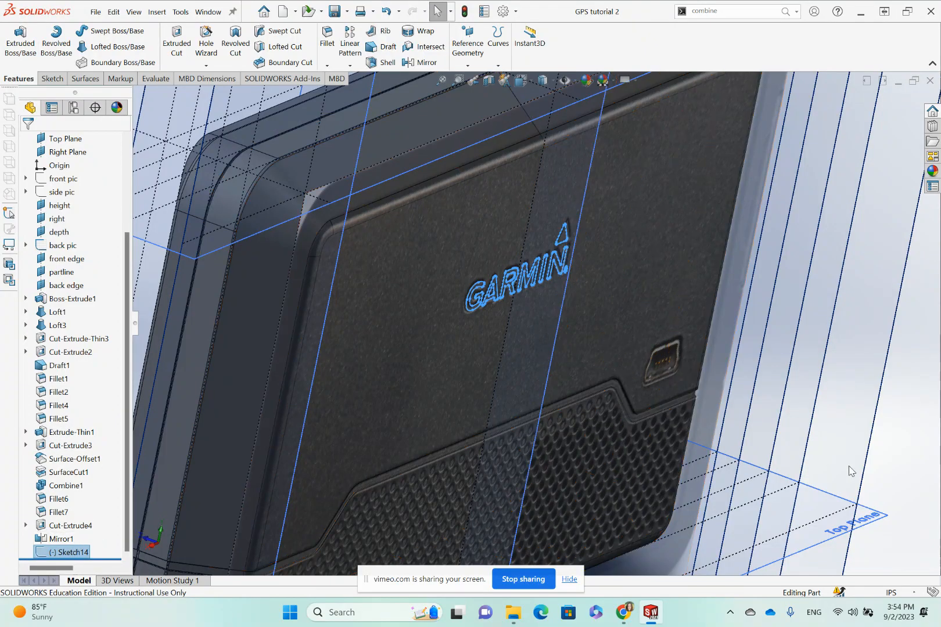
pyautogui.click(915, 470)
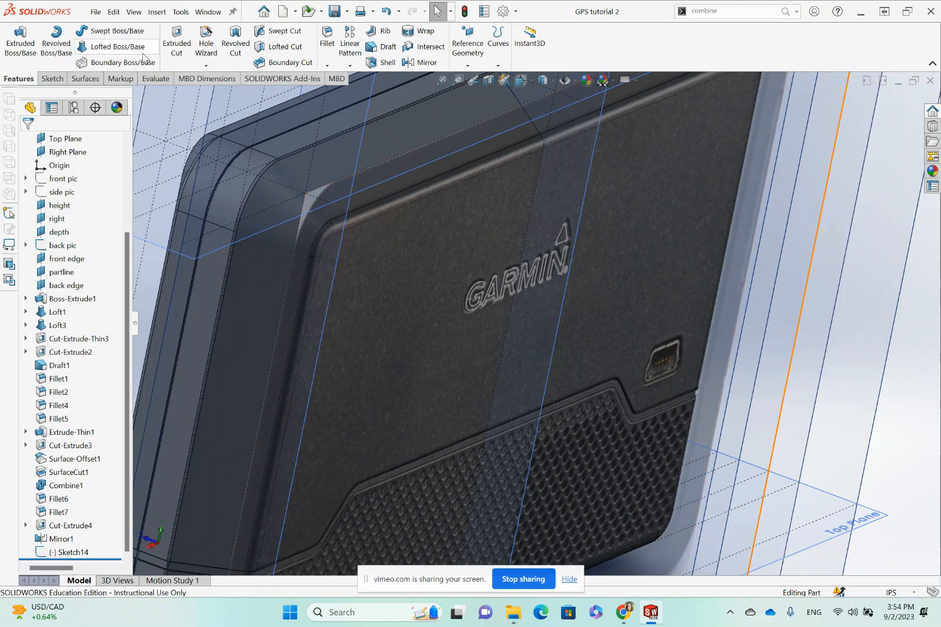
pyautogui.click(177, 51)
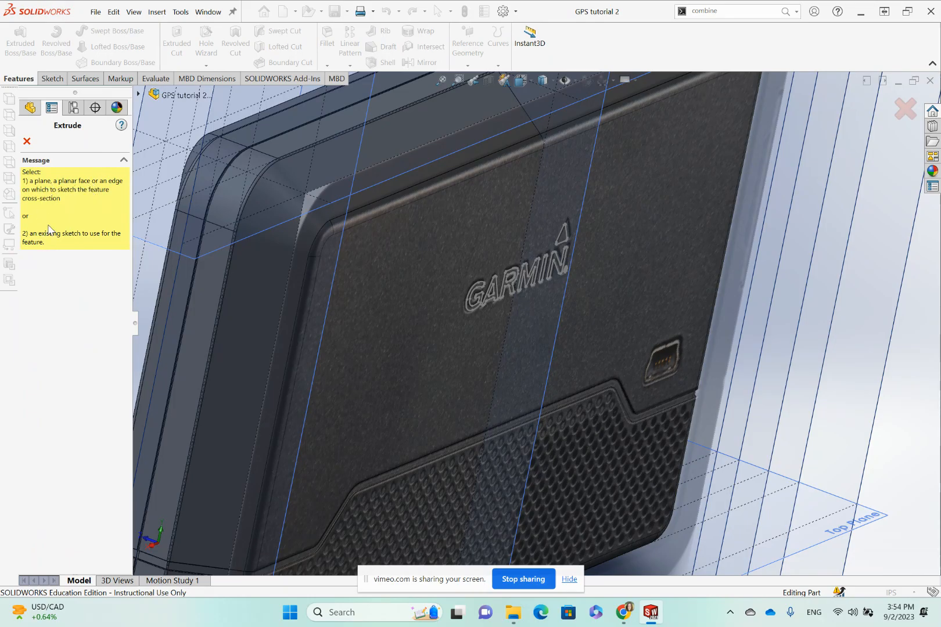
pyautogui.click(27, 141)
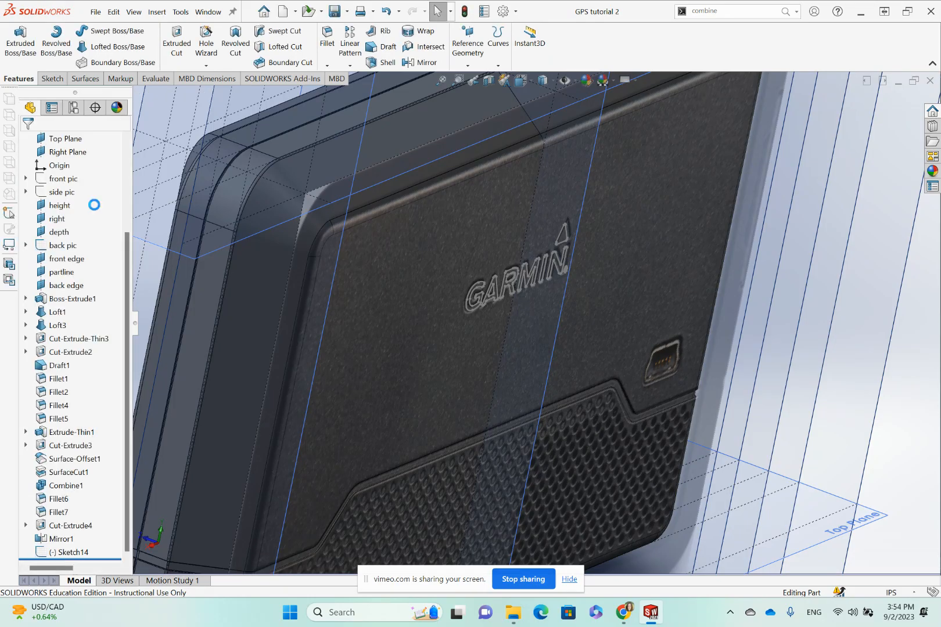
# Try to cut-extrude the whole Garmin logo sketch blind to 0.01 in, with the direction reversed.
pyautogui.click(68, 552)
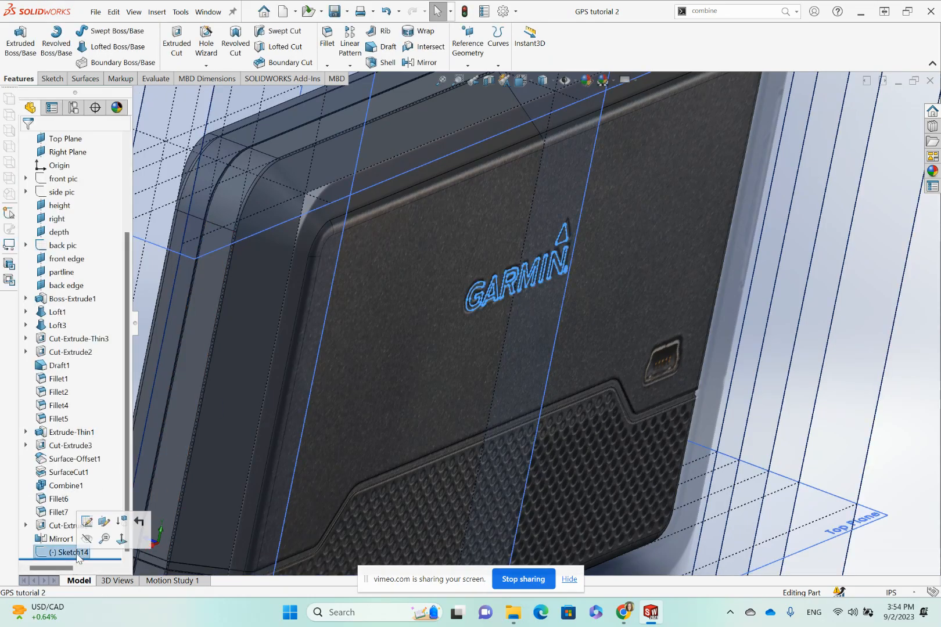
pyautogui.click(180, 49)
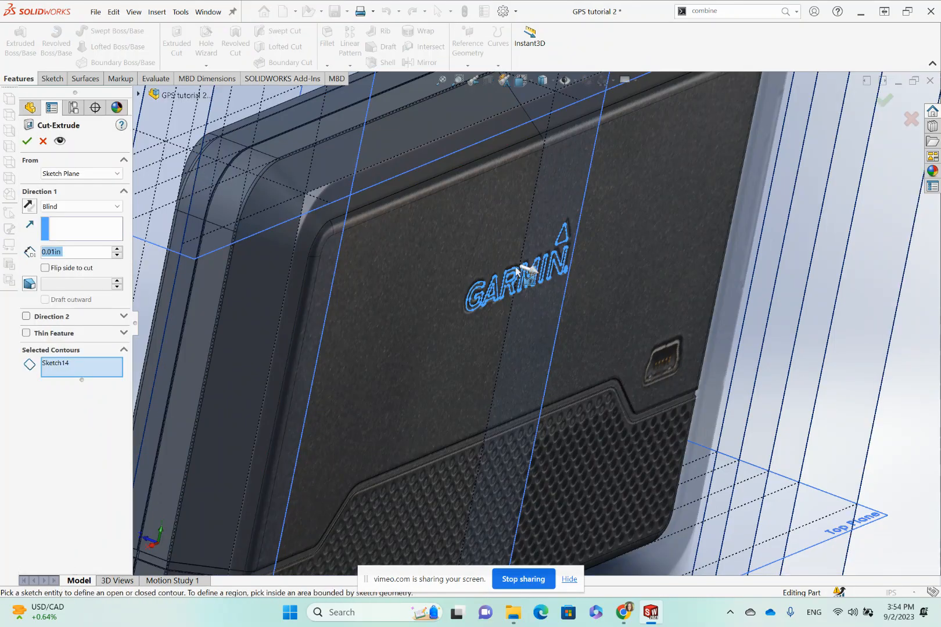
pyautogui.scroll(-4, 531, 293)
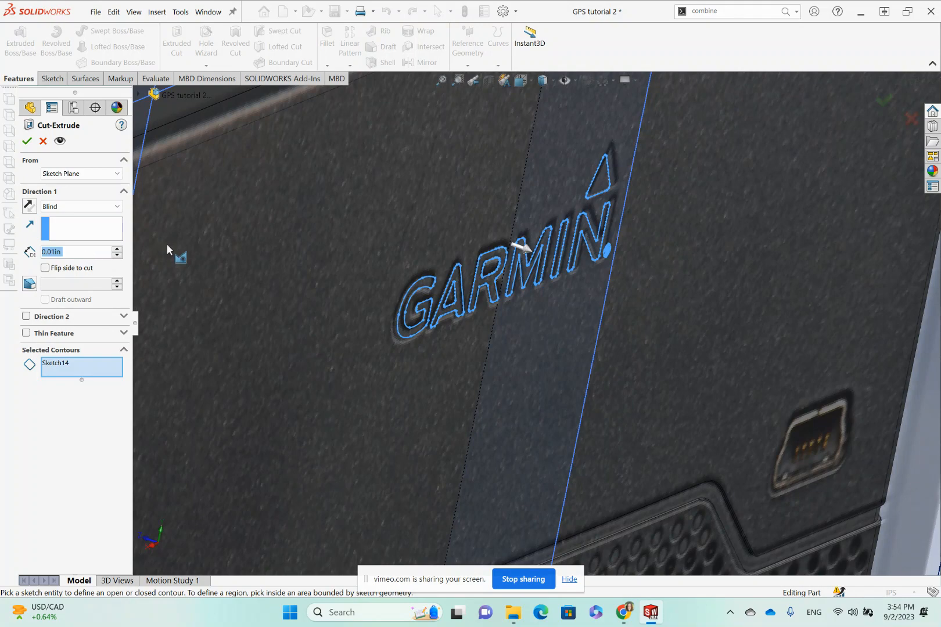
pyautogui.scroll(-2, 545, 257)
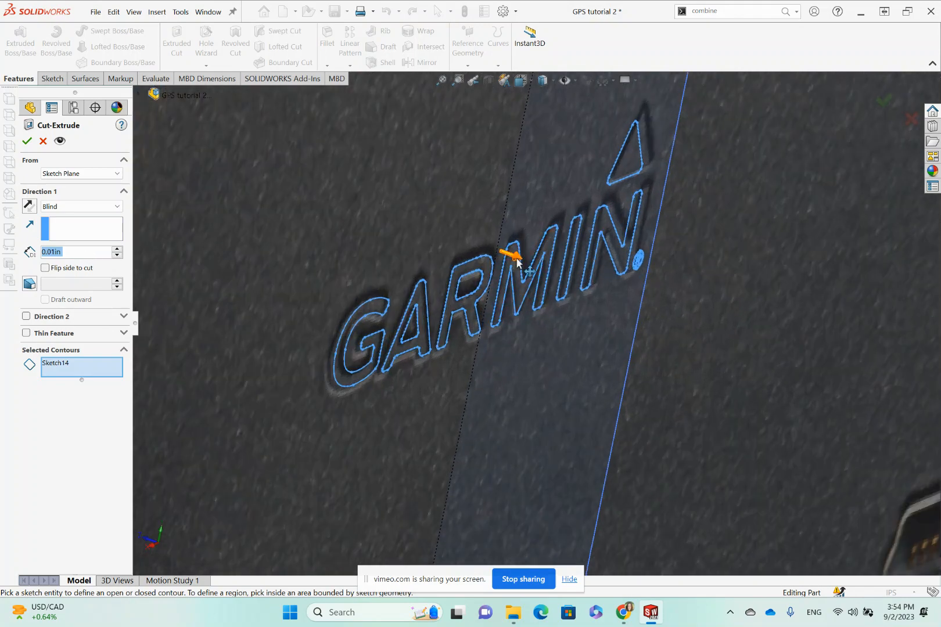
pyautogui.click(30, 208)
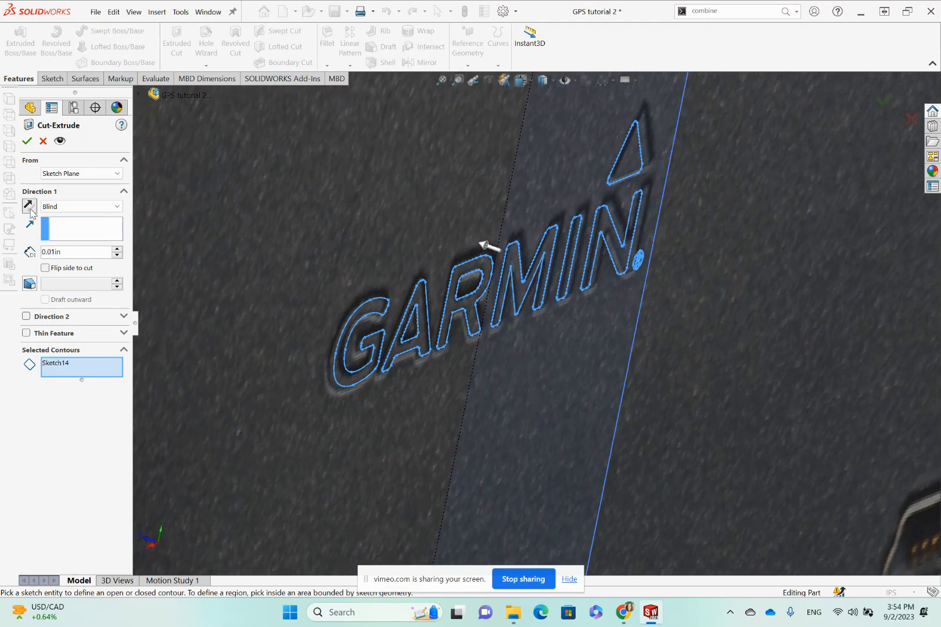
pyautogui.scroll(4, 590, 288)
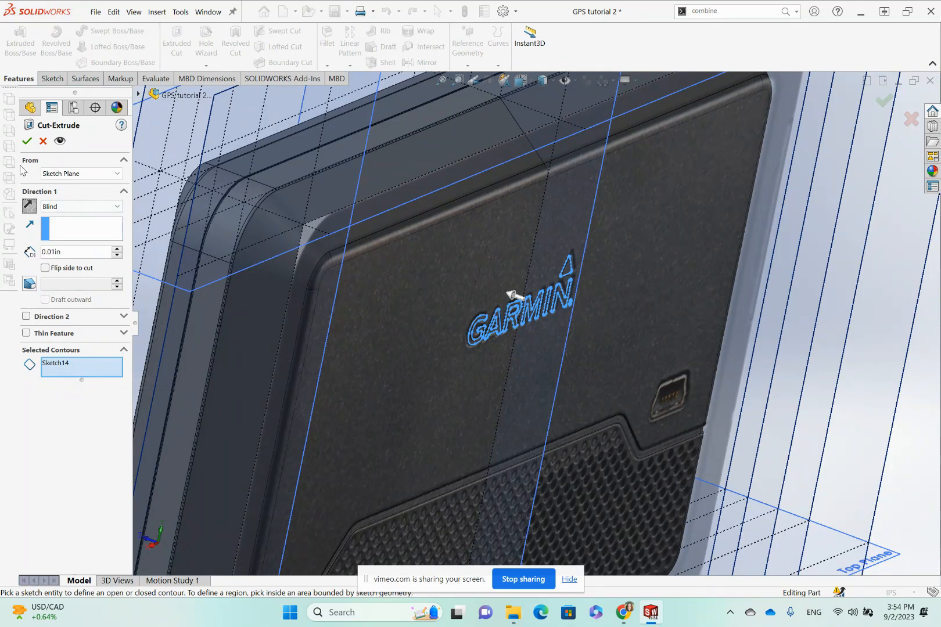
pyautogui.click(27, 141)
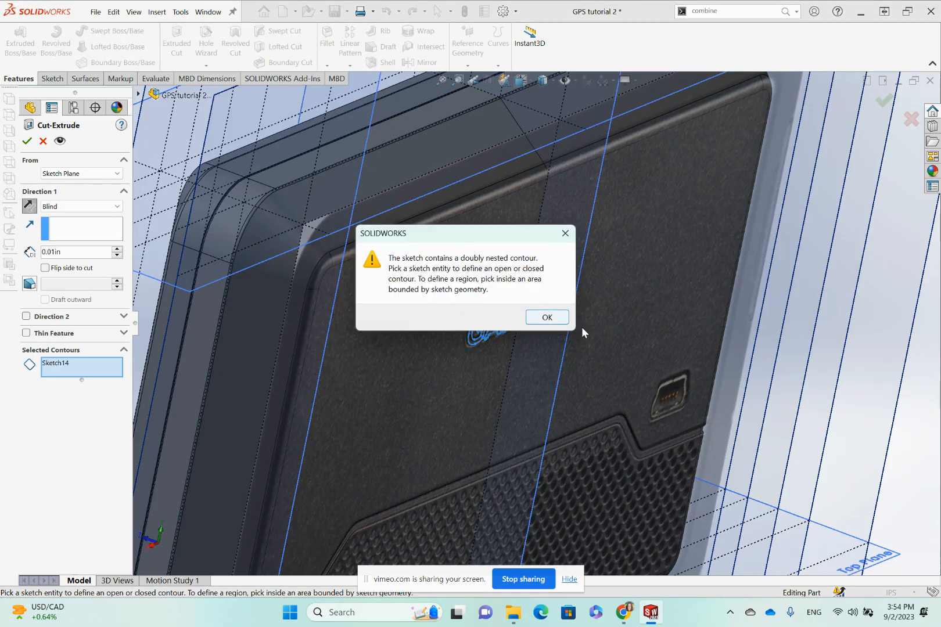
pyautogui.click(547, 318)
# Remove the whole logo sketch from the cut's selected contours and try to select the logo regions together with a selection box.
pyautogui.scroll(-6, 545, 347)
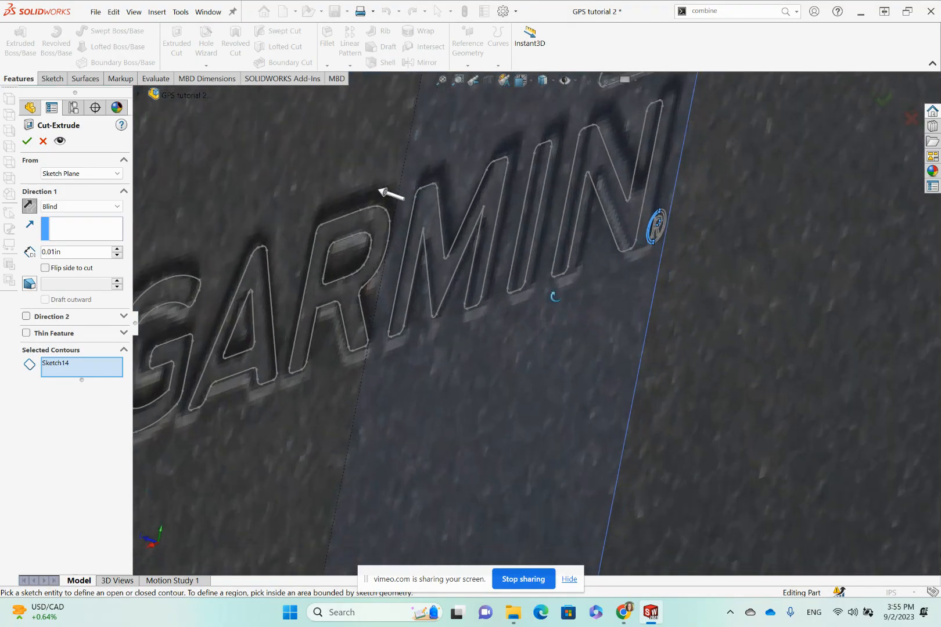
pyautogui.moveTo(556, 297); pyautogui.dragTo(525, 267, button='middle')
pyautogui.scroll(5, 505, 280)
pyautogui.scroll(-3, 485, 271)
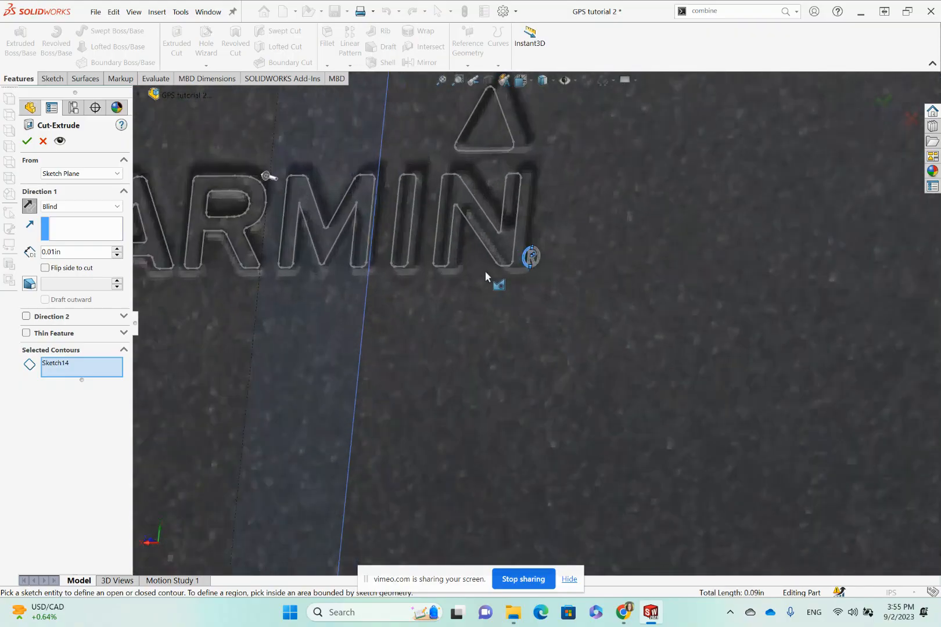
pyautogui.scroll(-2, 485, 270)
pyautogui.click(80, 365)
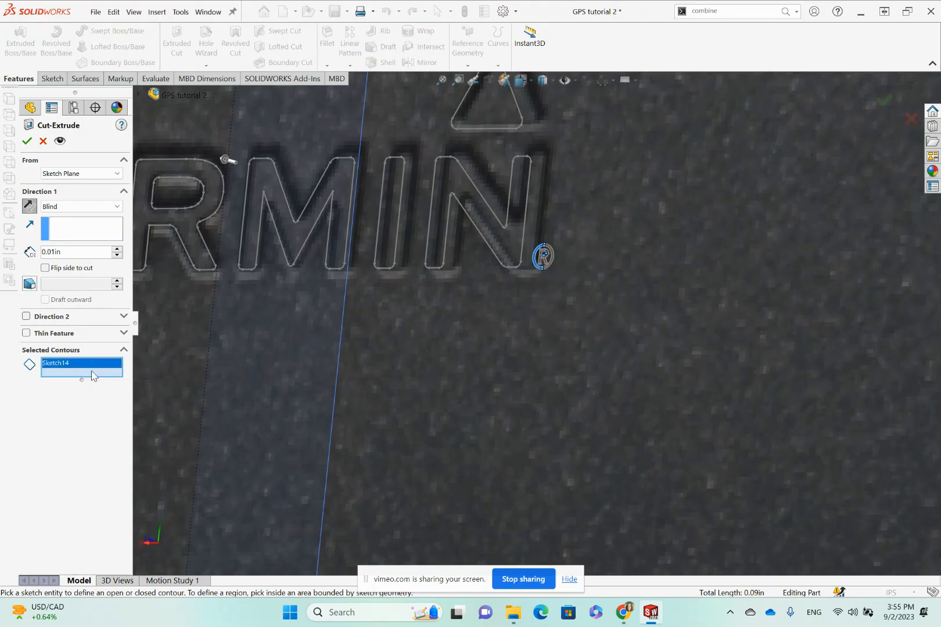
pyautogui.press('Delete')
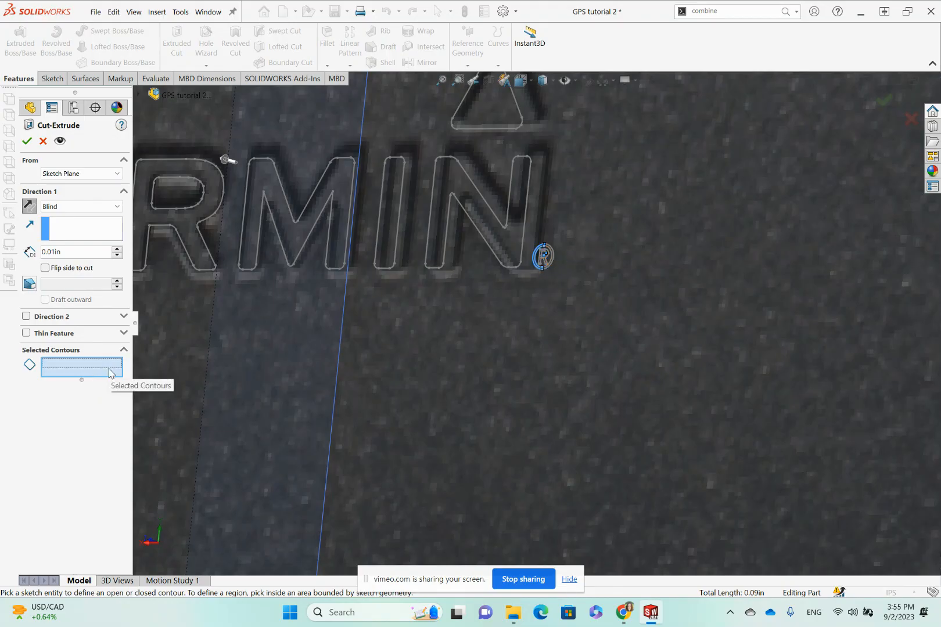
pyautogui.scroll(5, 393, 235)
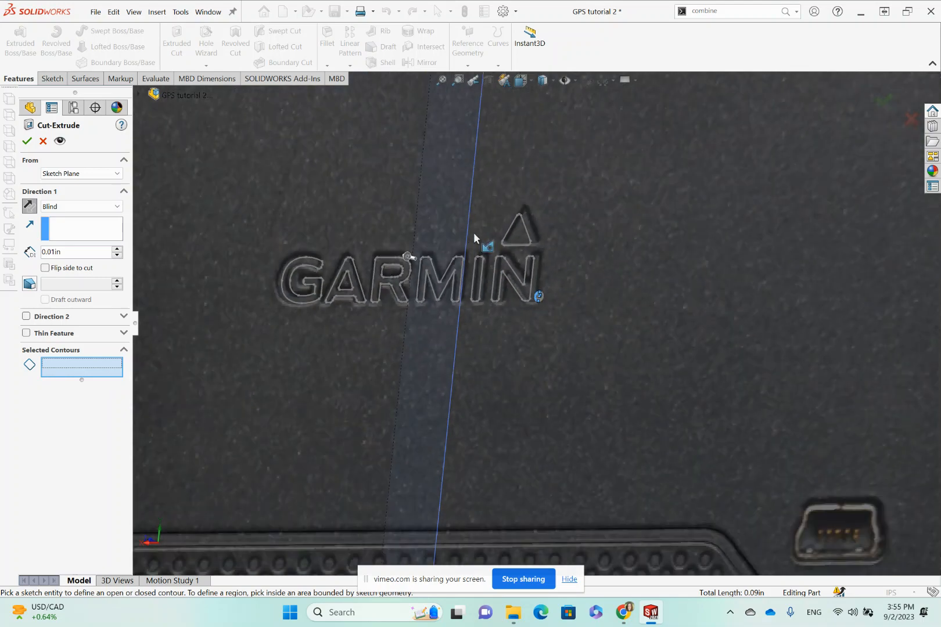
pyautogui.moveTo(394, 247); pyautogui.dragTo(565, 344)
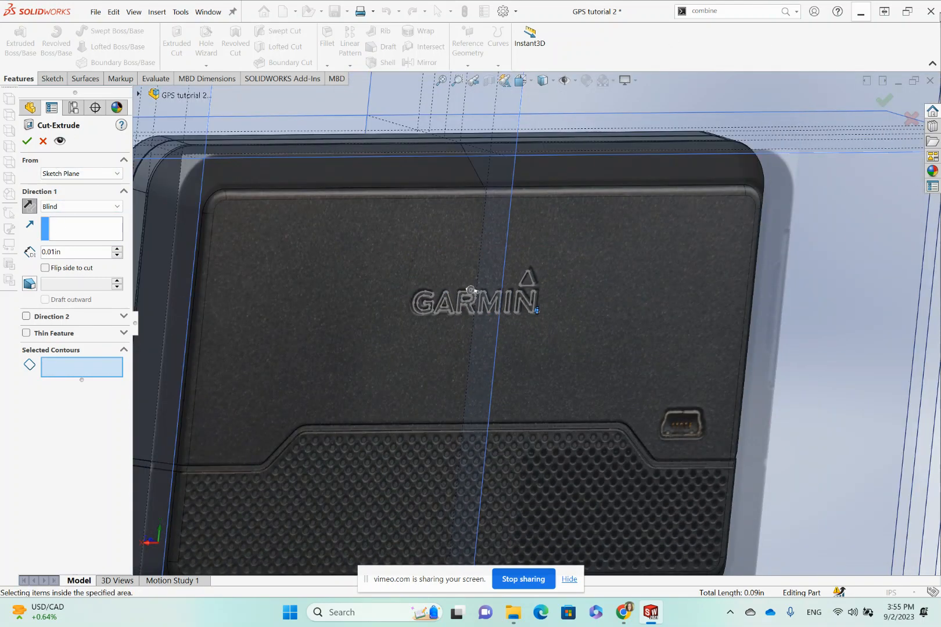
# Select the G, A, R and M letter regions as contours to cut, leaving the R's inner opening out.
pyautogui.scroll(-5, 537, 310)
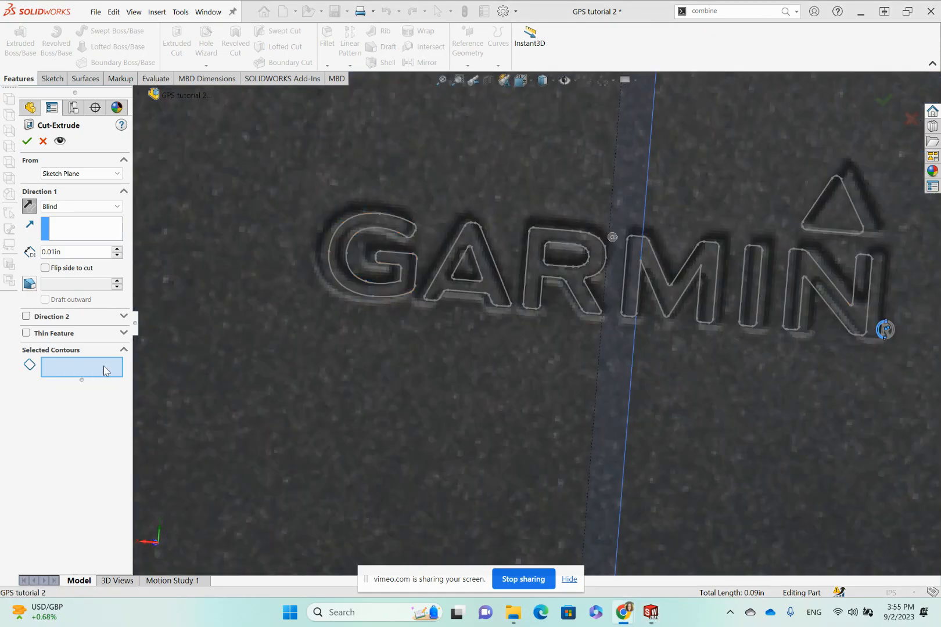
pyautogui.scroll(-2, 411, 292)
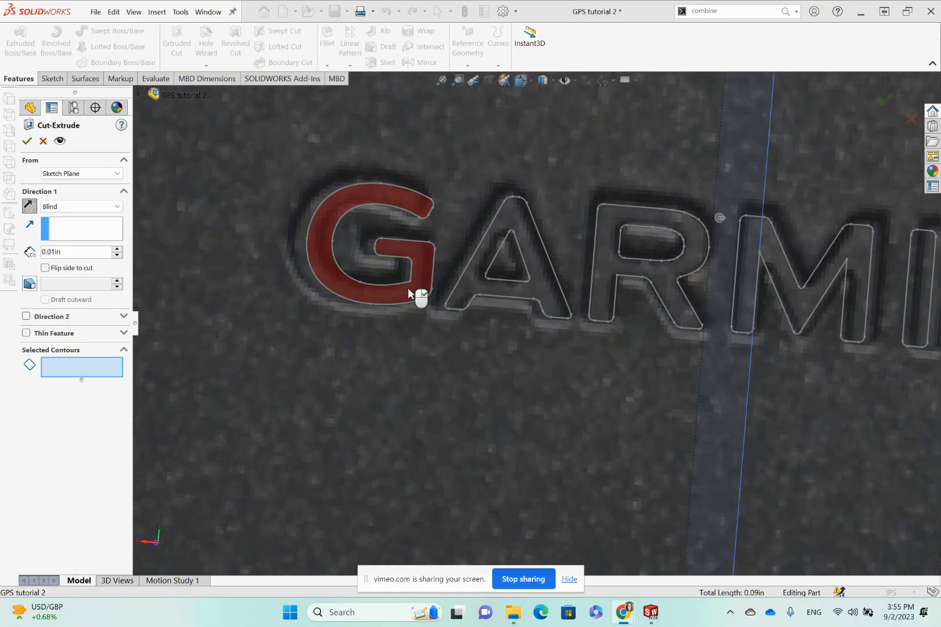
pyautogui.click(423, 287)
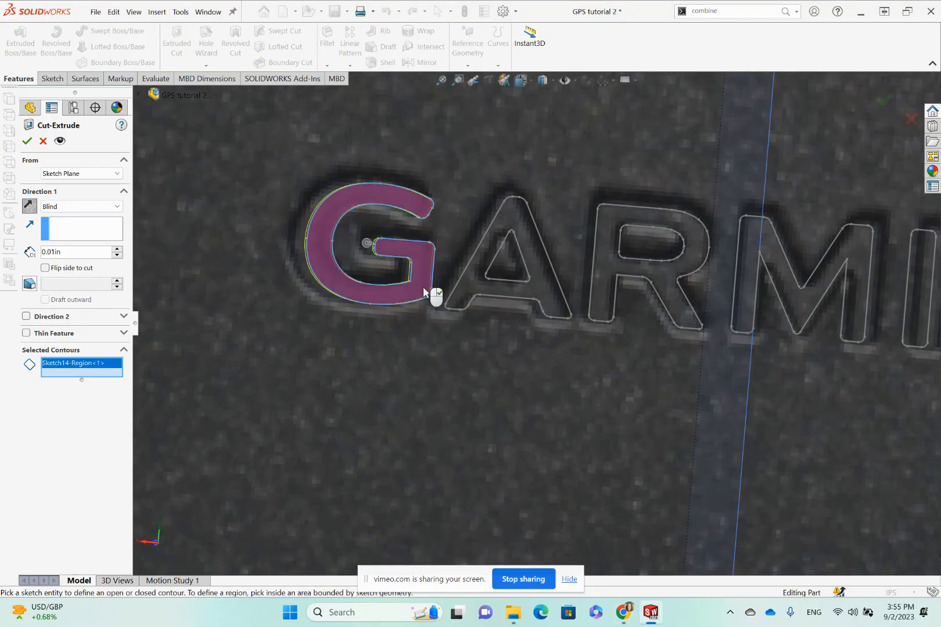
pyautogui.click(465, 281)
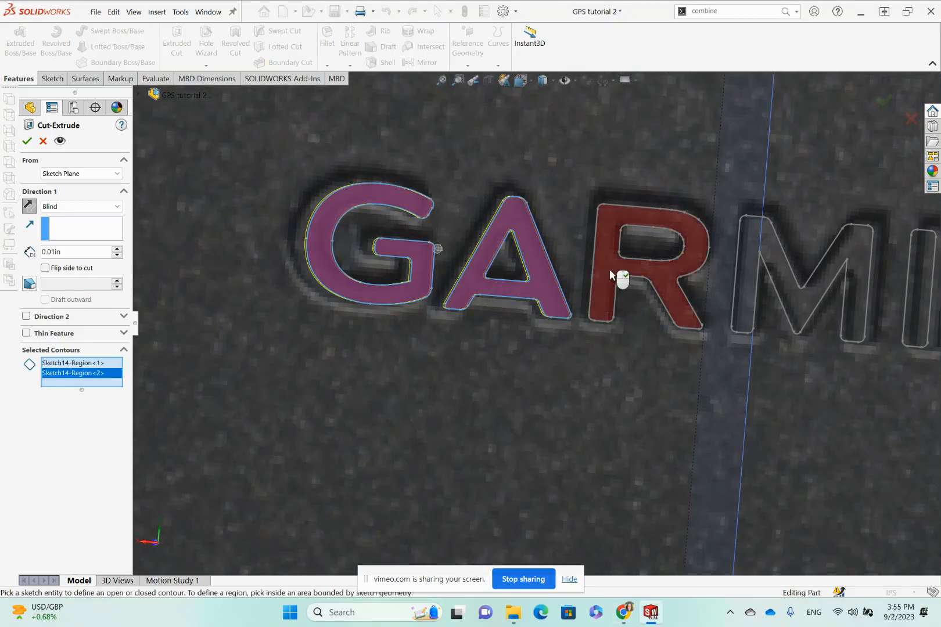
pyautogui.click(610, 272)
pyautogui.click(751, 274)
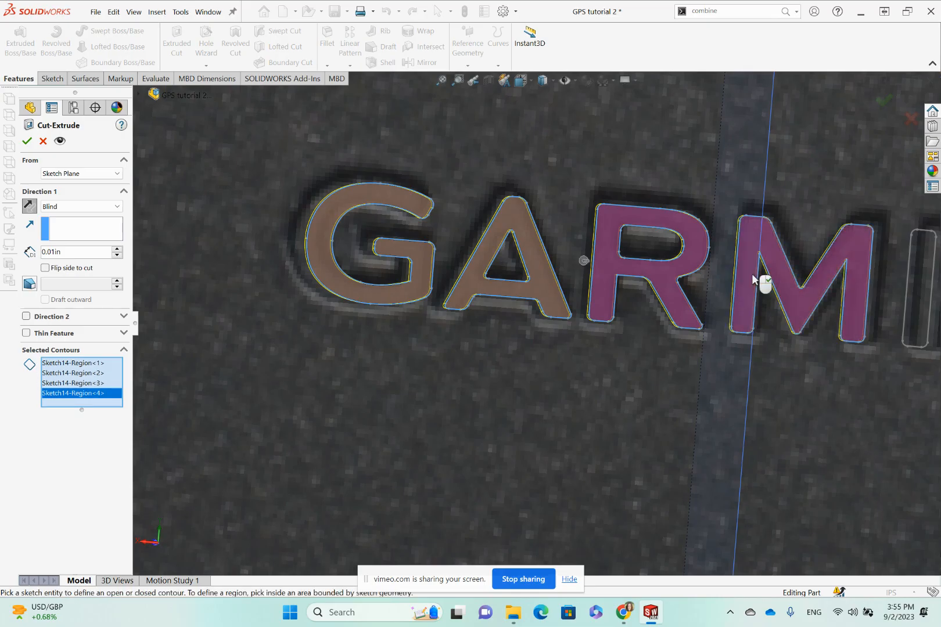
pyautogui.click(652, 254)
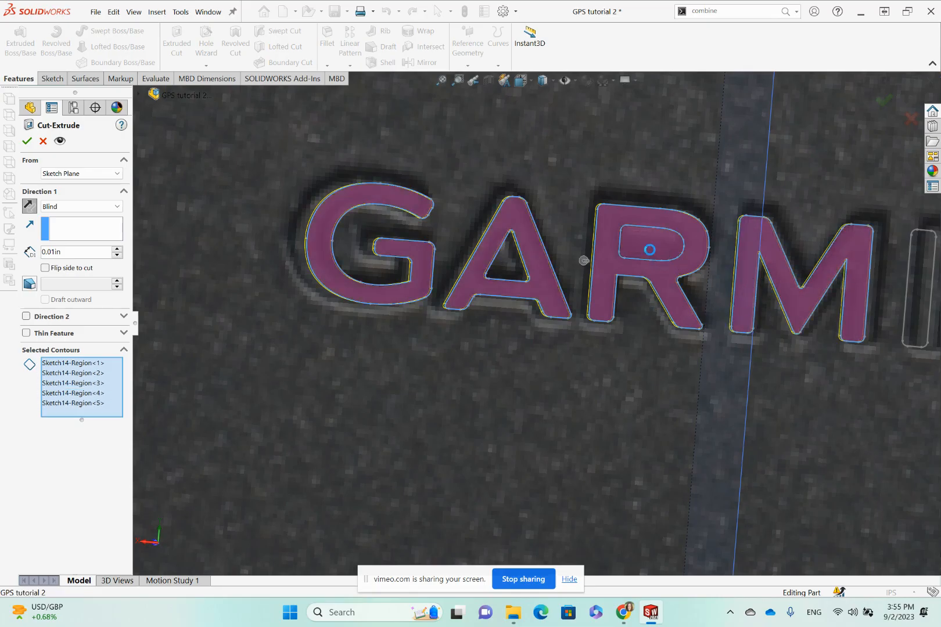
pyautogui.click(663, 248)
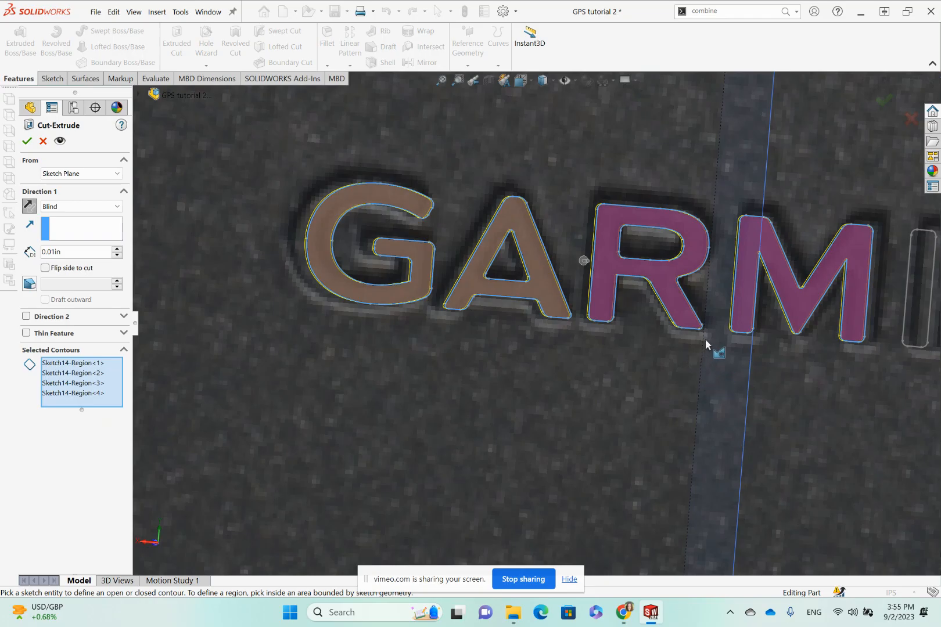
# Add the I, N and triangle regions without the registered-trademark symbol, and complete the 0.01 in logo cut.
pyautogui.scroll(3, 740, 310)
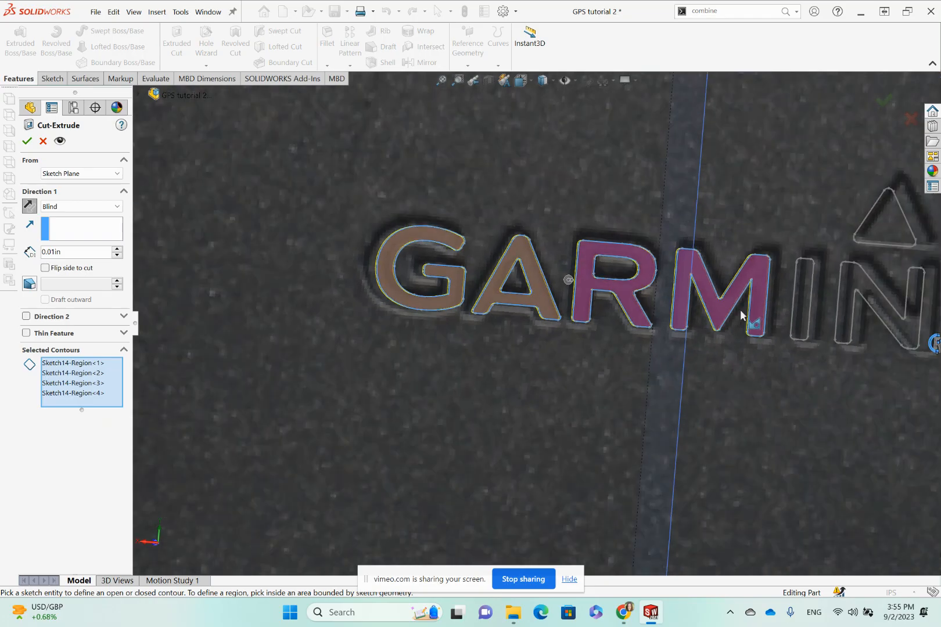
pyautogui.click(807, 293)
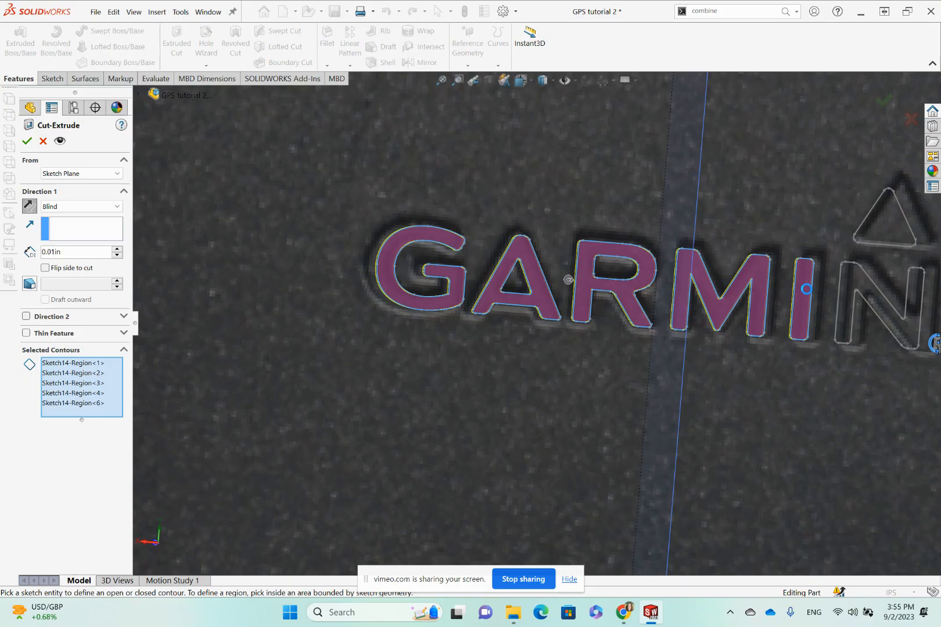
pyautogui.click(853, 276)
pyautogui.click(880, 224)
pyautogui.scroll(-5, 875, 326)
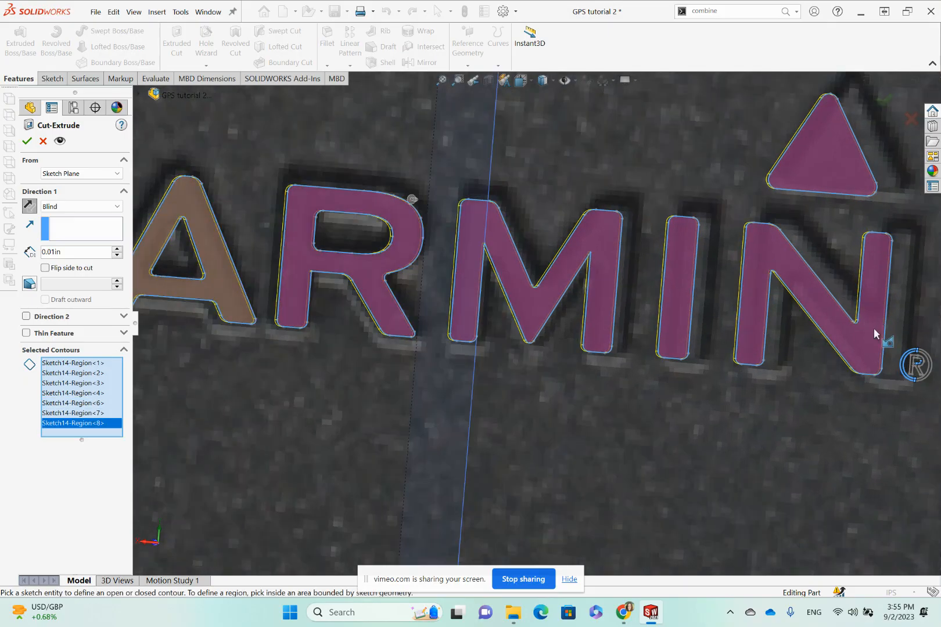
pyautogui.scroll(3, 875, 337)
pyautogui.scroll(3, 749, 369)
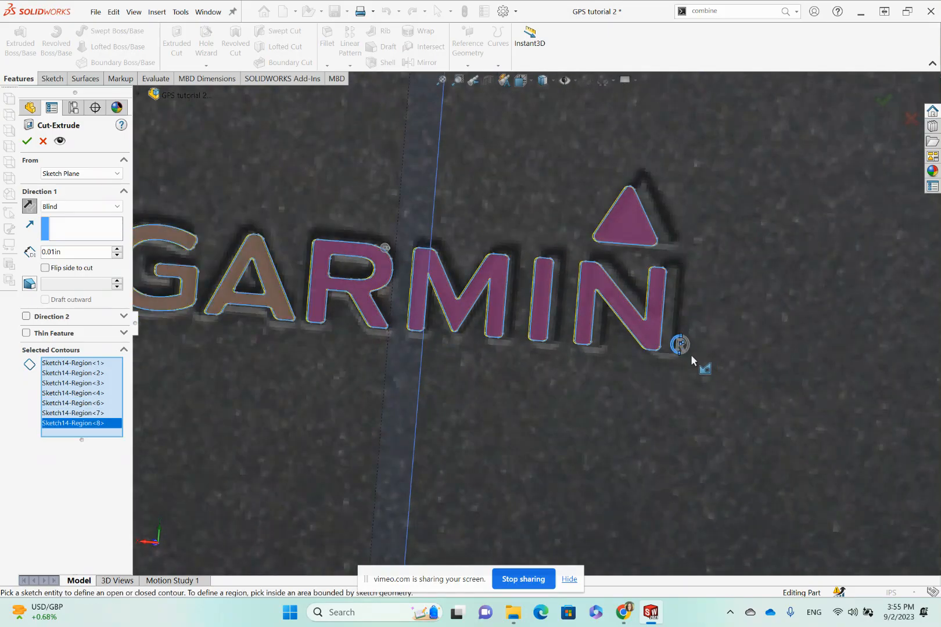
pyautogui.scroll(-3, 674, 355)
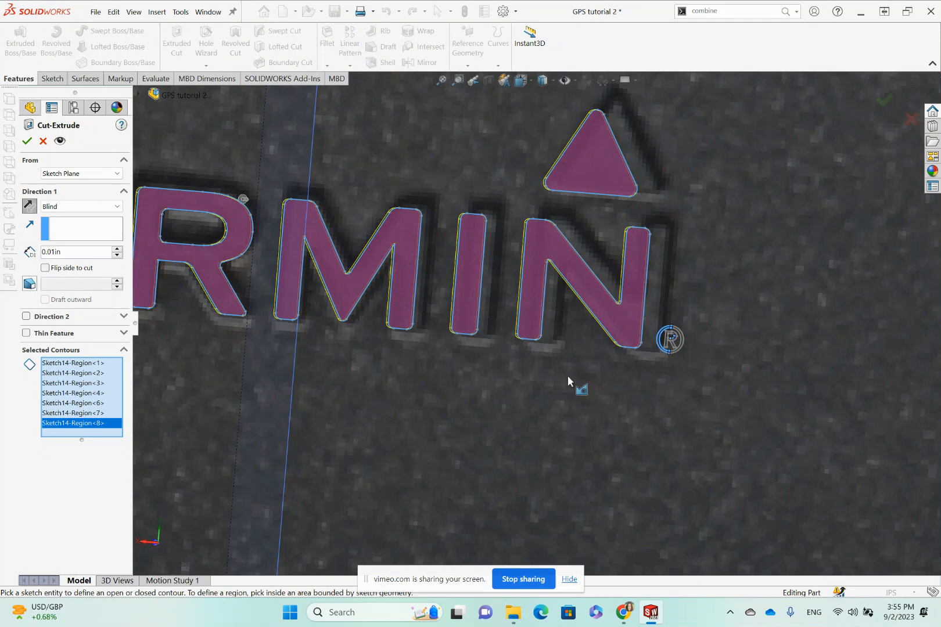
pyautogui.scroll(5, 606, 342)
pyautogui.moveTo(466, 341); pyautogui.dragTo(463, 391, button='middle')
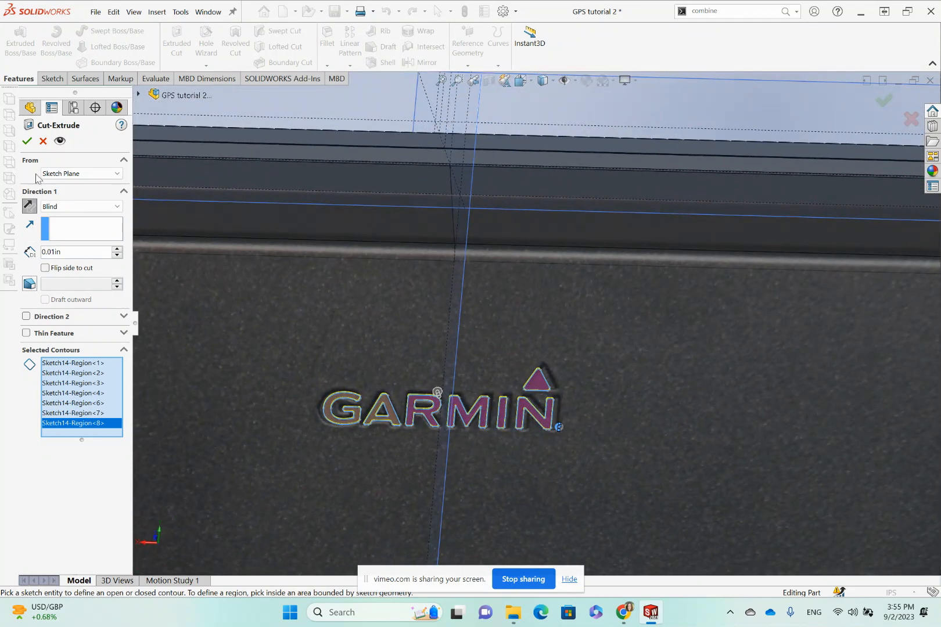
pyautogui.click(26, 141)
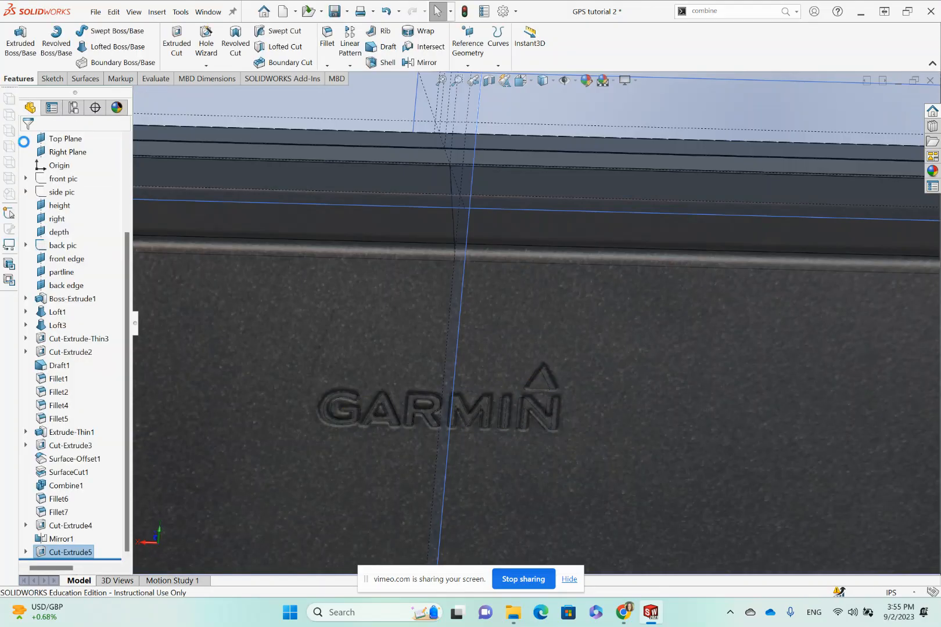
# Hide all types of reference items, including the planes, sketches and reference pictures, around the device body.
pyautogui.scroll(-3, 523, 453)
pyautogui.scroll(-4, 500, 424)
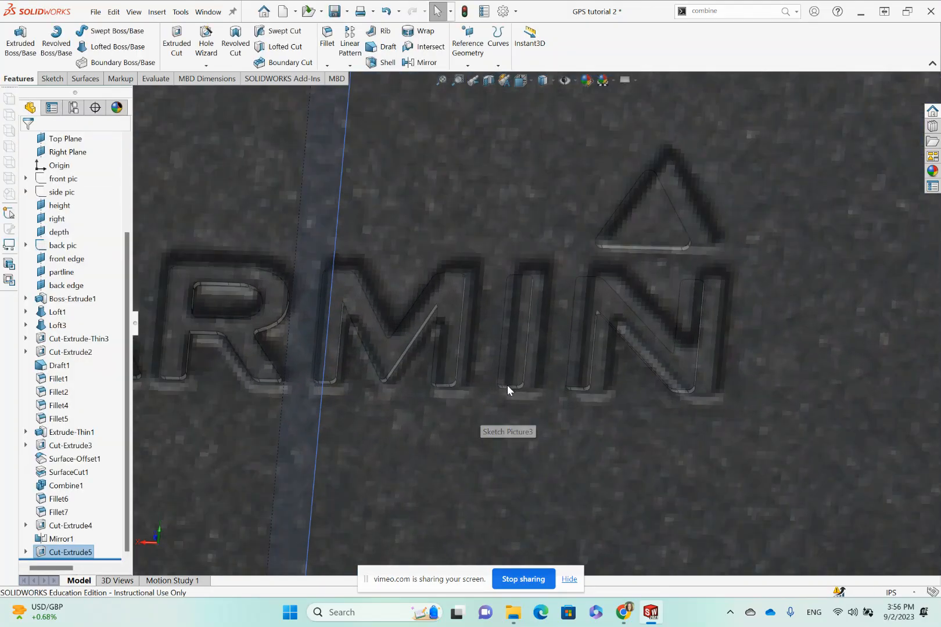
pyautogui.scroll(5, 517, 390)
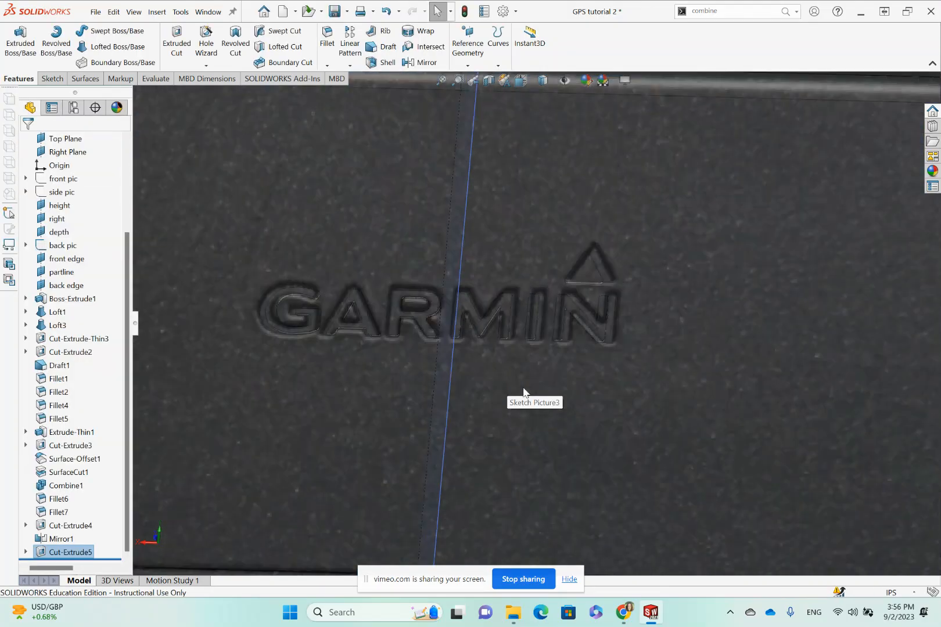
pyautogui.click(135, 12)
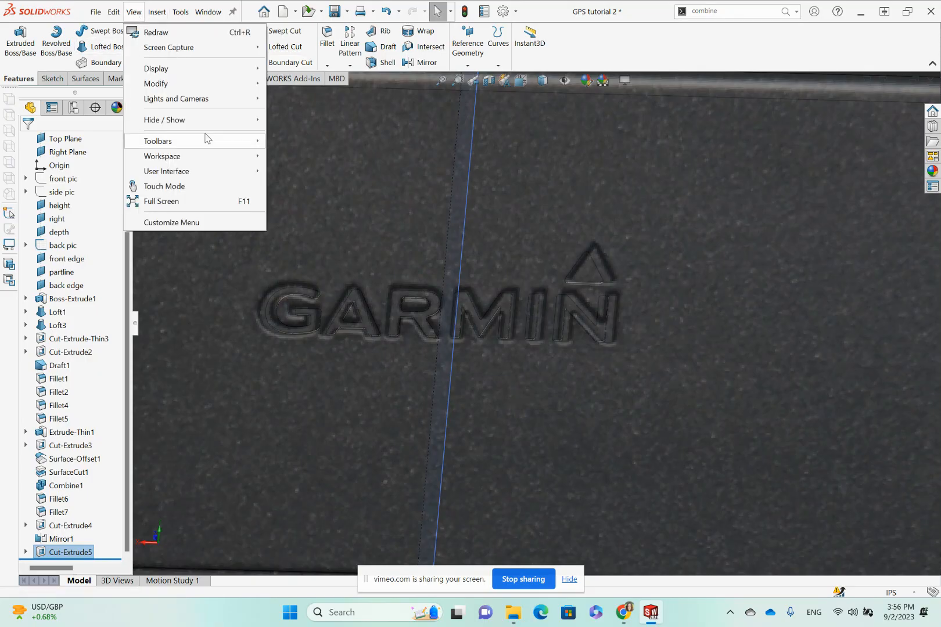
pyautogui.moveTo(218, 121)
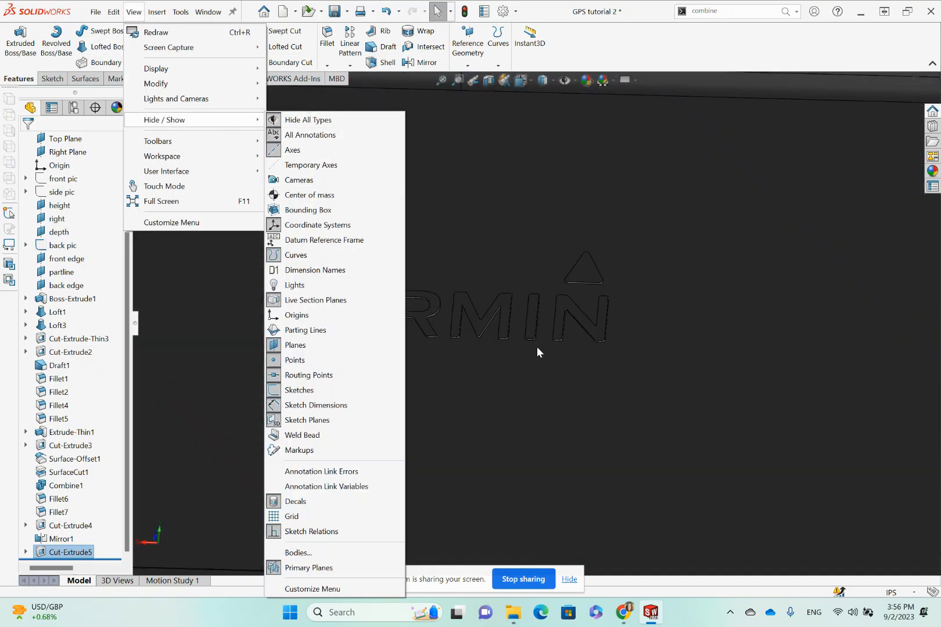
pyautogui.click(532, 398)
# Examine the cut GARMIN lettering and triangle on the device back from close up and at full size.
pyautogui.scroll(-4, 451, 339)
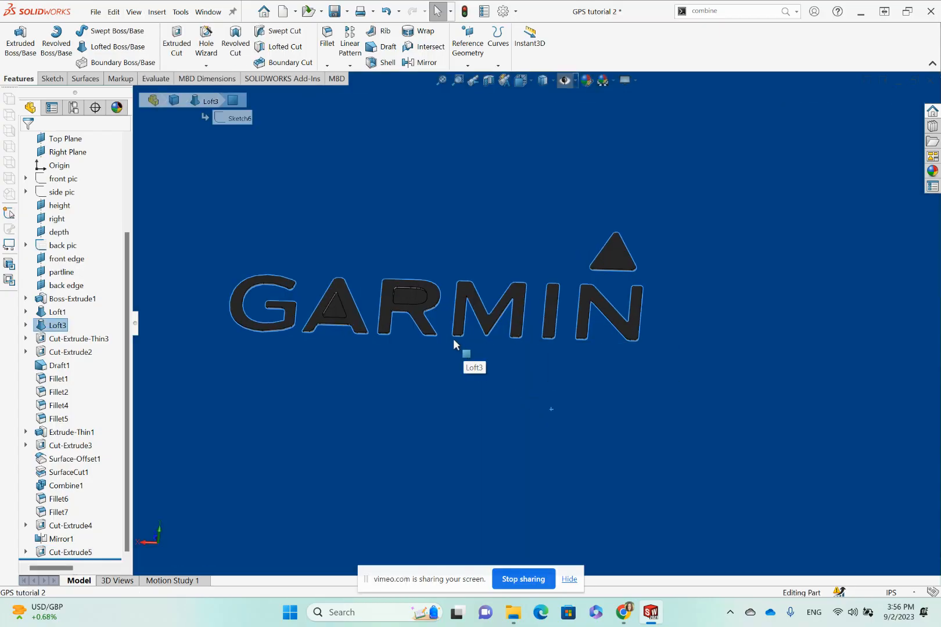
pyautogui.moveTo(425, 323); pyautogui.dragTo(422, 319, button='middle')
pyautogui.scroll(10, 441, 321)
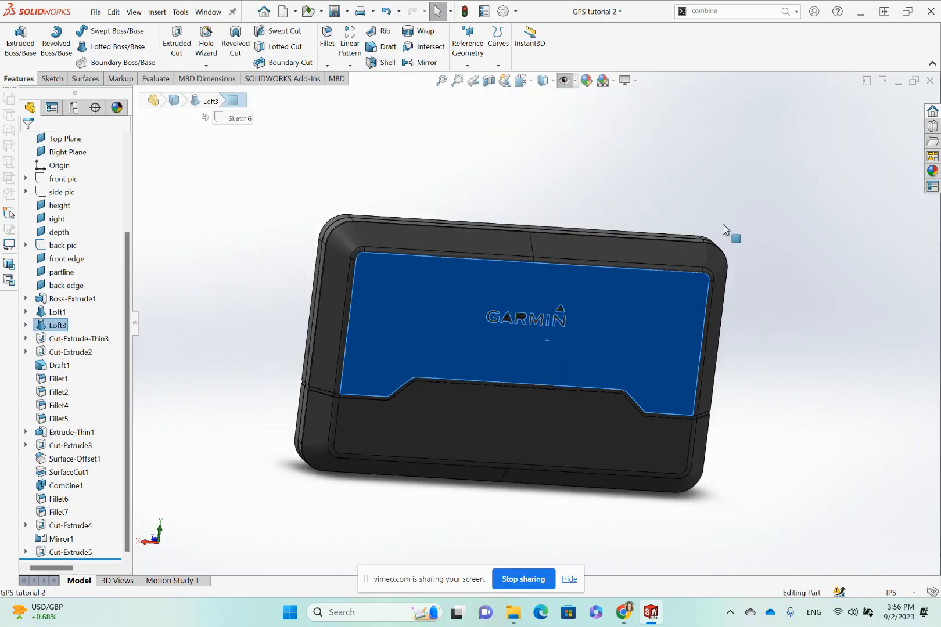
pyautogui.click(736, 231)
pyautogui.scroll(-6, 495, 331)
pyautogui.scroll(-4, 549, 273)
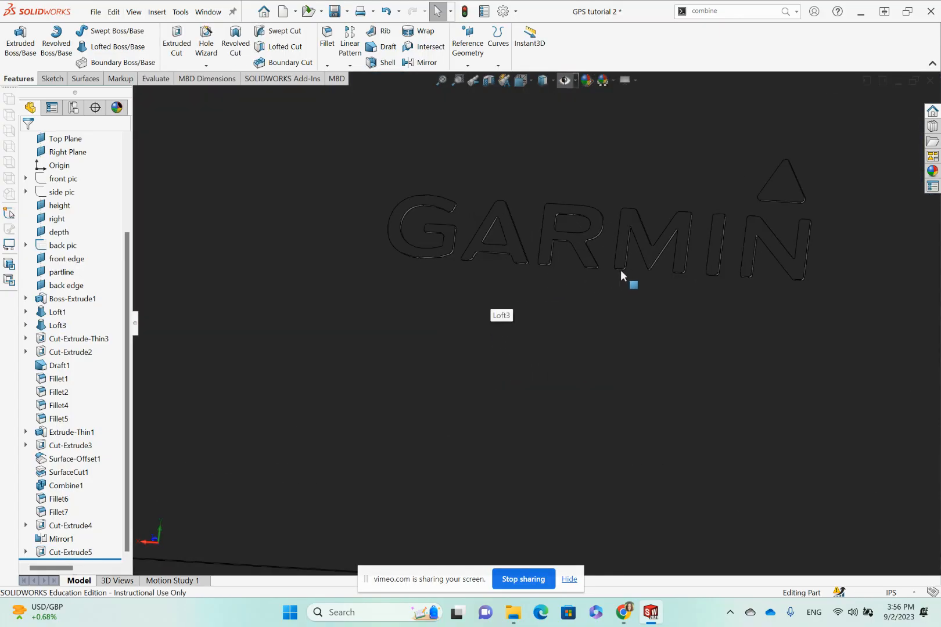
pyautogui.moveTo(616, 273); pyautogui.dragTo(664, 288, button='middle')
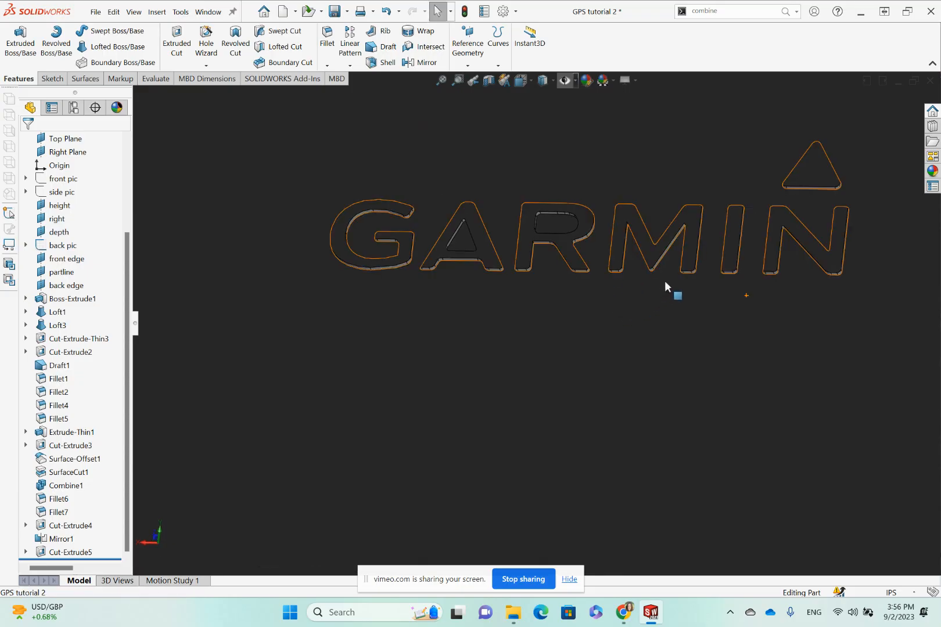
# Show all types of hidden reference items again, including the planes and reference pictures, around the device body.
pyautogui.scroll(3, 664, 284)
pyautogui.scroll(-2, 680, 303)
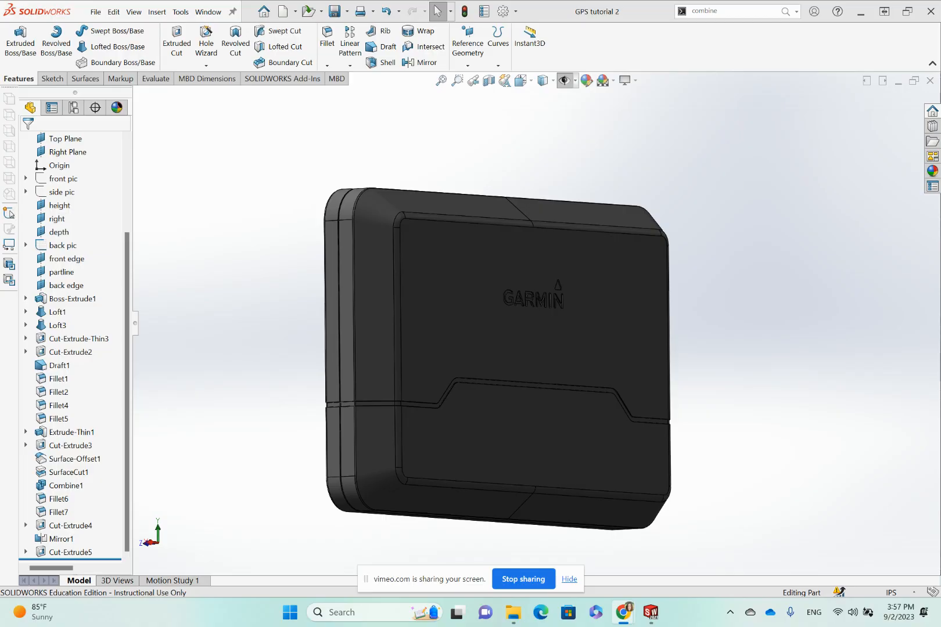
pyautogui.scroll(-4, 533, 415)
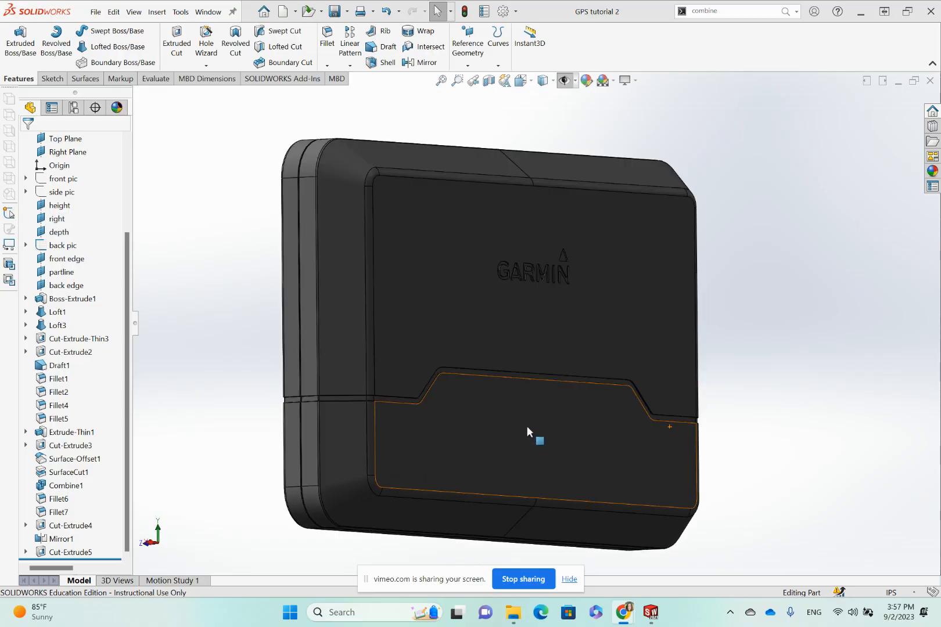
pyautogui.scroll(1, 513, 430)
pyautogui.moveTo(513, 430); pyautogui.dragTo(490, 441, button='middle')
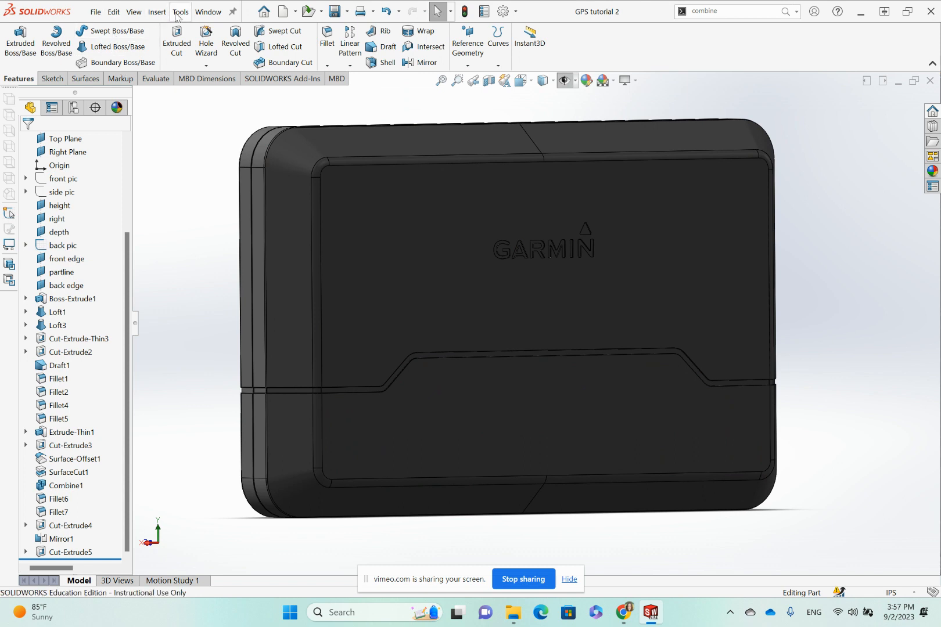
pyautogui.click(134, 13)
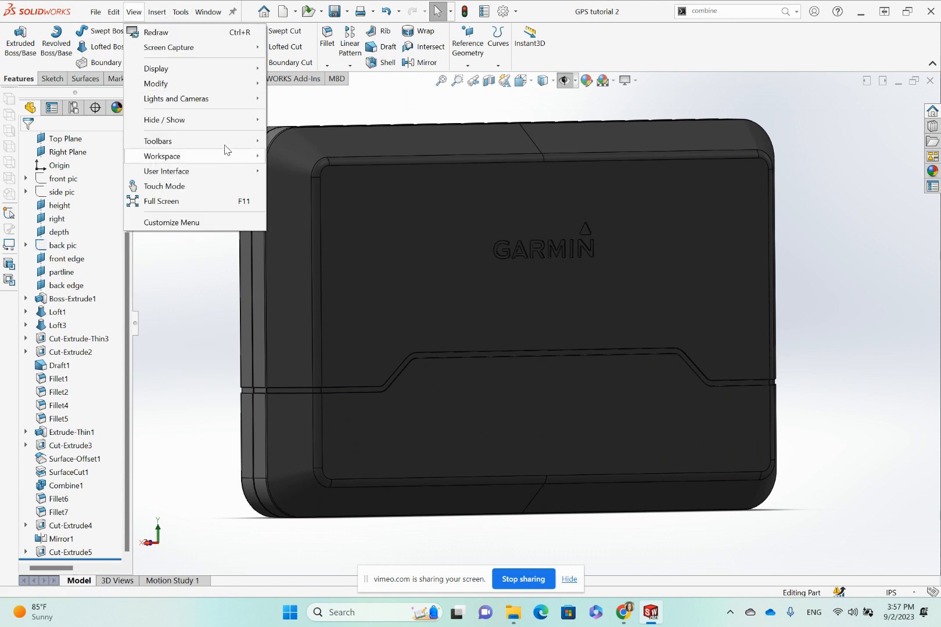
pyautogui.moveTo(244, 121)
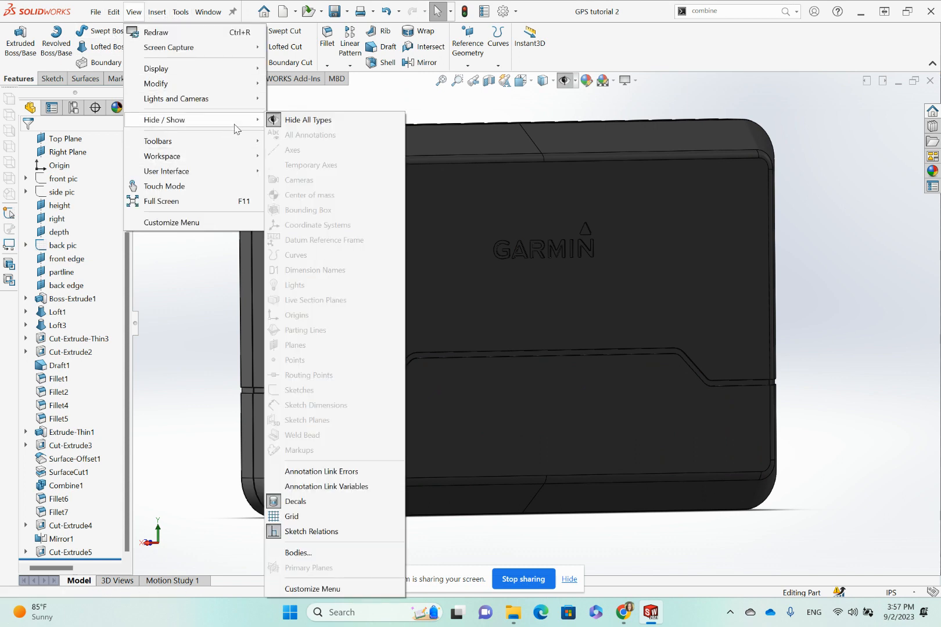
pyautogui.click(313, 123)
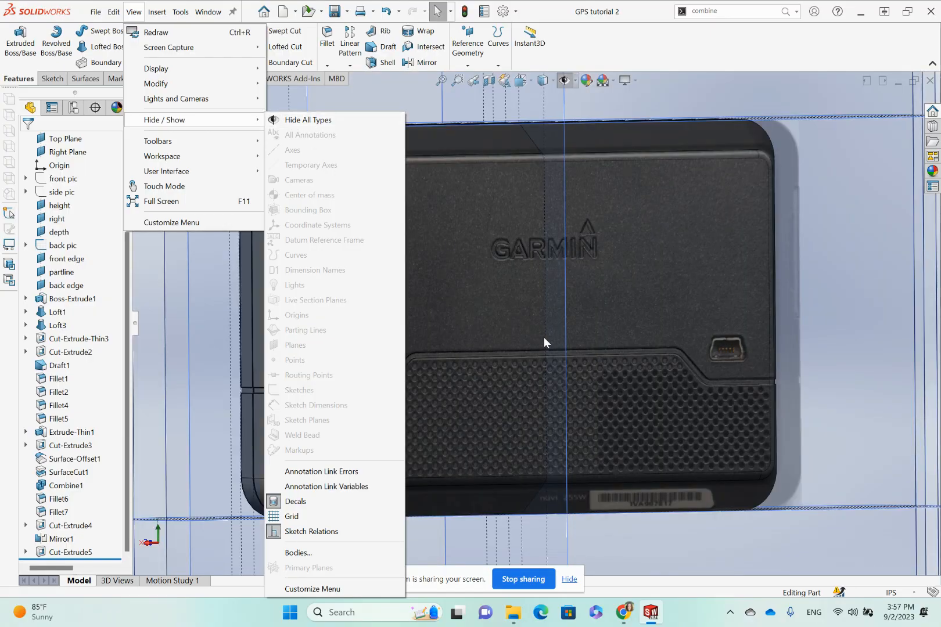
# Start a sketch on the depth plane and view it squarely from the back, with the textured lower area in close-up.
pyautogui.click(658, 423)
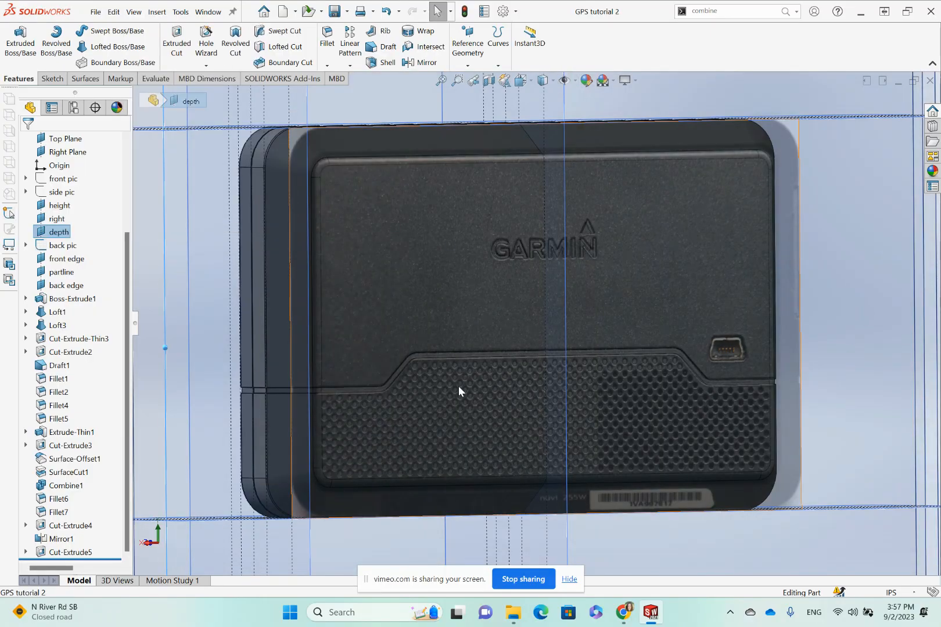
pyautogui.click(522, 81)
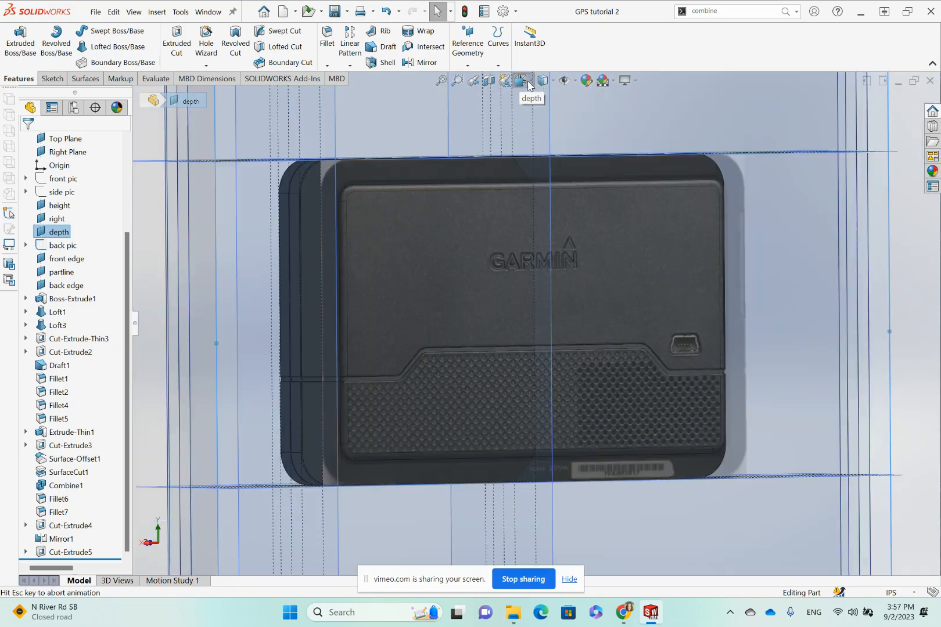
pyautogui.click(583, 140)
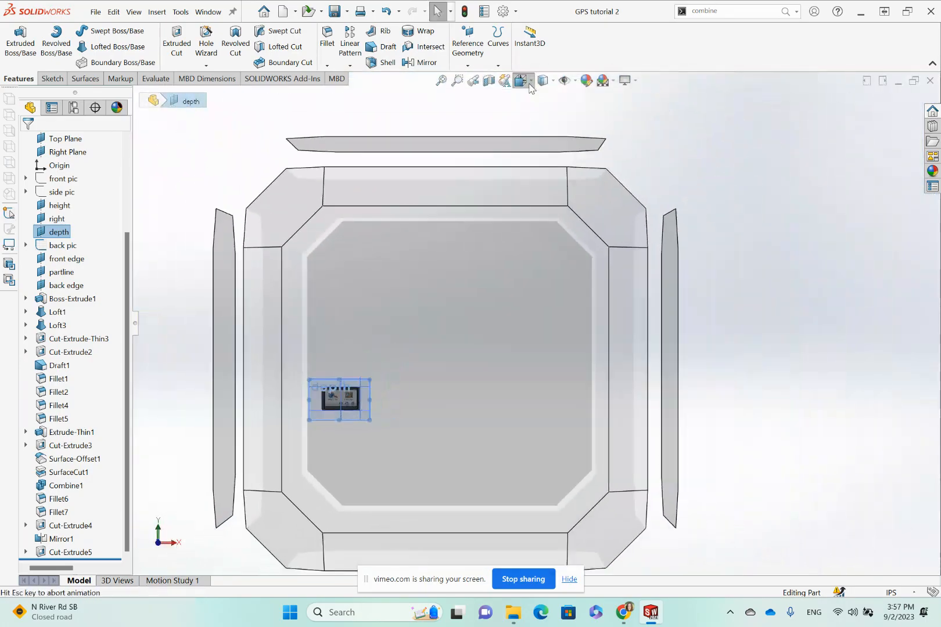
pyautogui.click(521, 82)
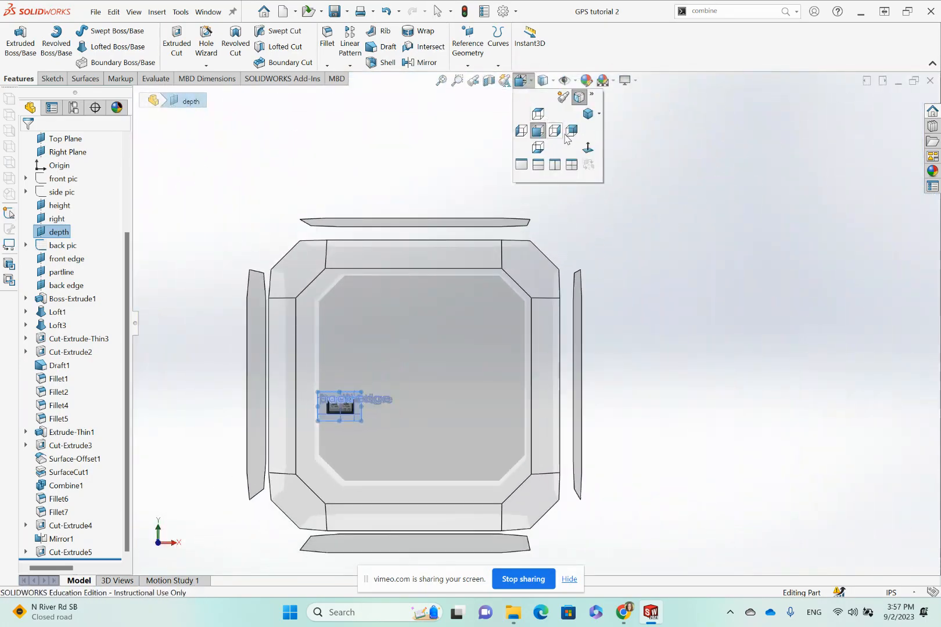
pyautogui.click(569, 133)
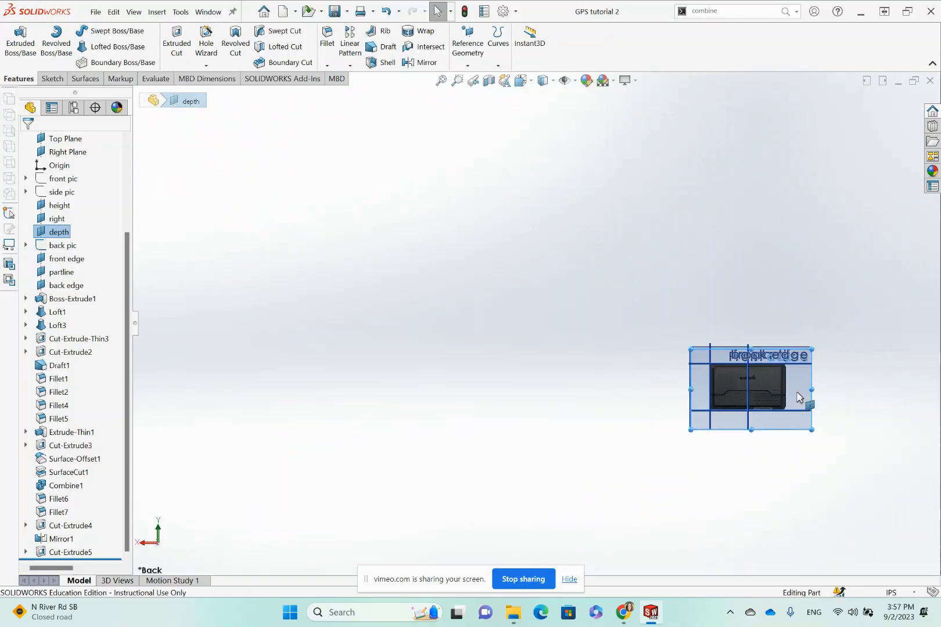
pyautogui.scroll(-6, 744, 402)
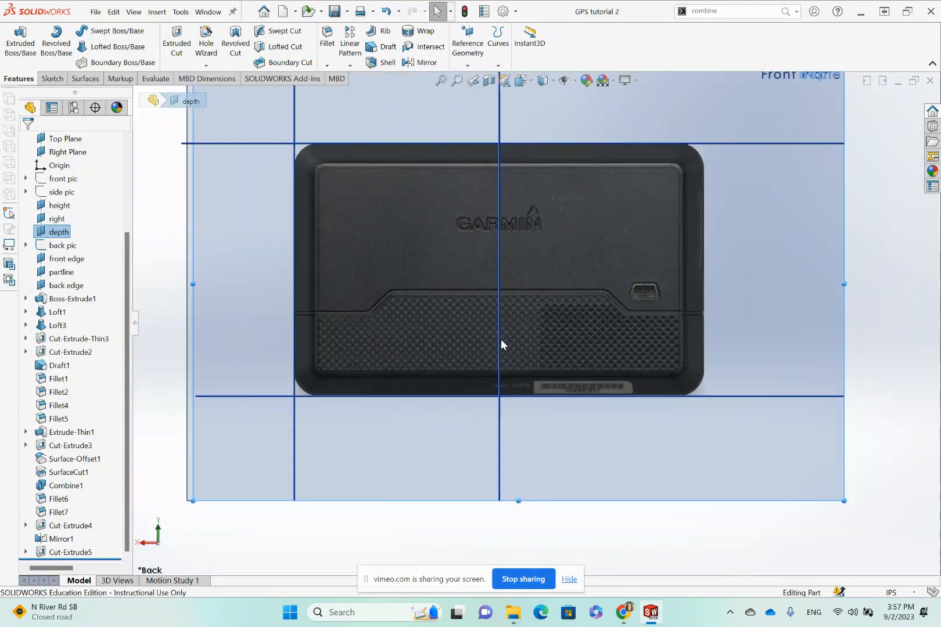
pyautogui.scroll(3, 512, 343)
pyautogui.moveTo(530, 321); pyautogui.dragTo(667, 250, button='middle')
pyautogui.click(734, 166)
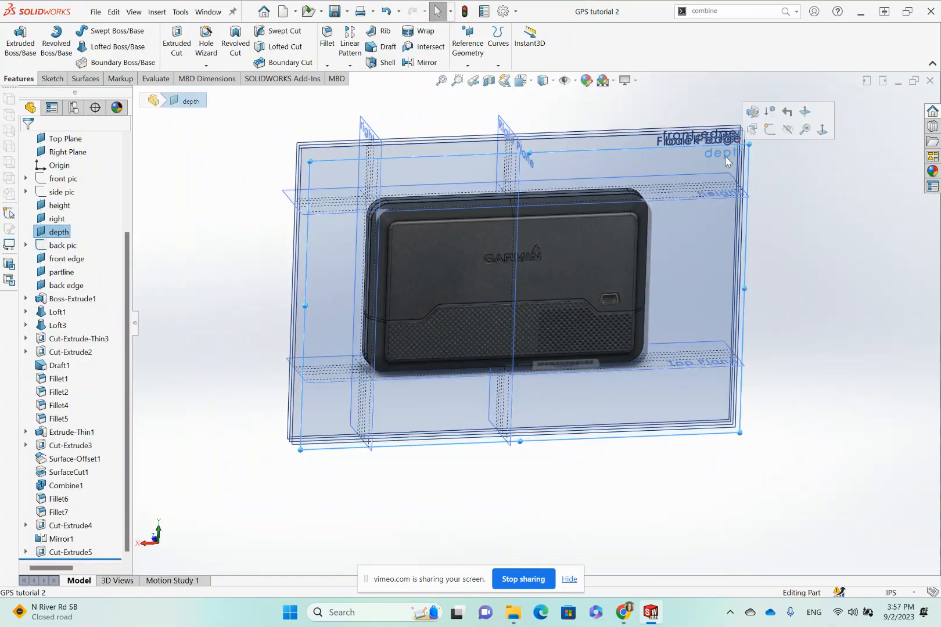
pyautogui.click(770, 130)
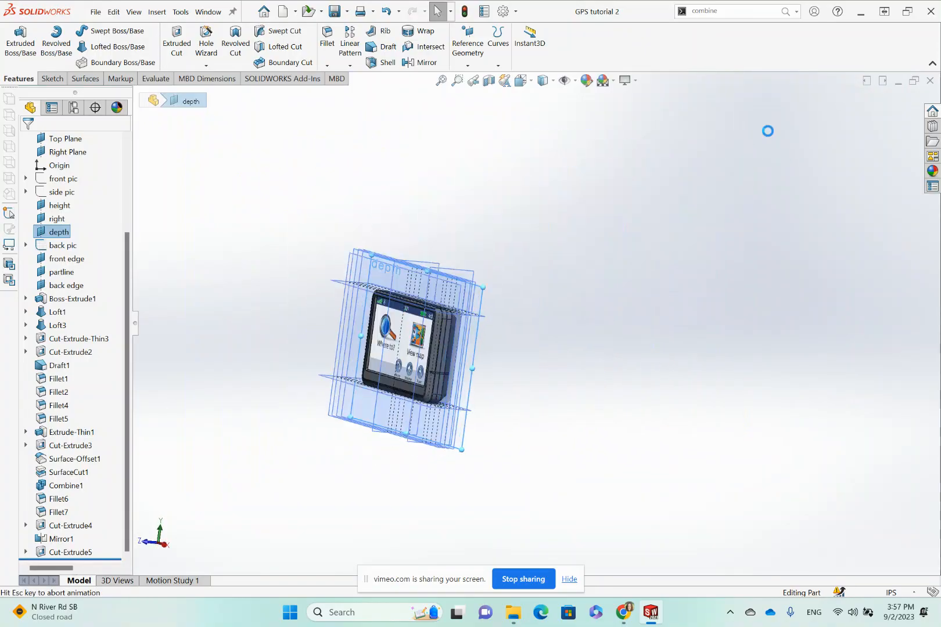
pyautogui.click(530, 83)
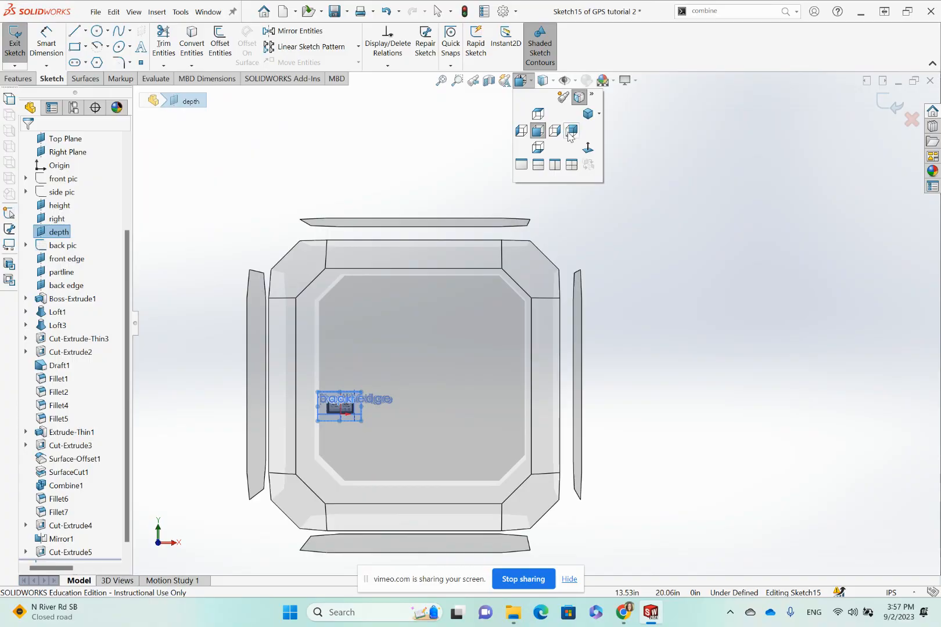
pyautogui.click(569, 137)
pyautogui.scroll(-15, 732, 395)
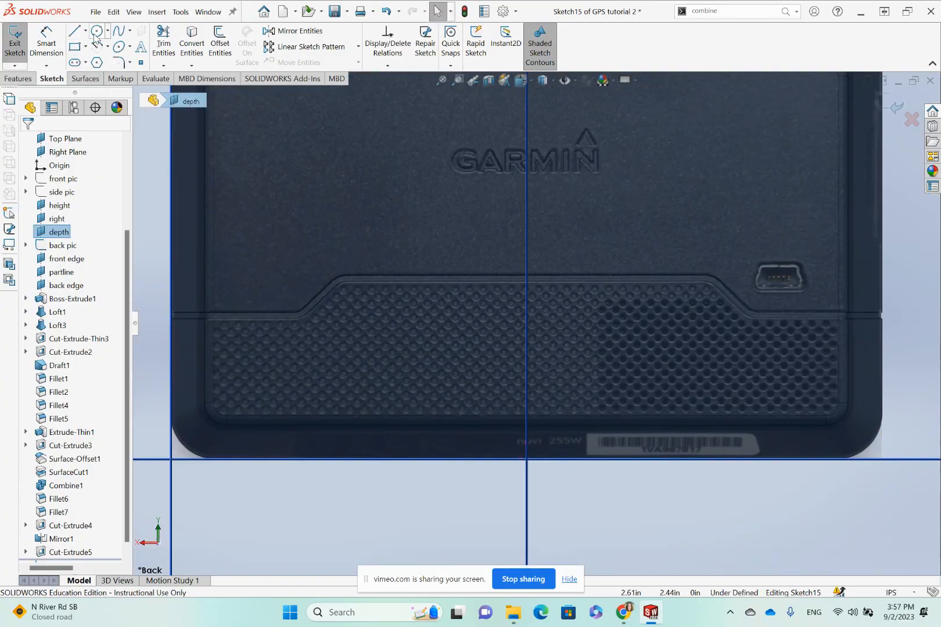
# Sketch a circle about 0.025 in in radius beside the first dimple at the textured area's upper outer corner.
pyautogui.click(97, 32)
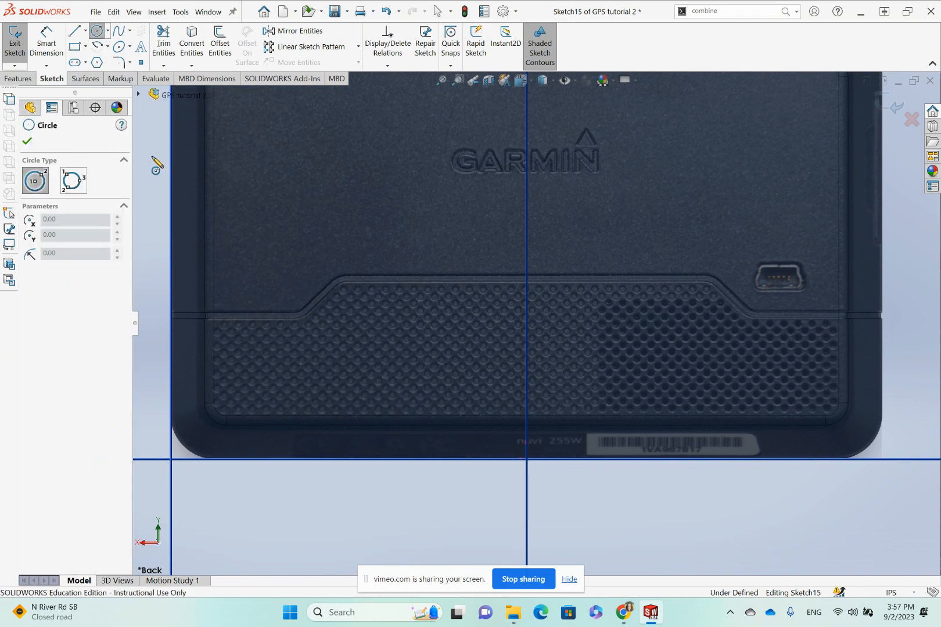
pyautogui.scroll(-8, 244, 351)
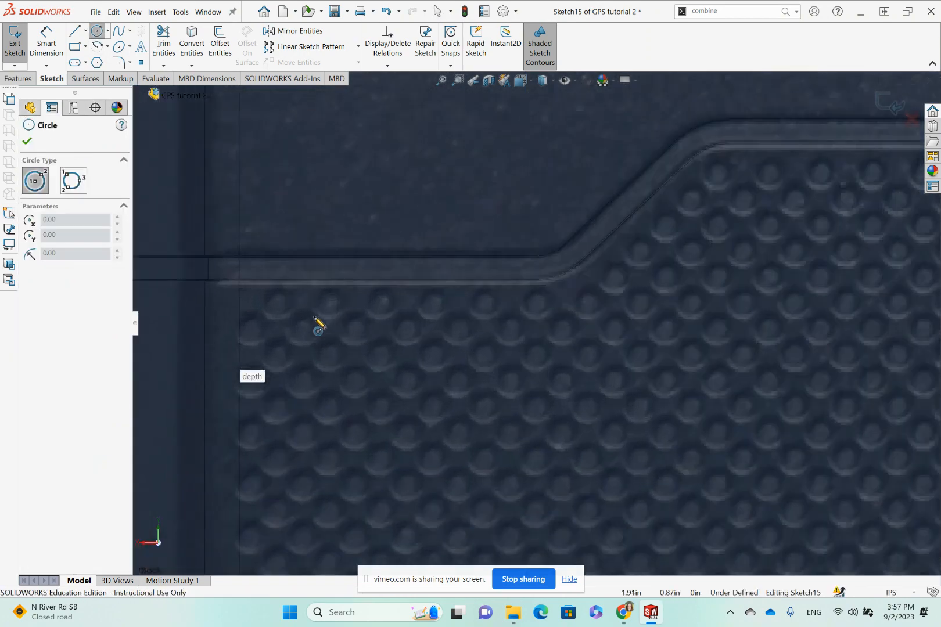
pyautogui.scroll(-1, 319, 327)
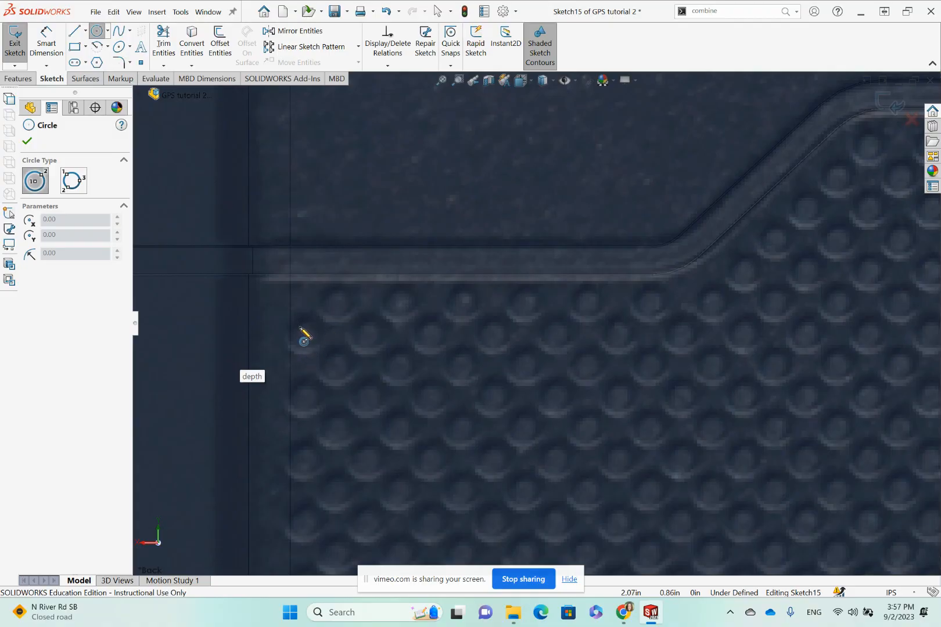
pyautogui.scroll(-3, 314, 336)
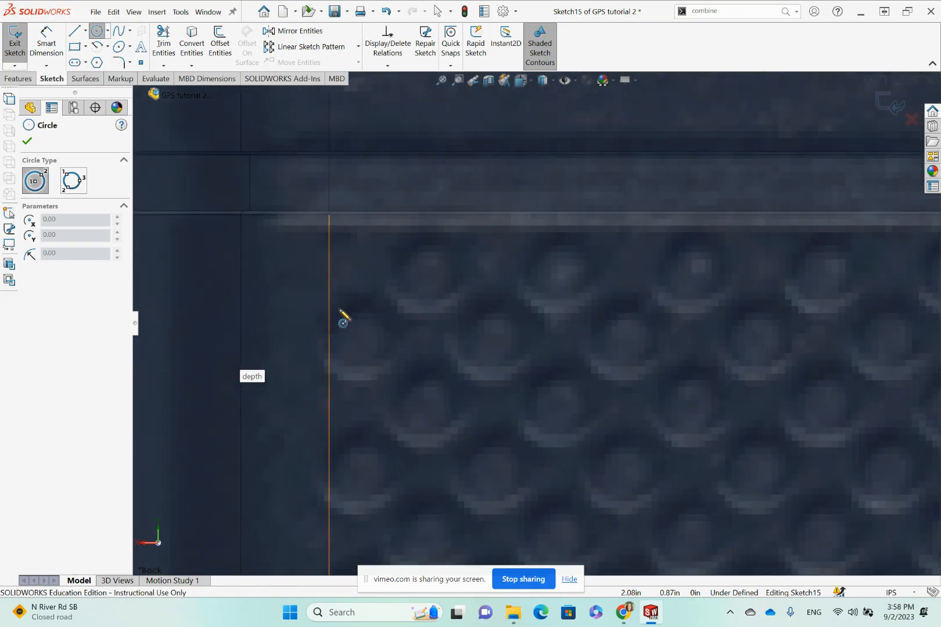
pyautogui.scroll(3, 399, 349)
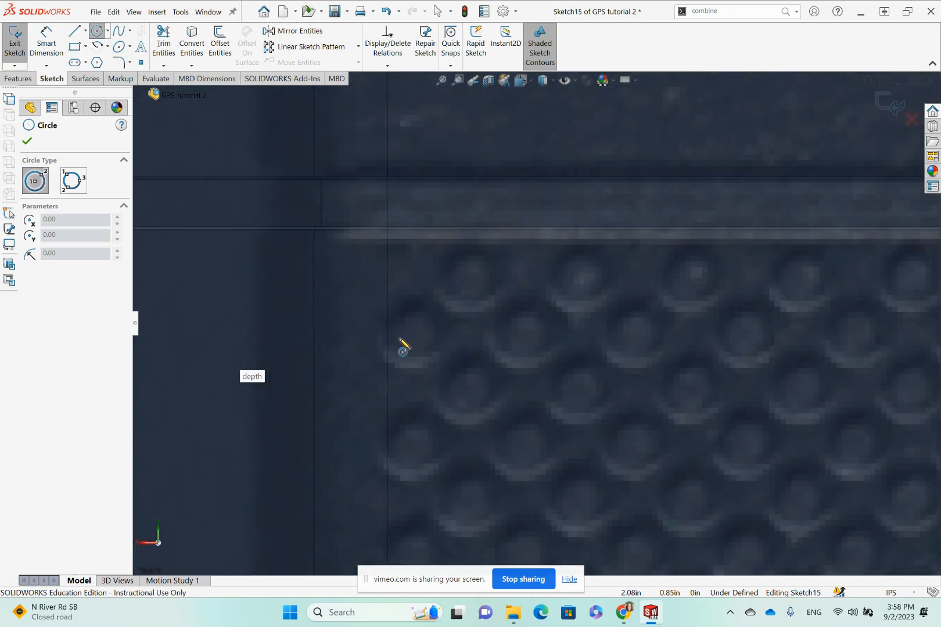
pyautogui.scroll(-2, 440, 356)
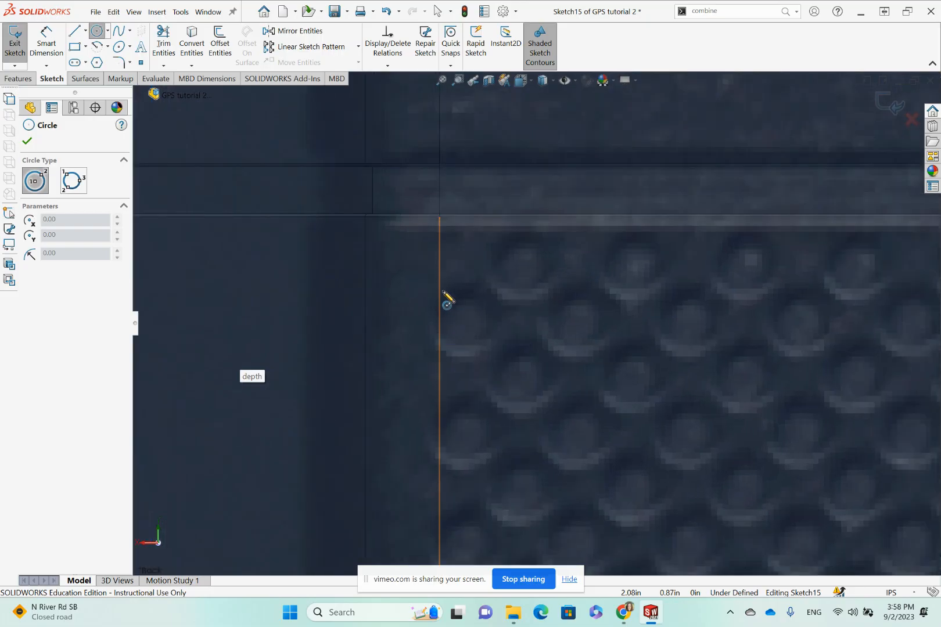
pyautogui.click(443, 291)
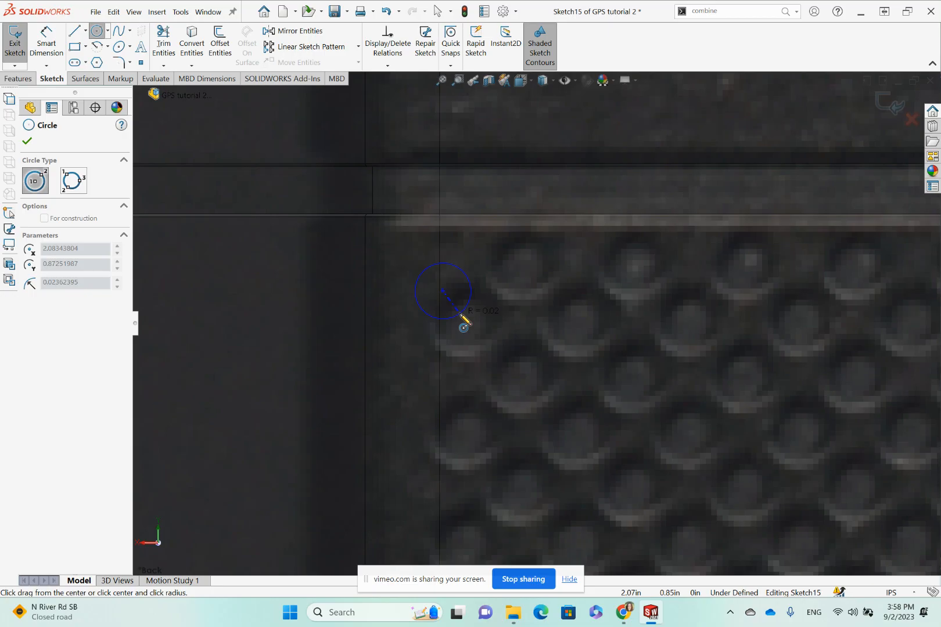
pyautogui.click(463, 315)
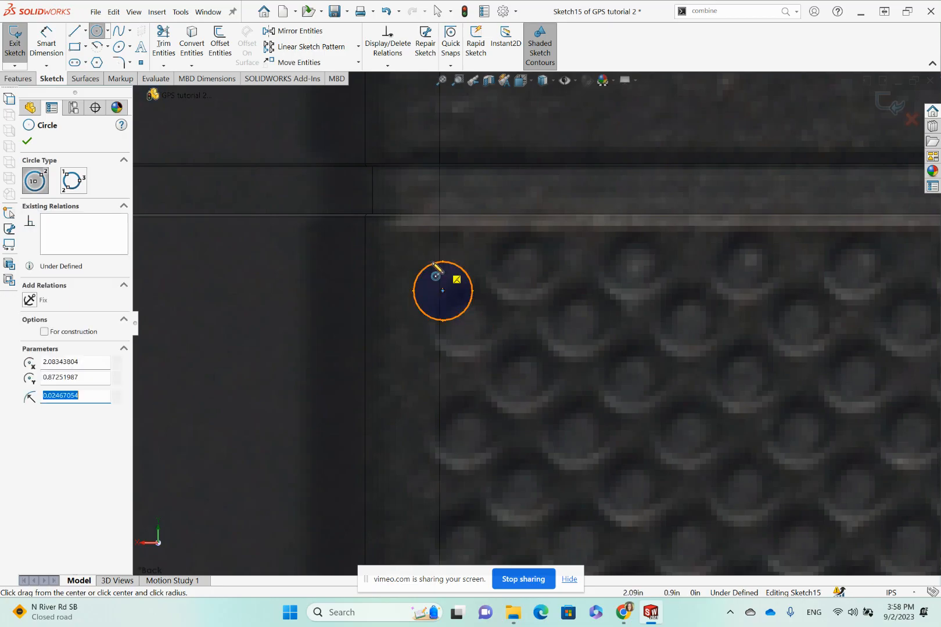
# Move the circle by its center onto the outermost dimple of the second row in the back picture.
pyautogui.rightClick(477, 261)
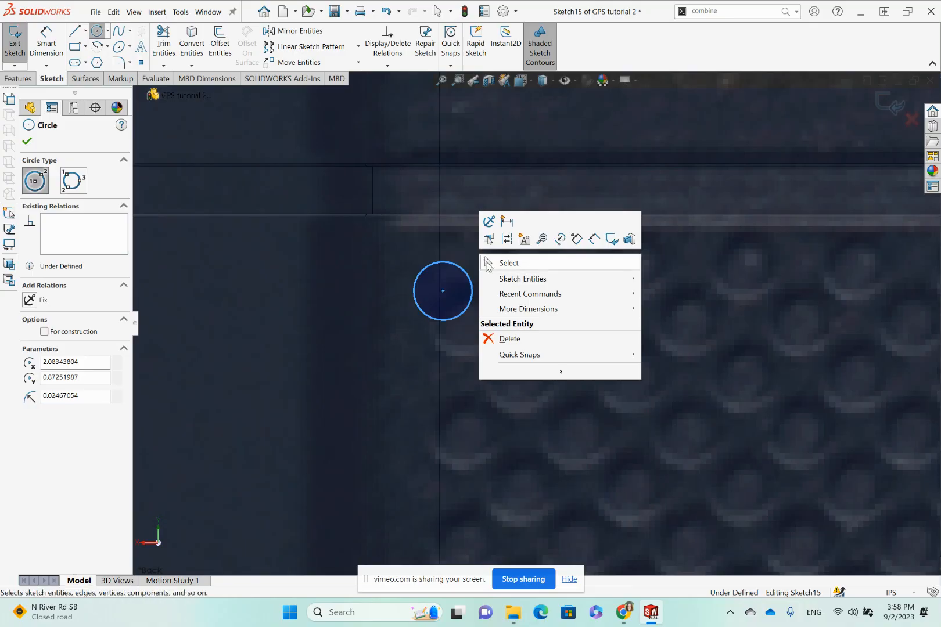
pyautogui.click(493, 261)
pyautogui.click(443, 290)
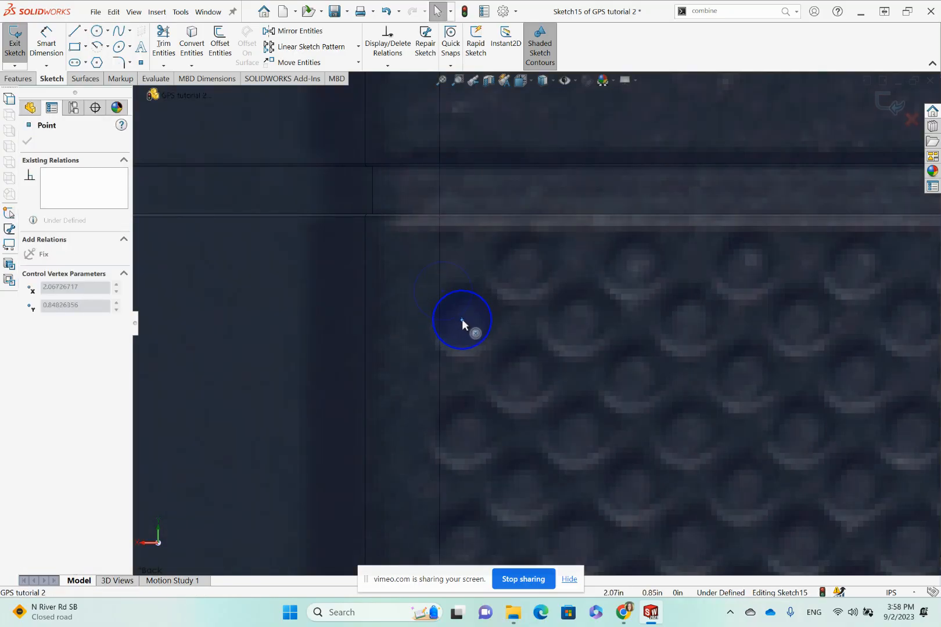
pyautogui.moveTo(462, 319); pyautogui.dragTo(465, 318)
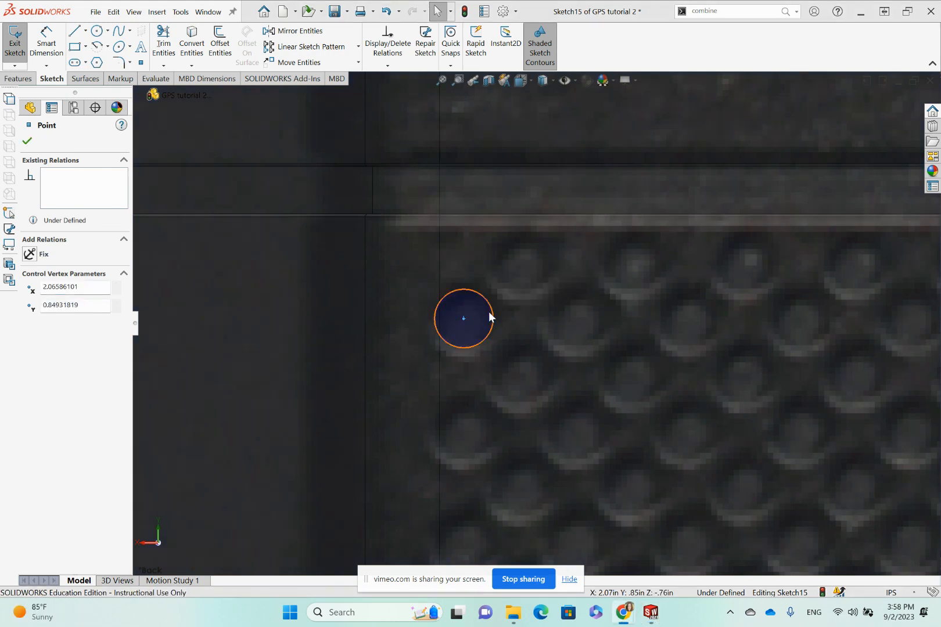
# Dimension the dimple circle's diameter as 0.05 in.
pyautogui.click(46, 42)
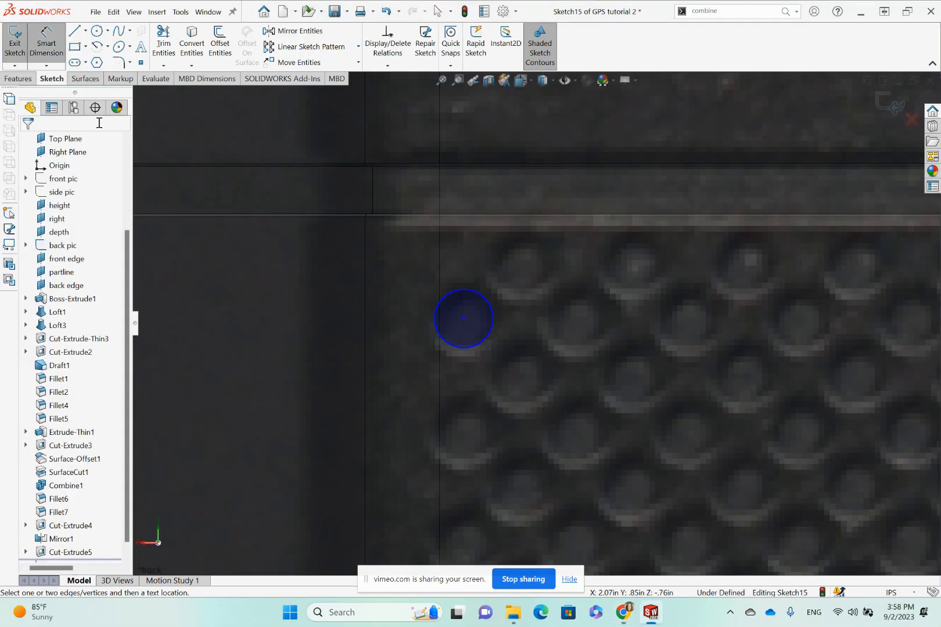
pyautogui.click(462, 347)
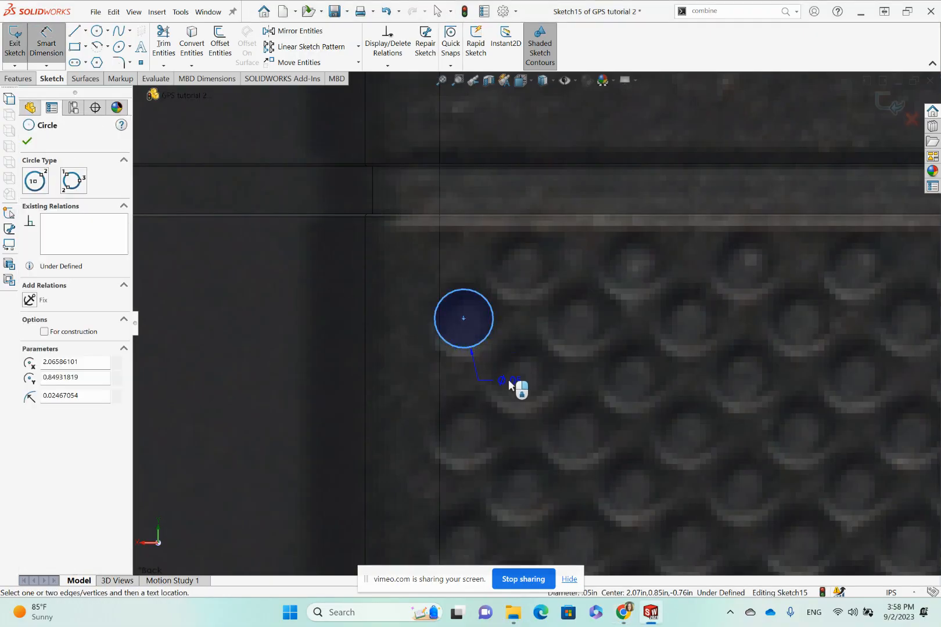
pyautogui.click(518, 365)
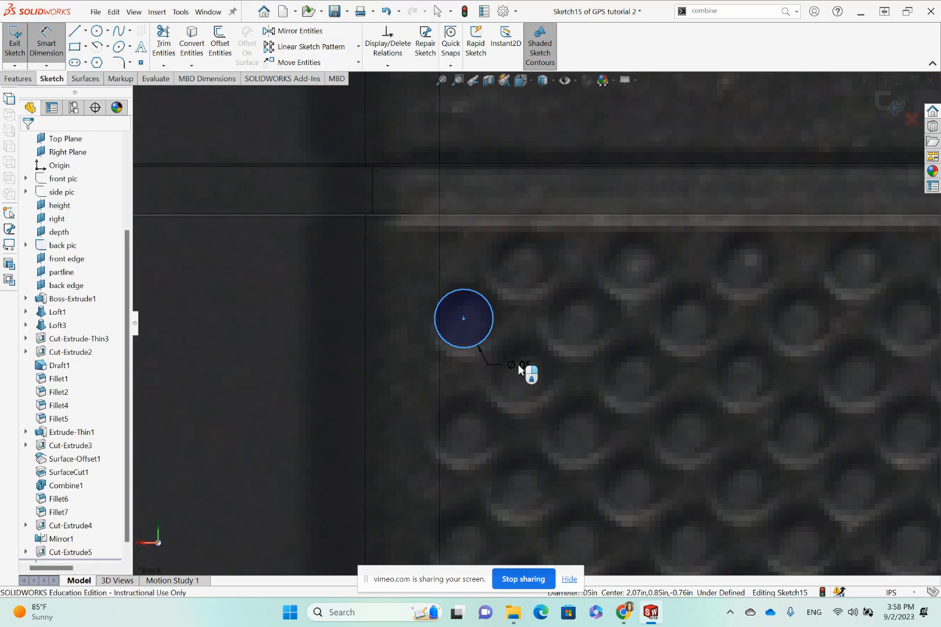
pyautogui.write('.05')
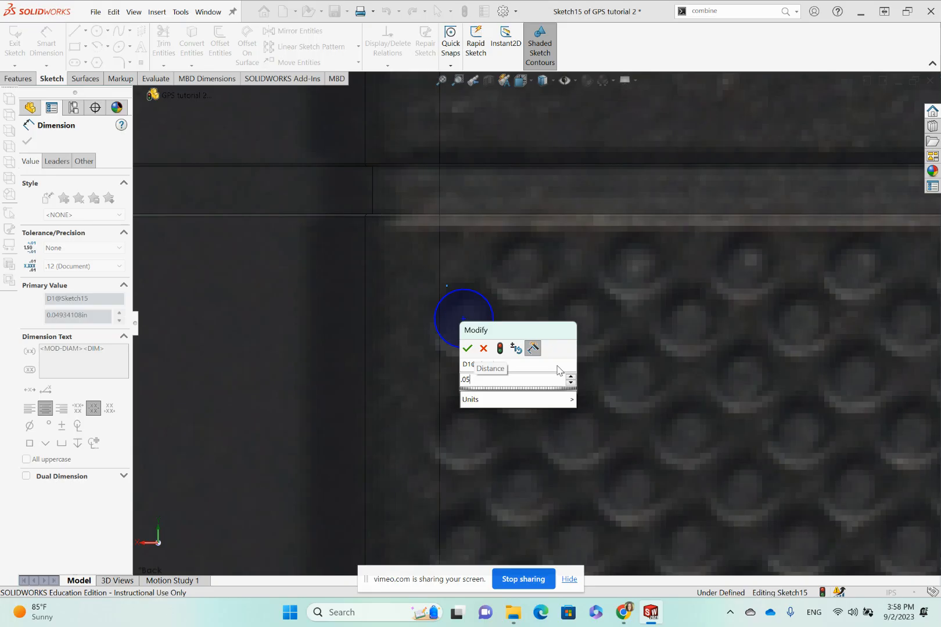
pyautogui.press('Return')
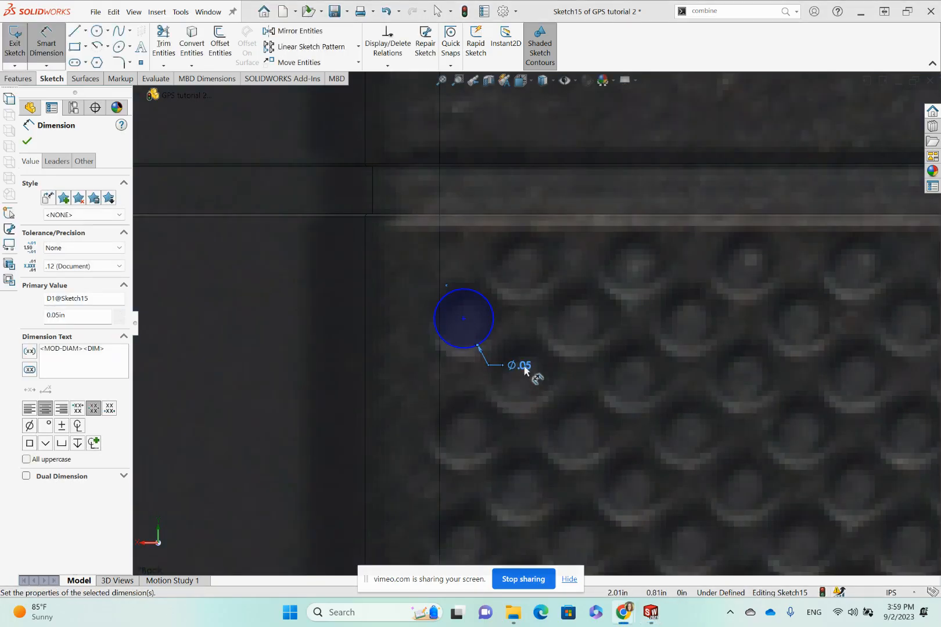
# Set up an extruded cut of the dimple circle with a blind depth of 0.01 in and its direction reversed.
pyautogui.scroll(5, 500, 332)
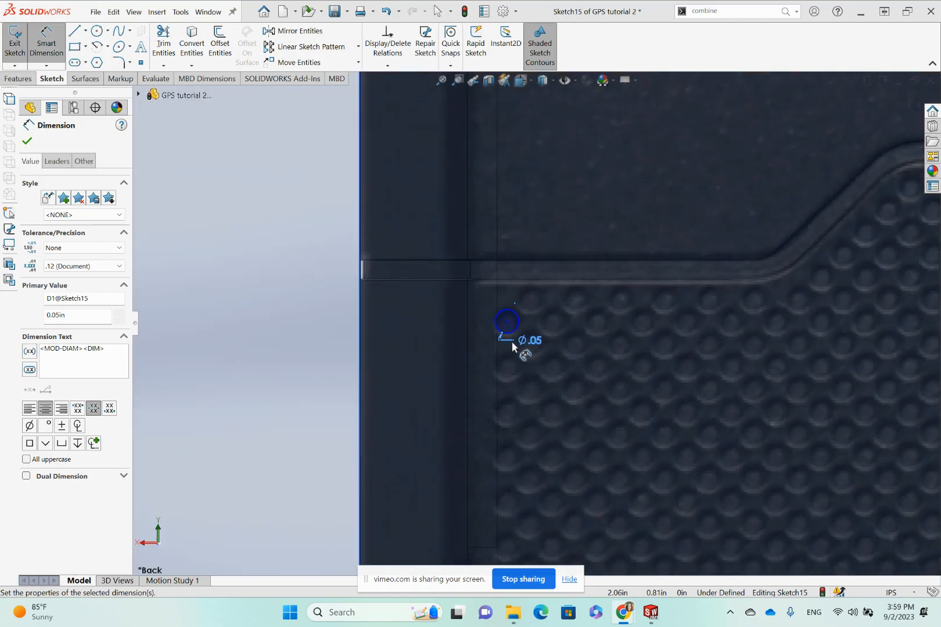
pyautogui.moveTo(527, 347)
pyautogui.mouseDown(button='middle')
pyautogui.moveTo(555, 347)
pyautogui.moveTo(577, 363)
pyautogui.mouseUp(button='middle')
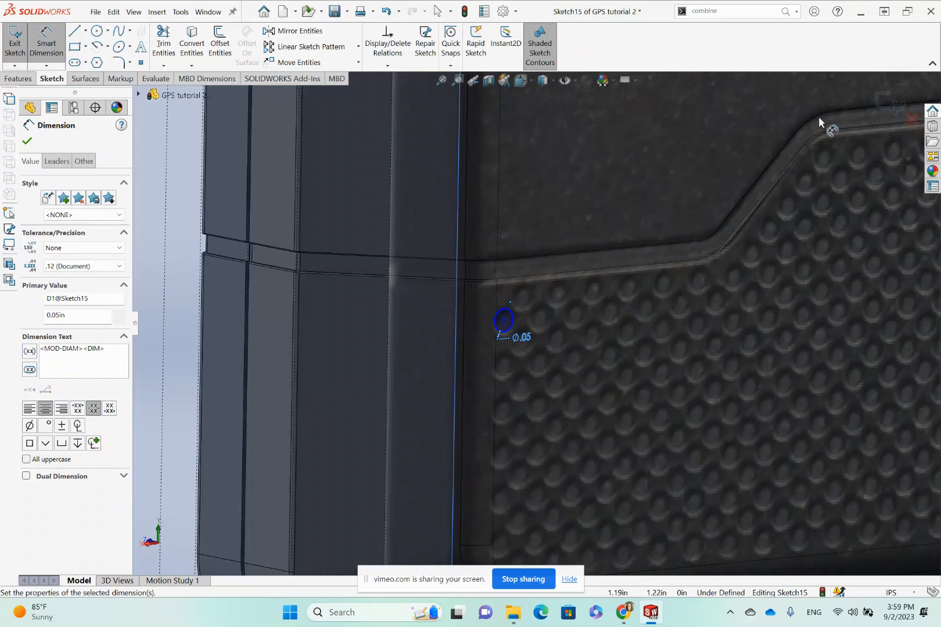
pyautogui.click(18, 79)
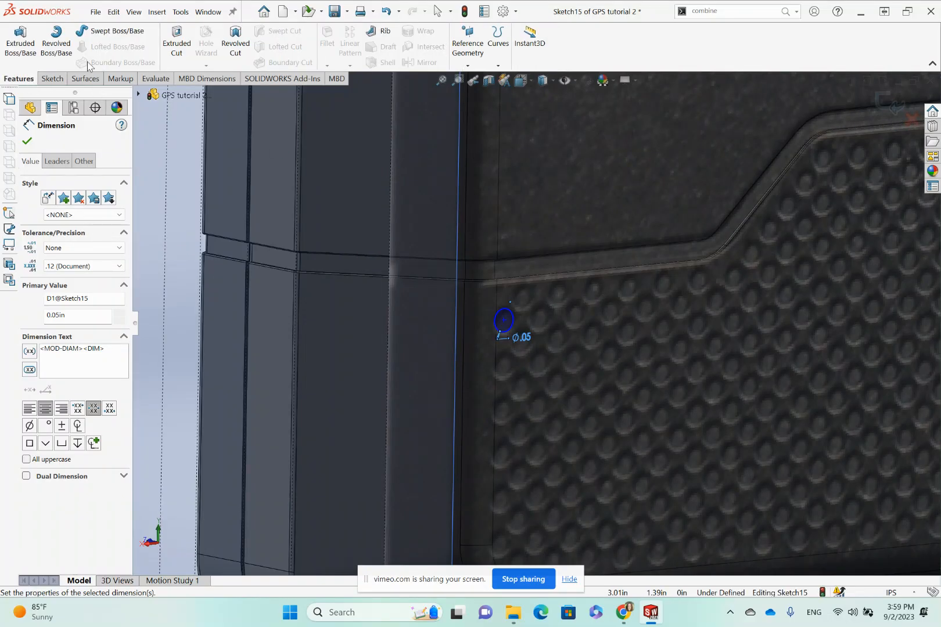
pyautogui.click(176, 50)
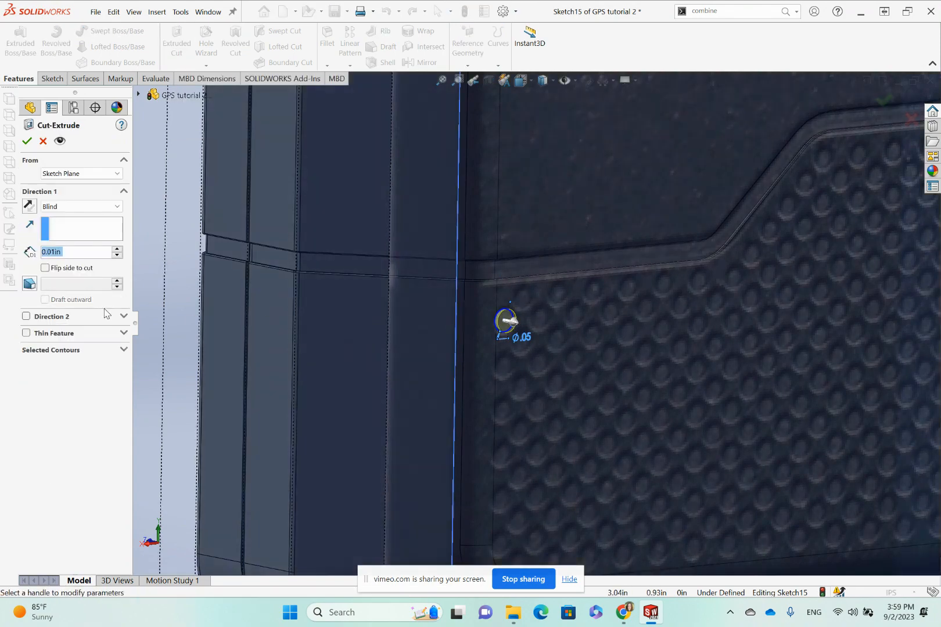
pyautogui.scroll(-4, 528, 317)
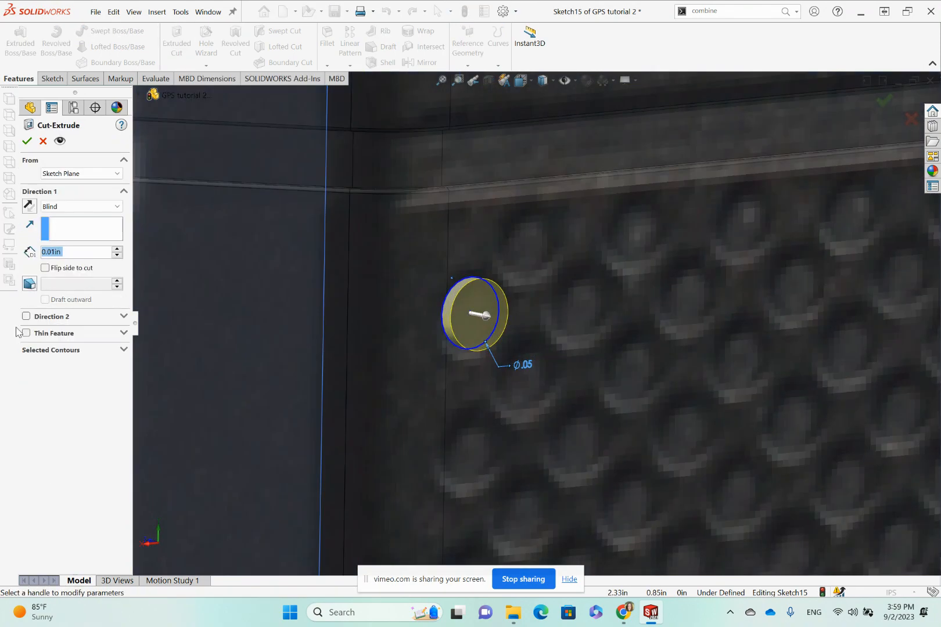
pyautogui.click(78, 251)
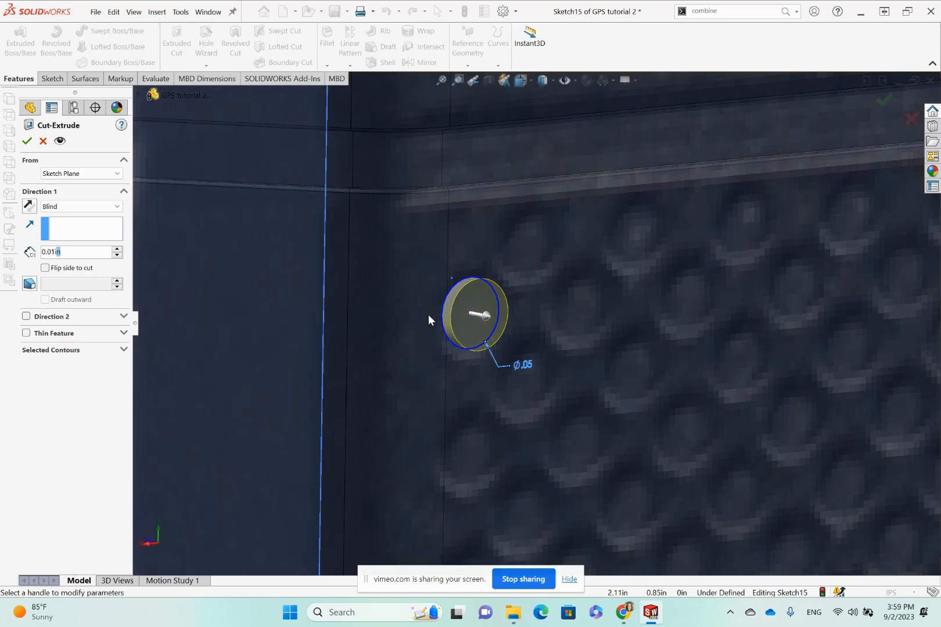
pyautogui.moveTo(498, 314); pyautogui.dragTo(557, 330, button='middle')
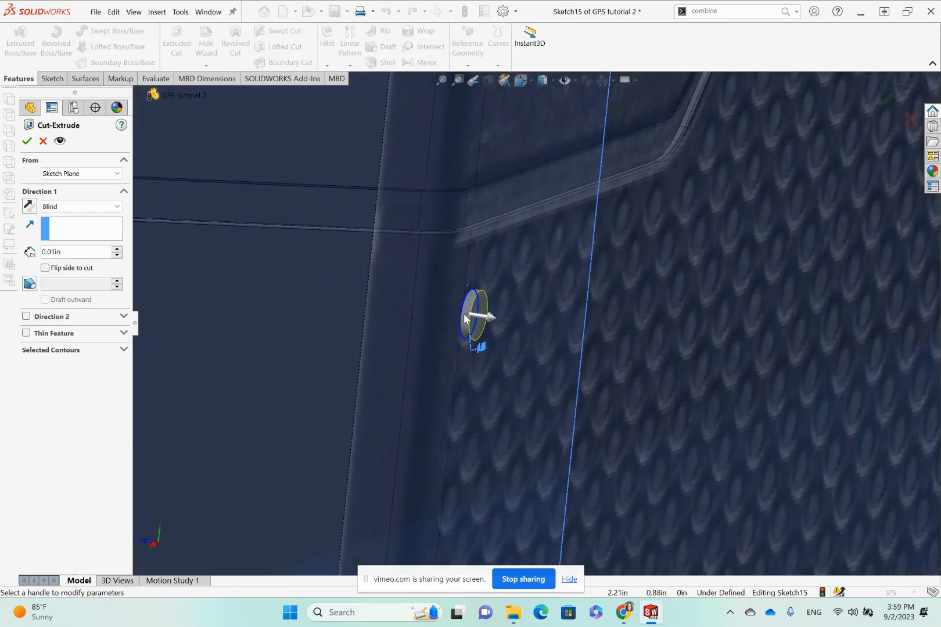
pyautogui.click(29, 207)
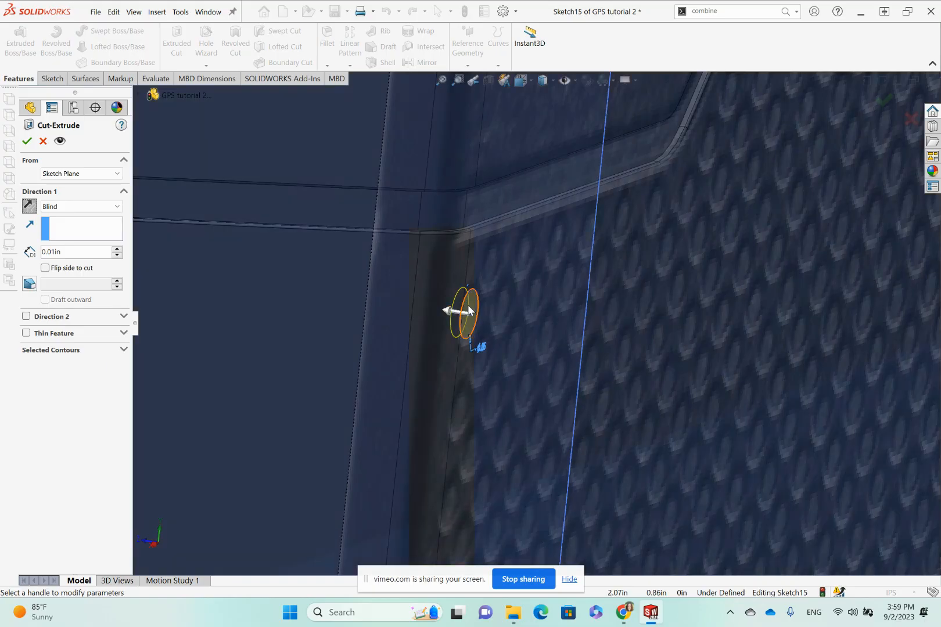
# Choose the circle's region as the cut's selected contour and create the dimple cut.
pyautogui.click(118, 352)
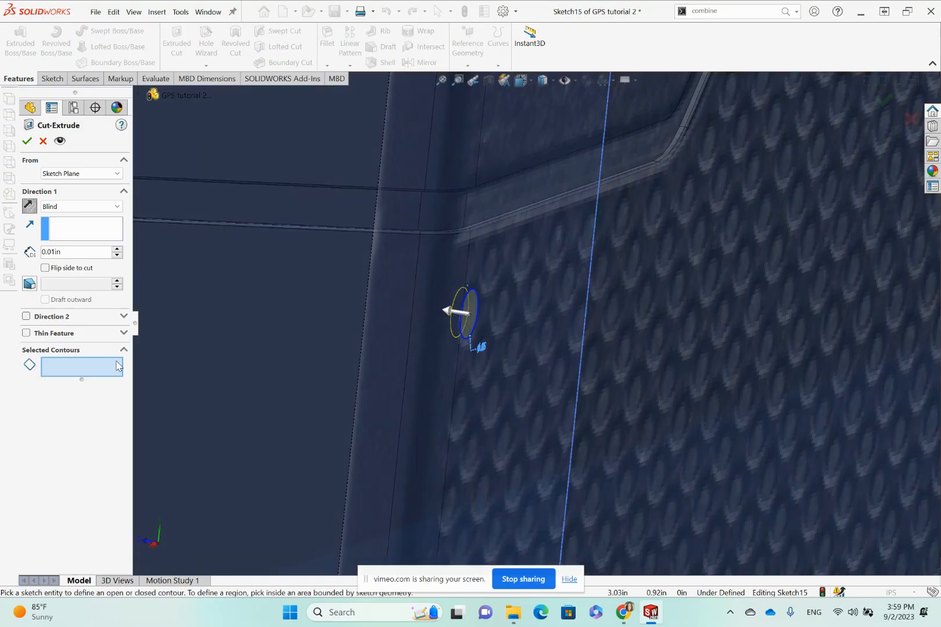
pyautogui.click(463, 327)
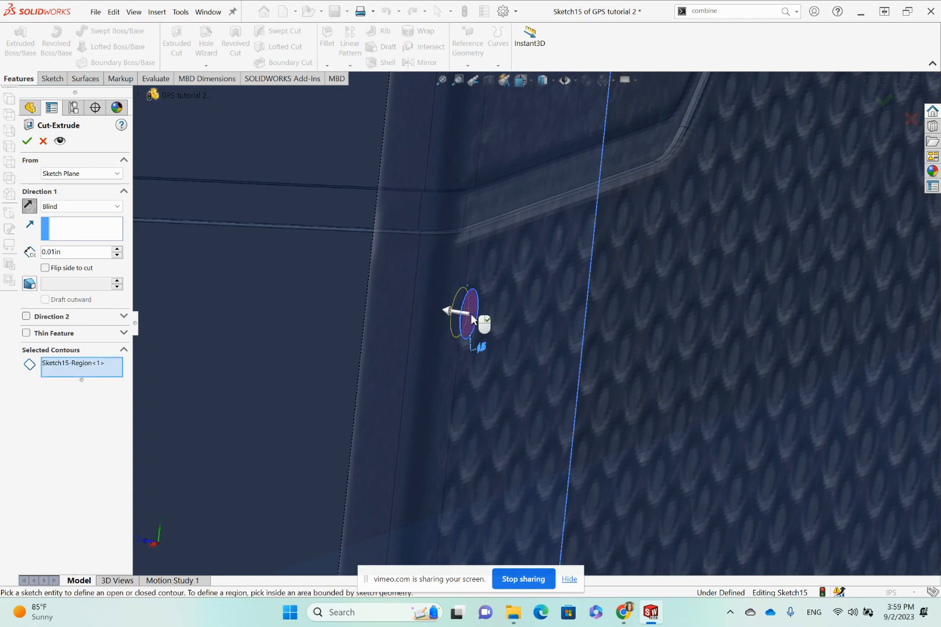
pyautogui.scroll(-4, 463, 326)
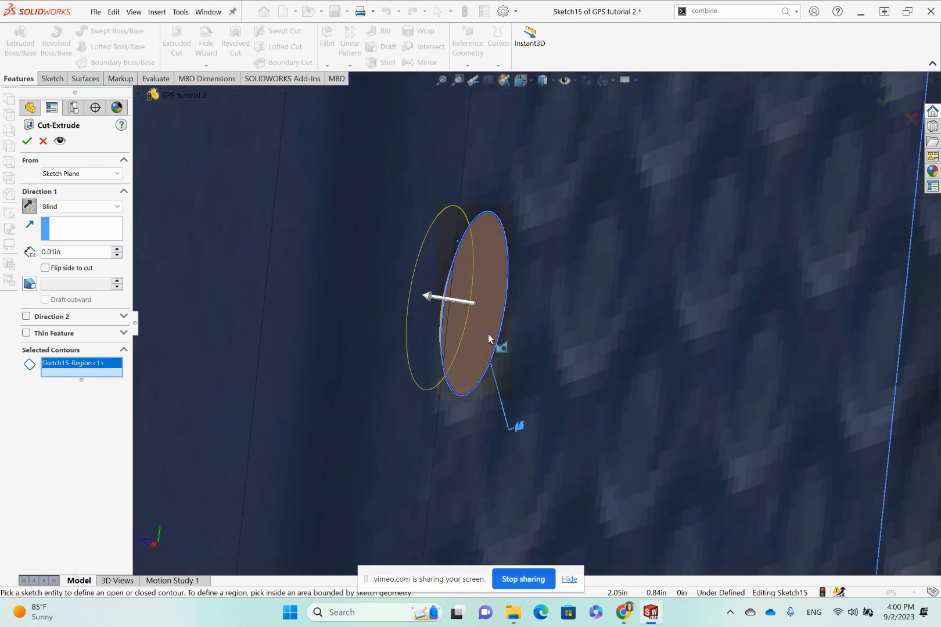
pyautogui.scroll(-4, 488, 334)
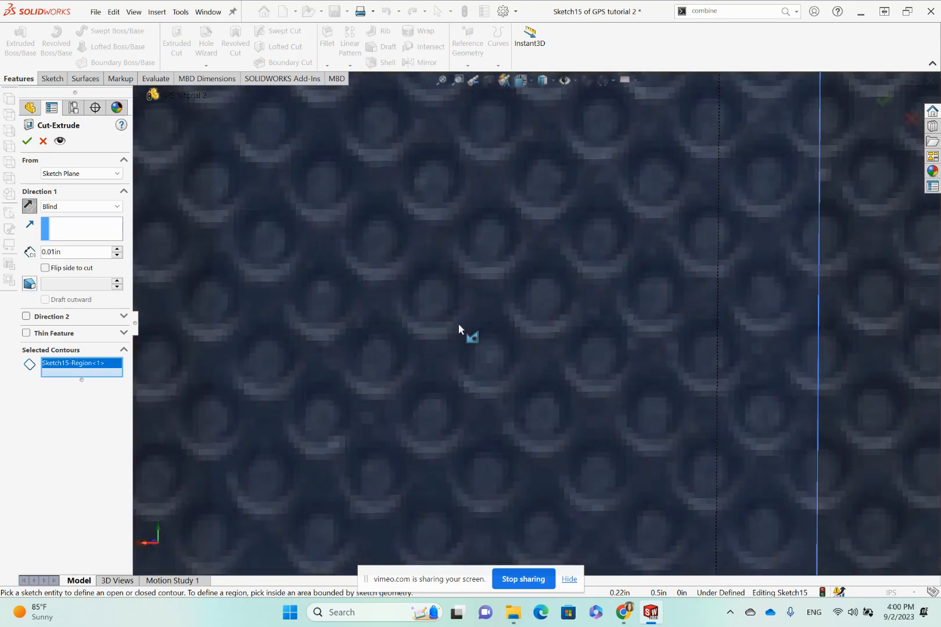
pyautogui.scroll(6, 447, 325)
pyautogui.scroll(-4, 343, 294)
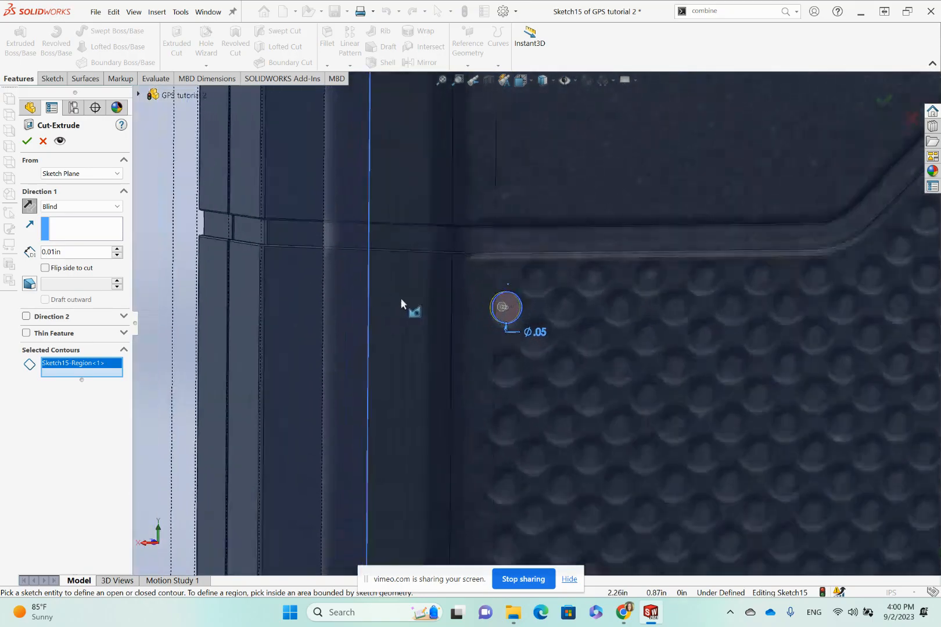
pyautogui.moveTo(401, 300); pyautogui.dragTo(448, 308, button='middle')
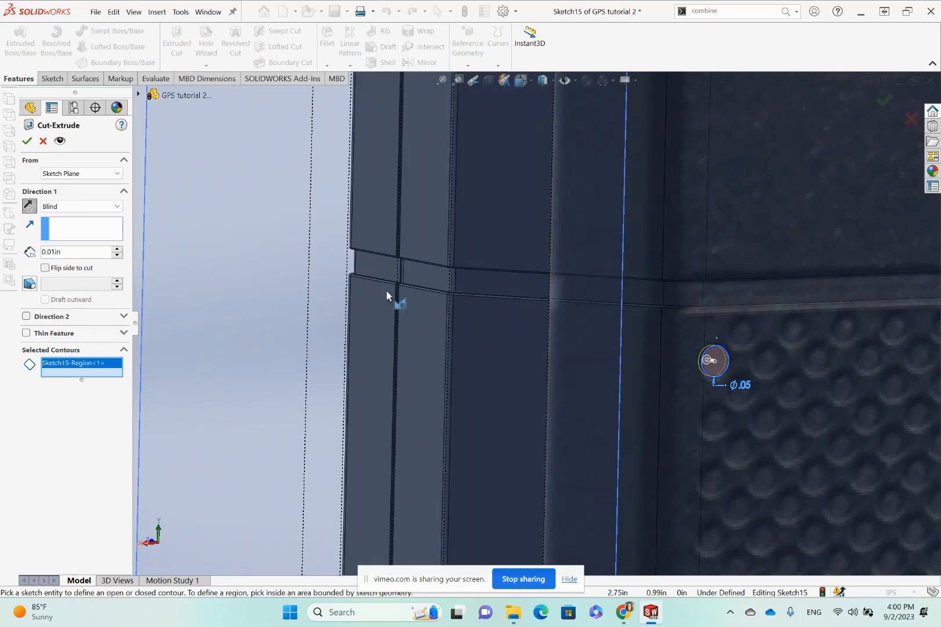
pyautogui.scroll(5, 739, 323)
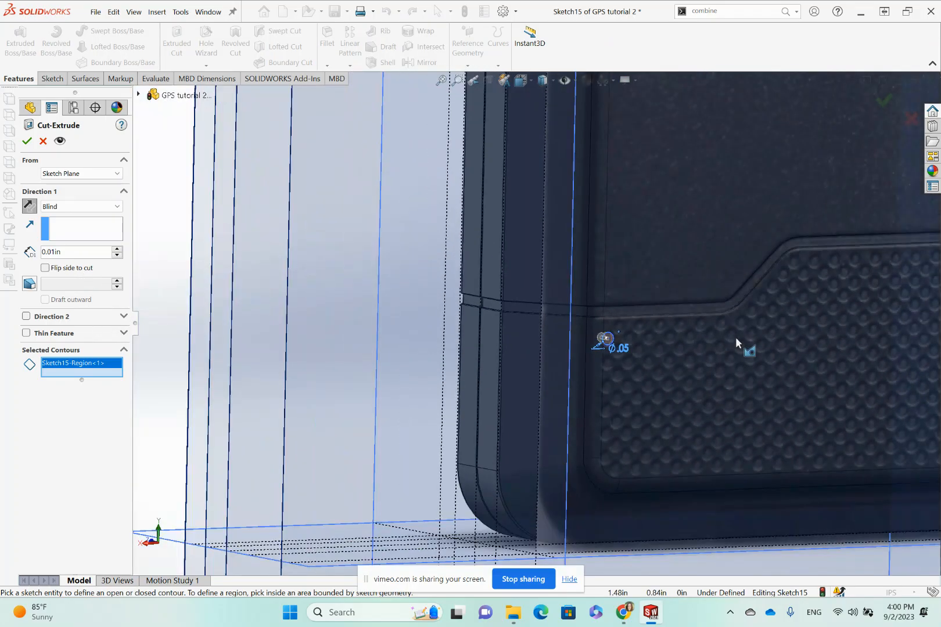
pyautogui.moveTo(735, 337); pyautogui.dragTo(750, 348, button='middle')
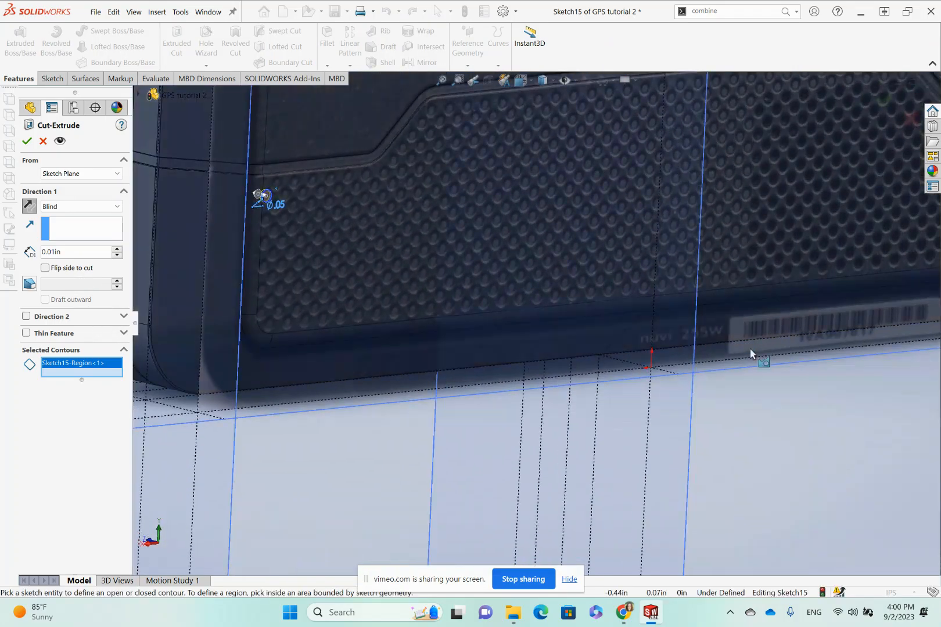
pyautogui.click(28, 141)
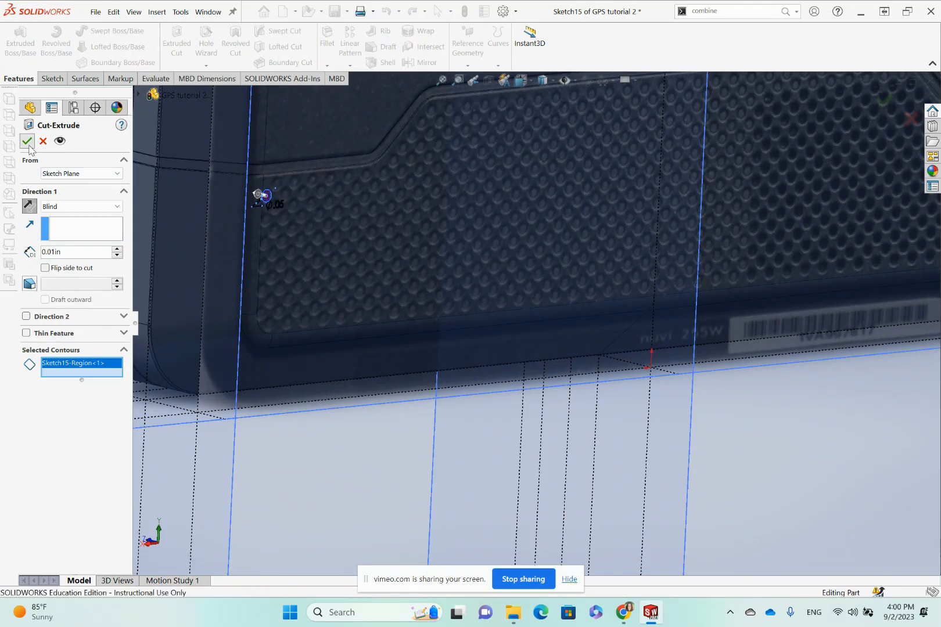
# Hide all item types in the graphics view, including the back picture and the planes.
pyautogui.scroll(-3, 317, 202)
pyautogui.scroll(-2, 319, 206)
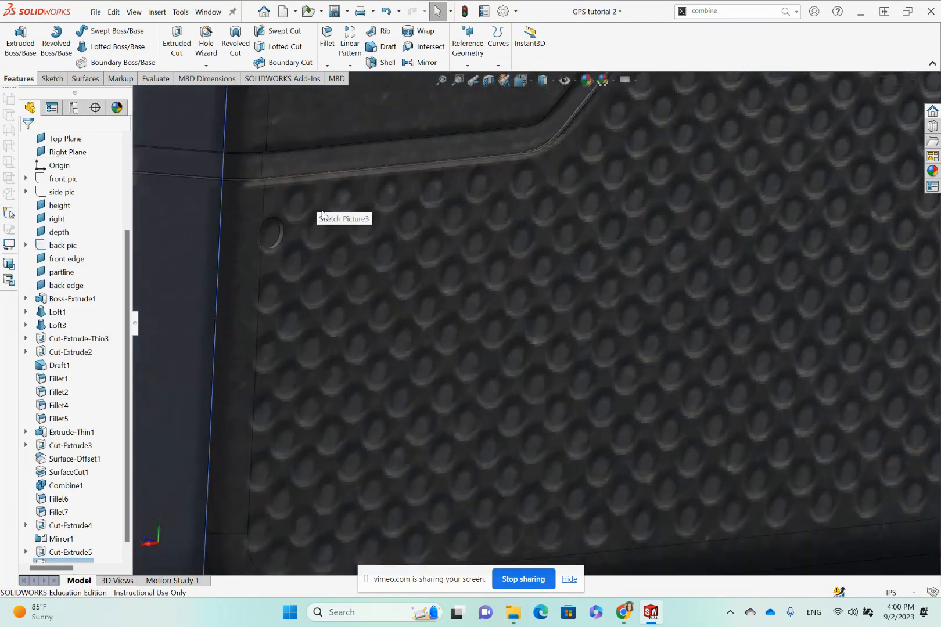
pyautogui.scroll(-2, 321, 213)
pyautogui.click(134, 12)
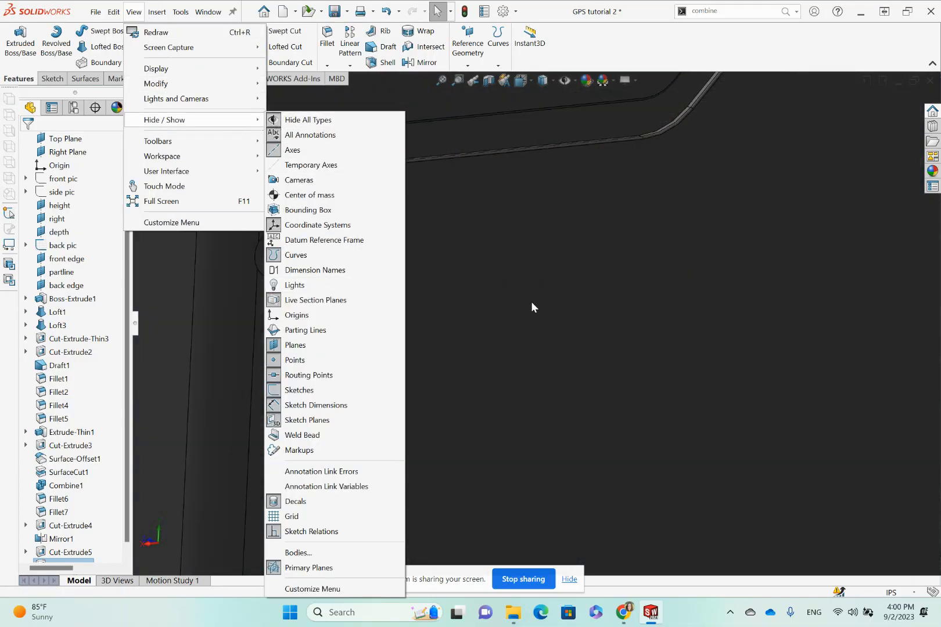
pyautogui.click(495, 293)
# Examine the dimple cut at the upper outer corner of the lower back face from several angles.
pyautogui.scroll(2, 495, 289)
pyautogui.moveTo(352, 285); pyautogui.dragTo(289, 255, button='middle')
pyautogui.scroll(1, 361, 281)
pyautogui.scroll(-3, 384, 306)
pyautogui.moveTo(399, 285); pyautogui.dragTo(365, 298, button='middle')
pyautogui.click(216, 227)
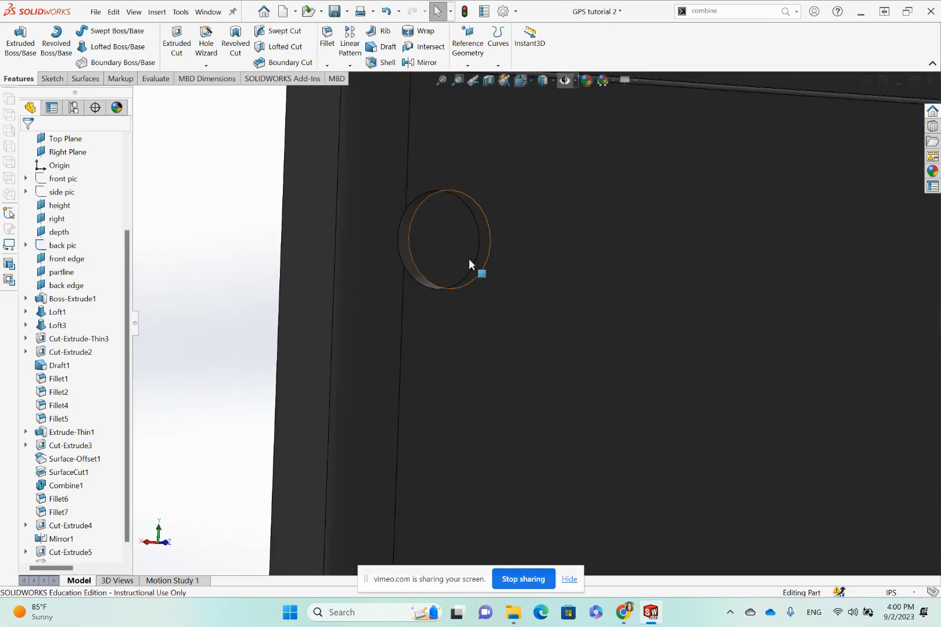
pyautogui.scroll(-1, 470, 256)
pyautogui.moveTo(453, 235)
pyautogui.mouseDown(button='middle')
pyautogui.moveTo(454, 244)
pyautogui.moveTo(548, 258)
pyautogui.mouseUp(button='middle')
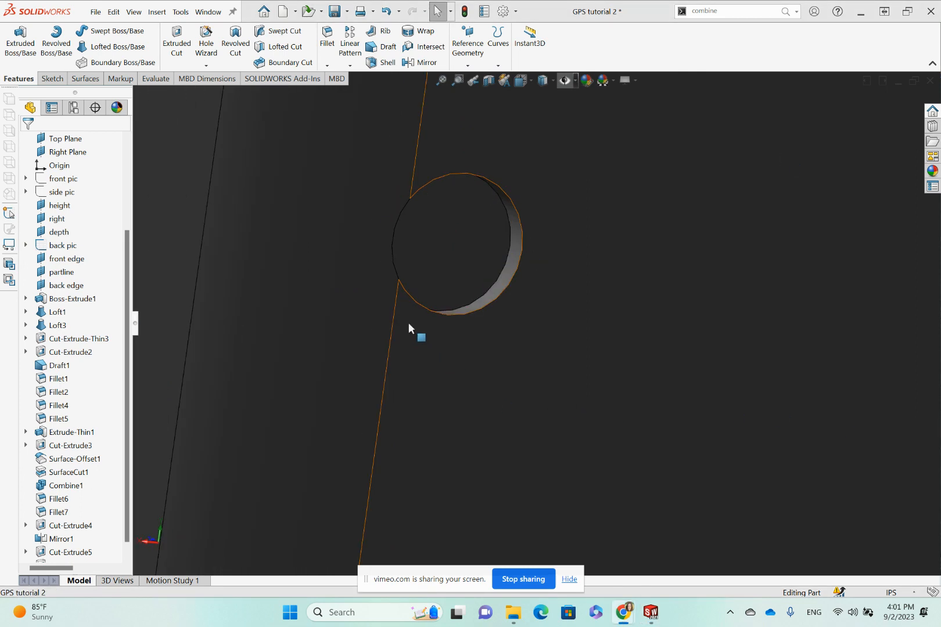
pyautogui.scroll(7, 529, 280)
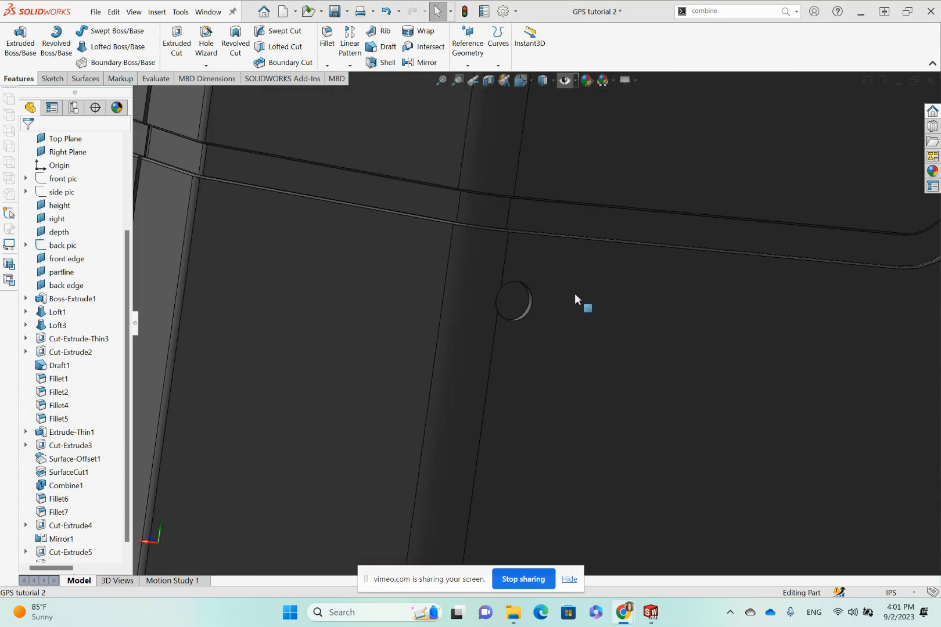
pyautogui.scroll(5, 575, 299)
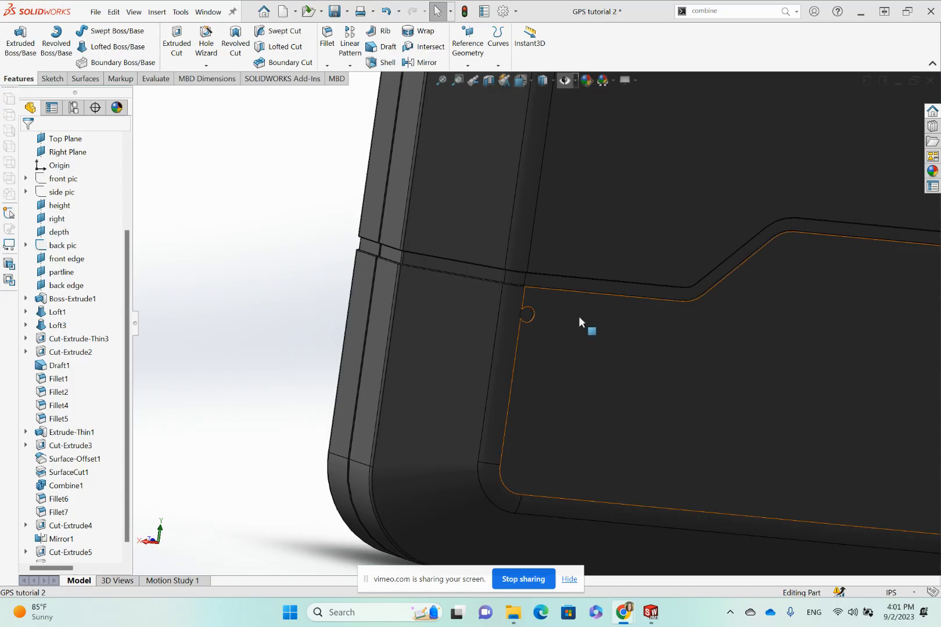
pyautogui.scroll(-5, 562, 323)
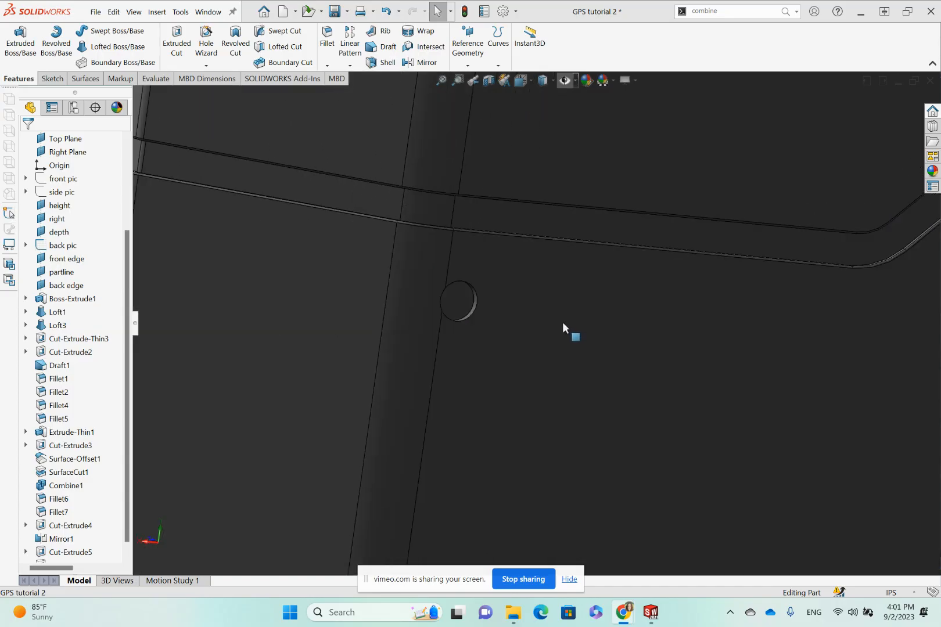
pyautogui.scroll(2, 560, 322)
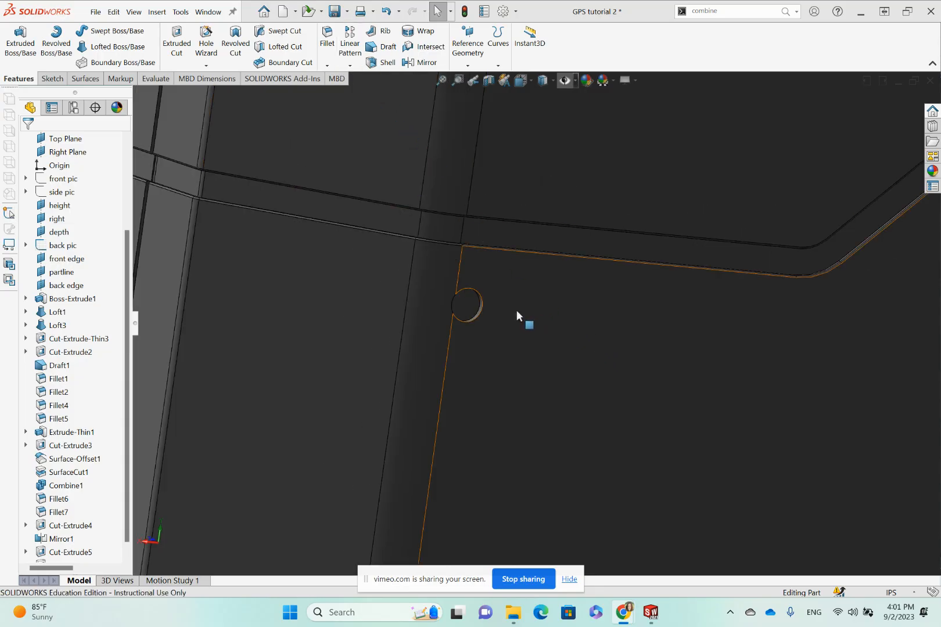
# Start a Fill Pattern with the recessed lower back face as its fill boundary.
pyautogui.click(350, 66)
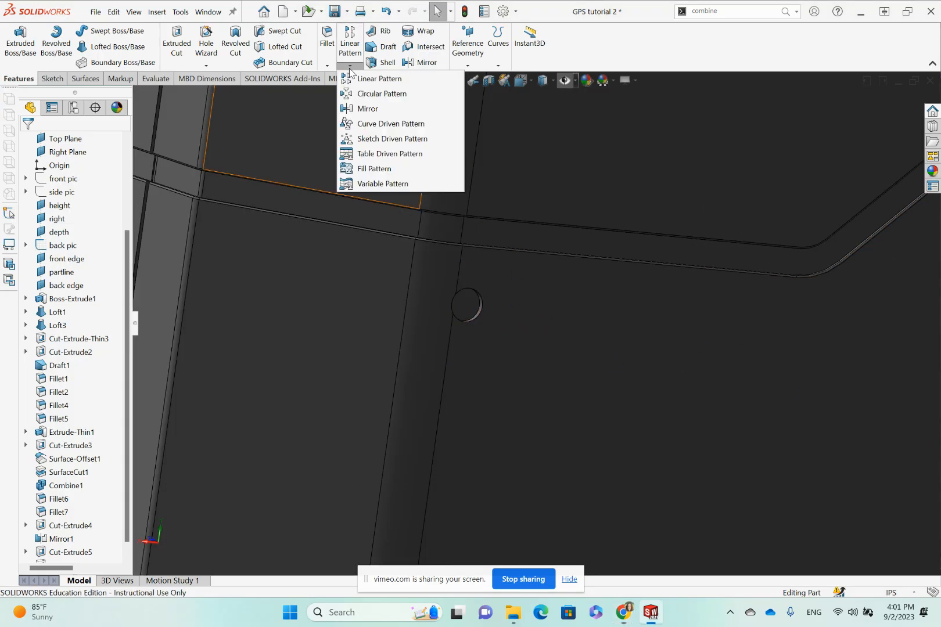
pyautogui.click(359, 166)
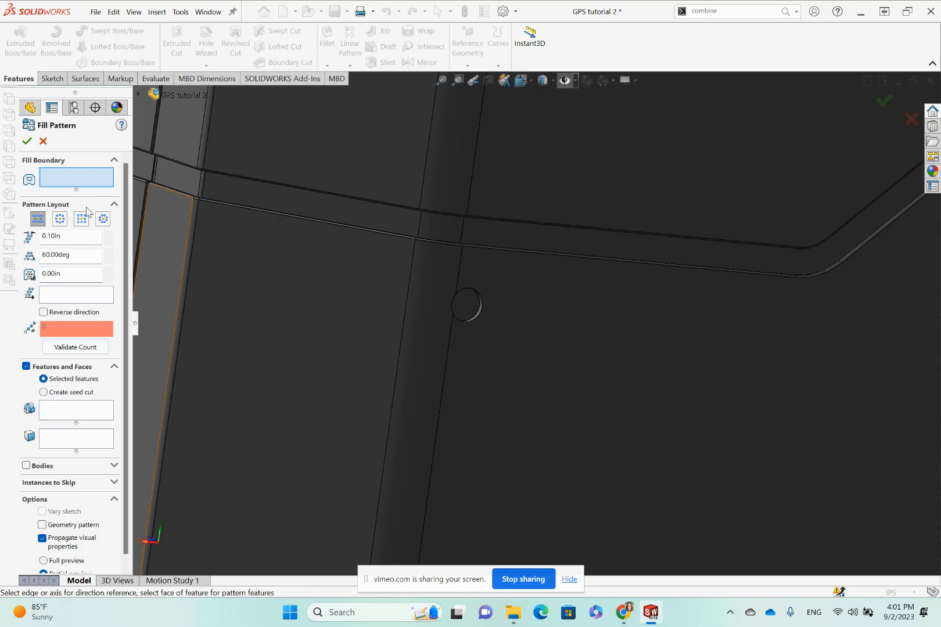
pyautogui.click(604, 284)
pyautogui.scroll(5, 608, 286)
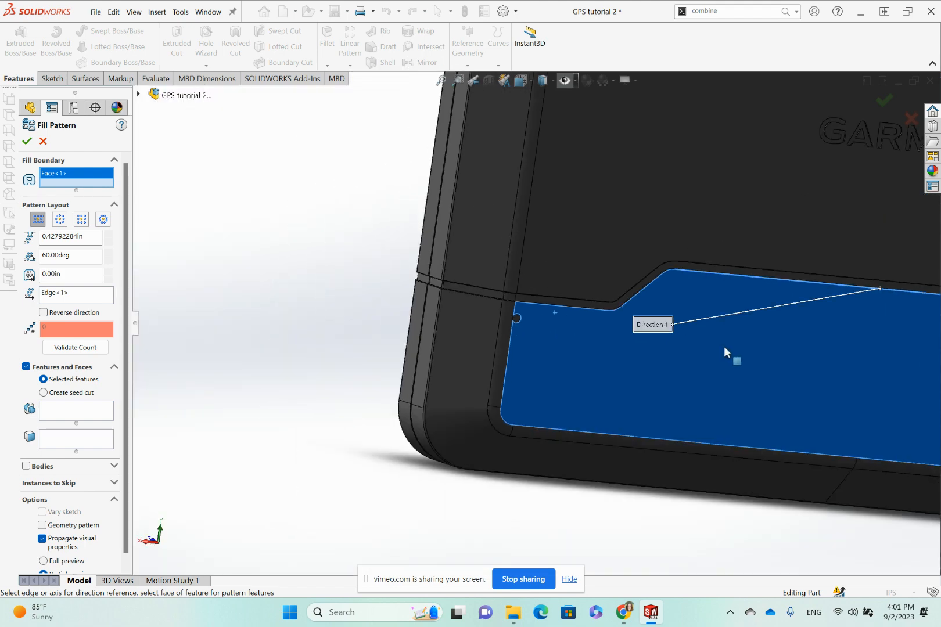
pyautogui.scroll(4, 885, 313)
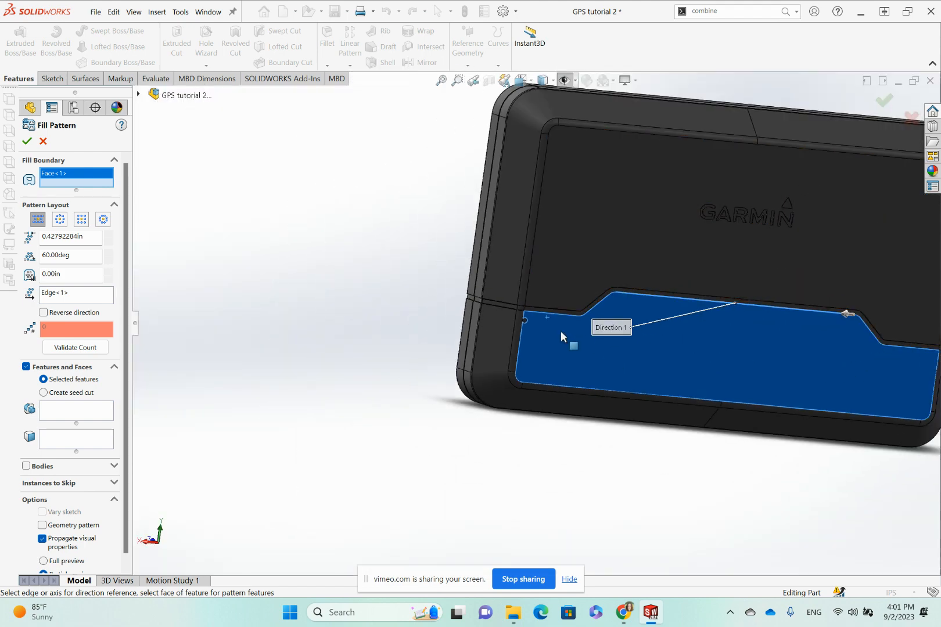
pyautogui.scroll(-4, 572, 343)
pyautogui.scroll(-1, 62, 273)
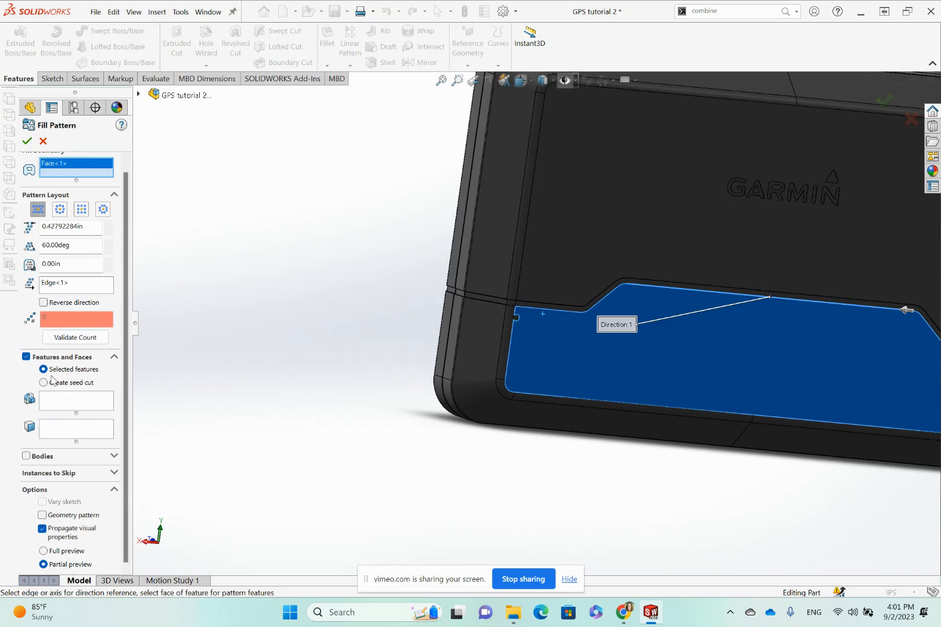
# Select the circular dimple cut as the feature to repeat in the fill pattern.
pyautogui.click(62, 405)
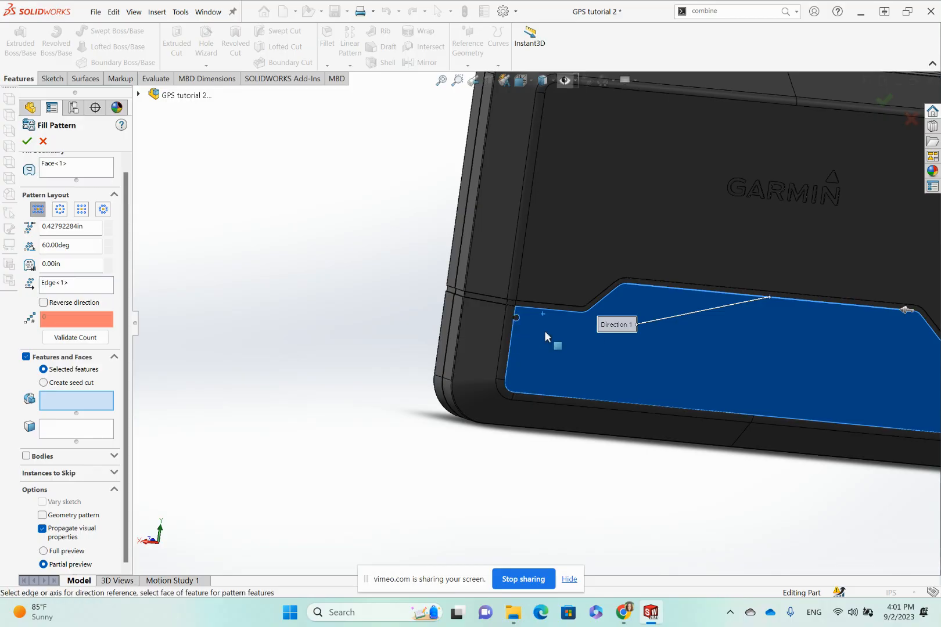
pyautogui.scroll(-2, 540, 330)
pyautogui.scroll(-3, 521, 330)
pyautogui.click(437, 255)
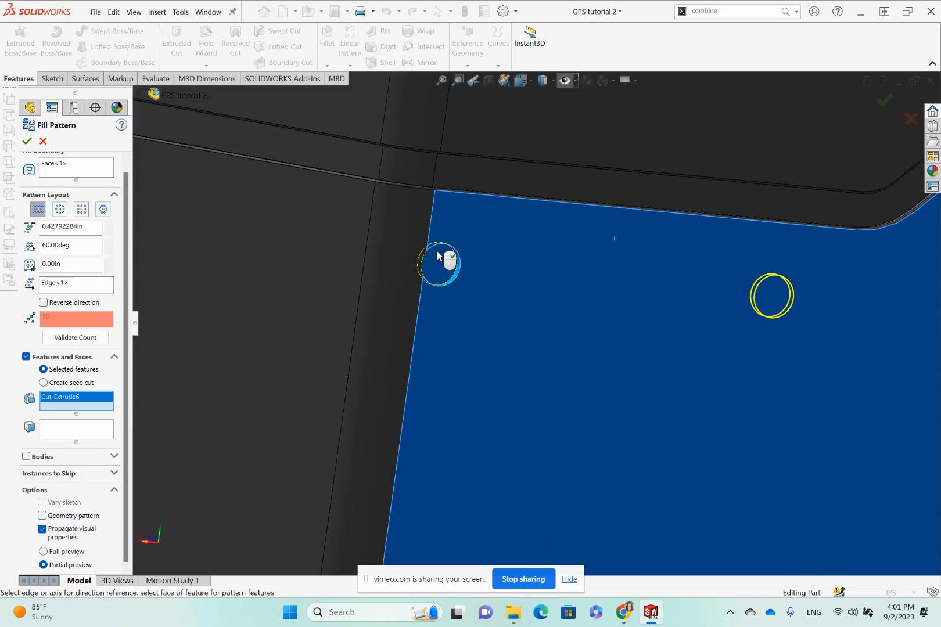
pyautogui.scroll(5, 436, 252)
pyautogui.scroll(3, 673, 347)
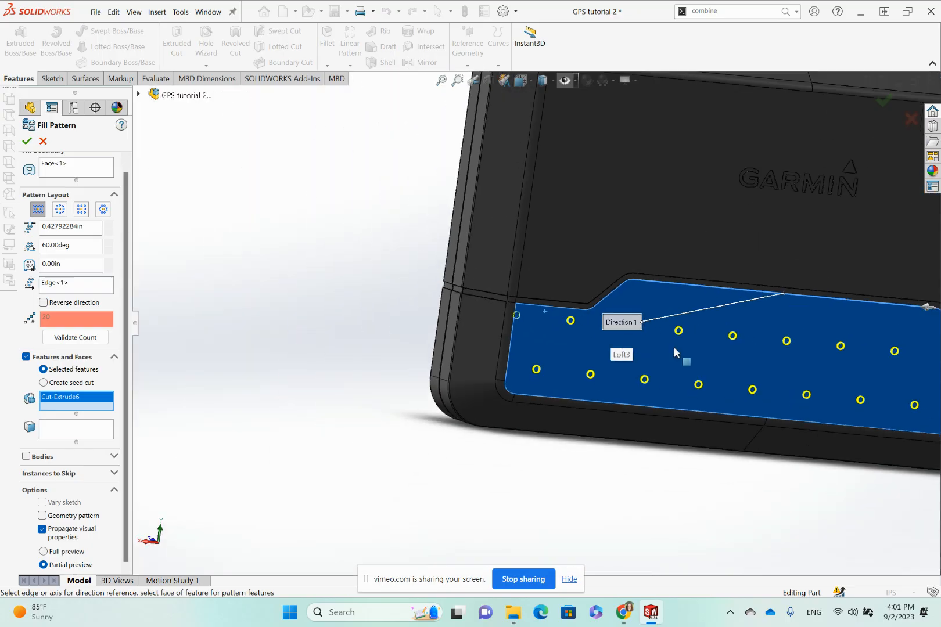
# Set the fill pattern's instance spacing to 0.0662 in.
pyautogui.scroll(2, 756, 356)
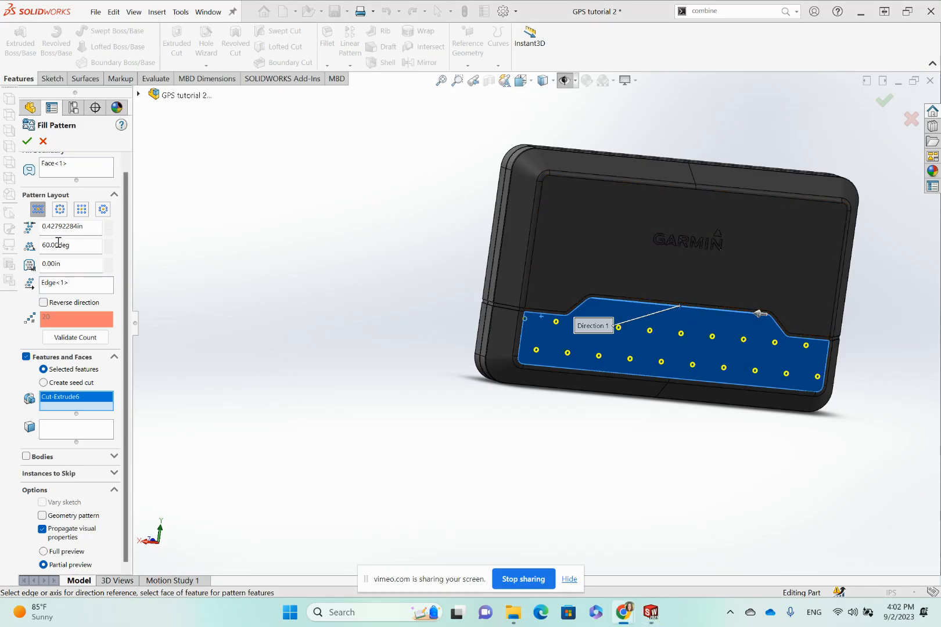
pyautogui.doubleClick(90, 226)
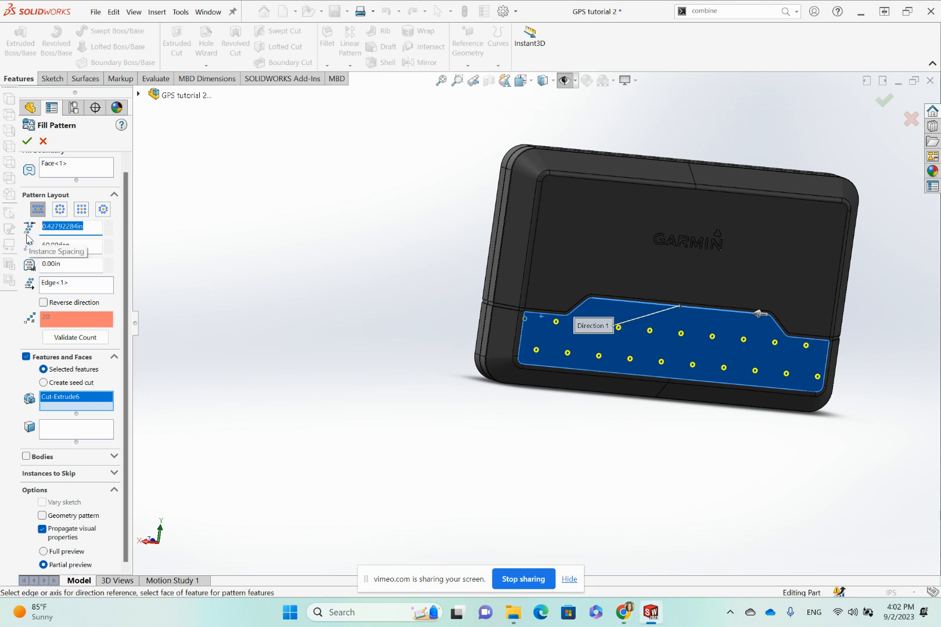
pyautogui.write('.0')
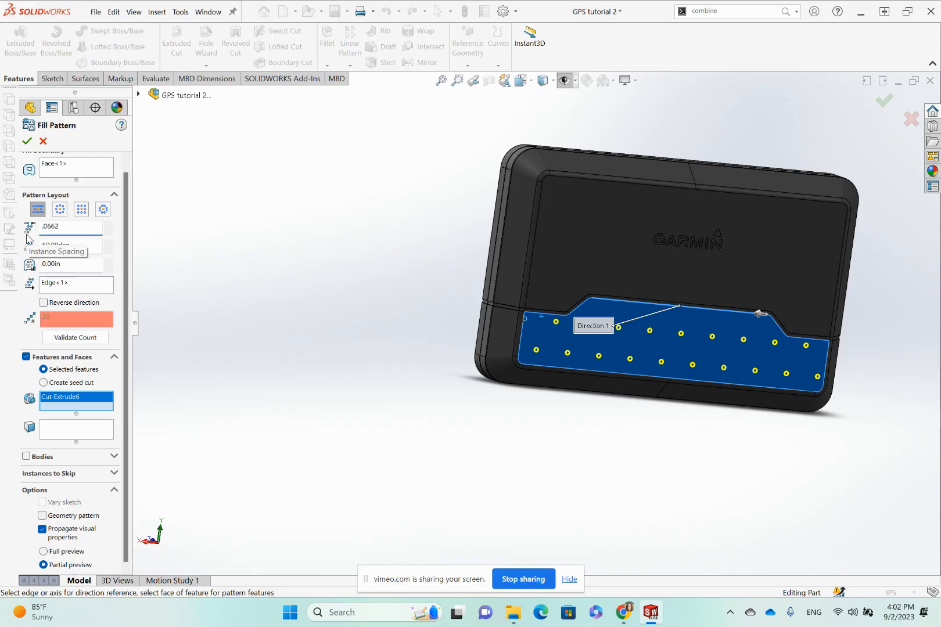
pyautogui.write('662')
pyautogui.press('Return')
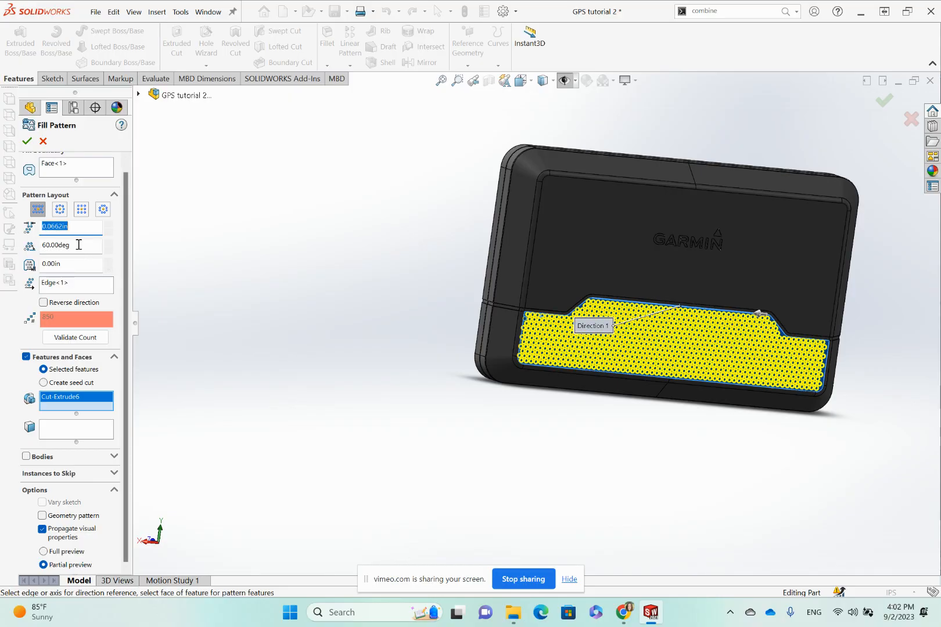
# Set the fill pattern's stagger angle to 45 degrees and create the dimple pattern on the lower back face.
pyautogui.scroll(-6, 651, 343)
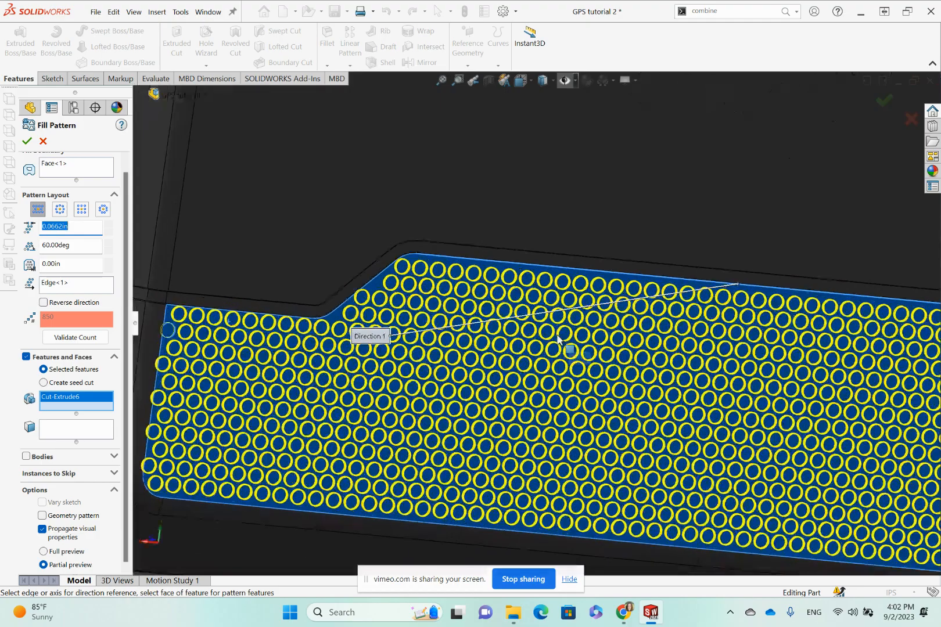
pyautogui.click(78, 247)
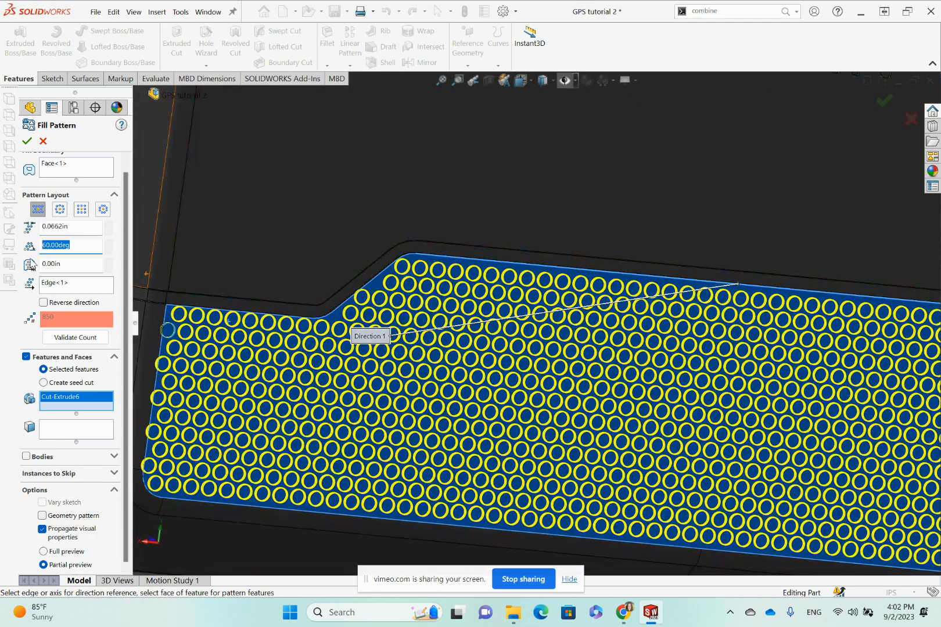
pyautogui.write('45')
pyautogui.press('Return')
pyautogui.scroll(4, 476, 381)
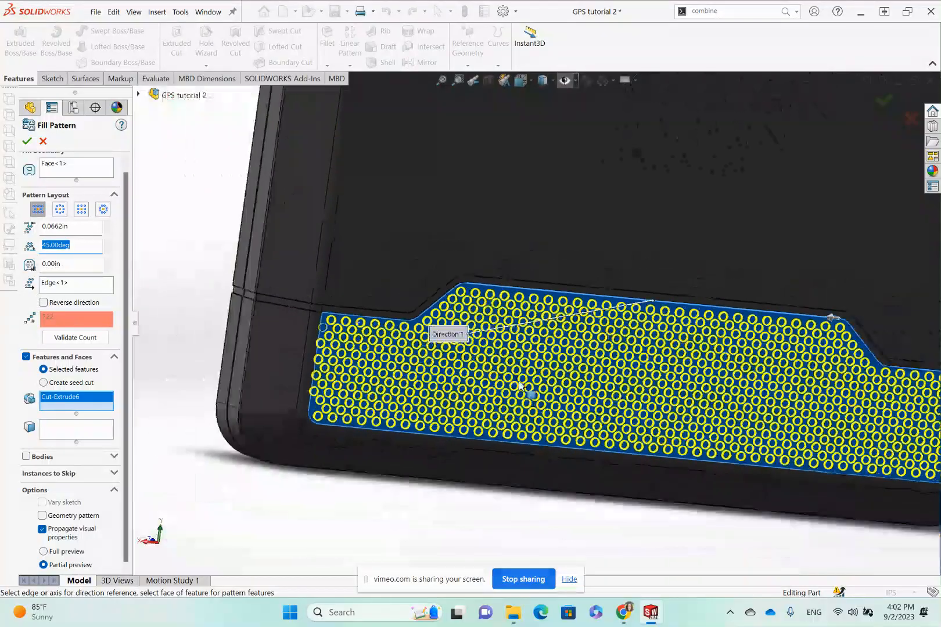
pyautogui.moveTo(570, 400)
pyautogui.mouseDown(button='middle')
pyautogui.moveTo(568, 363)
pyautogui.moveTo(575, 392)
pyautogui.mouseUp(button='middle')
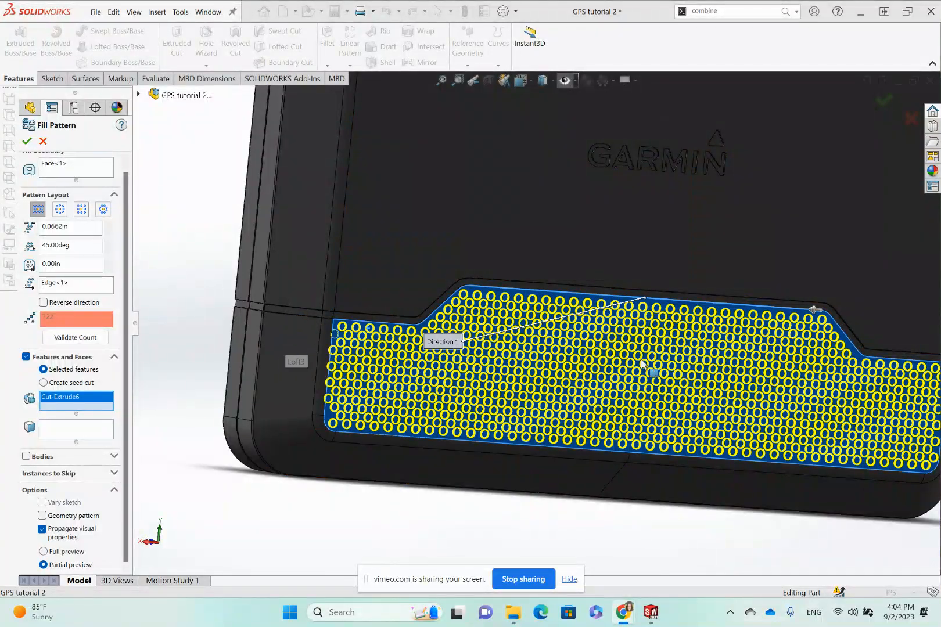
pyautogui.click(27, 142)
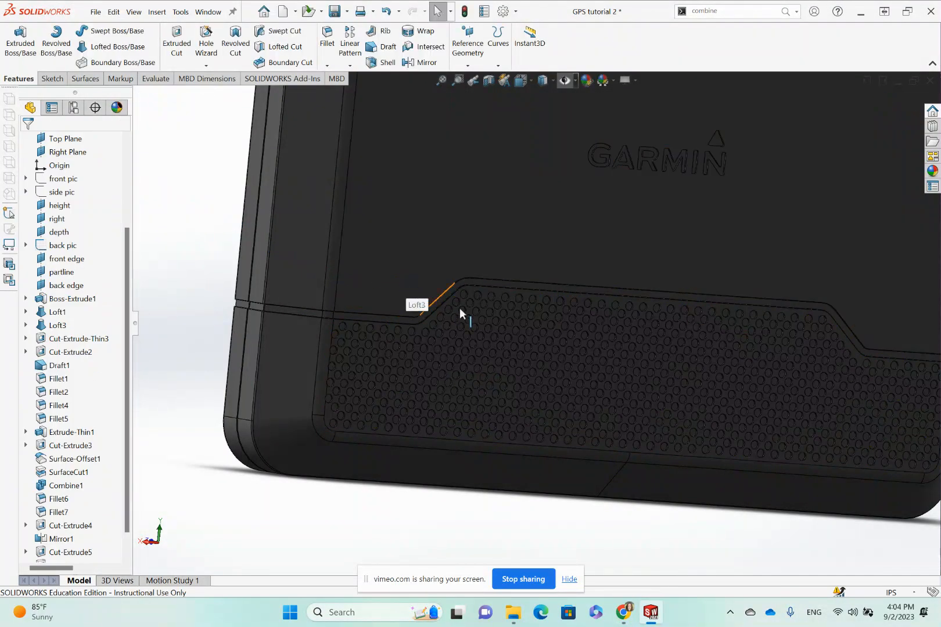
# Inspect the whole GPS device from the dimpled back around to the front screen and back again.
pyautogui.scroll(5, 460, 314)
pyautogui.moveTo(629, 326); pyautogui.dragTo(615, 296, button='middle')
pyautogui.scroll(-5, 678, 342)
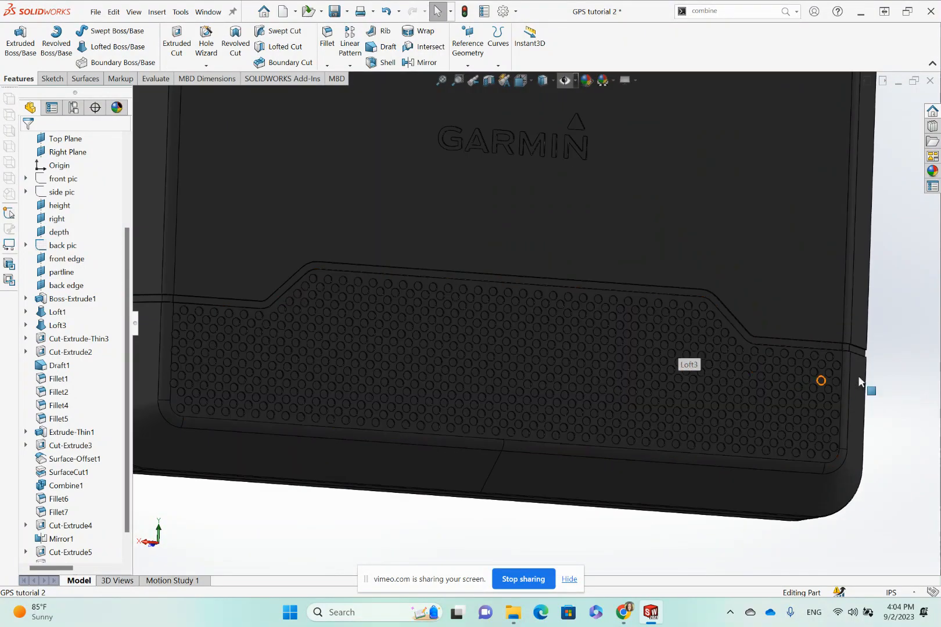
pyautogui.scroll(5, 639, 350)
pyautogui.moveTo(640, 350); pyautogui.dragTo(763, 379, button='middle')
pyautogui.scroll(-3, 683, 378)
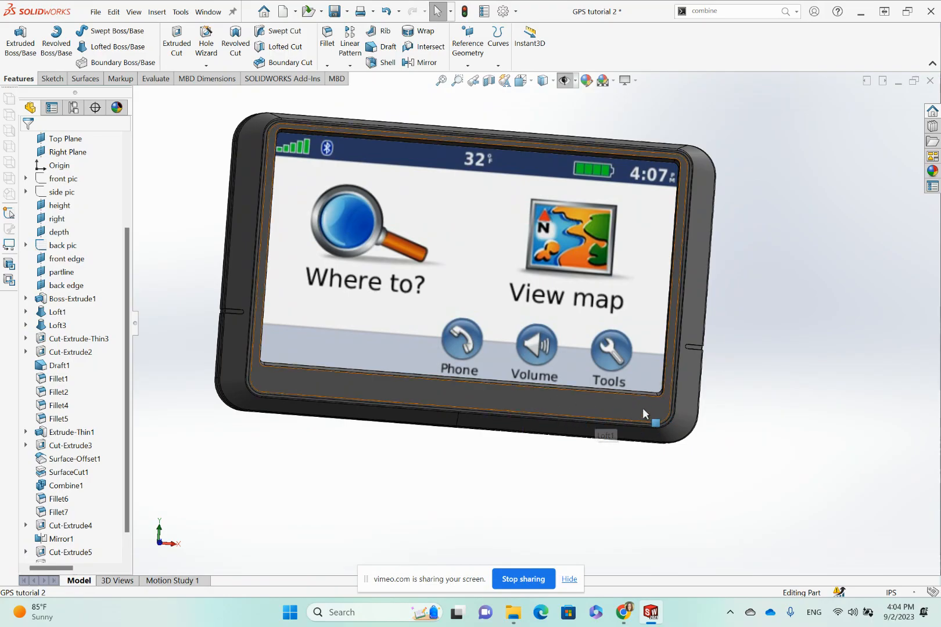
pyautogui.scroll(-1, 648, 371)
pyautogui.scroll(1, 632, 363)
pyautogui.moveTo(633, 366); pyautogui.dragTo(727, 293, button='middle')
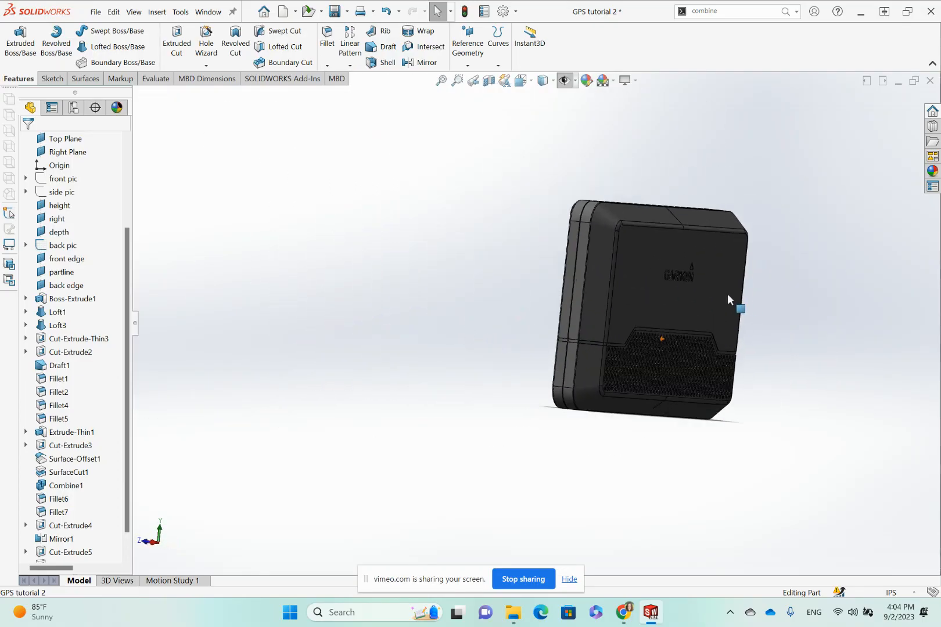
pyautogui.scroll(-5, 639, 305)
pyautogui.moveTo(613, 274); pyautogui.dragTo(630, 323, button='middle')
pyautogui.scroll(5, 543, 307)
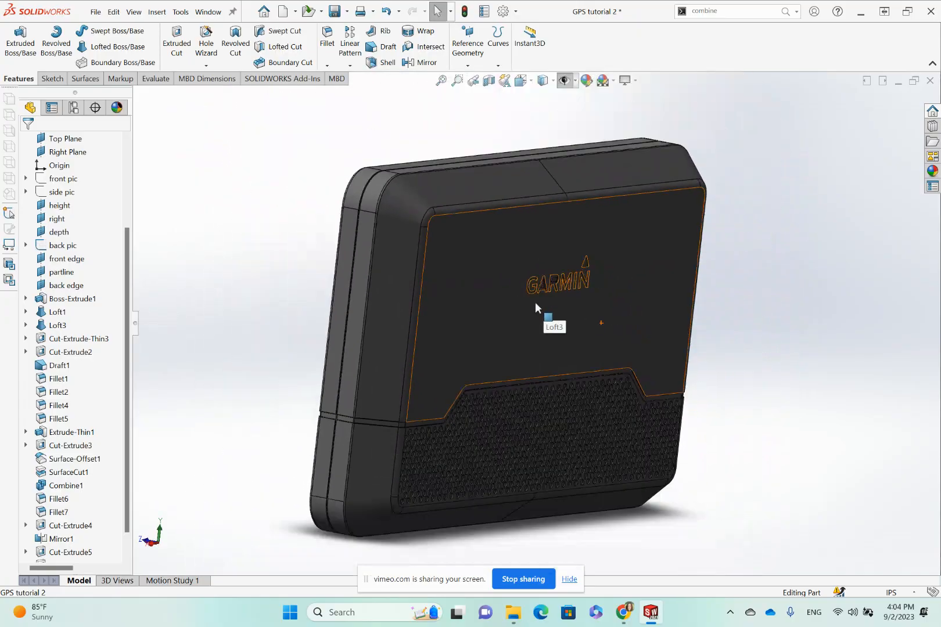
# Examine the groove around the side edge, the GARMIN logo and the dimpled lower back up close from several angles.
pyautogui.scroll(-5, 377, 414)
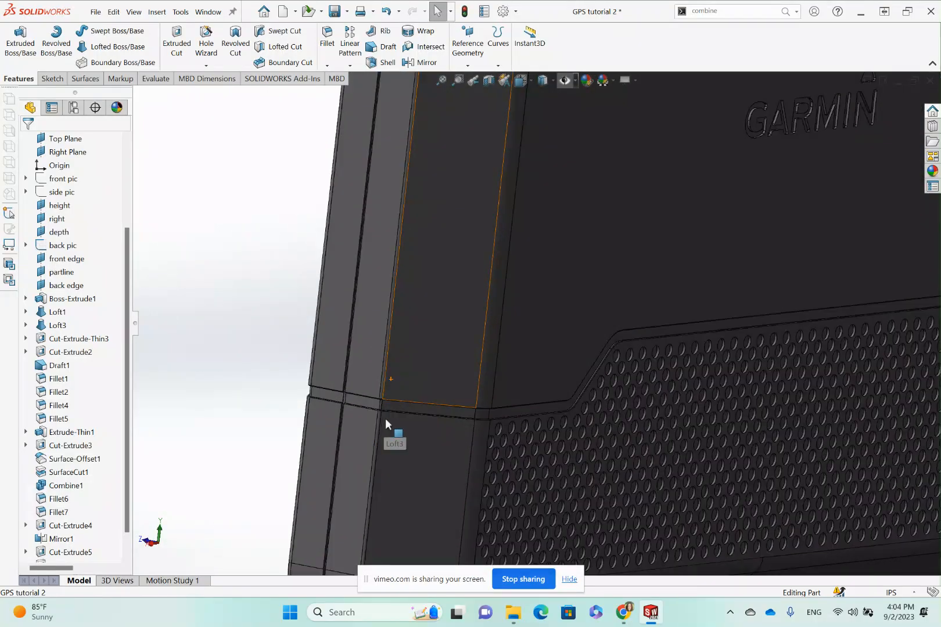
pyautogui.moveTo(385, 418); pyautogui.dragTo(284, 381, button='middle')
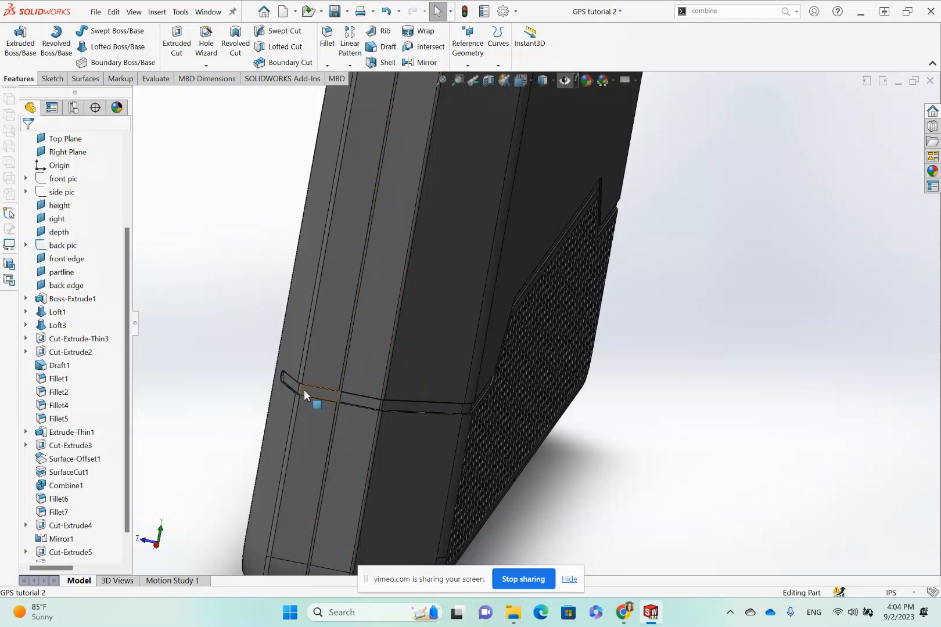
pyautogui.moveTo(439, 404); pyautogui.dragTo(381, 390, button='middle')
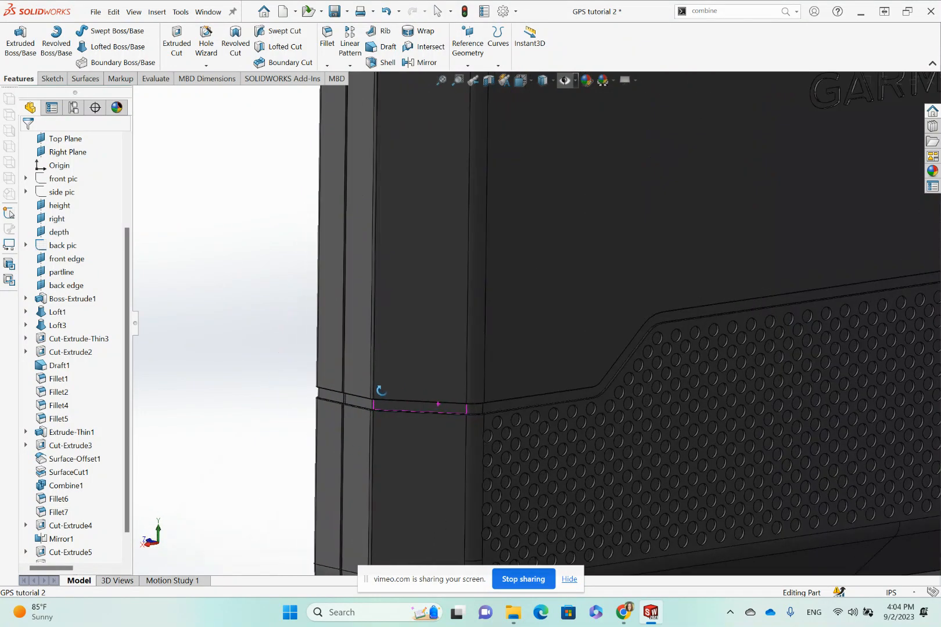
pyautogui.scroll(5, 642, 415)
pyautogui.scroll(-5, 651, 400)
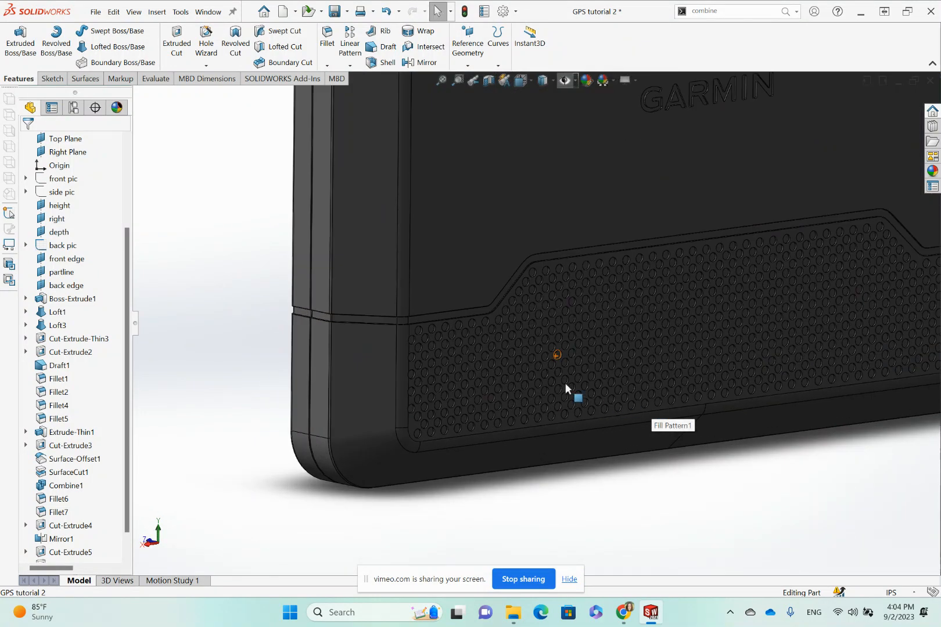
pyautogui.scroll(5, 587, 347)
pyautogui.scroll(-5, 651, 203)
pyautogui.scroll(-3, 639, 193)
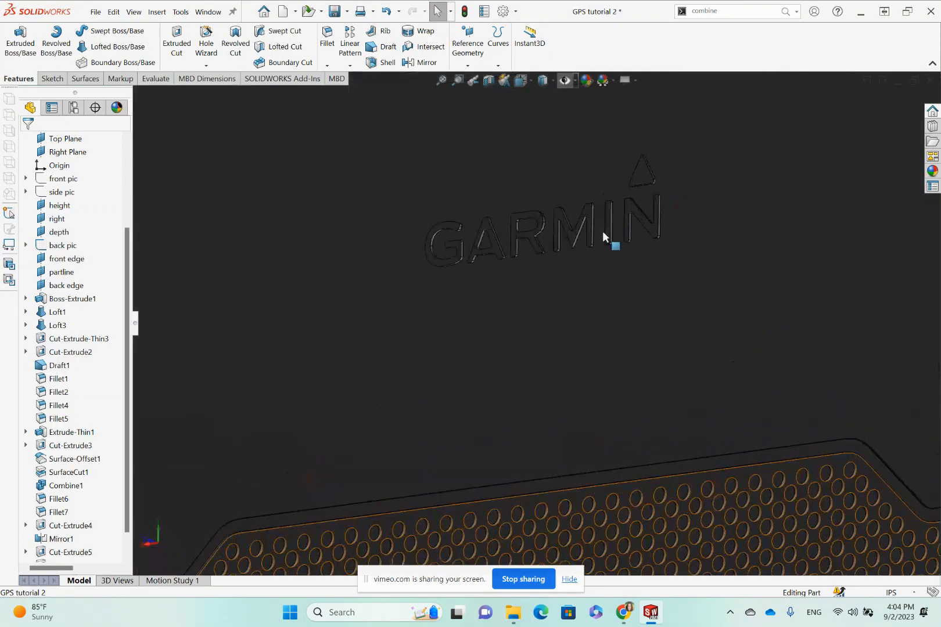
pyautogui.moveTo(602, 231); pyautogui.dragTo(586, 204, button='middle')
pyautogui.scroll(5, 603, 290)
pyautogui.scroll(1, 605, 353)
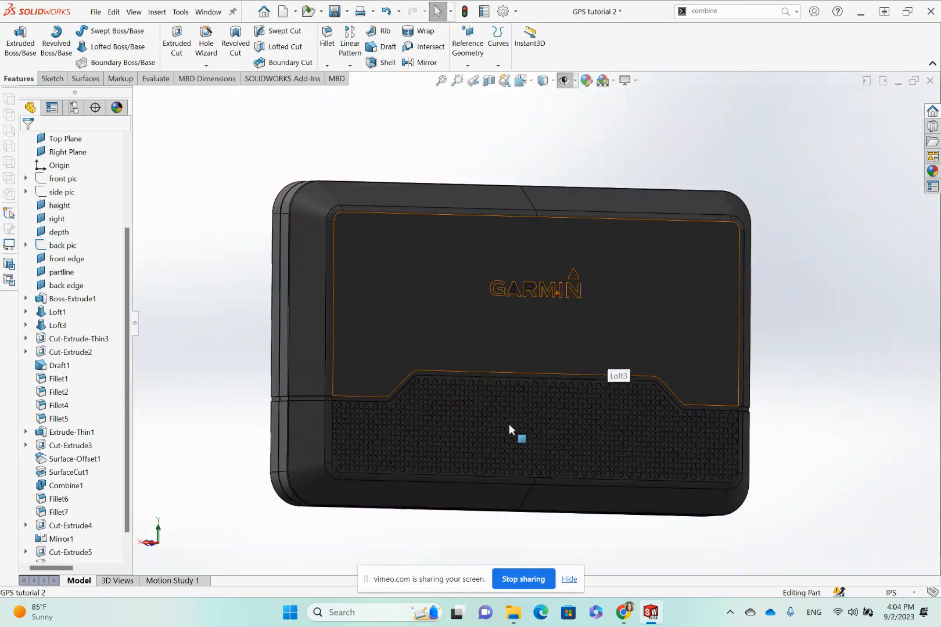
pyautogui.scroll(-1, 507, 423)
pyautogui.moveTo(506, 422); pyautogui.dragTo(501, 431, button='middle')
pyautogui.scroll(-3, 472, 400)
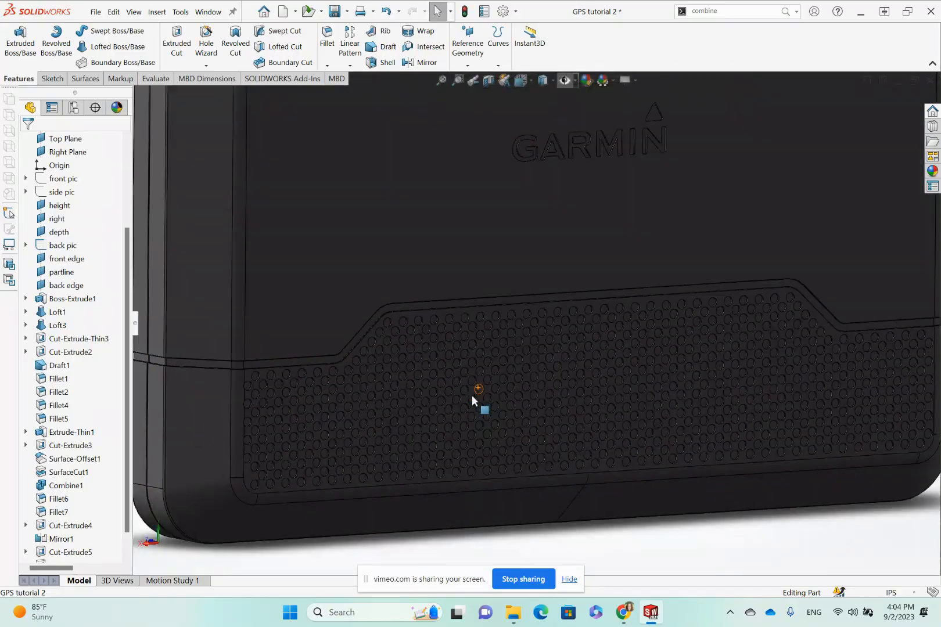
pyautogui.moveTo(473, 397); pyautogui.dragTo(502, 410, button='middle')
pyautogui.scroll(5, 477, 390)
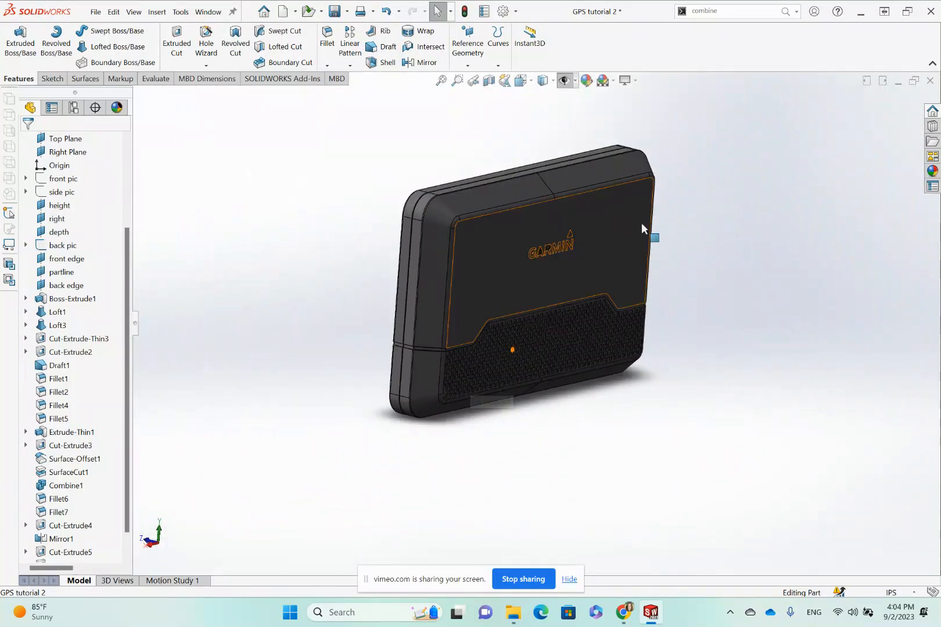